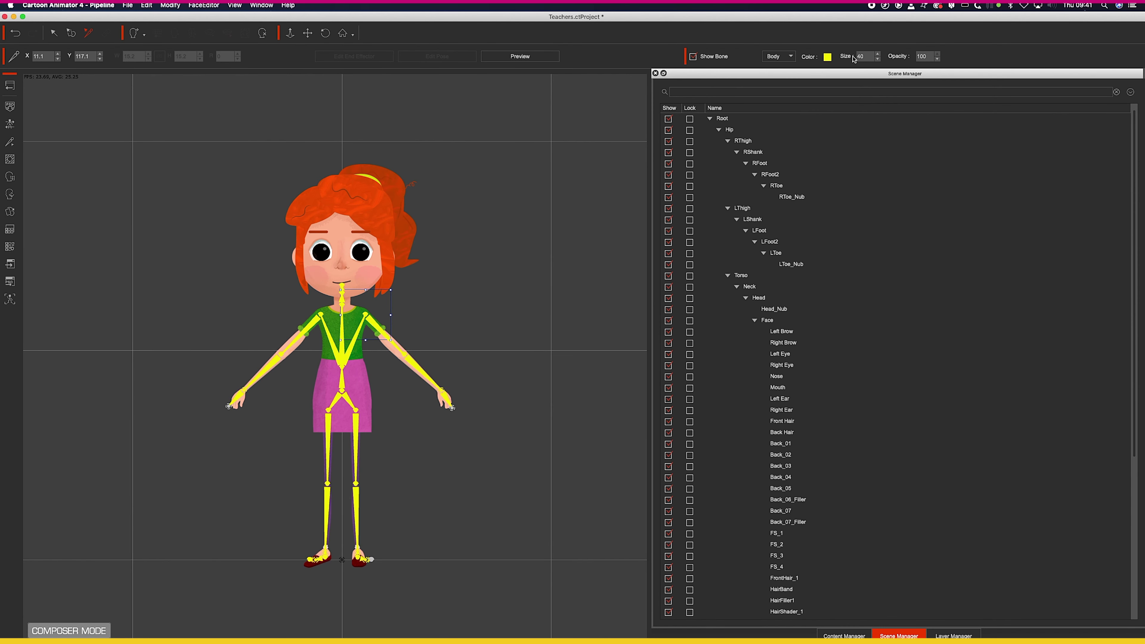
click(10, 142)
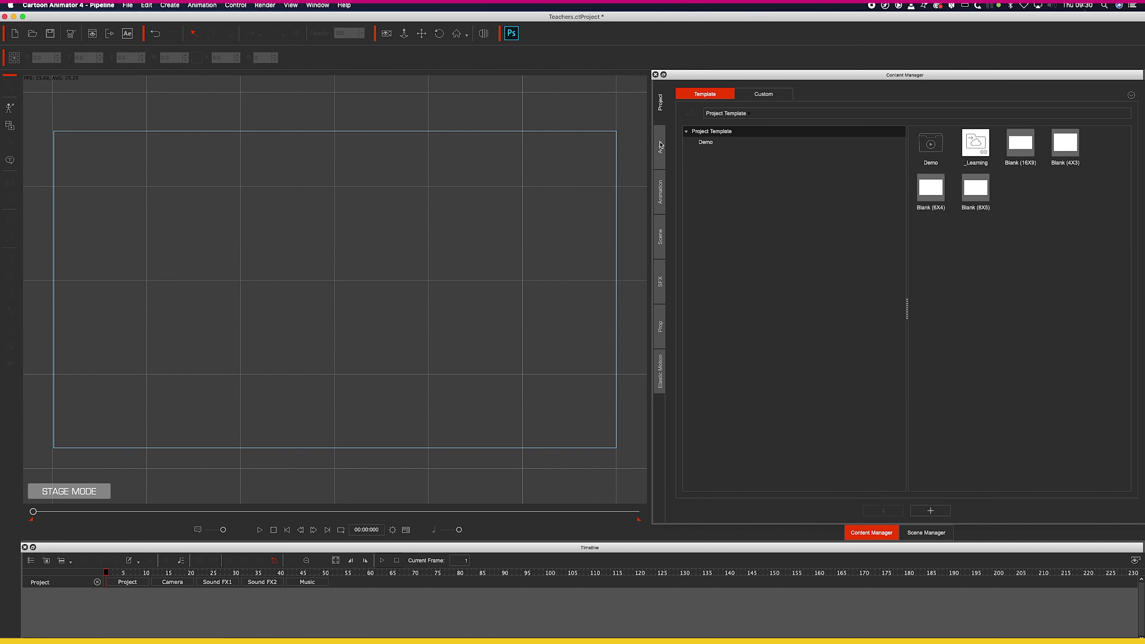
Browse the _G3 360 actor character templates: Human, Animals, Spine, Wings and Free Bone
click(661, 153)
click(693, 142)
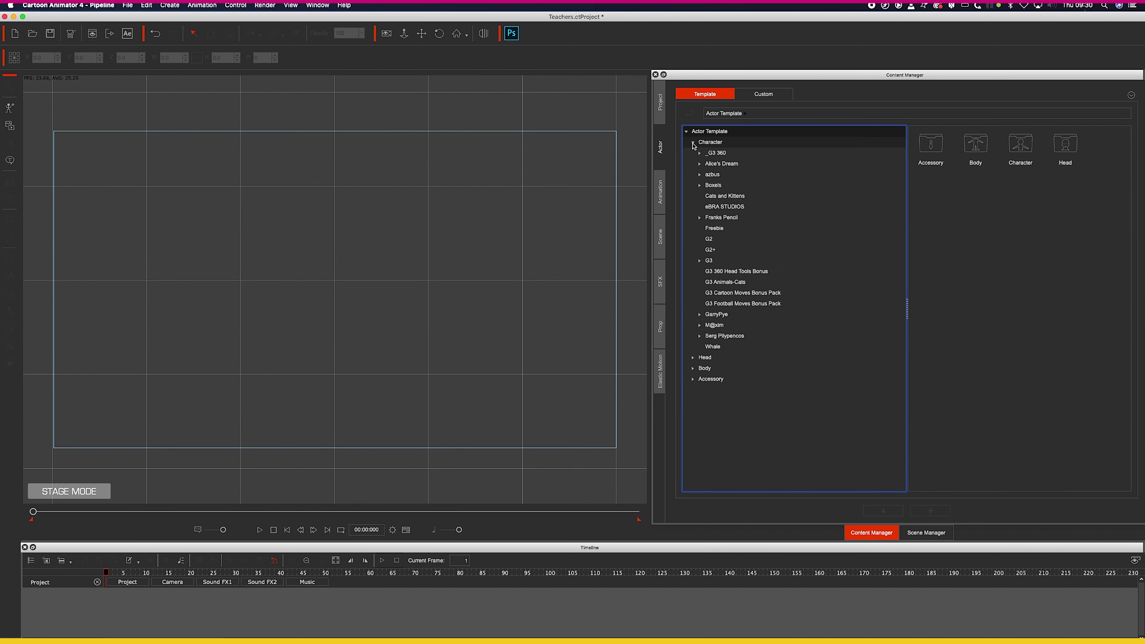
click(721, 144)
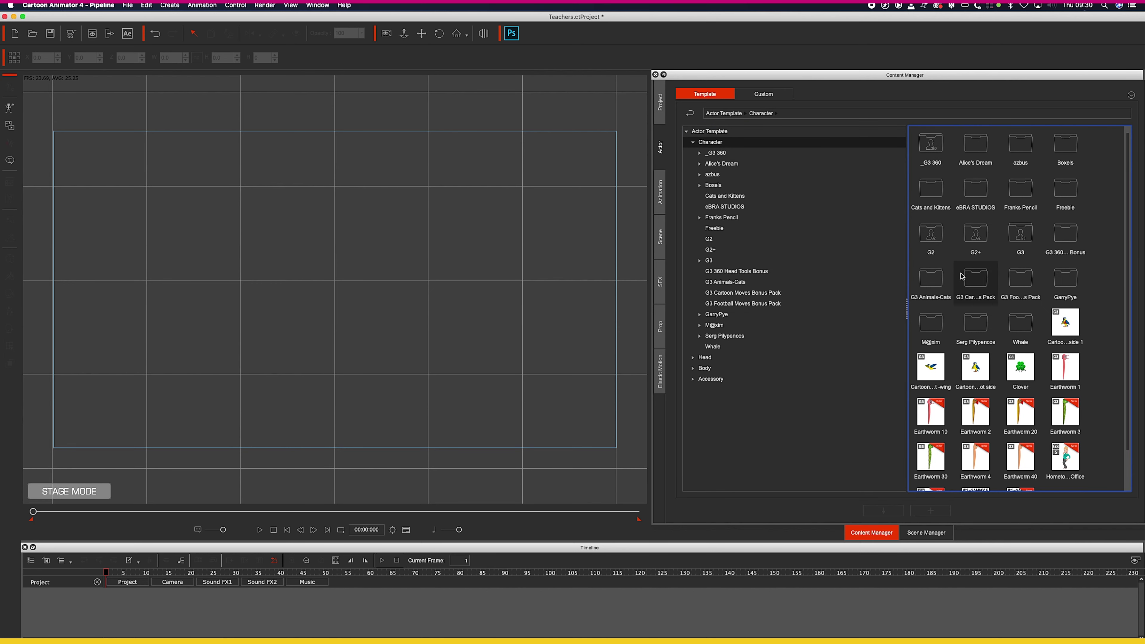
double_click(934, 149)
double_click(932, 144)
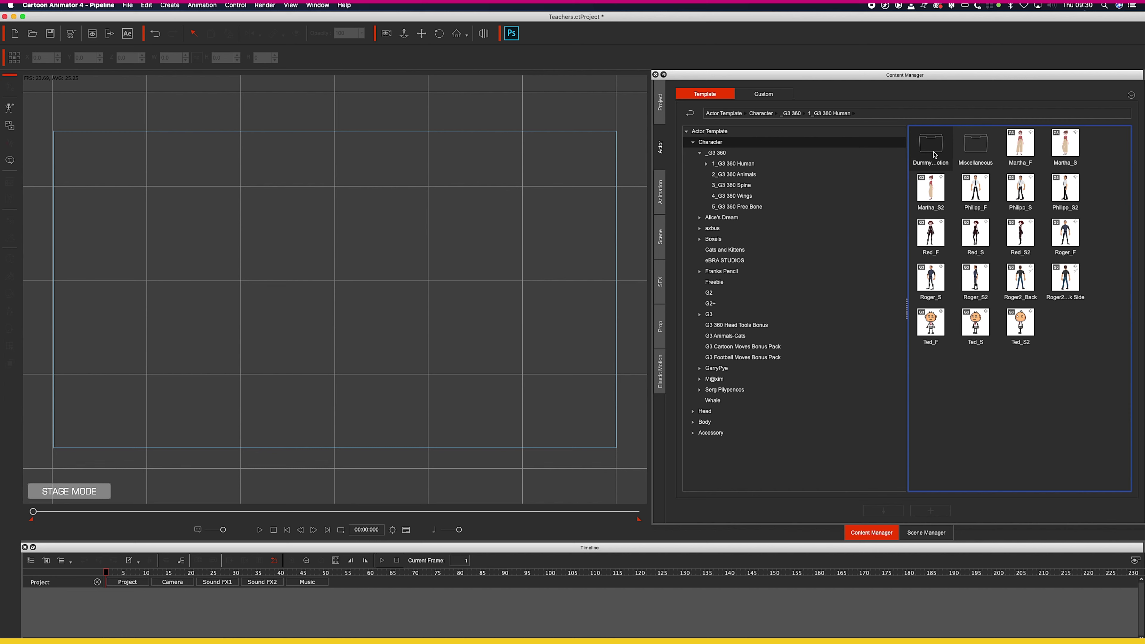
click(747, 175)
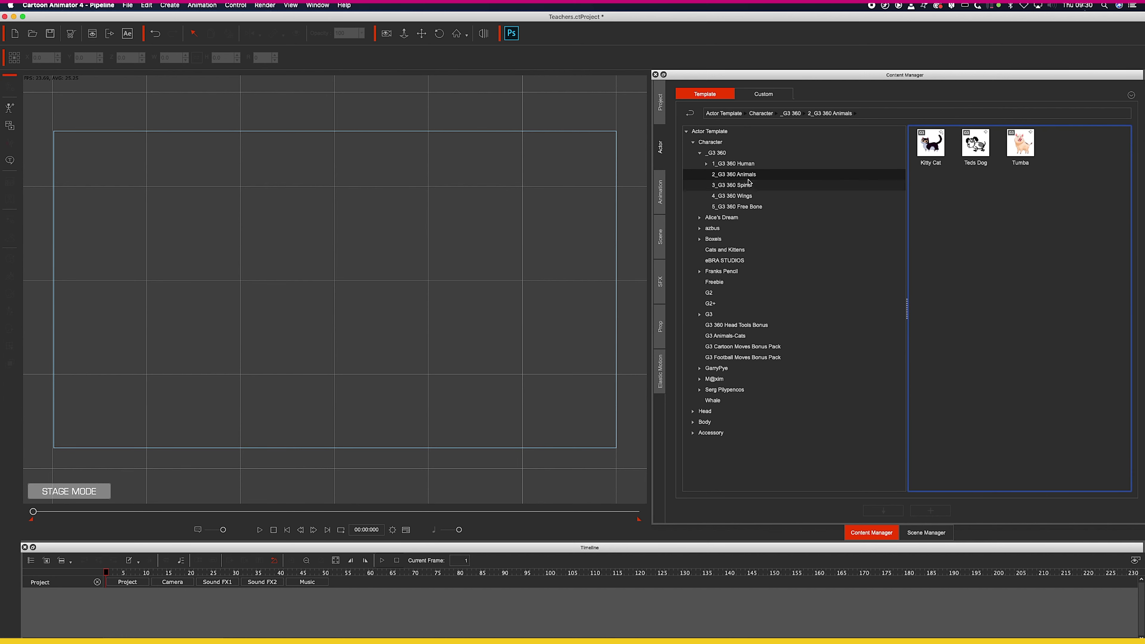
click(745, 186)
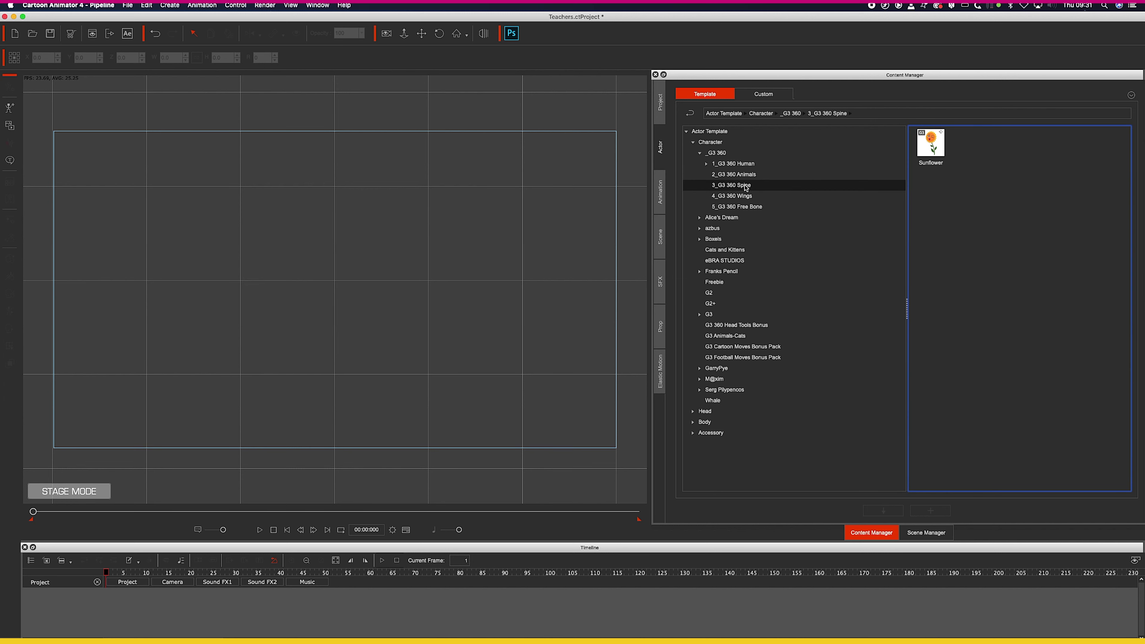
click(749, 197)
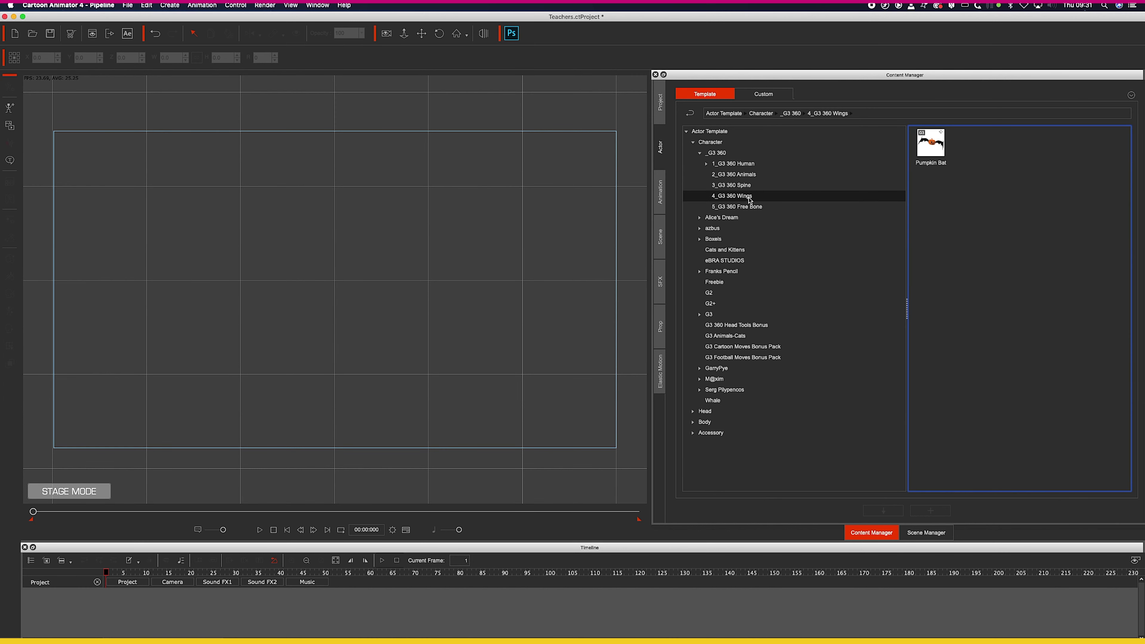
click(753, 208)
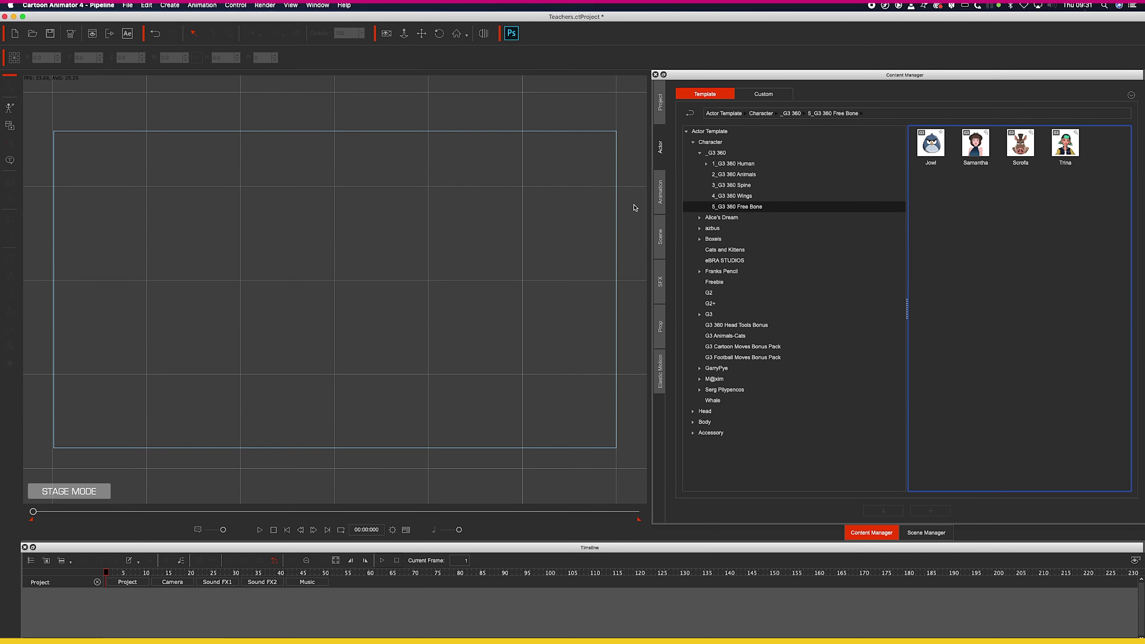
Examine the Side motions of _Turners_Female among the 1_G3 Human animation templates
click(661, 193)
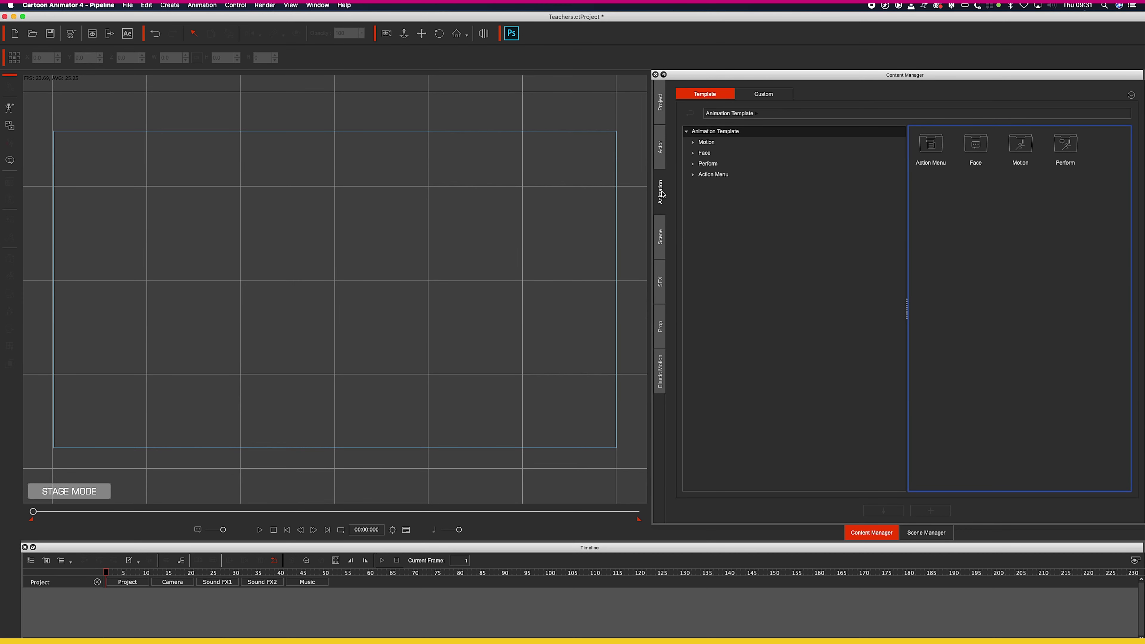
click(693, 143)
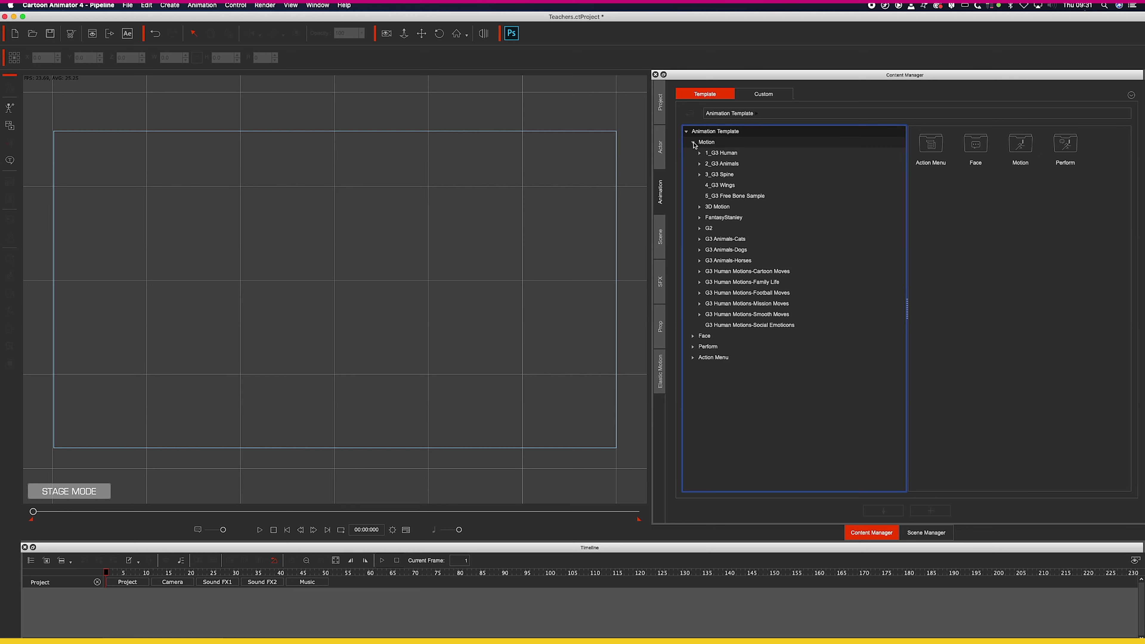
click(700, 153)
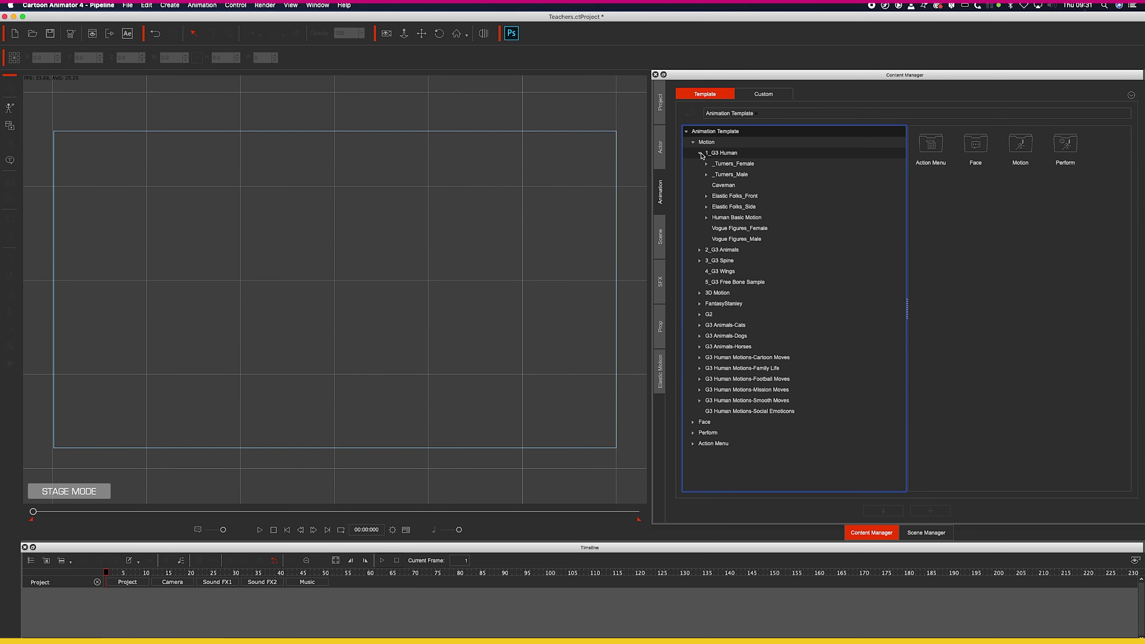
click(706, 165)
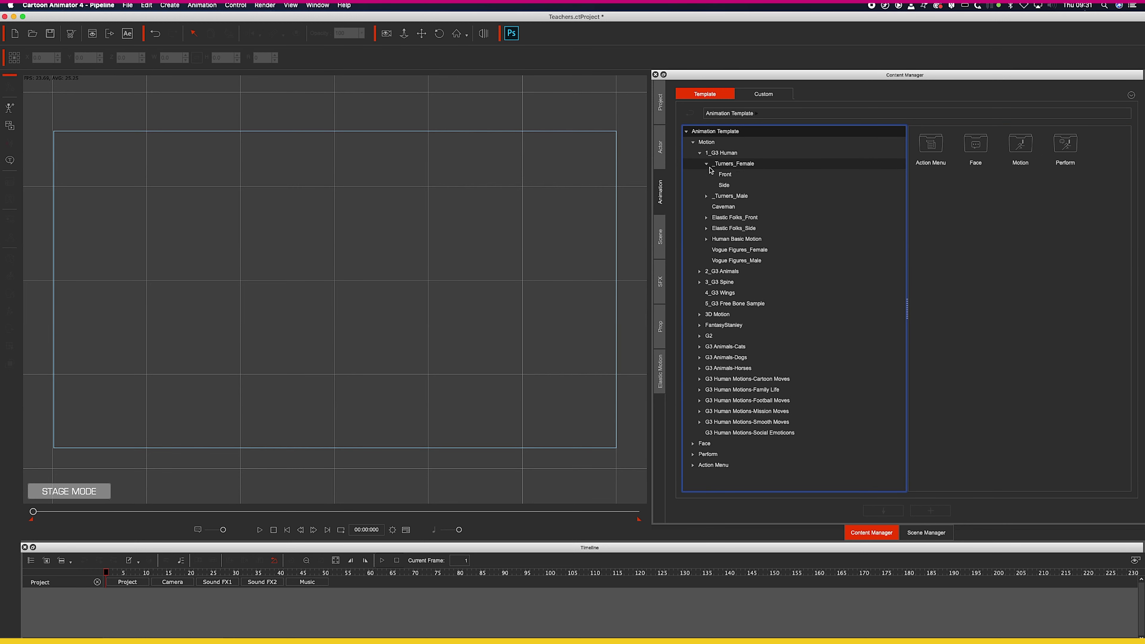
click(724, 185)
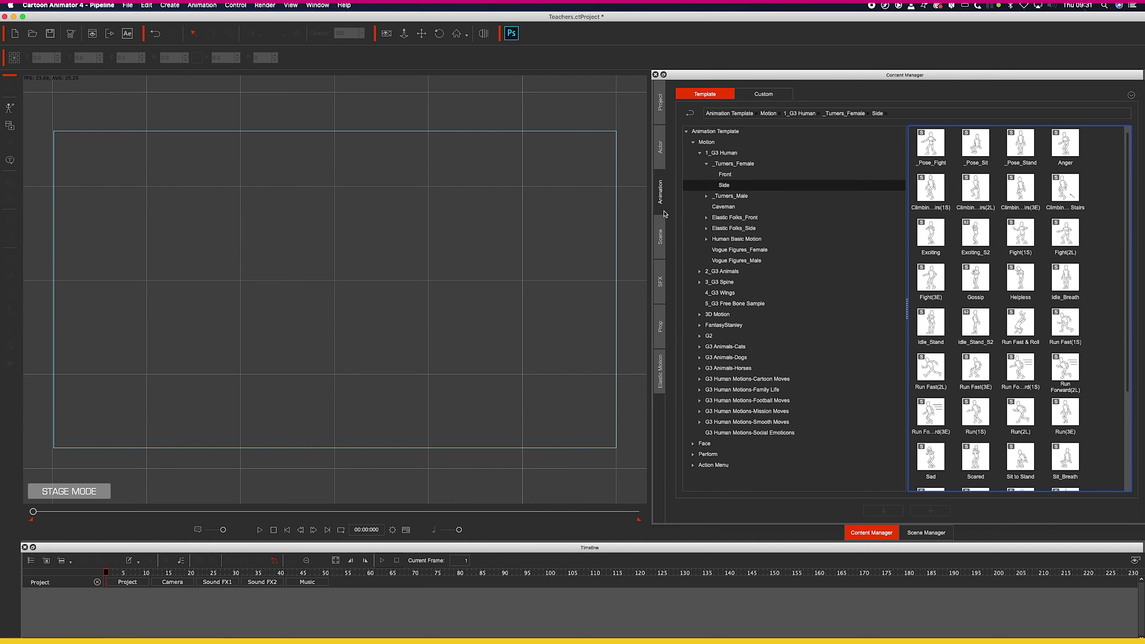
Browse the scene templates: Image Layer, General Background and Background
click(661, 237)
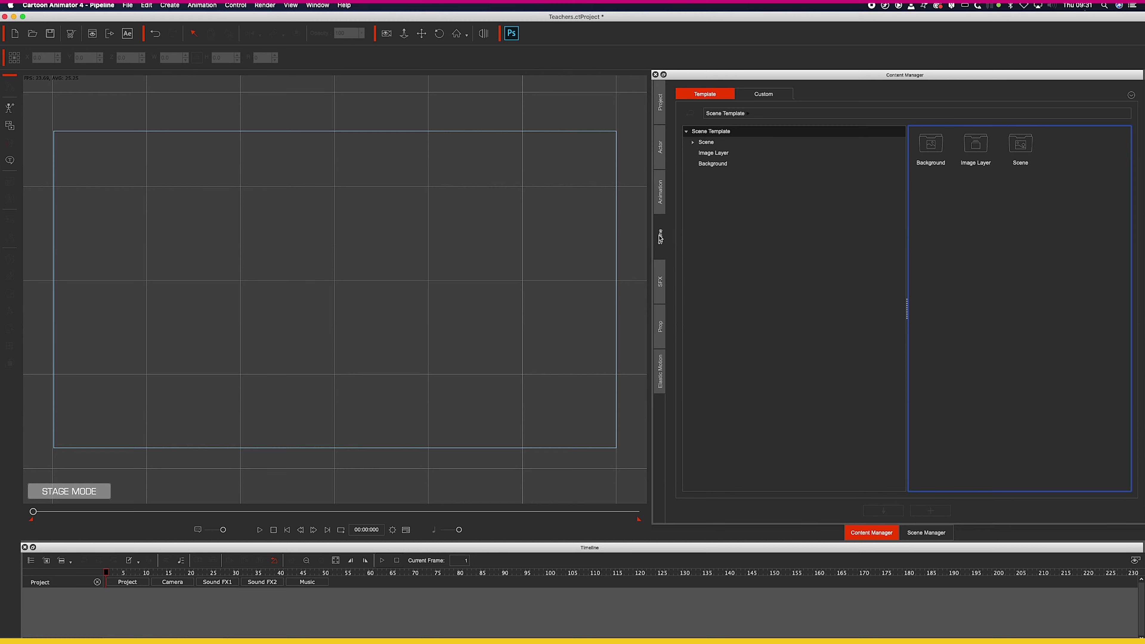
click(705, 153)
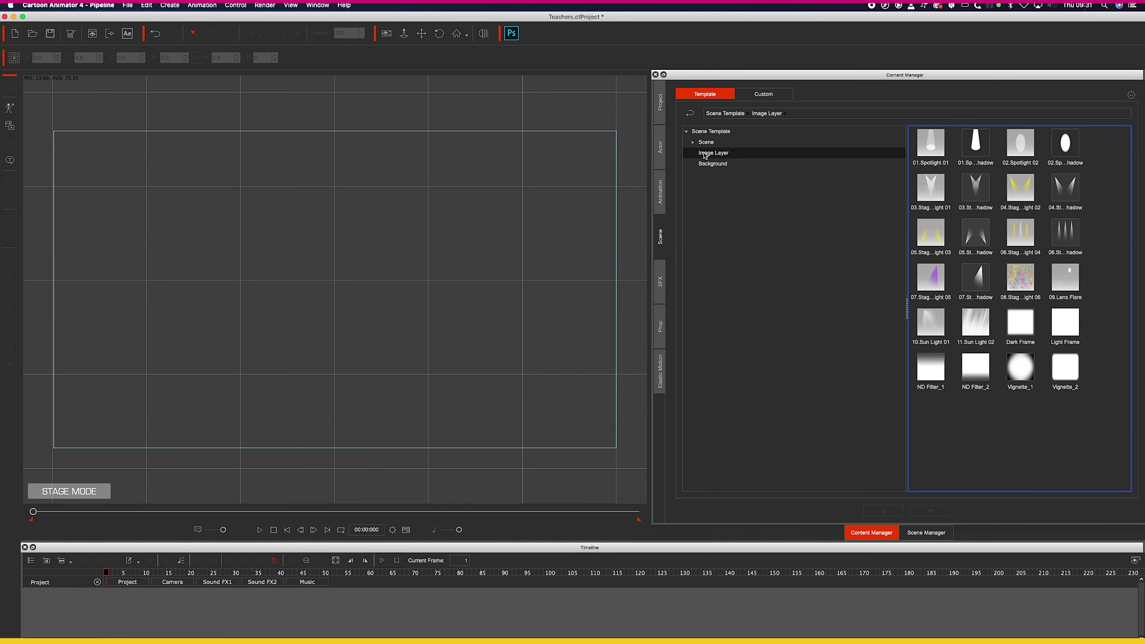
click(693, 142)
click(717, 153)
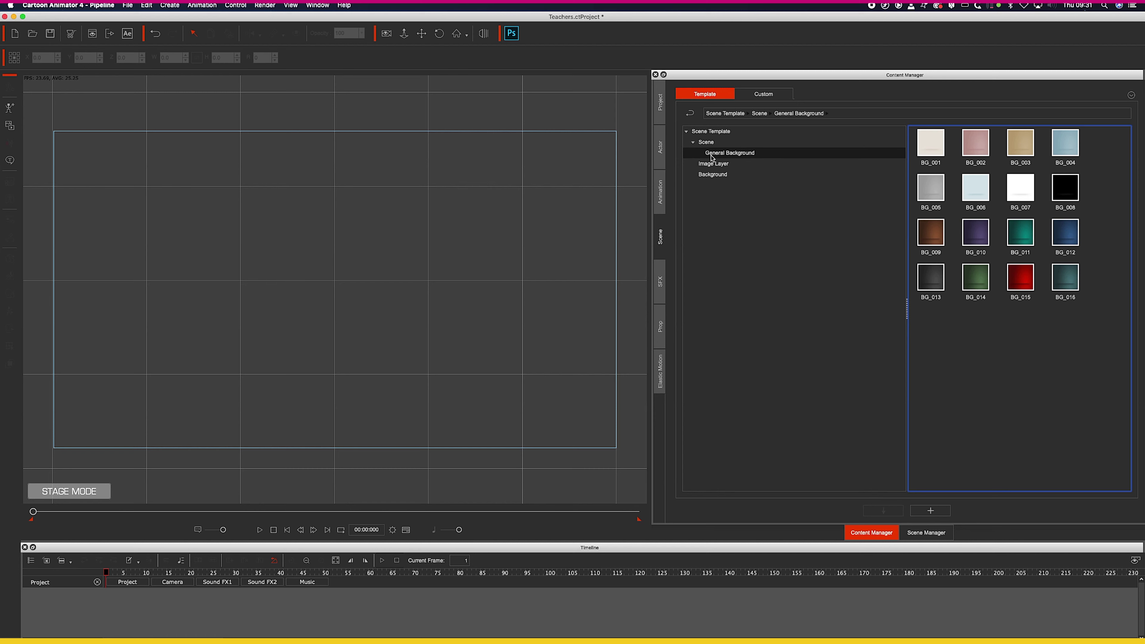
click(711, 175)
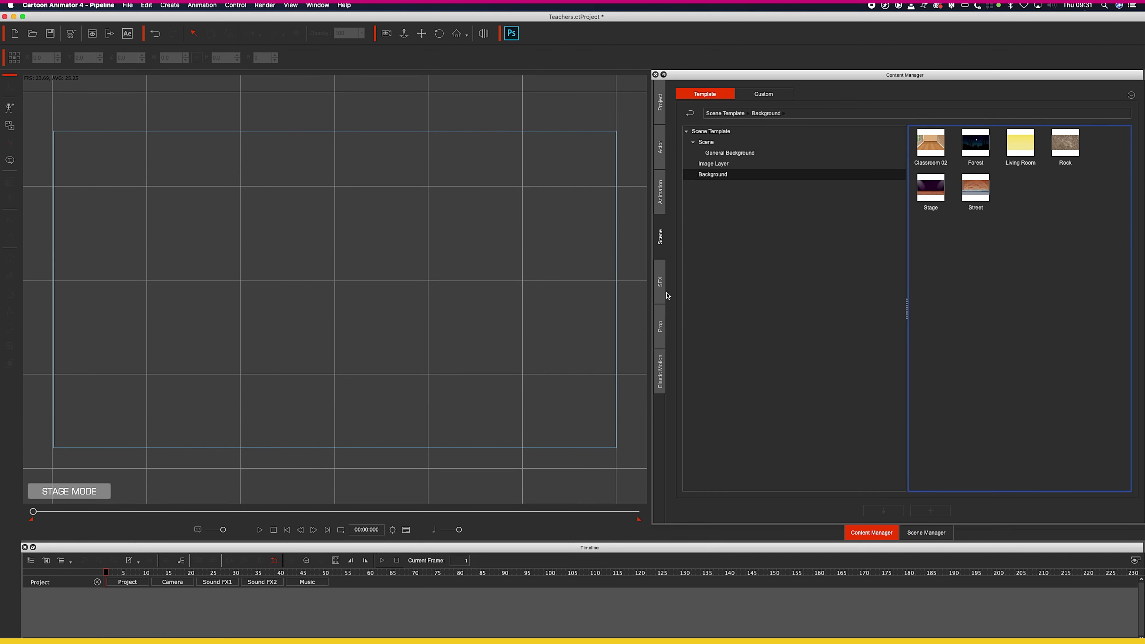
Examine the special FX Object templates and the 01_G3 Animated Props prop templates
click(661, 283)
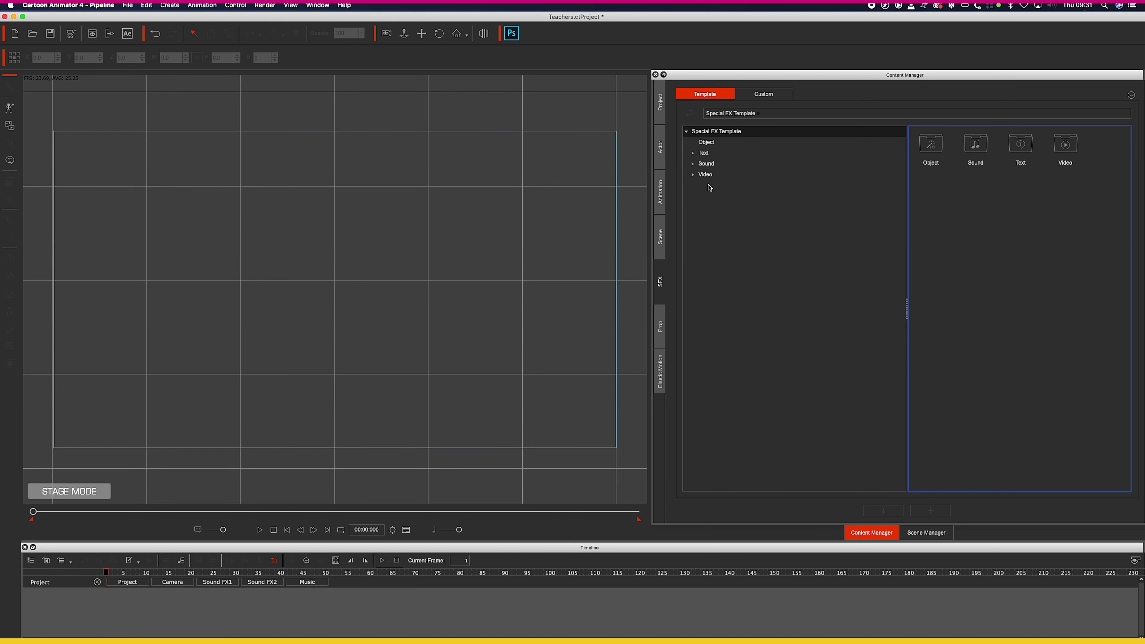
click(707, 142)
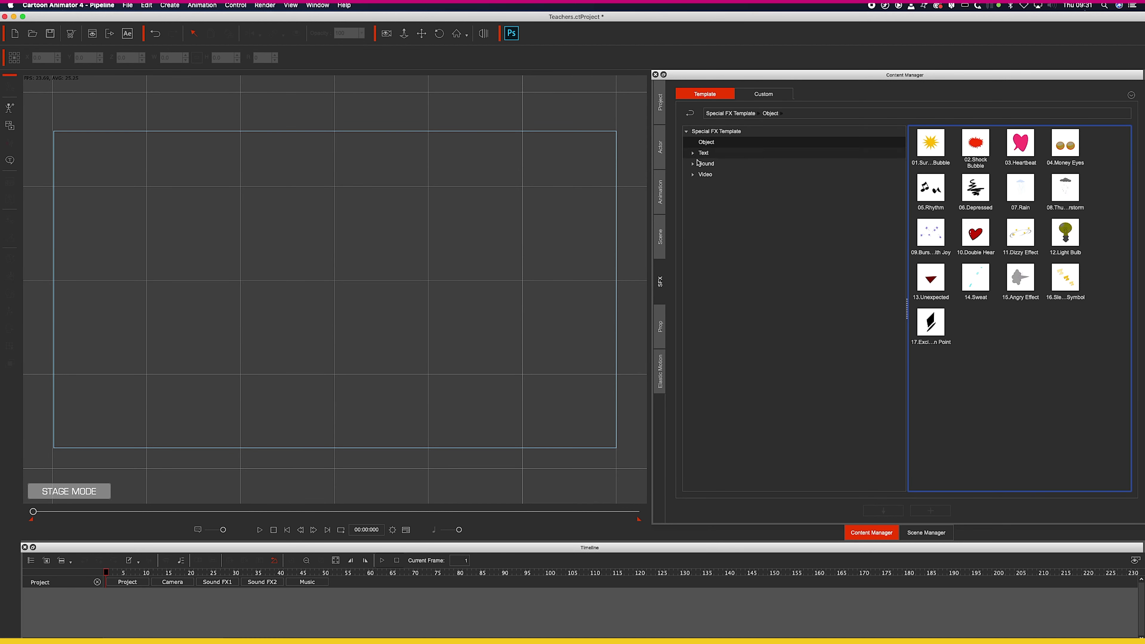
click(660, 329)
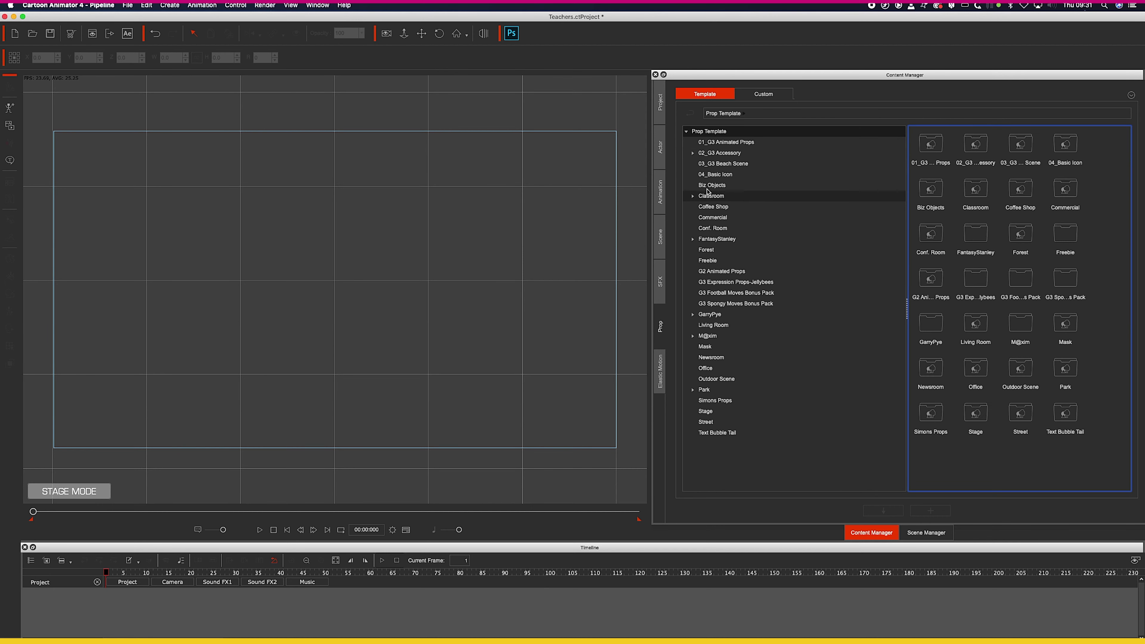
click(726, 145)
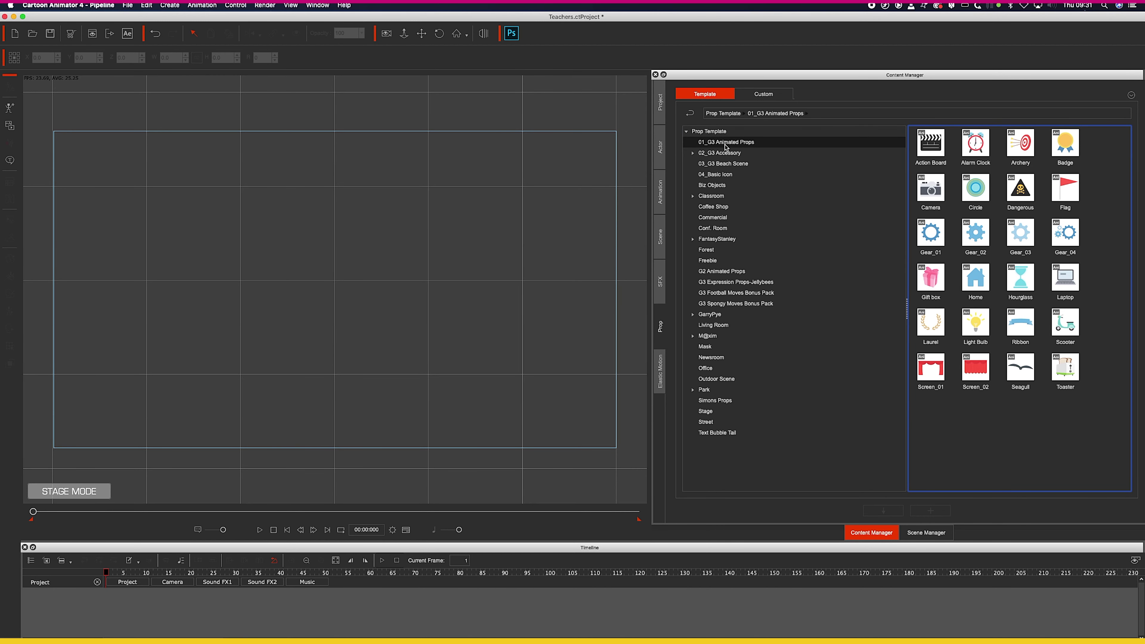
Examine the Elastic Clip templates of the 1_Entrance category for elastic motion
click(661, 371)
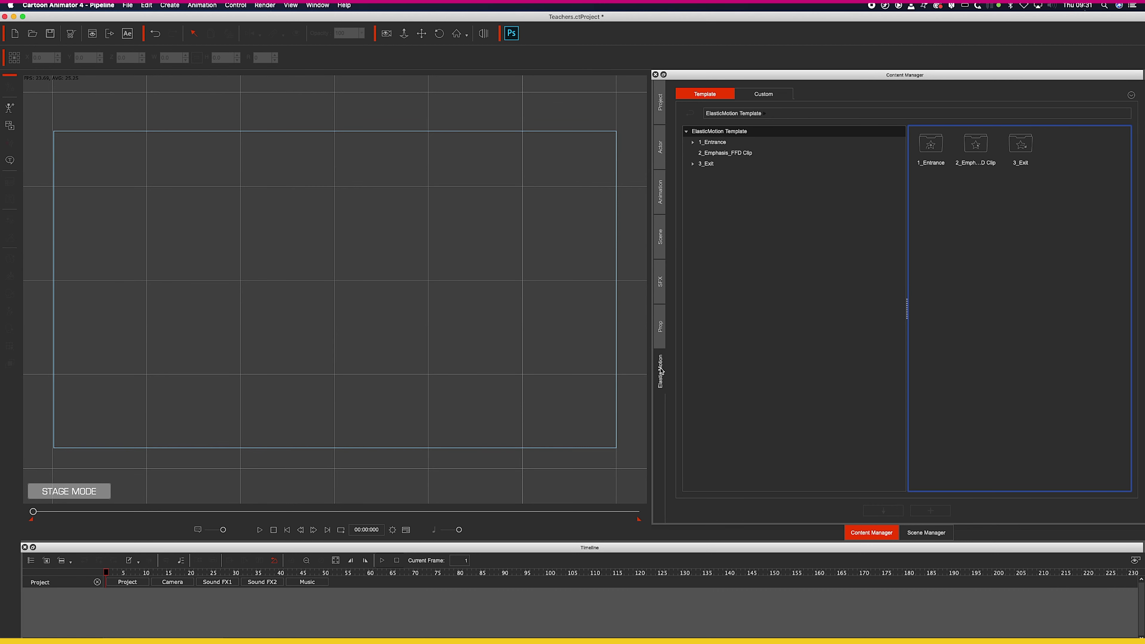
click(693, 142)
click(713, 153)
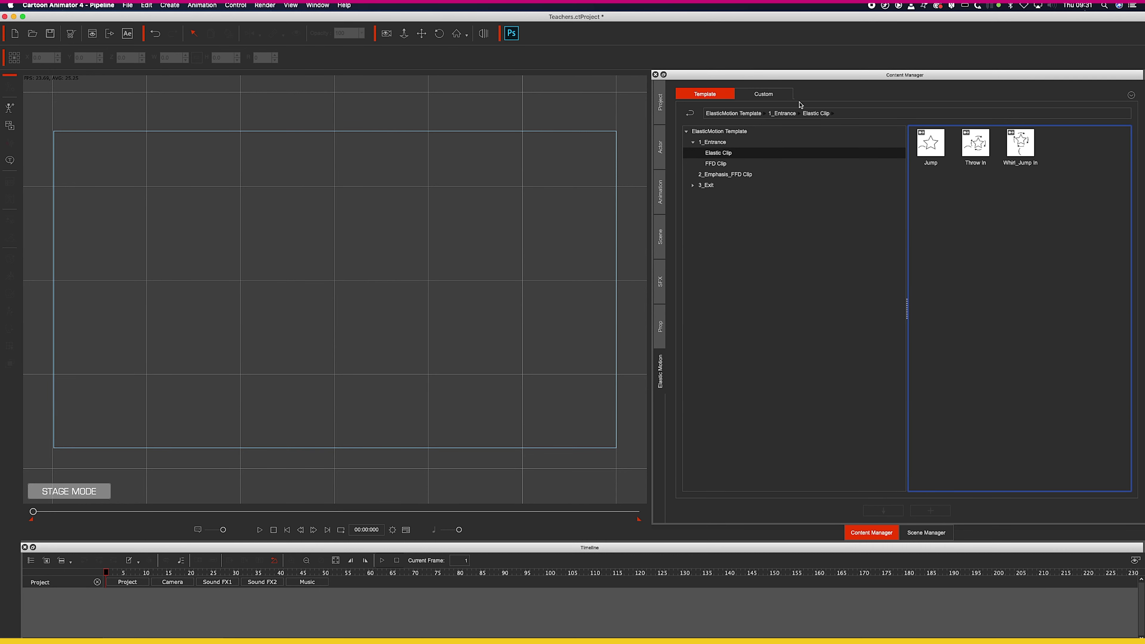
Examine the custom content saved for actor characters and for props
click(661, 147)
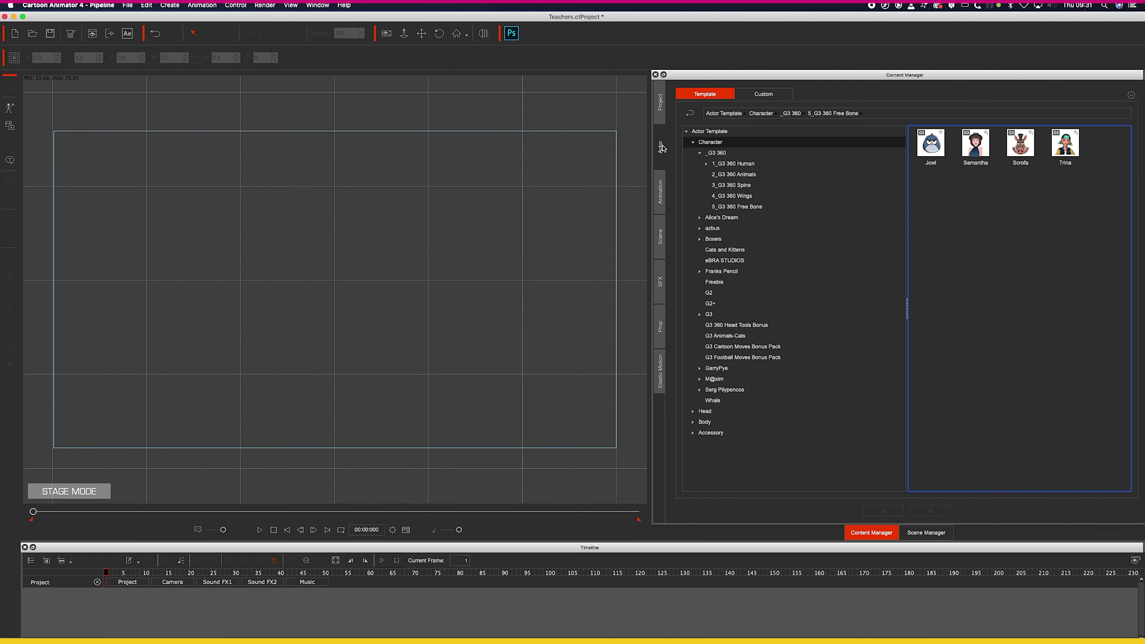
click(756, 96)
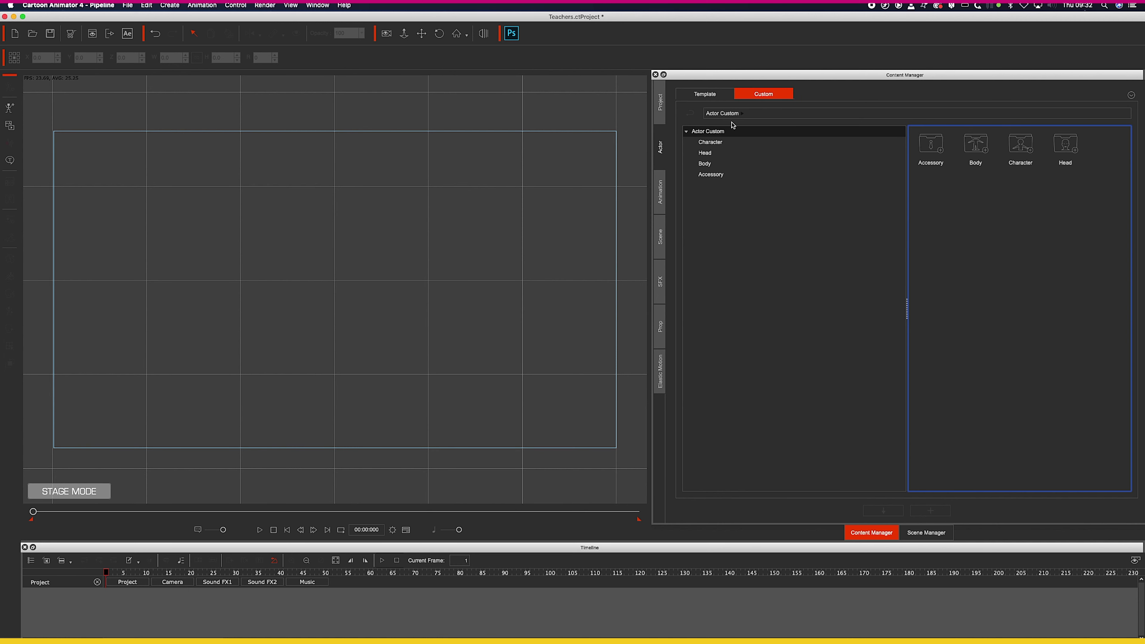
click(710, 143)
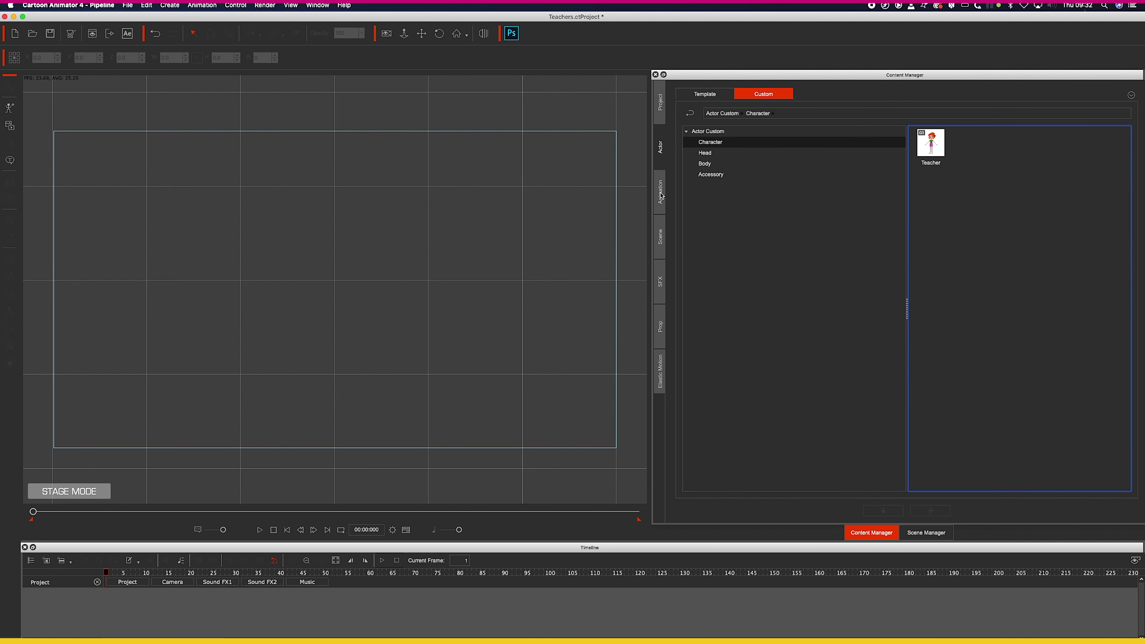
click(660, 322)
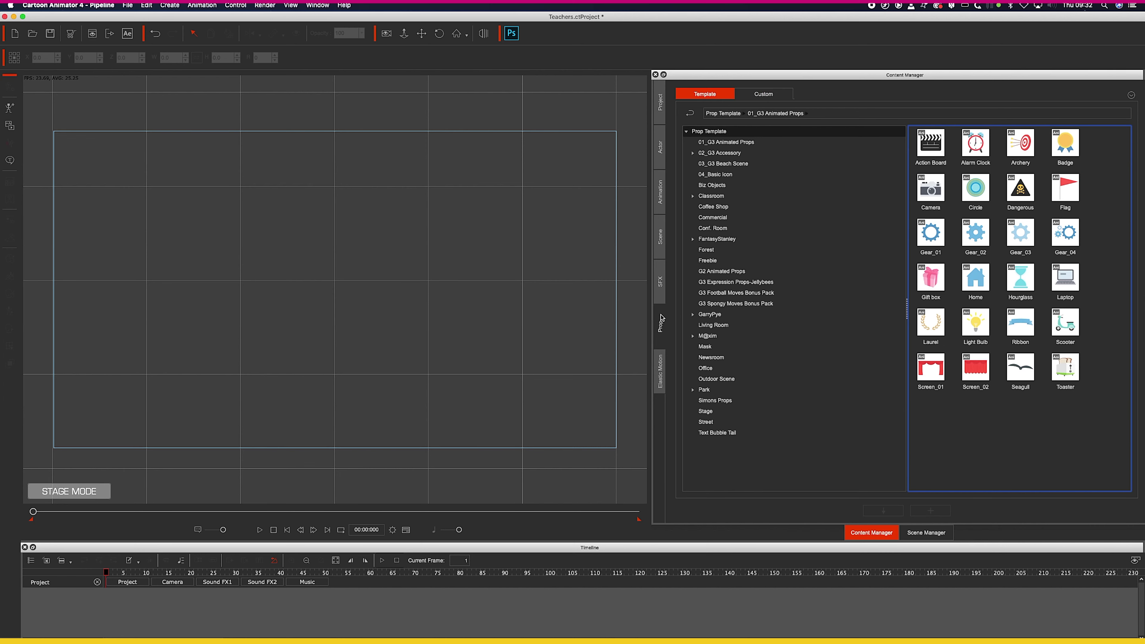
click(770, 95)
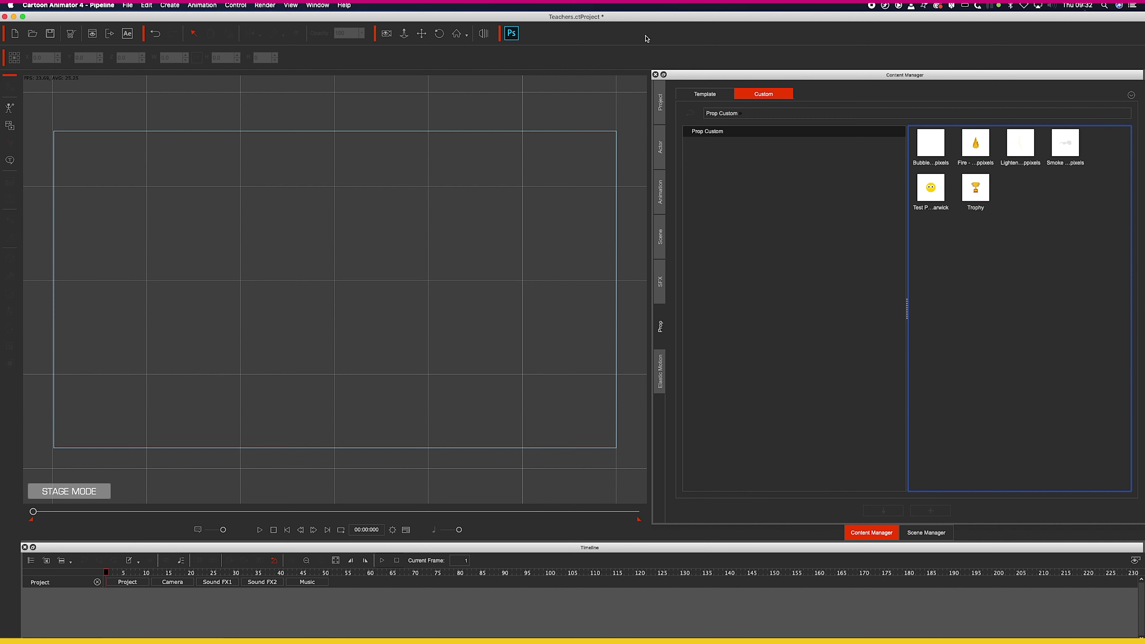
Look at the Scene Manager's object list and return to the Content Manager
click(928, 534)
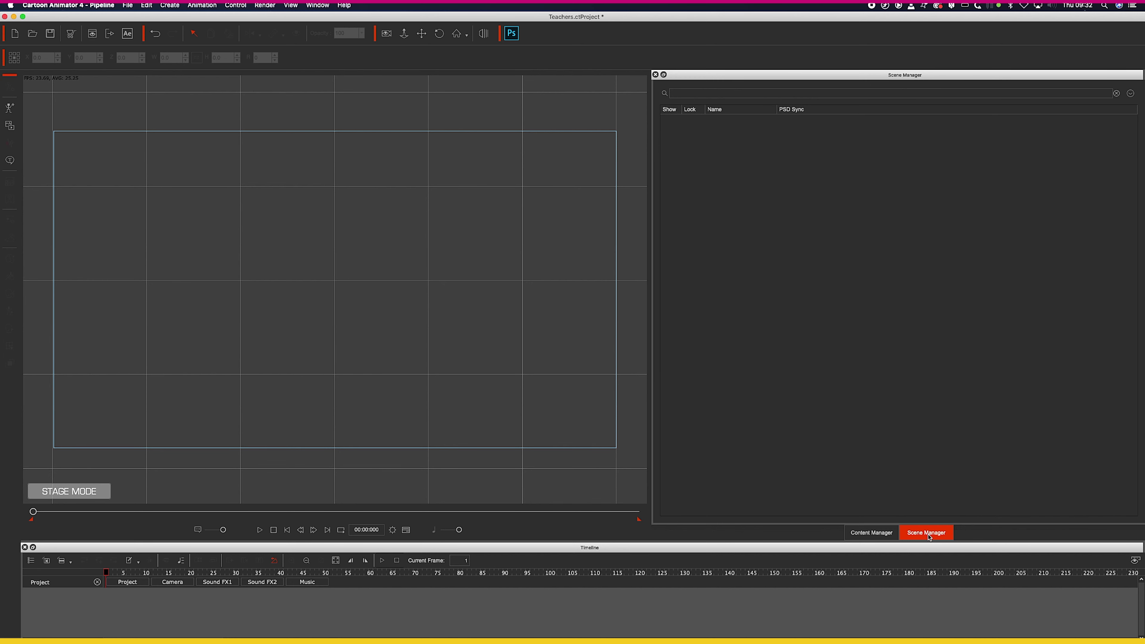
click(879, 534)
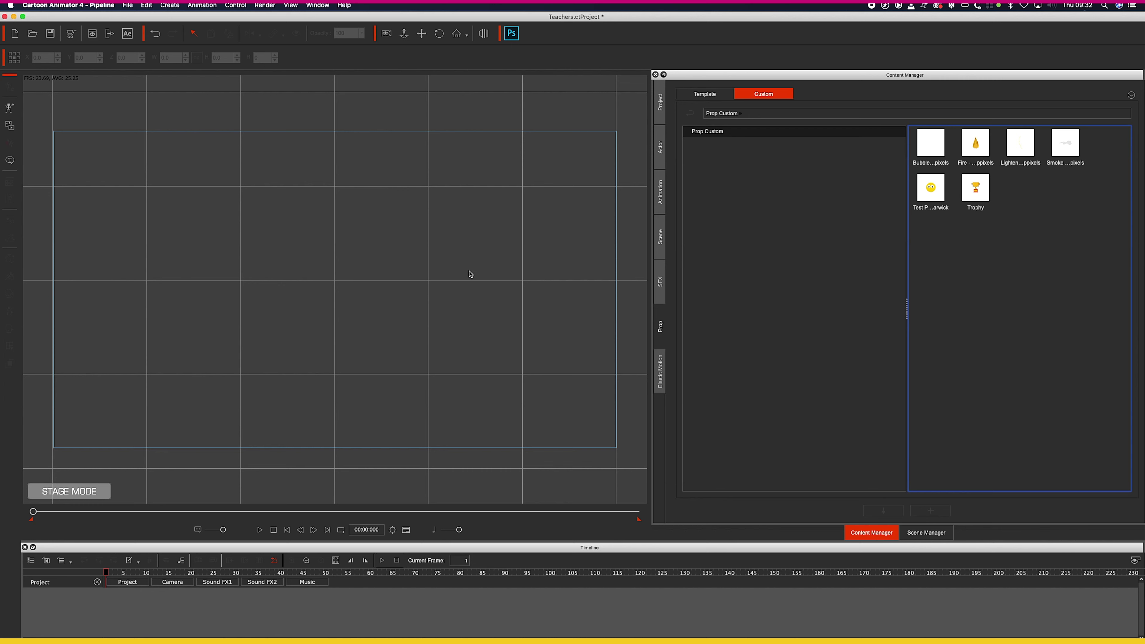
click(443, 226)
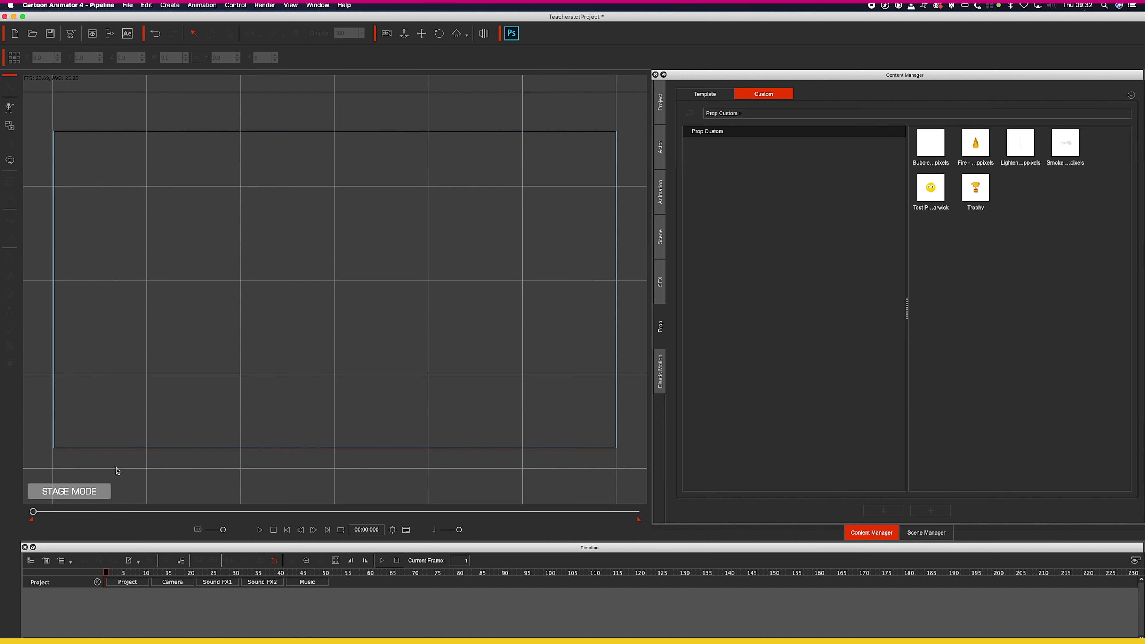
click(133, 6)
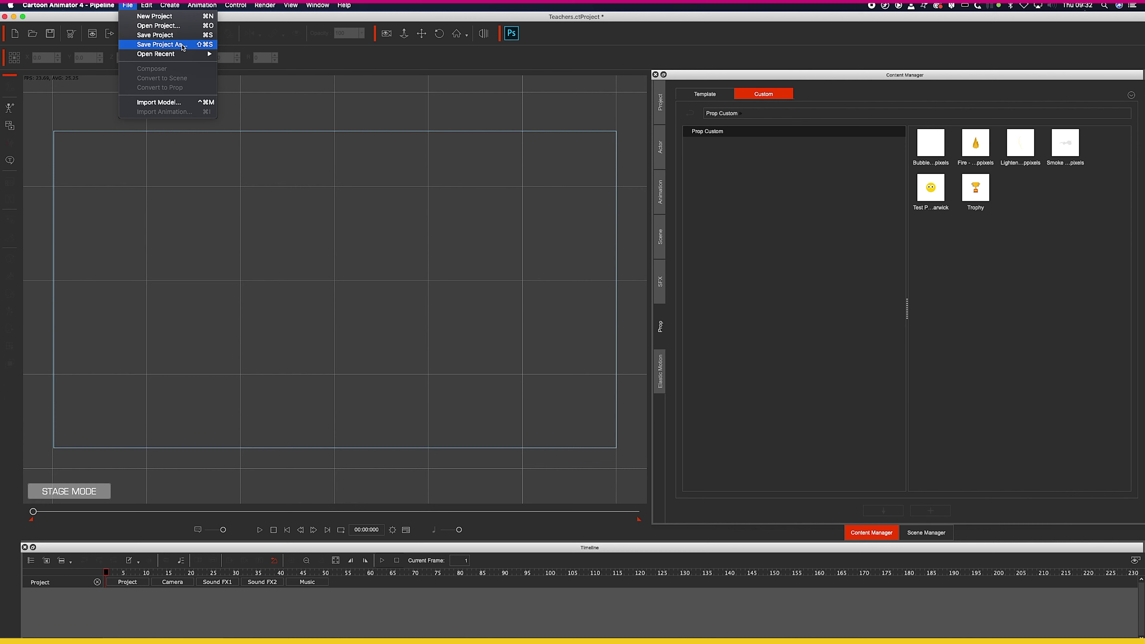
mouse_move(181, 58)
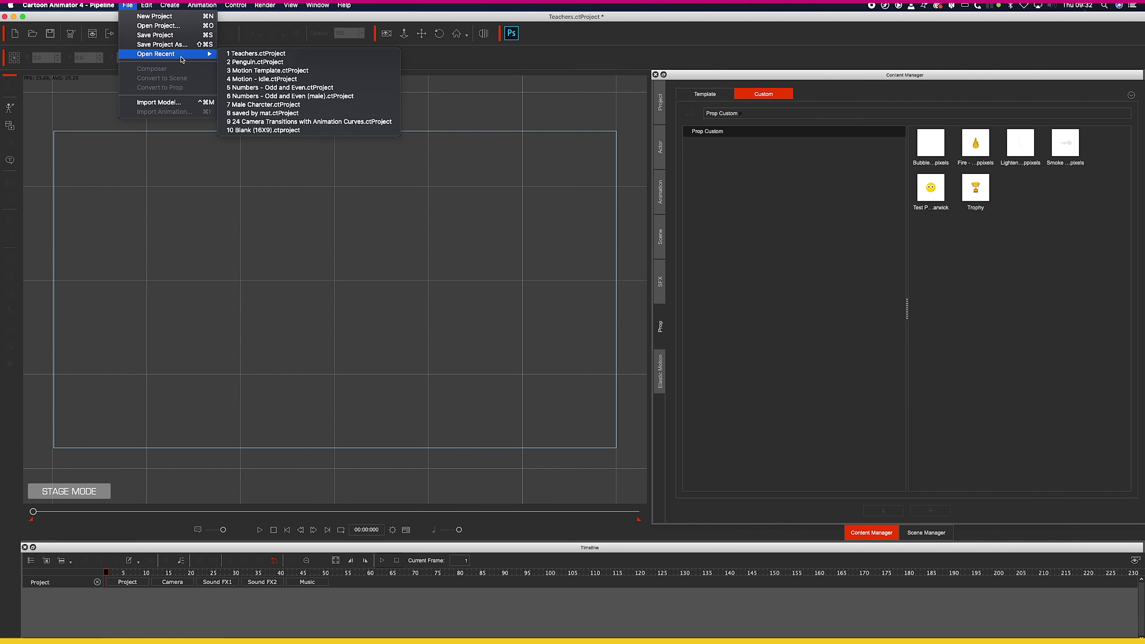
mouse_move(148, 5)
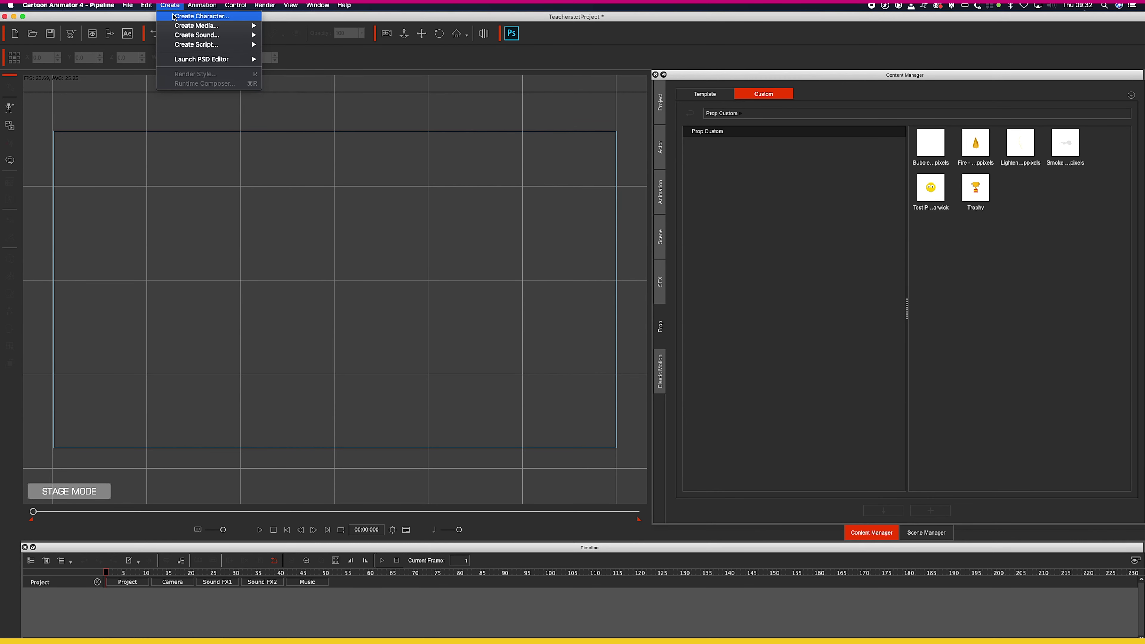
mouse_move(170, 26)
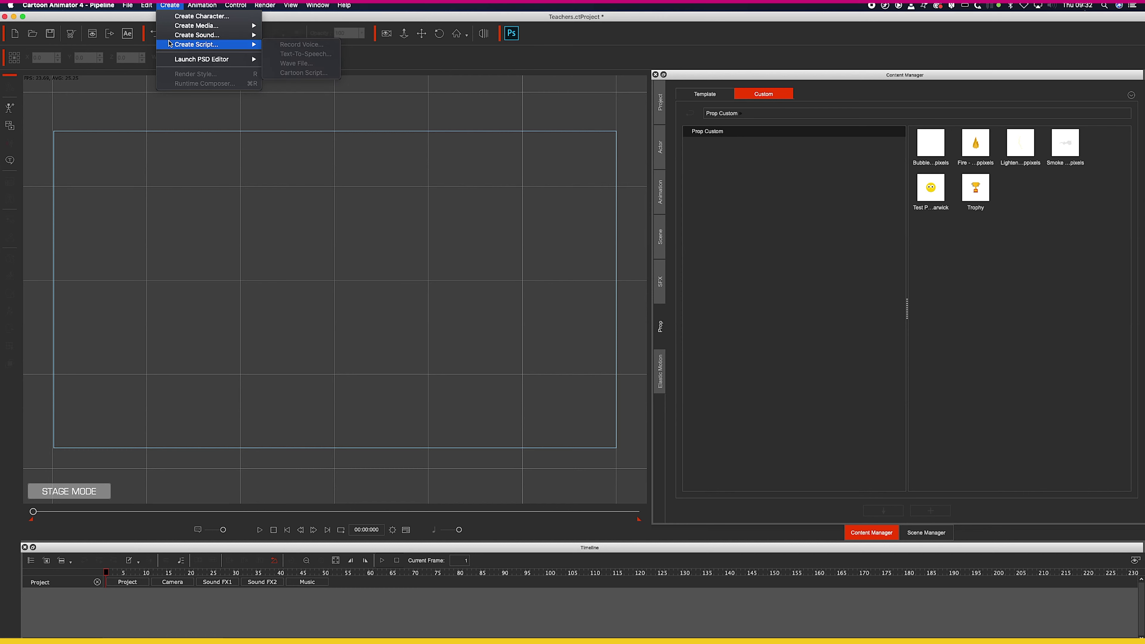
Look through the Animation commands, including the Motion Align options
mouse_move(201, 5)
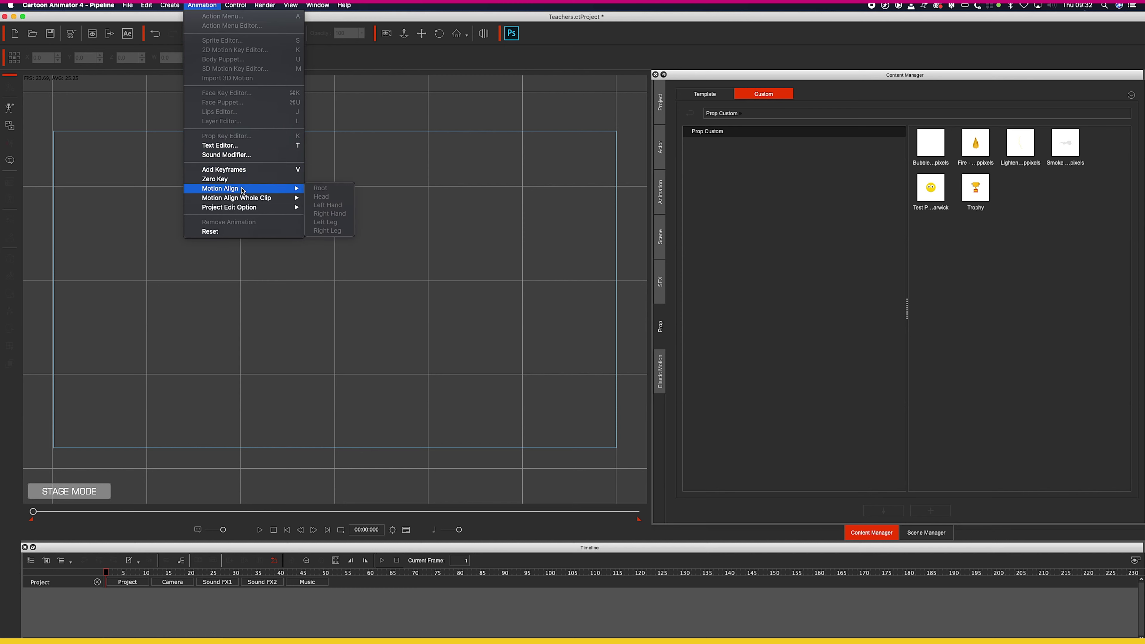
mouse_move(243, 198)
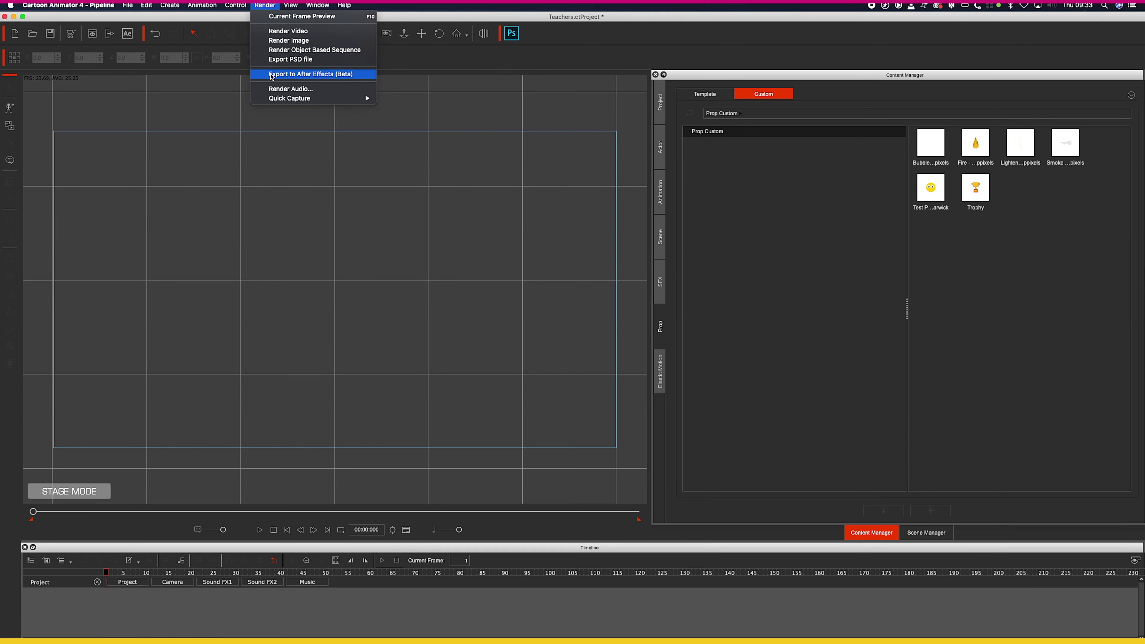
Open the video render settings over the stage and examine the available formats, video codecs and stereo vision option
click(278, 31)
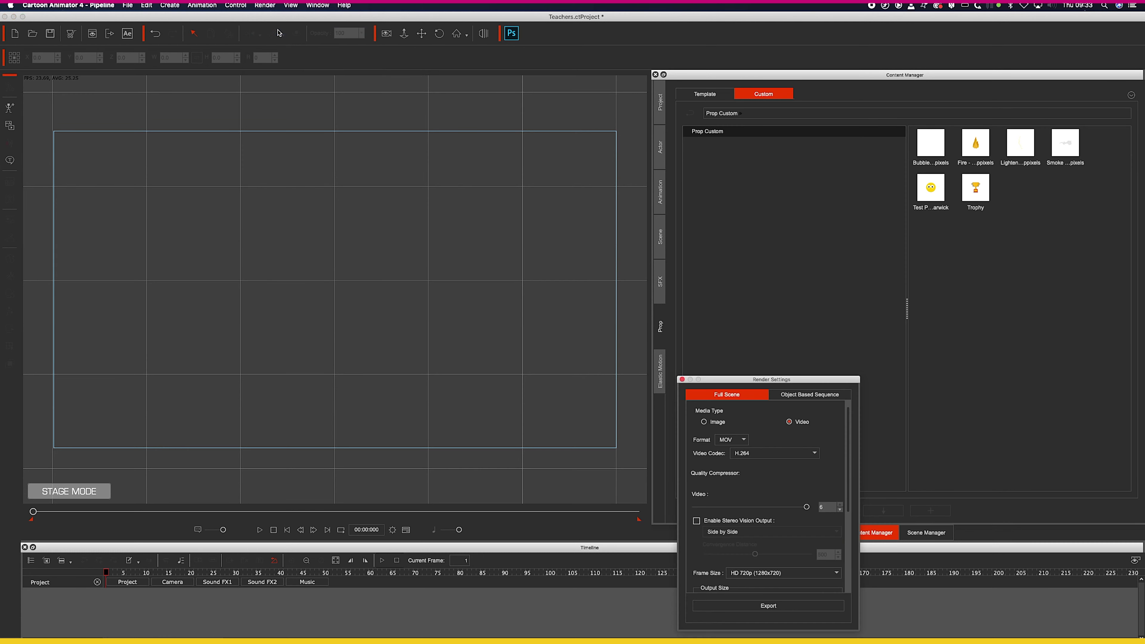
drag(762, 380, 390, 155)
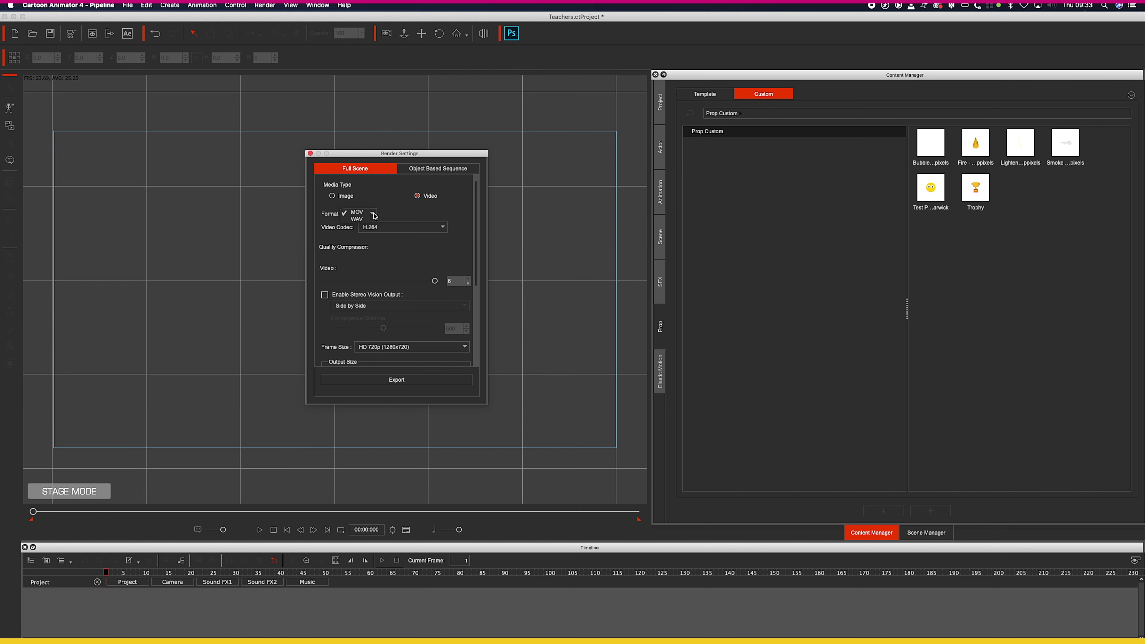
click(446, 230)
click(445, 230)
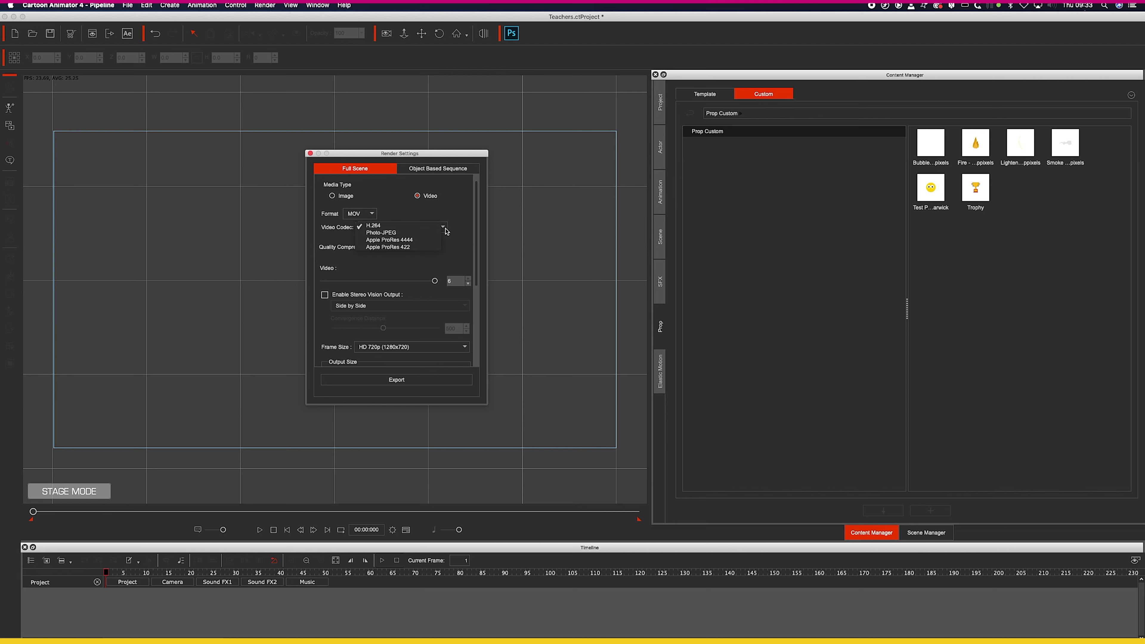
click(460, 243)
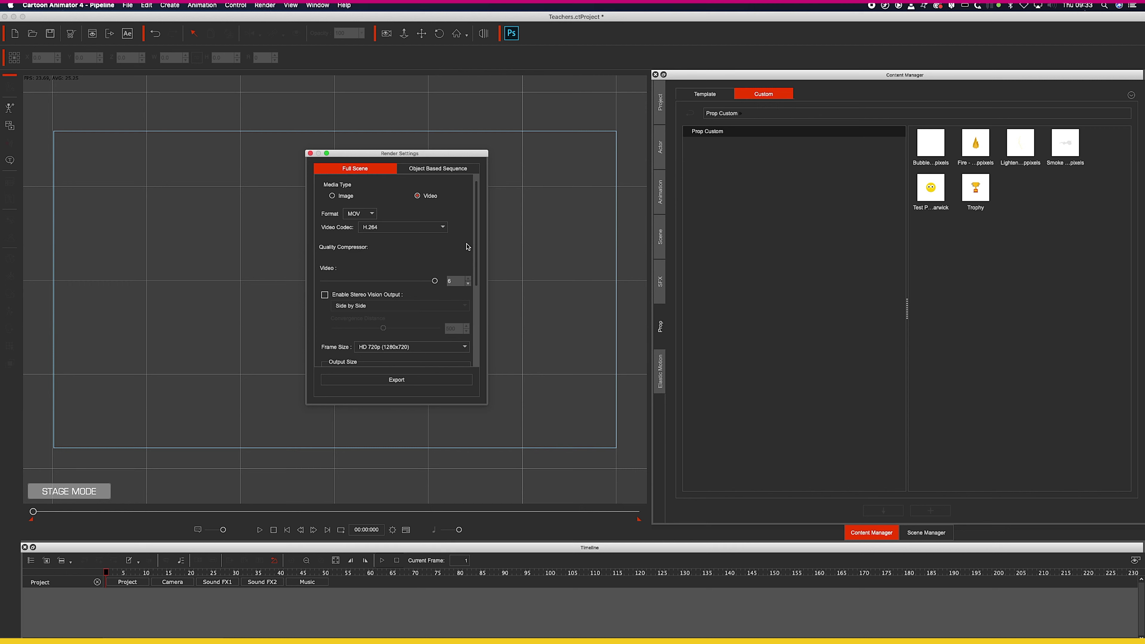
scroll(354, 273, down, 5)
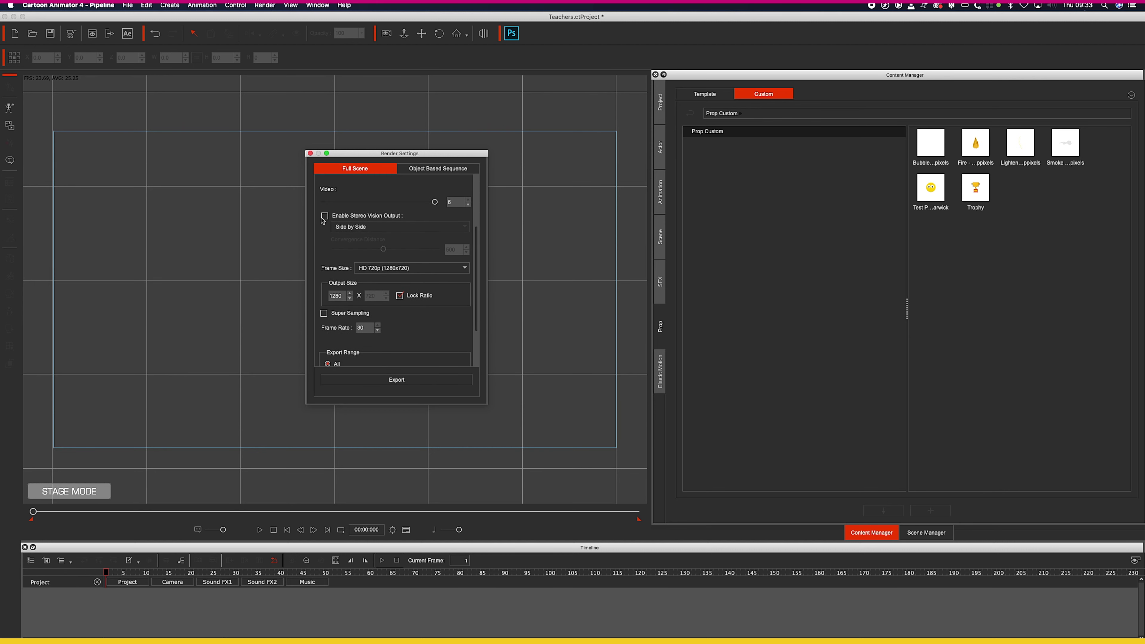
Set the render frame size to 4K 2160p (3840x2160), review the remaining export options and close the settings without exporting
click(403, 269)
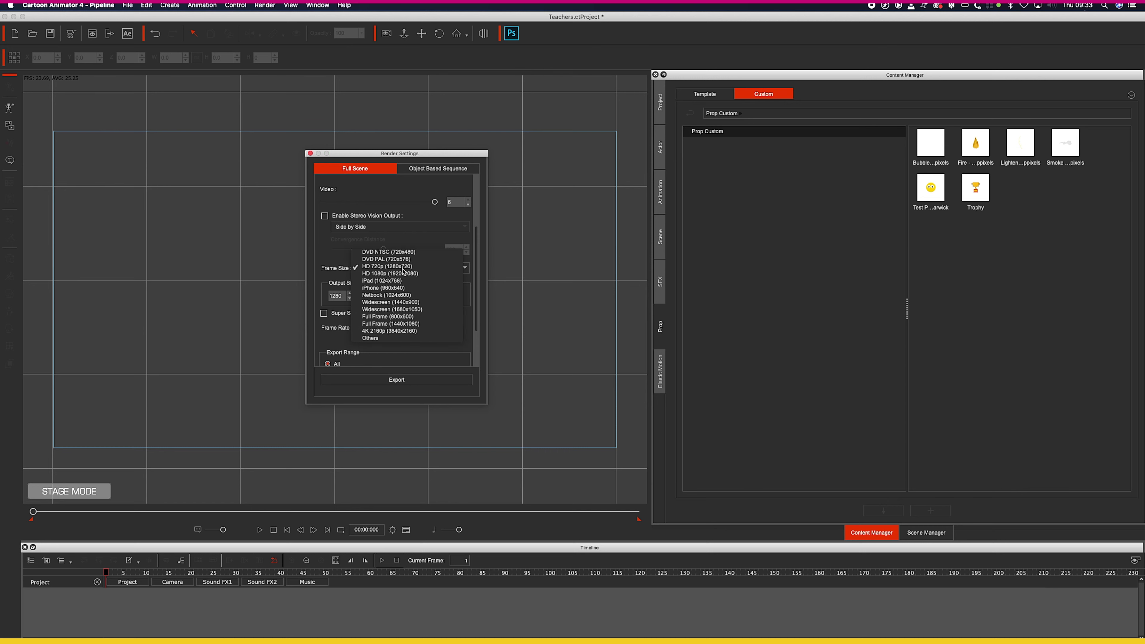
click(406, 331)
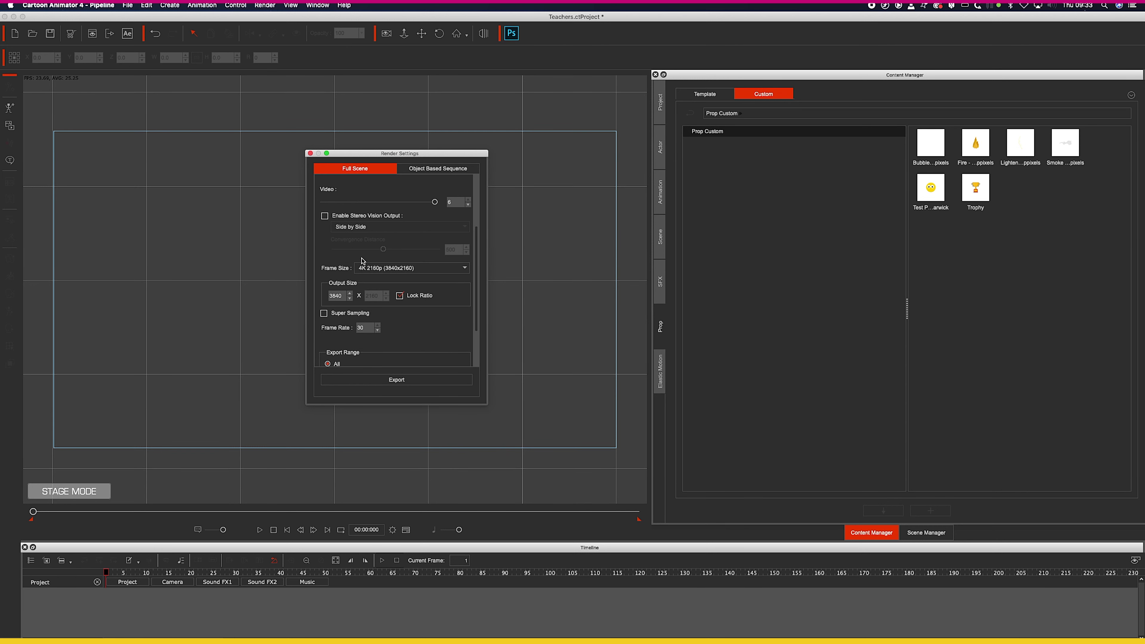
scroll(405, 271, down, 3)
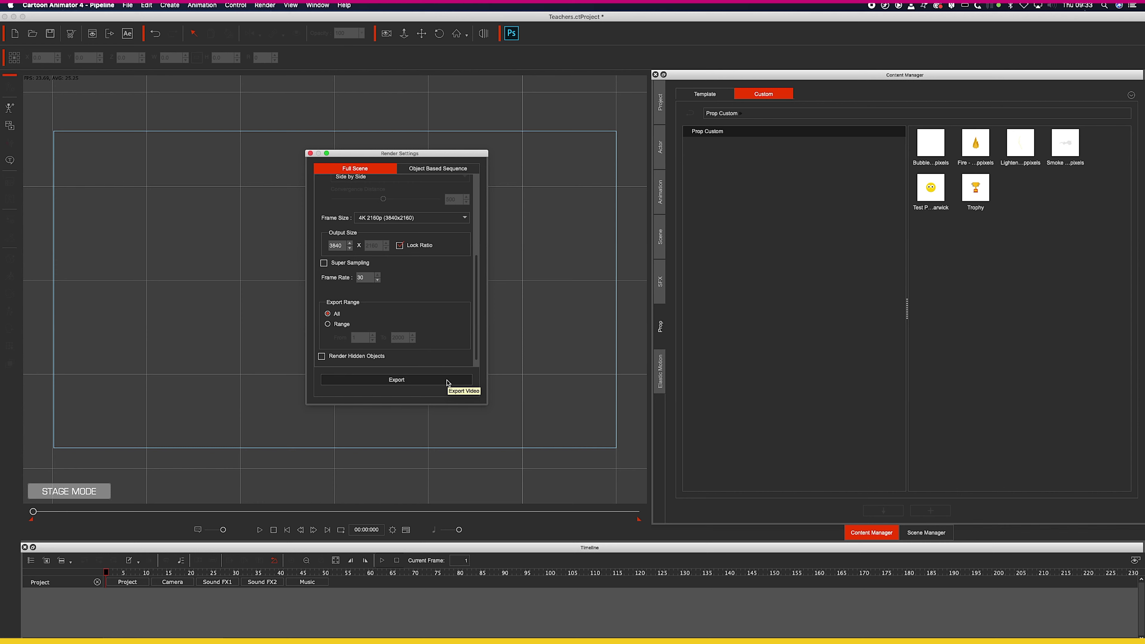
click(310, 154)
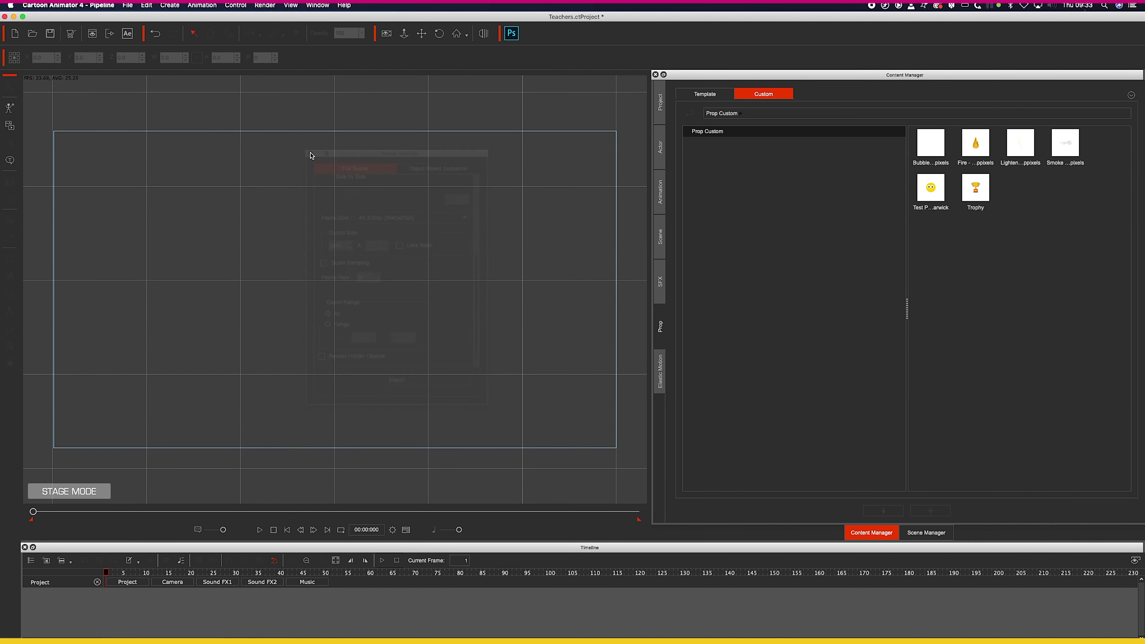
Look through the display and camera view options and the list of toolbars and panels that can be shown
click(291, 5)
mouse_move(310, 40)
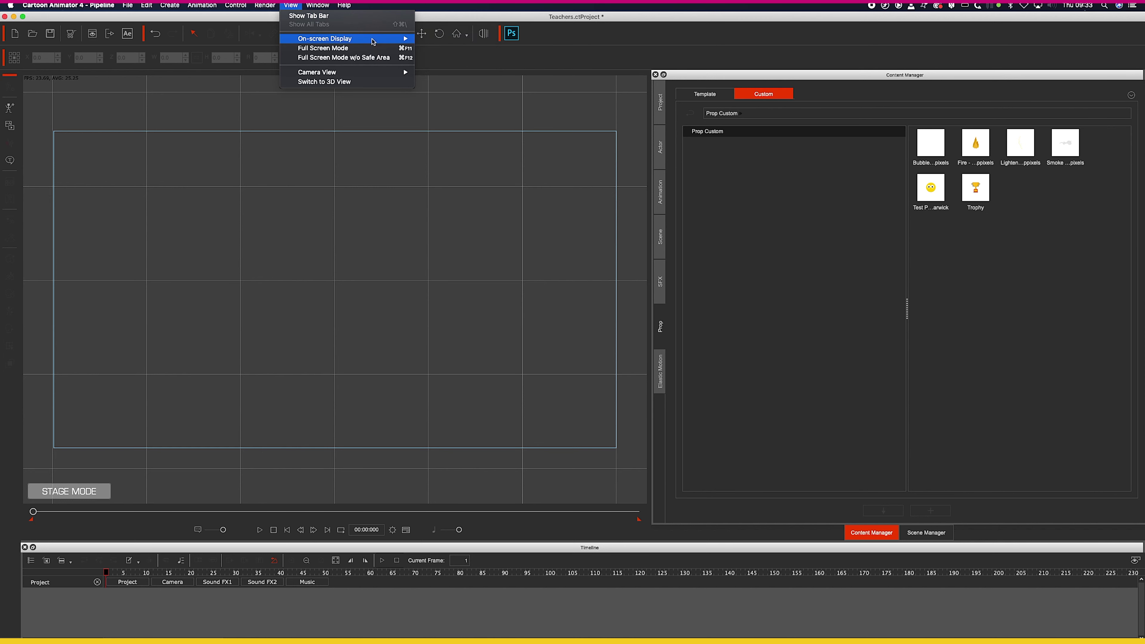
mouse_move(341, 74)
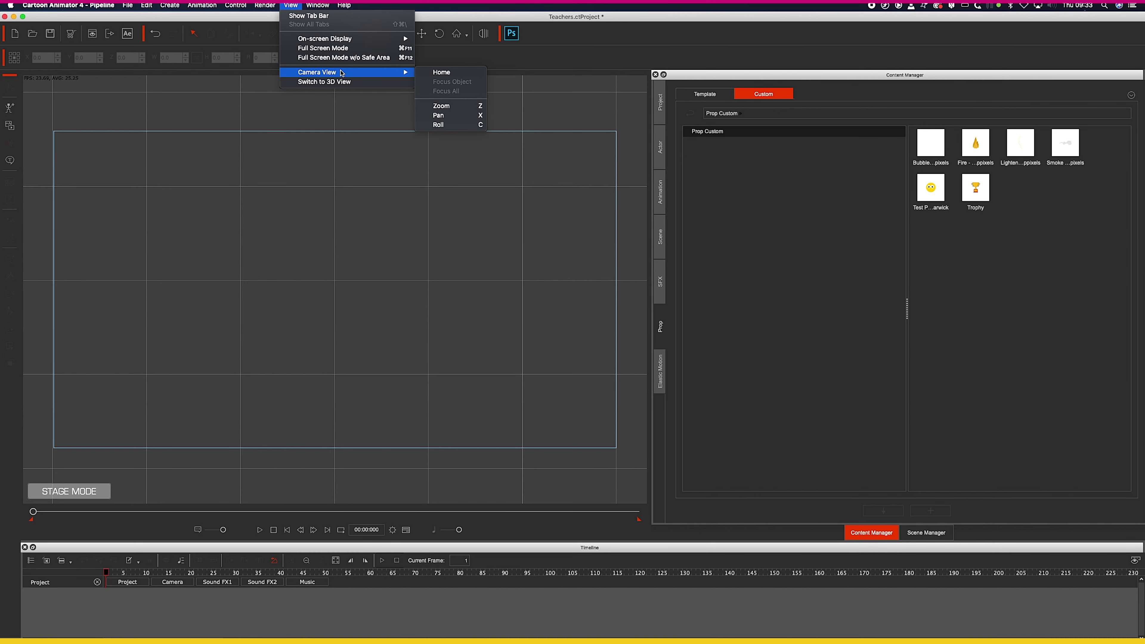
mouse_move(330, 5)
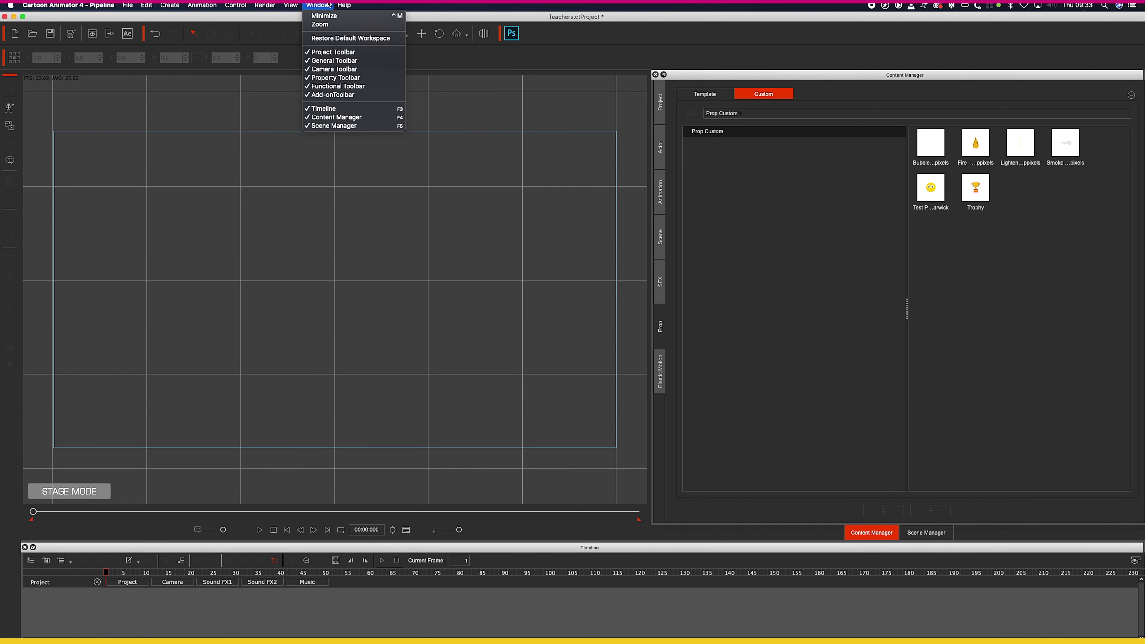
mouse_move(291, 6)
click(301, 172)
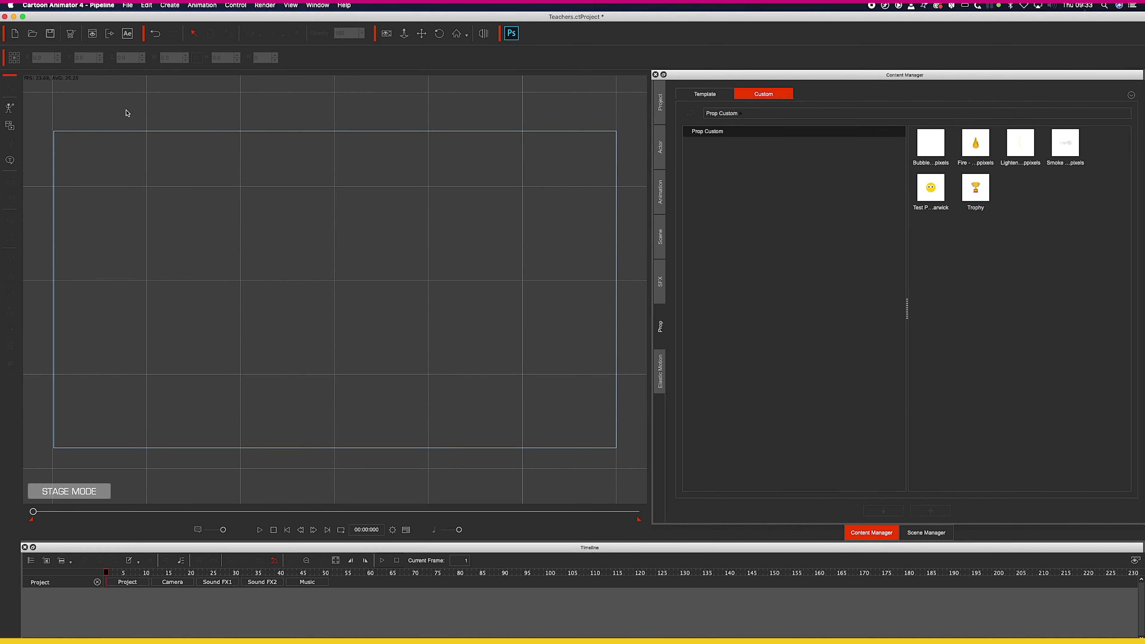
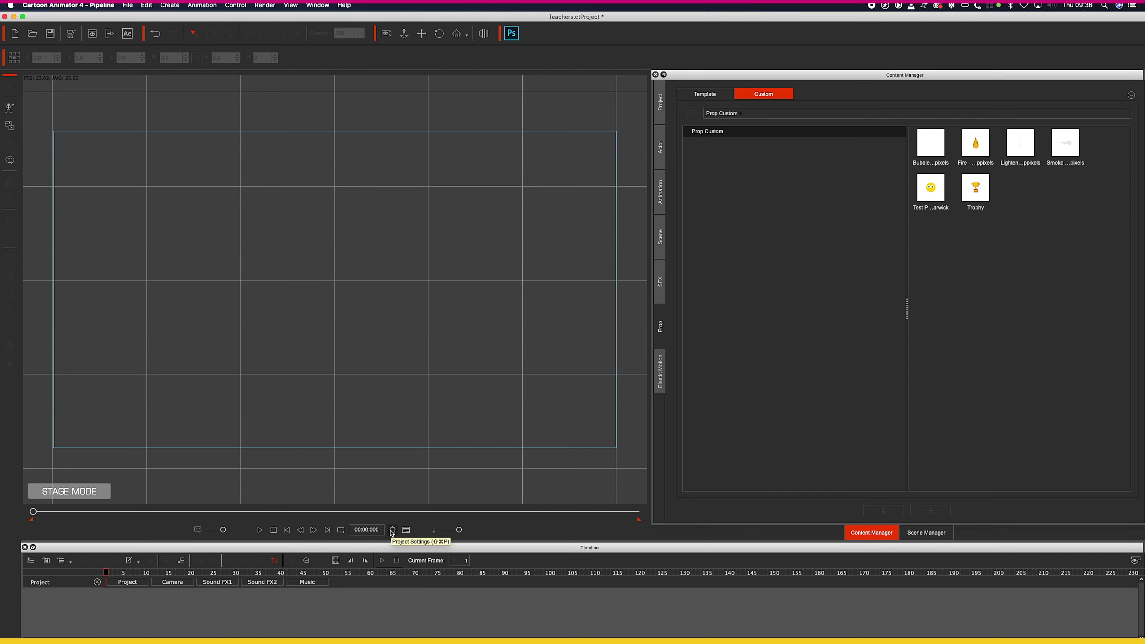
Try a green background color in the project settings, discard it and close the settings
click(392, 530)
drag(494, 407, 259, 200)
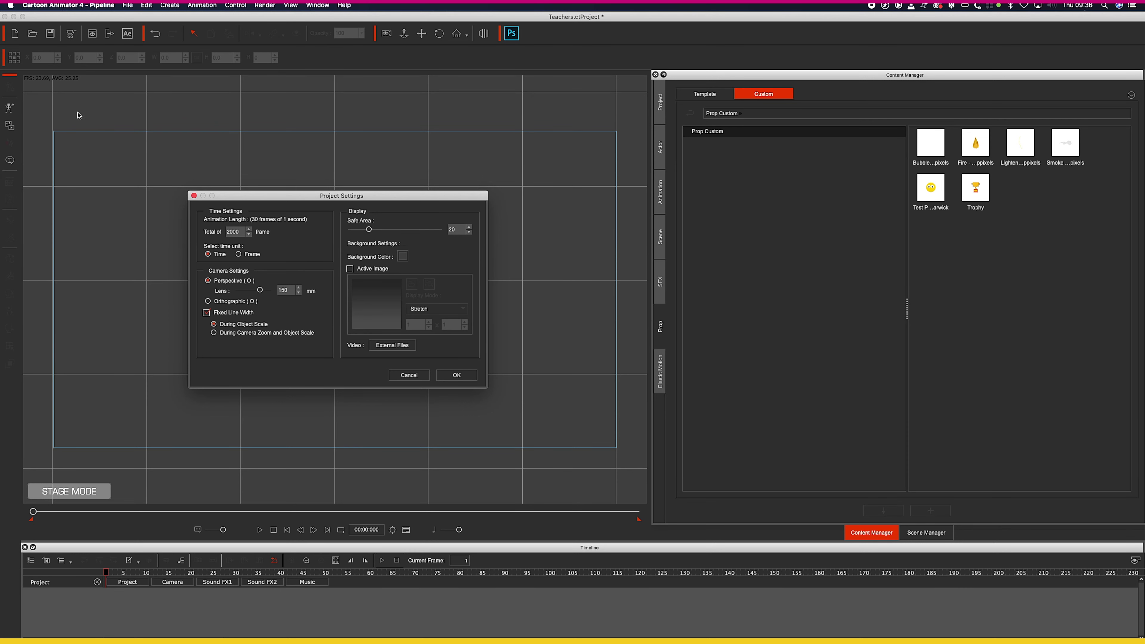
click(403, 257)
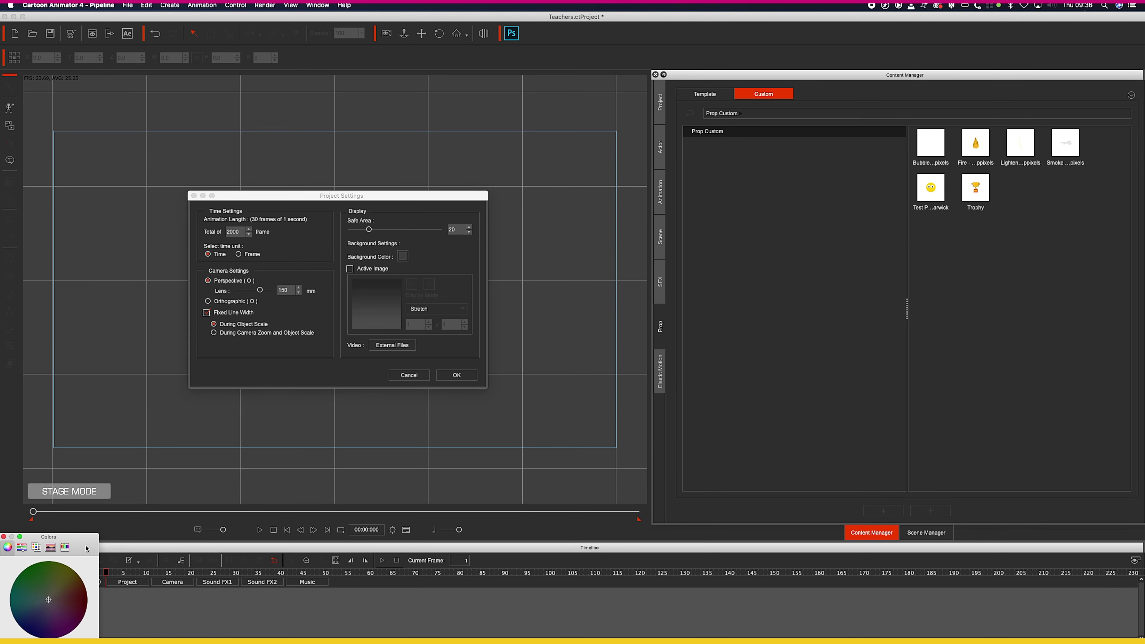
drag(86, 549, 157, 233)
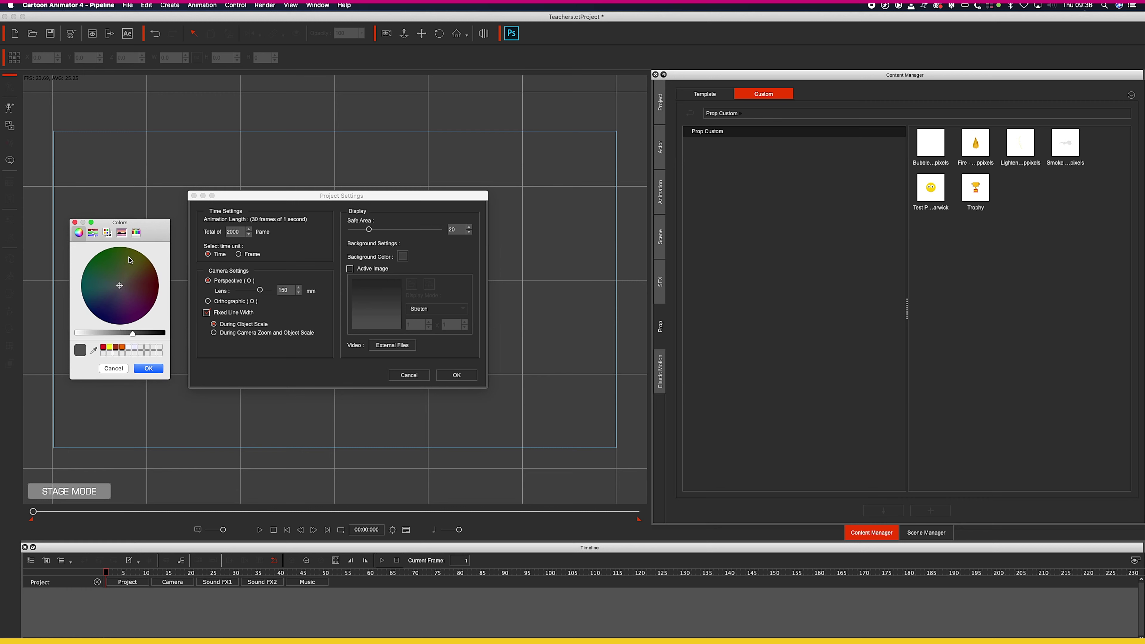
click(119, 262)
drag(132, 334, 108, 333)
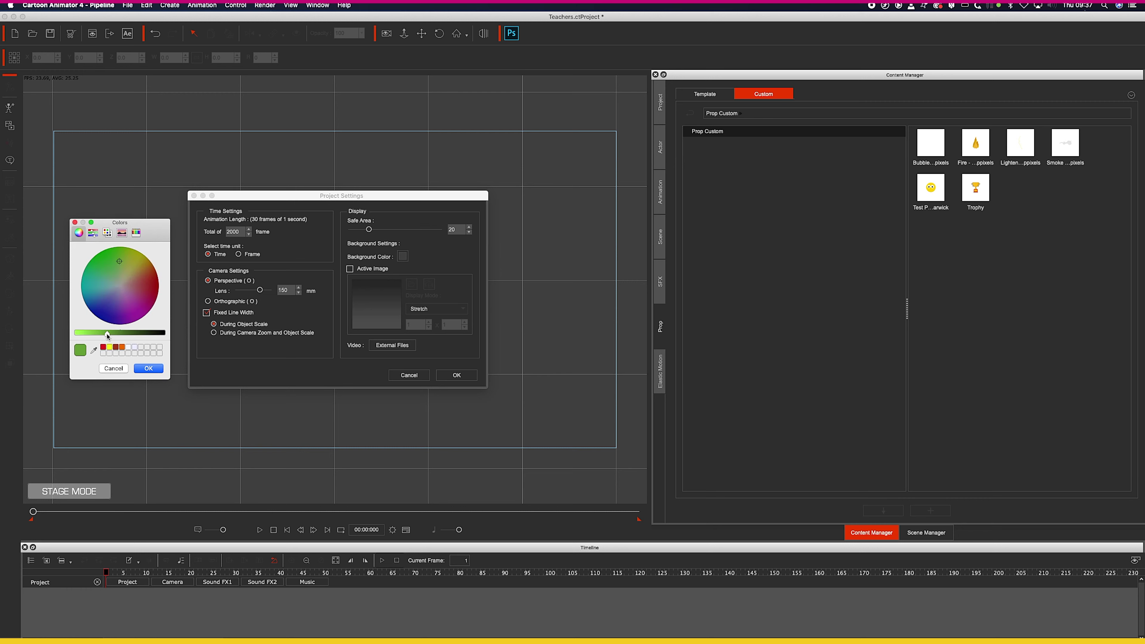
click(75, 223)
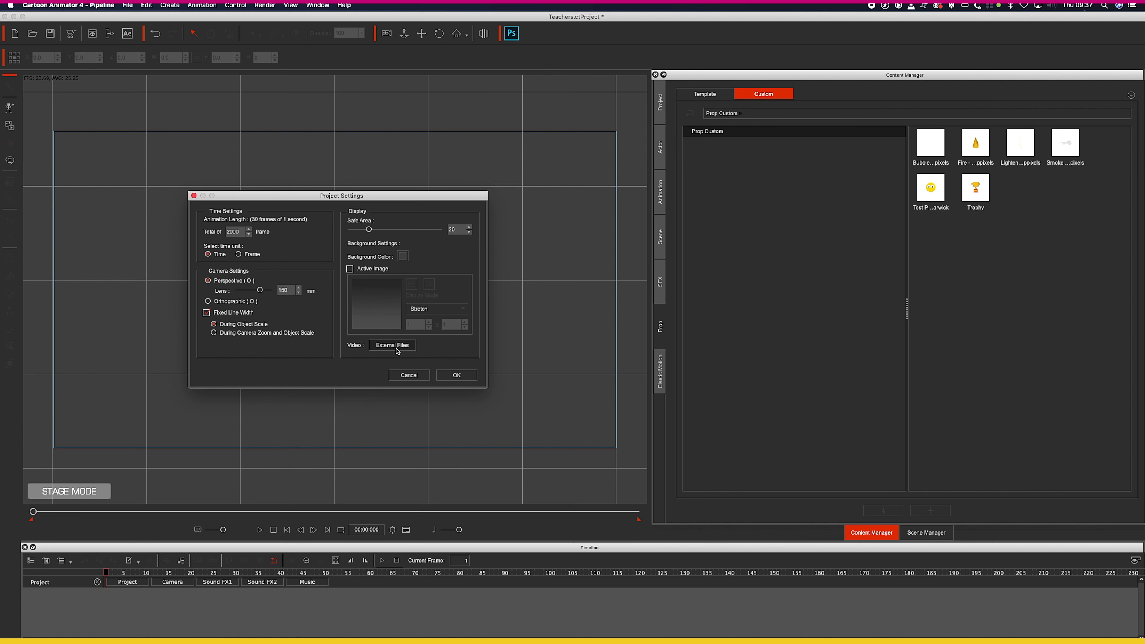
click(456, 375)
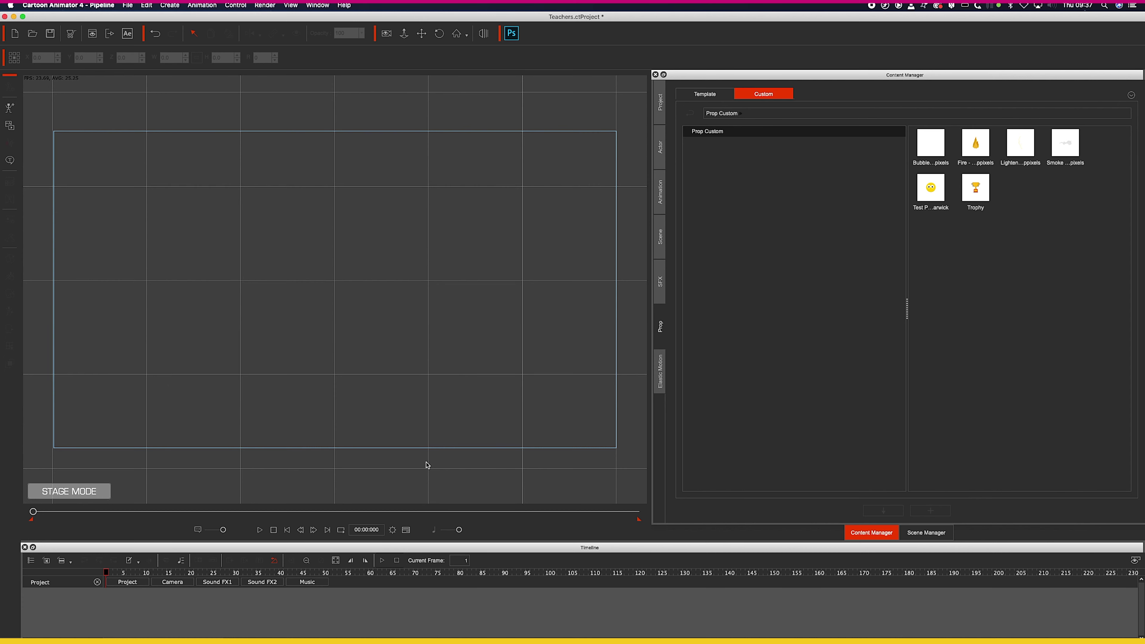
Hide the timeline and show it again
click(407, 532)
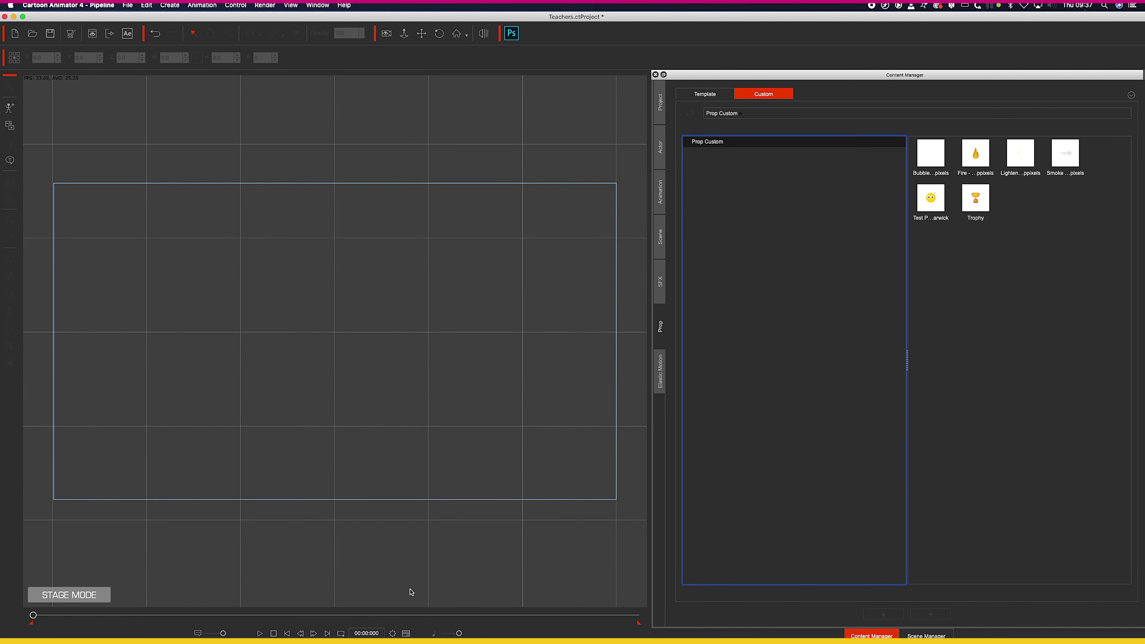
click(406, 629)
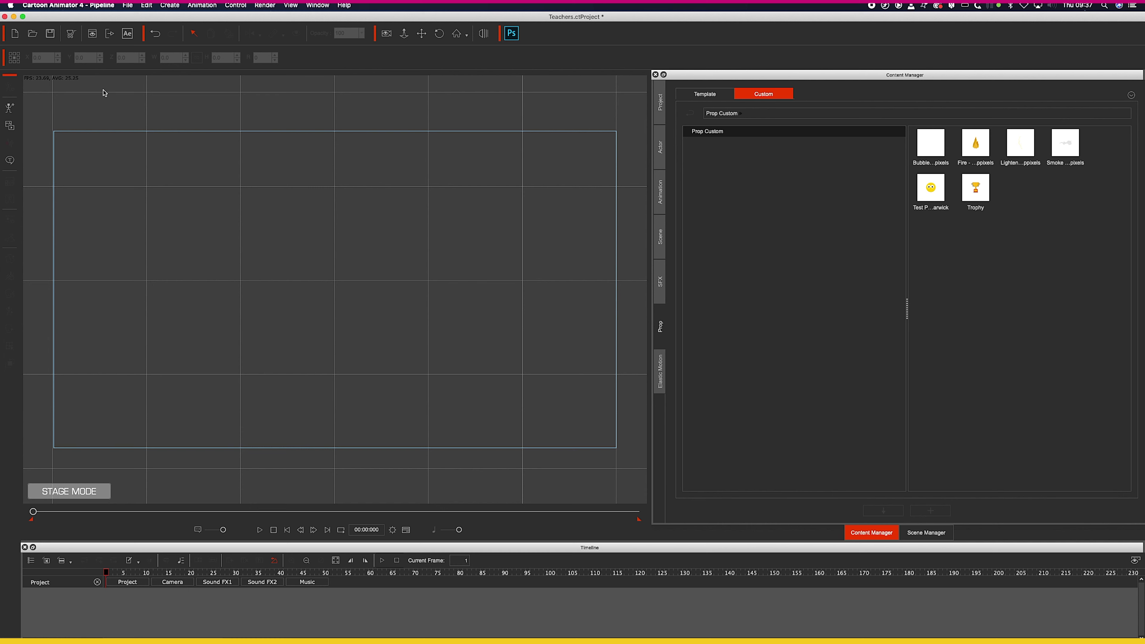
Import the character model Female-Teacher.ctTBactor from the PSD folder onto the stage
click(128, 6)
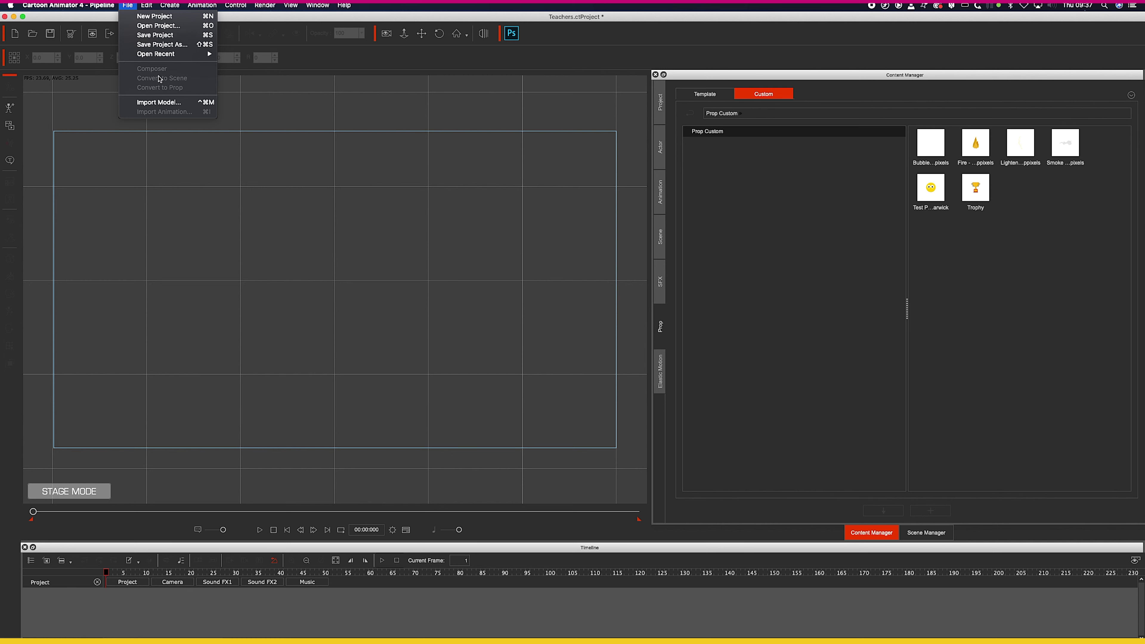
click(160, 103)
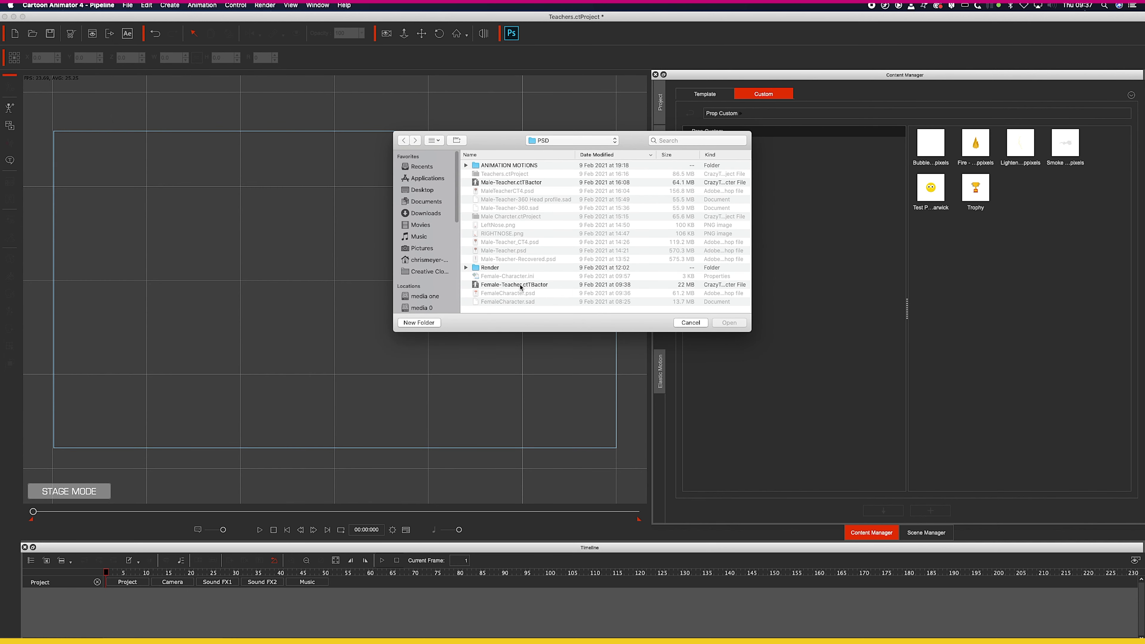
click(522, 287)
click(740, 325)
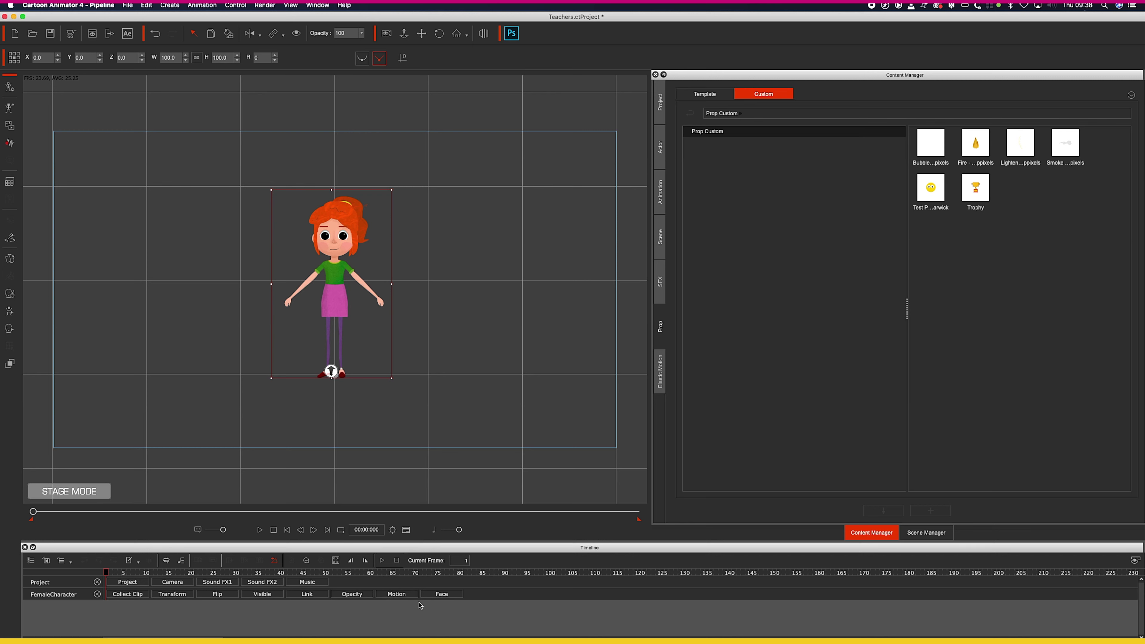
Show the Motion track of FemaleCharacter and make the timeline slightly taller
click(405, 592)
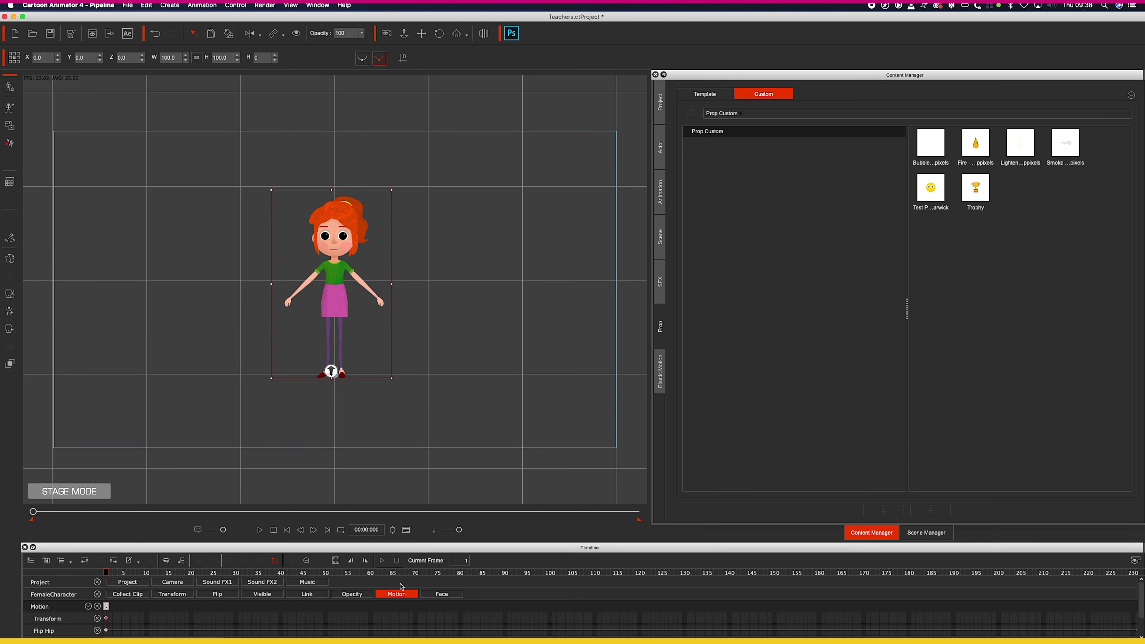
drag(389, 540, 389, 516)
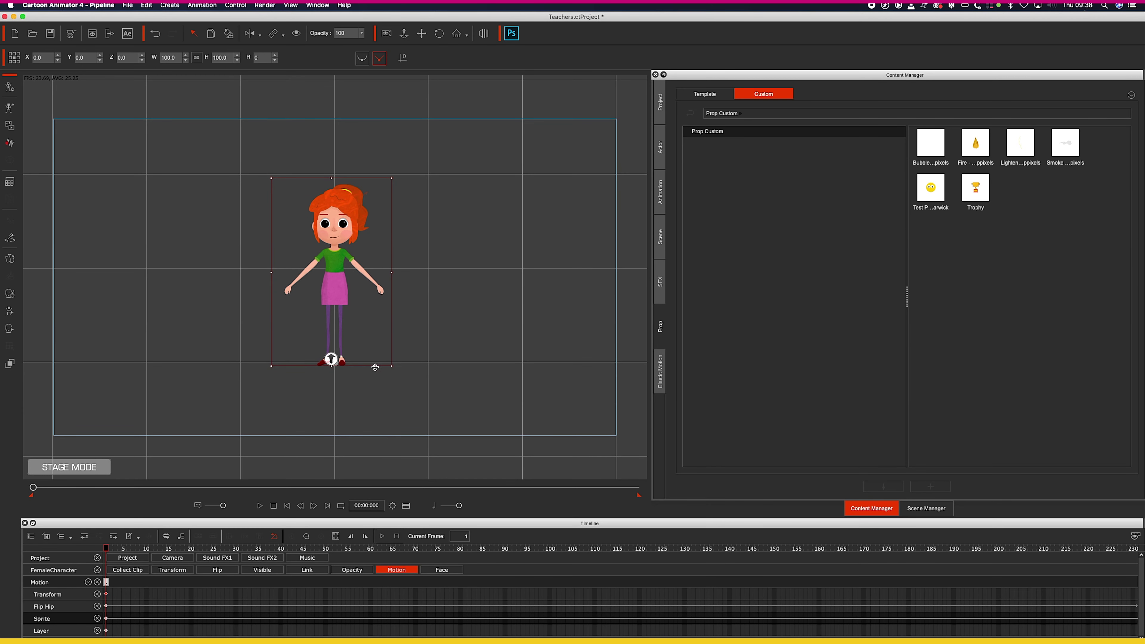
Add the body-part sub-tracks from Hip through Face to the character's Motion track and enlarge the timeline to about half the window
click(89, 583)
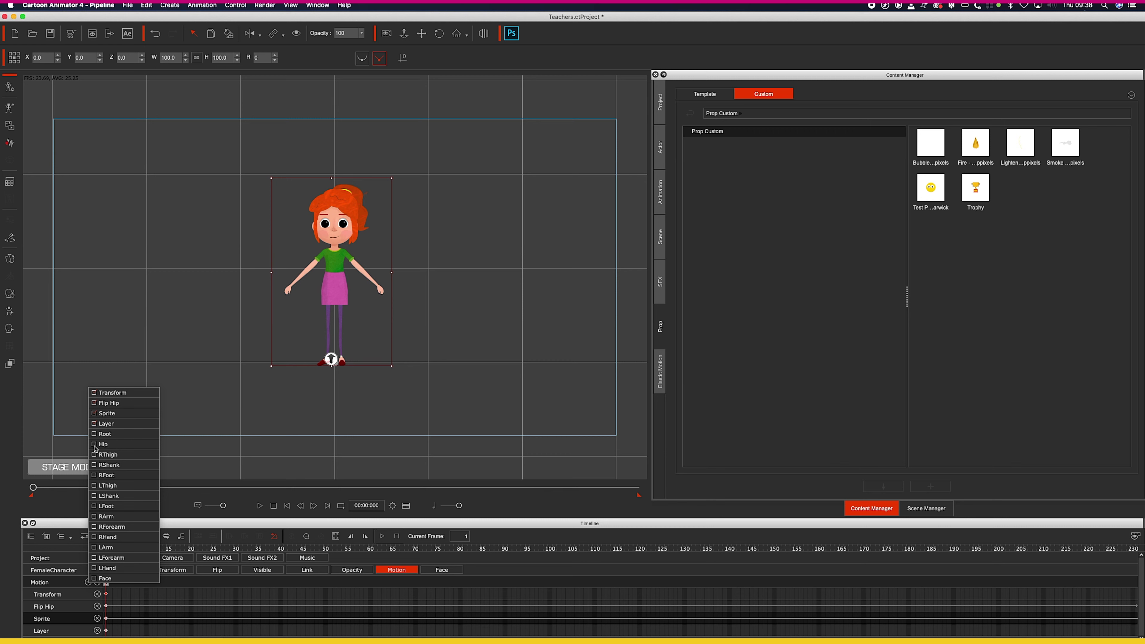
click(94, 474)
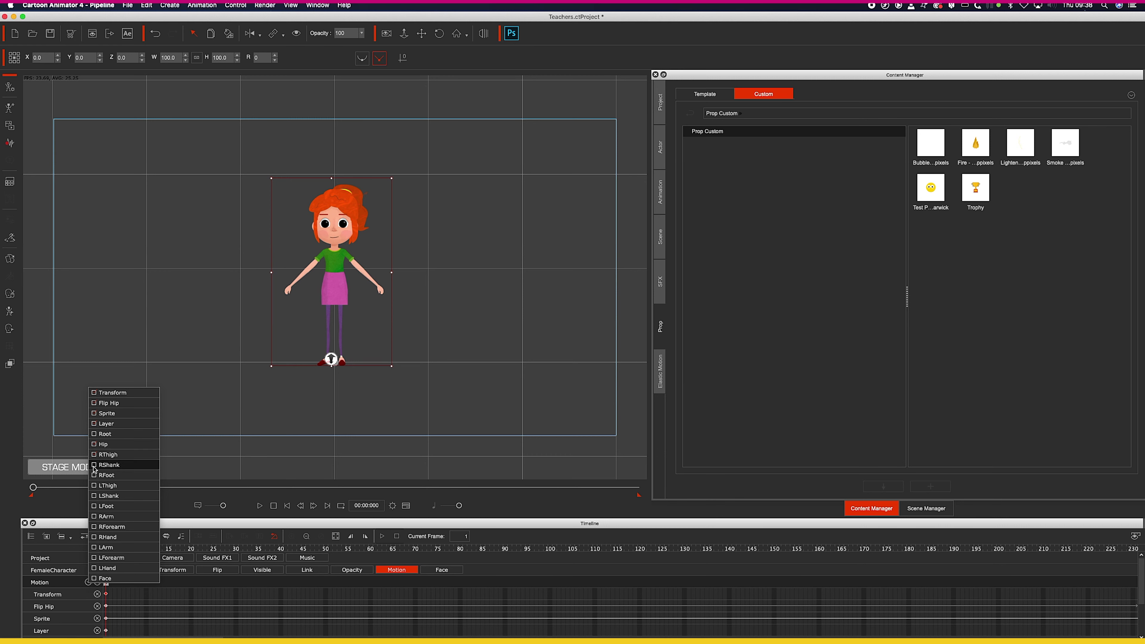
click(95, 486)
click(95, 497)
click(96, 511)
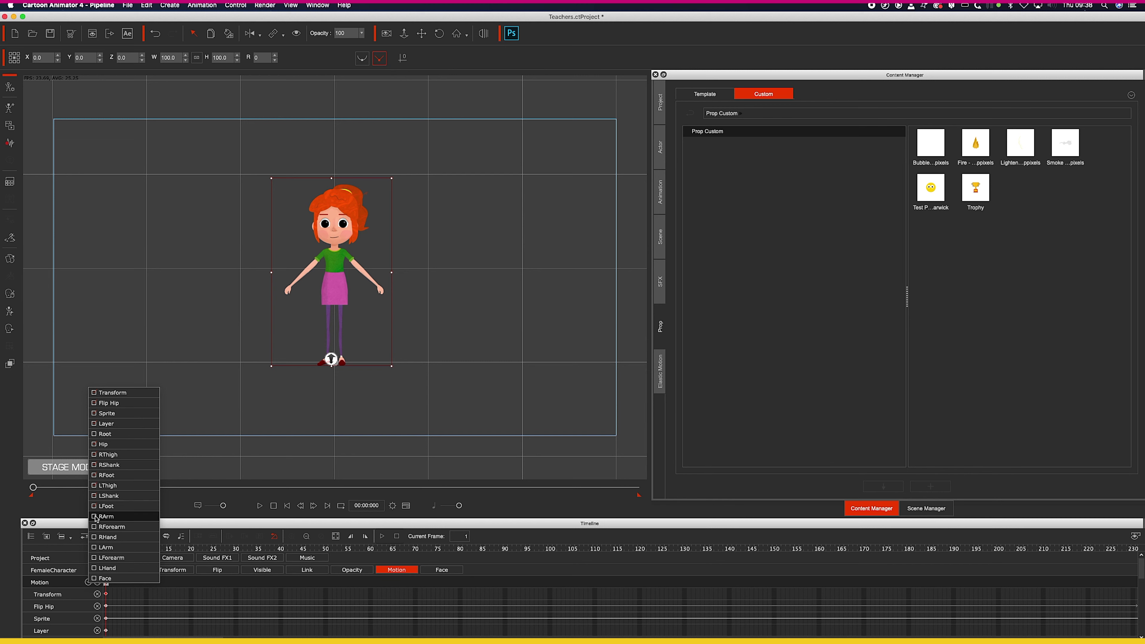
click(96, 518)
click(96, 528)
click(95, 537)
click(95, 548)
click(95, 557)
click(96, 568)
click(94, 578)
click(203, 523)
drag(206, 515, 210, 354)
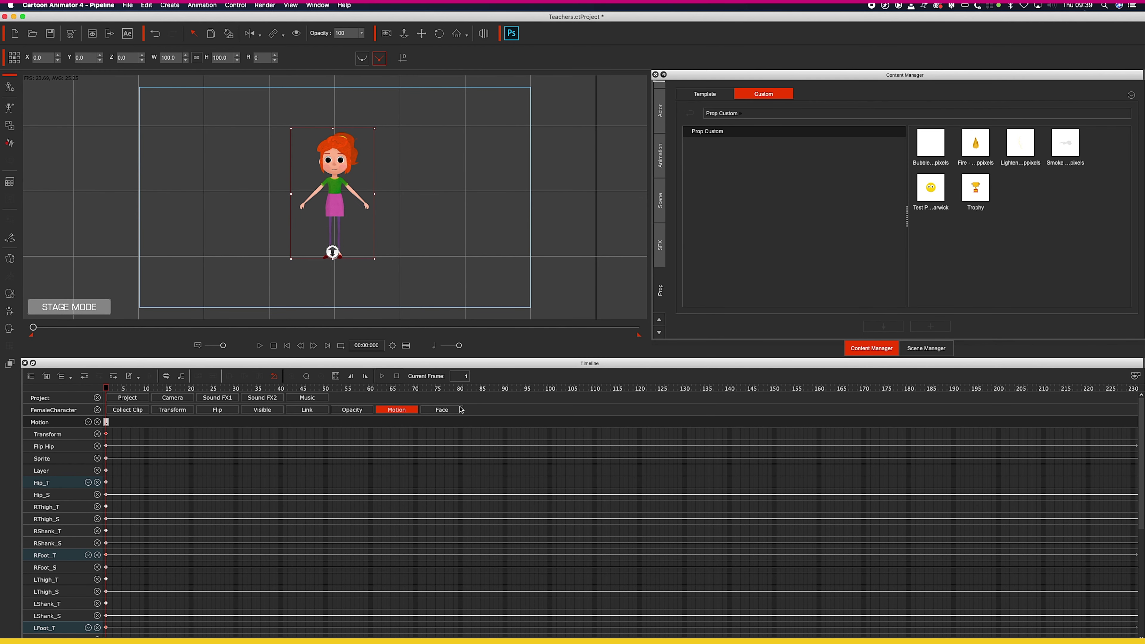
Look at the additional sub-tracks available under the RFoot_T track and close the list
mouse_move(107, 482)
click(88, 556)
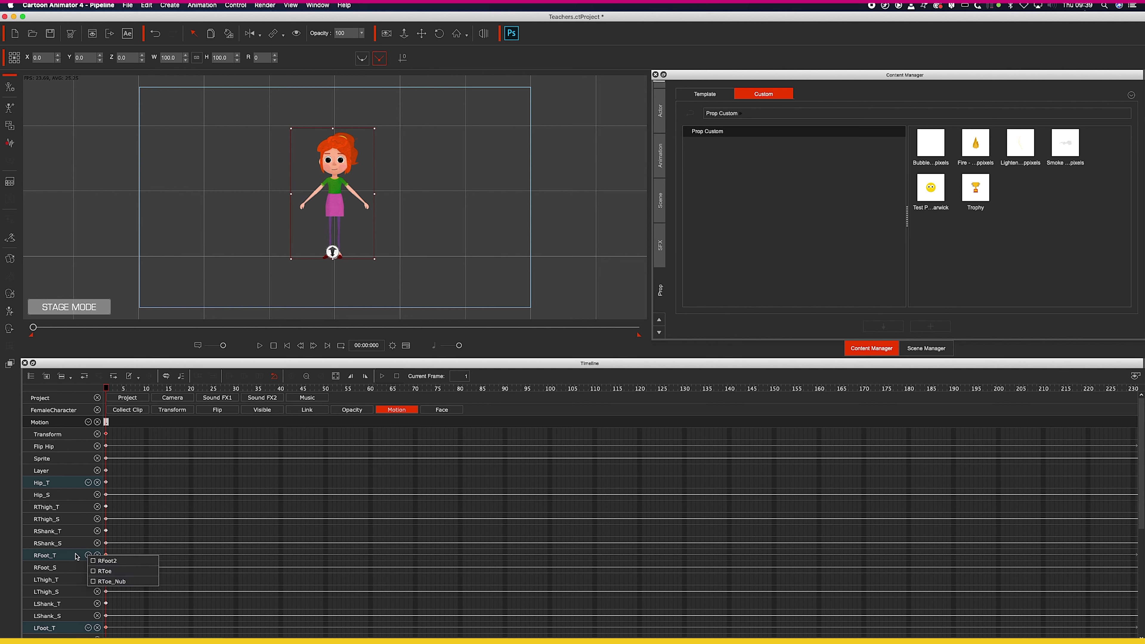
click(76, 556)
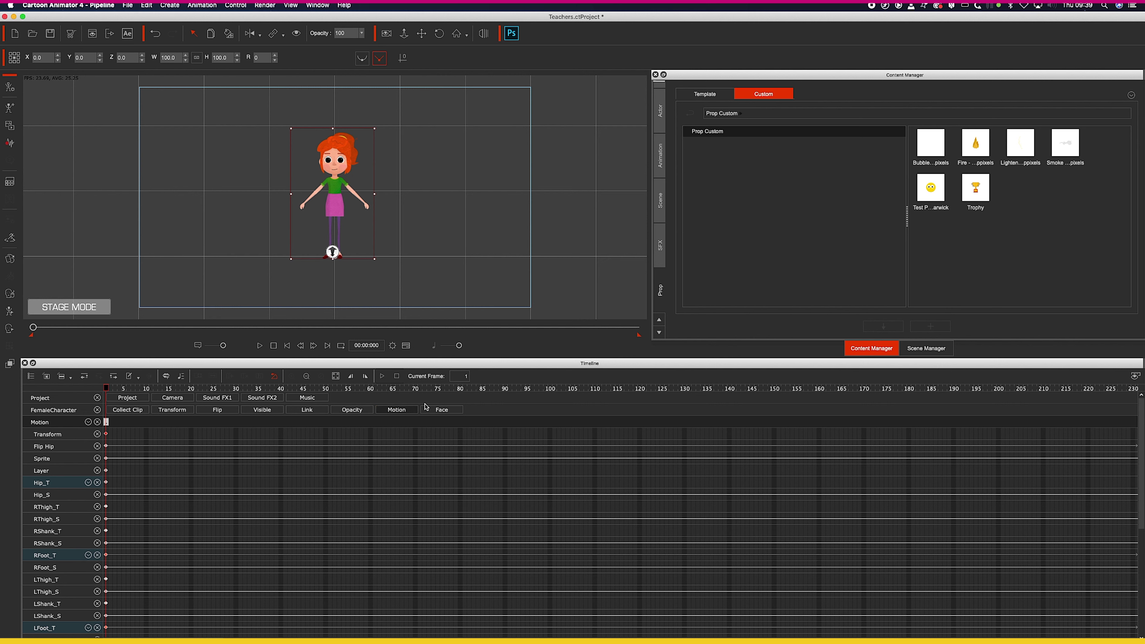
Show the Face tracks of FemaleCharacter in the timeline and expand the Voice Clip and Facial Clip tracks
click(437, 410)
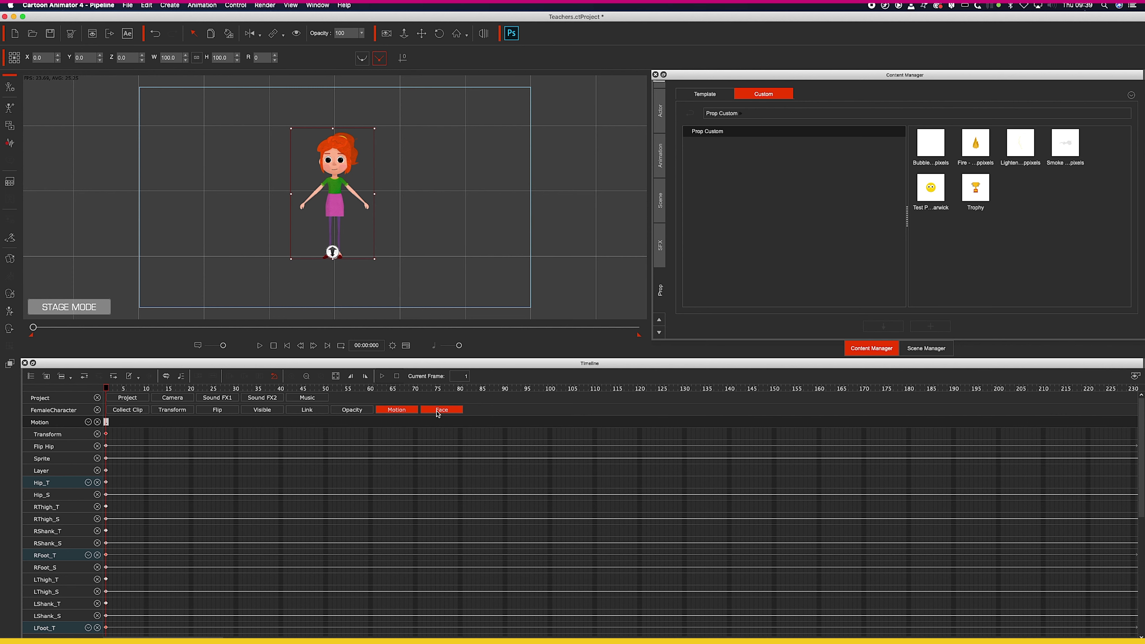
scroll(413, 469, down, 10)
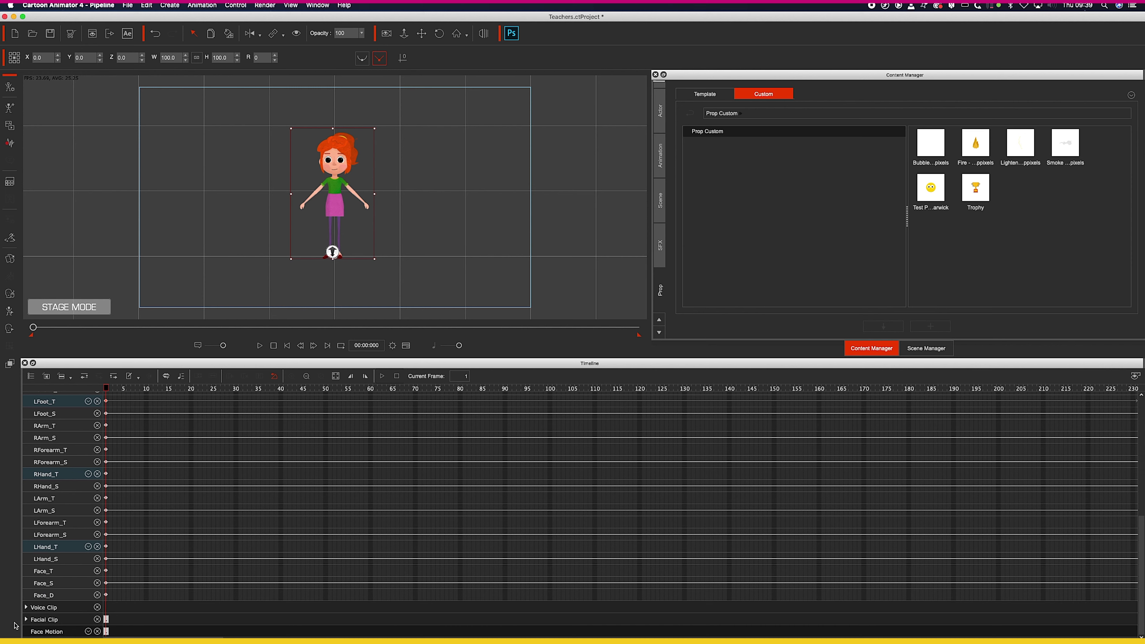
click(27, 607)
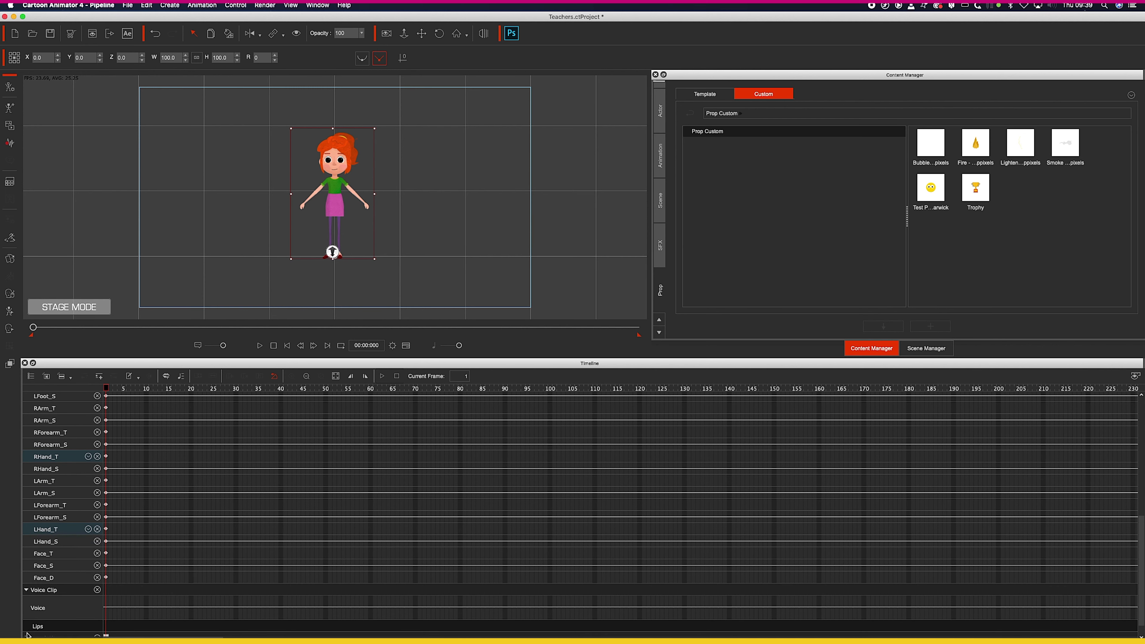
click(26, 620)
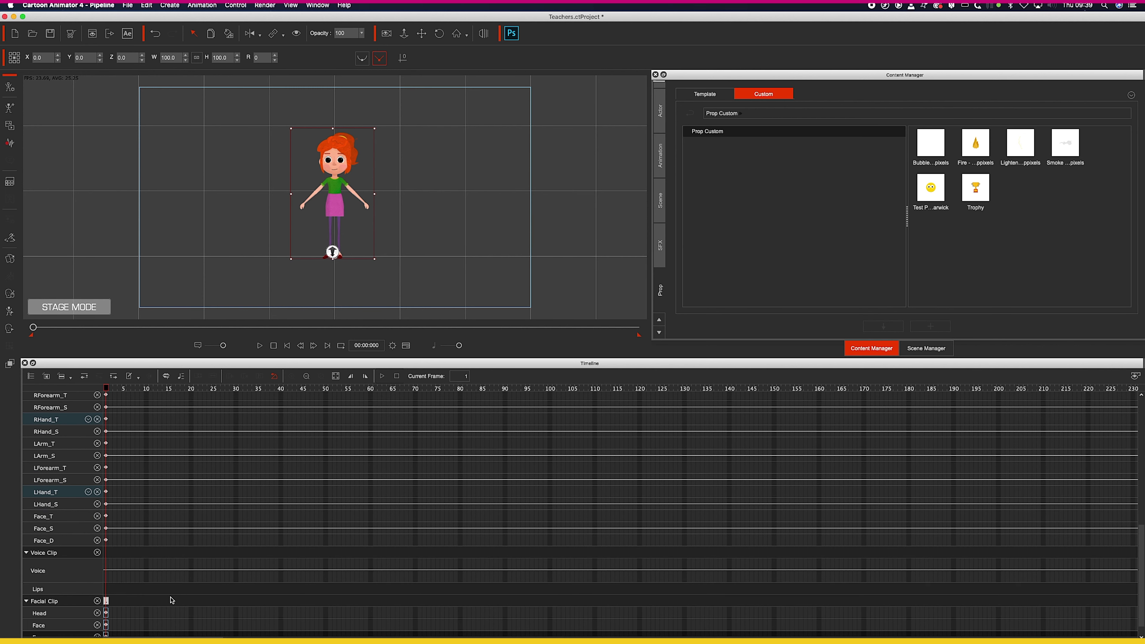
scroll(172, 600, down, 1)
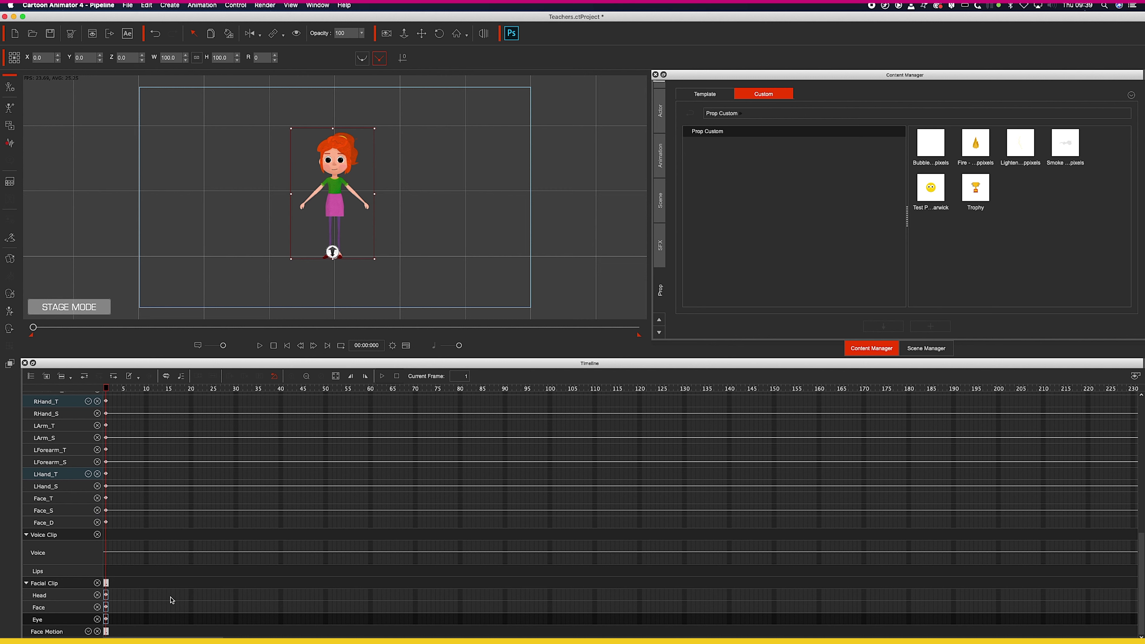
Open the teacher character in Composer Mode
drag(207, 388, 93, 396)
click(9, 89)
click(15, 92)
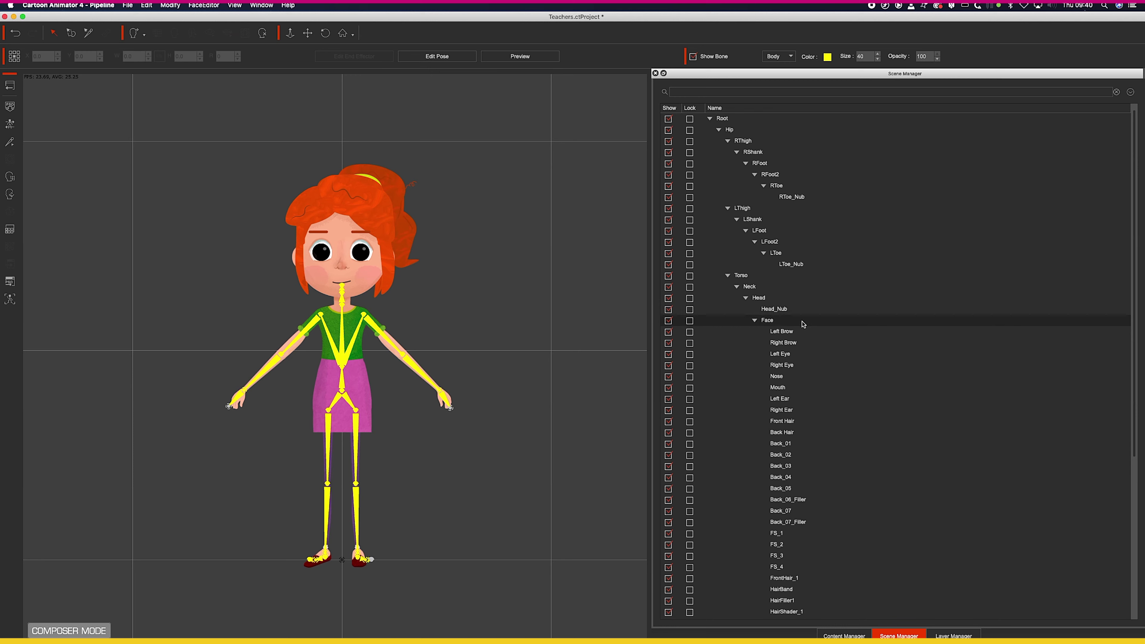
Examine the character's bone hierarchy by selecting LShank, LFoot, LFoot2, LToe, RFoot2, RThigh, Hip and Neck one after another
click(754, 221)
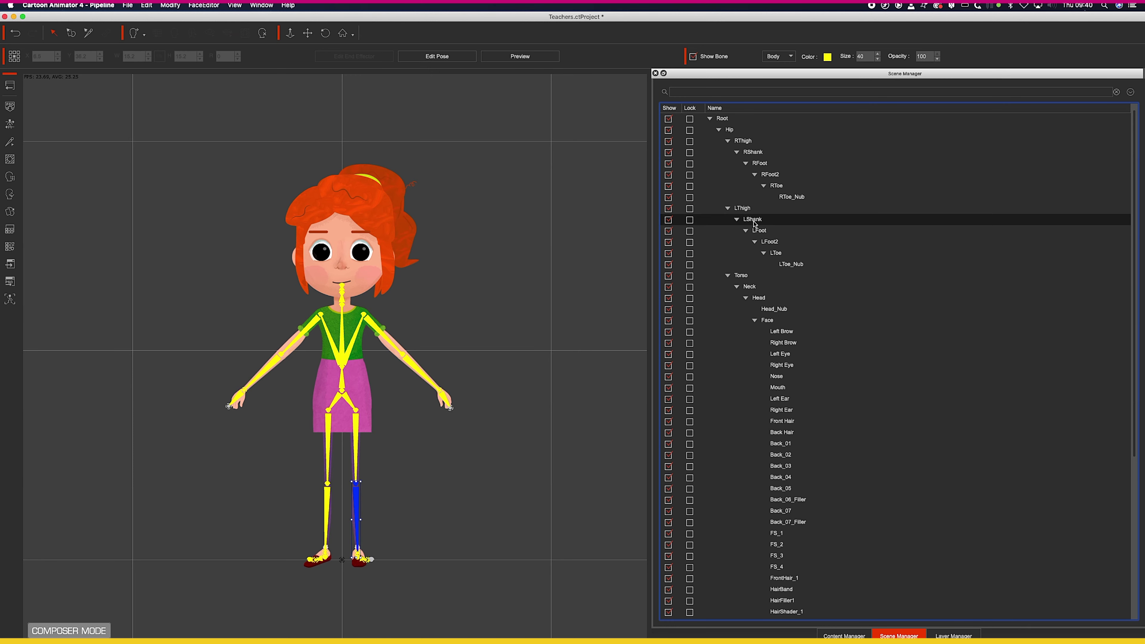
click(769, 232)
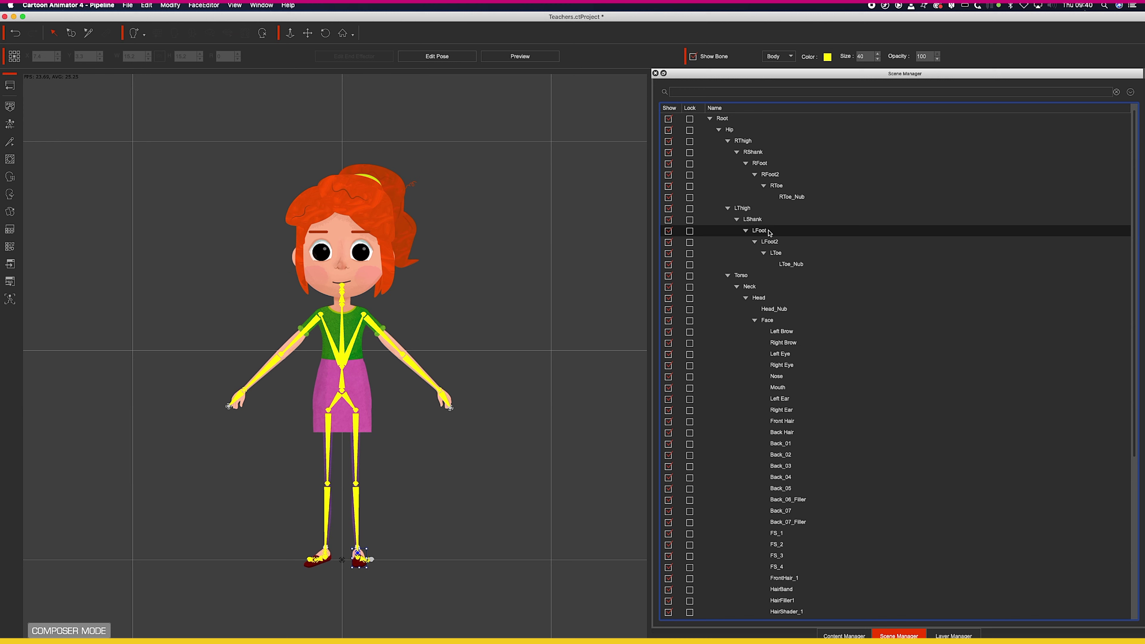
click(780, 243)
click(783, 254)
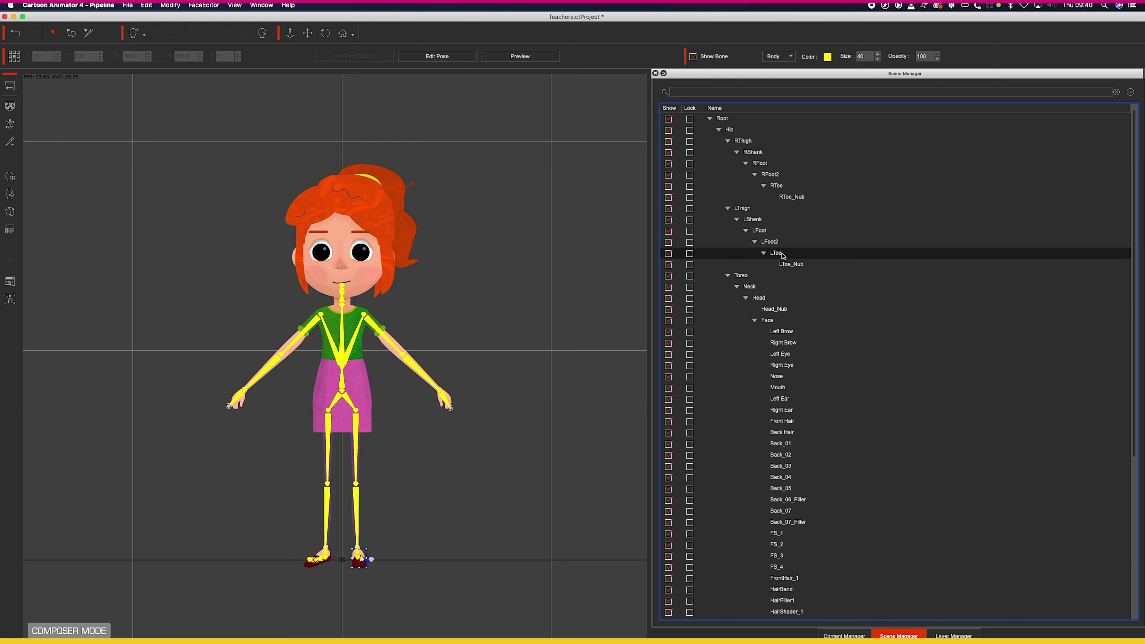
click(770, 176)
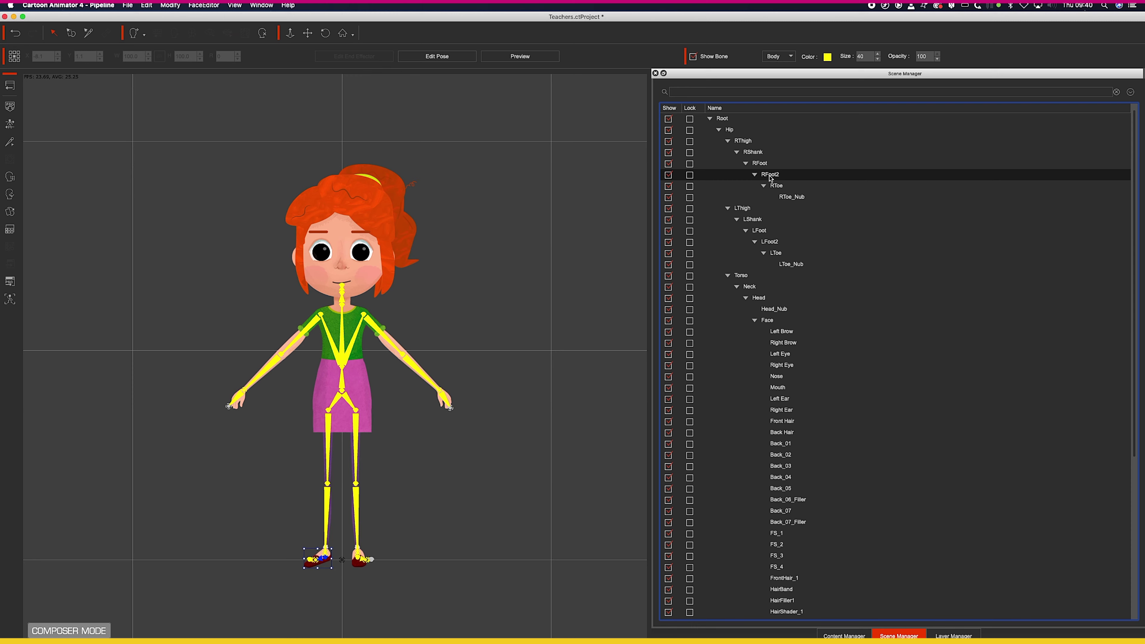
click(743, 141)
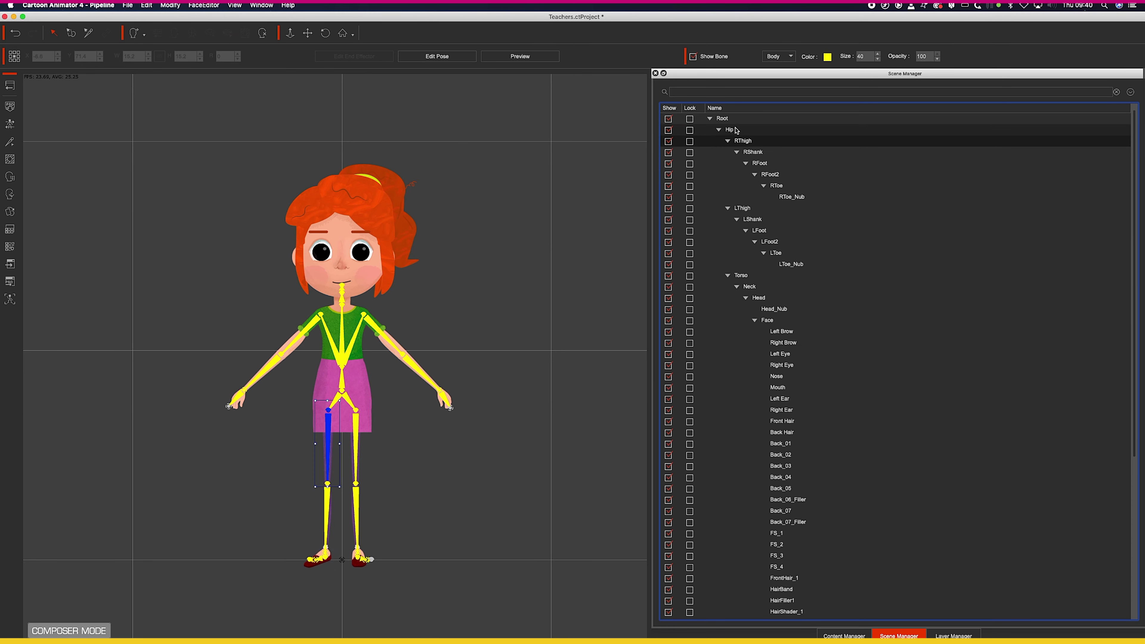
click(735, 130)
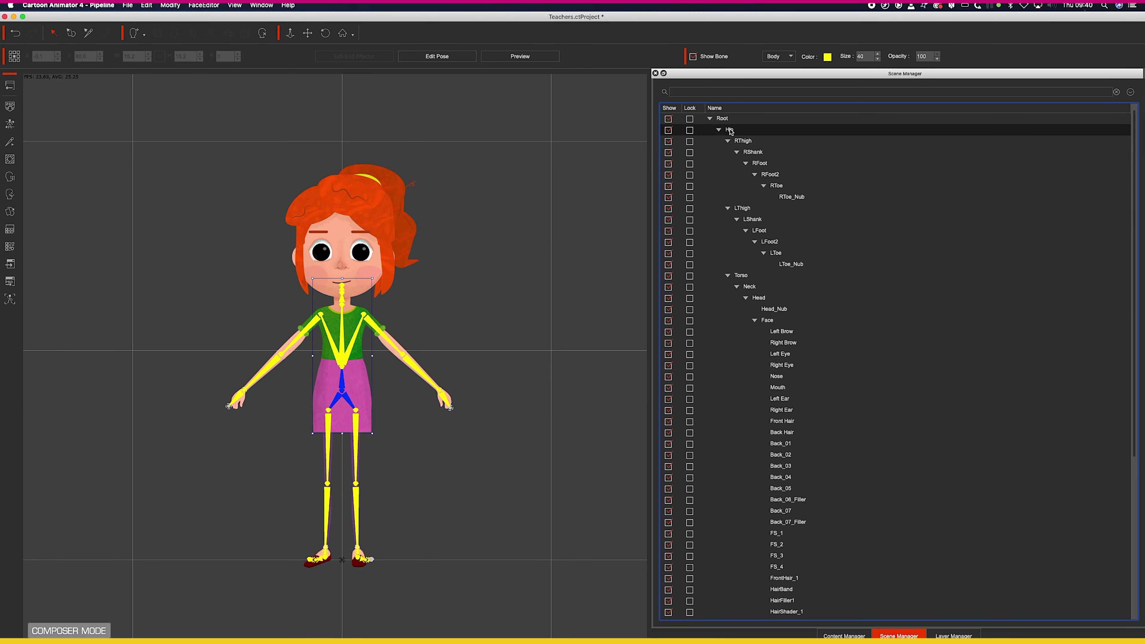
click(756, 287)
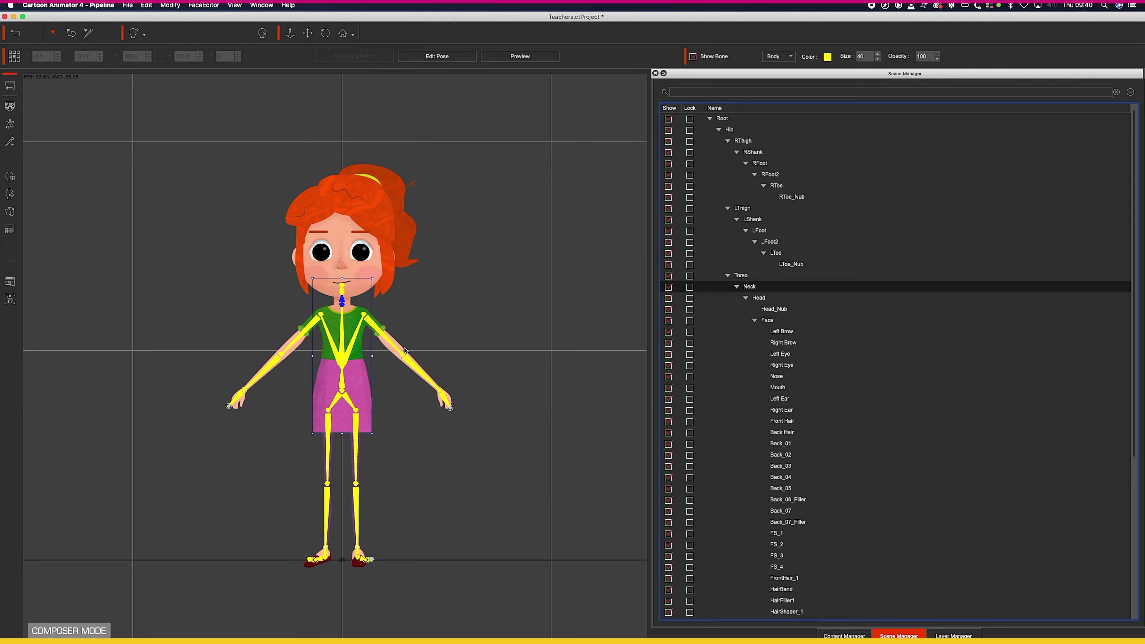
Try shifting the LArm bone slightly at the shoulder with the bone editing tool, and undo the move
click(390, 342)
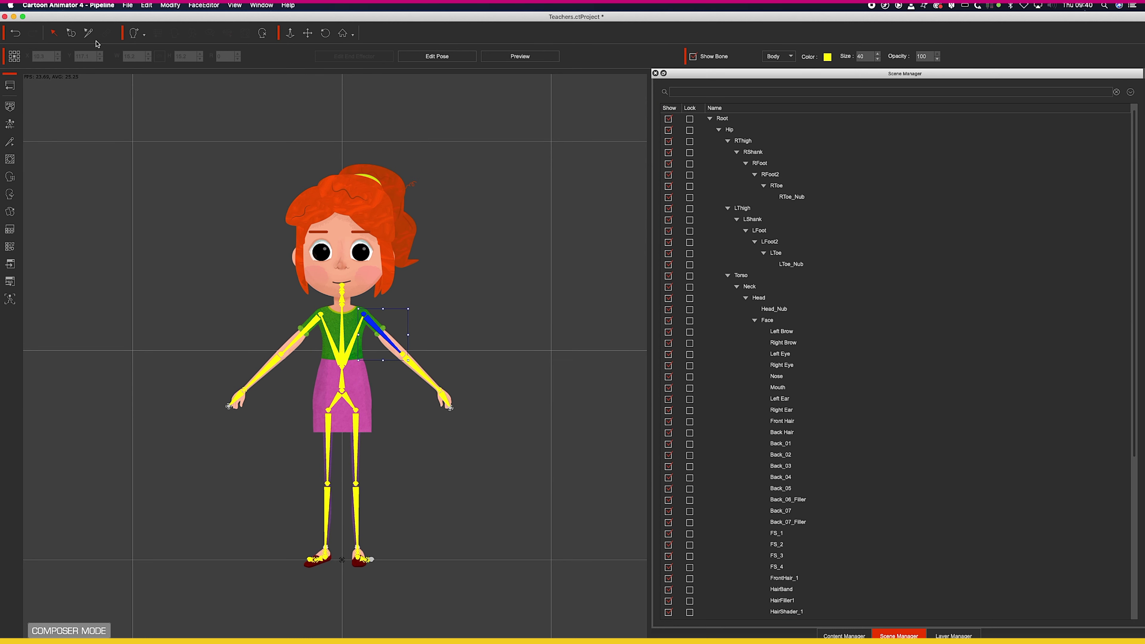
click(89, 32)
click(379, 323)
drag(379, 323, 378, 325)
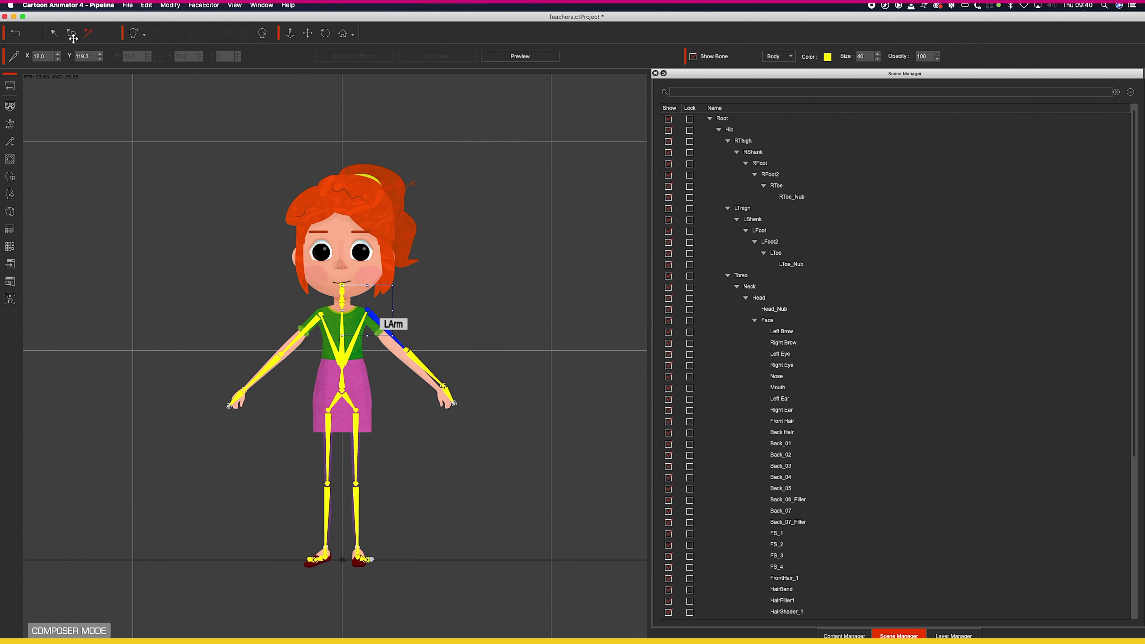
key(super+z)
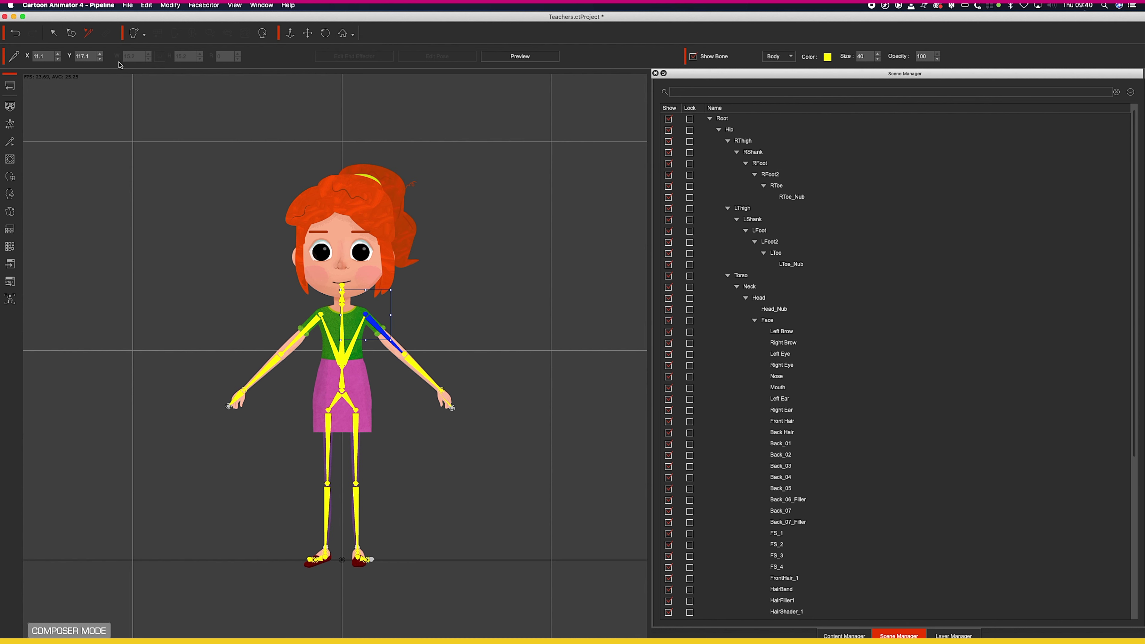
Toggle the bone display off and on, and change the bone color to the saved orange swatch
click(693, 57)
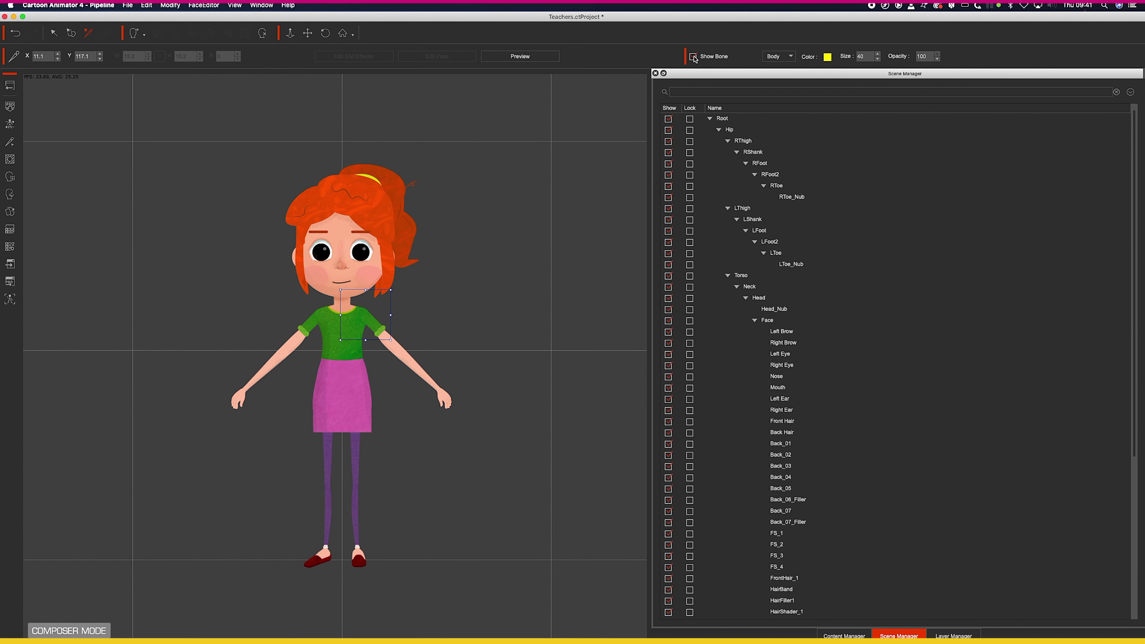
click(693, 56)
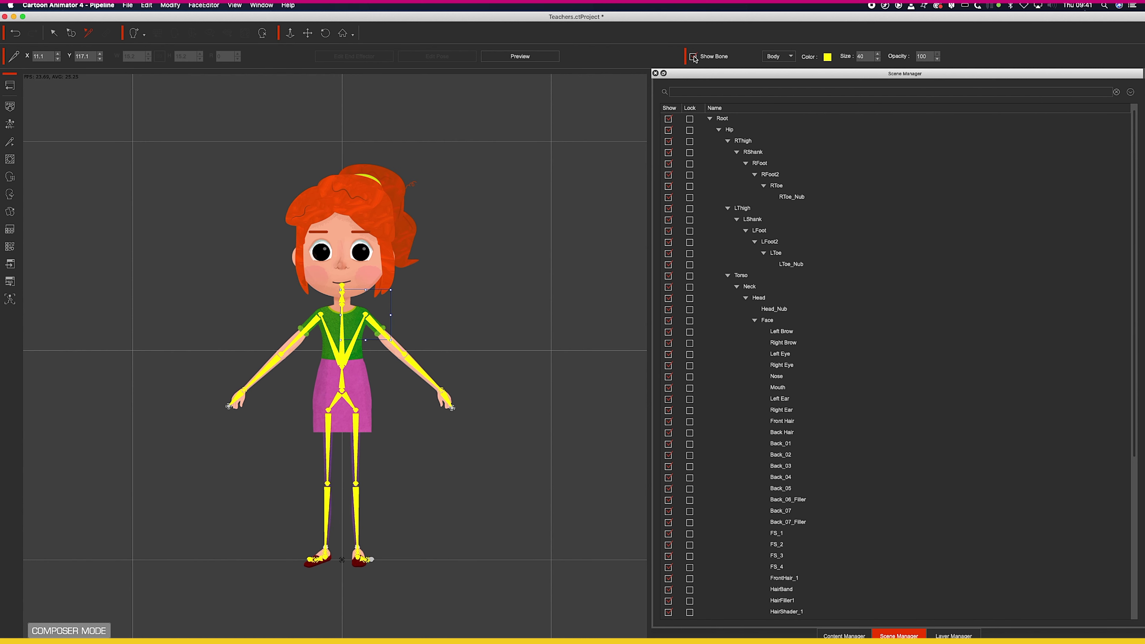
click(827, 57)
click(134, 276)
drag(129, 278, 116, 256)
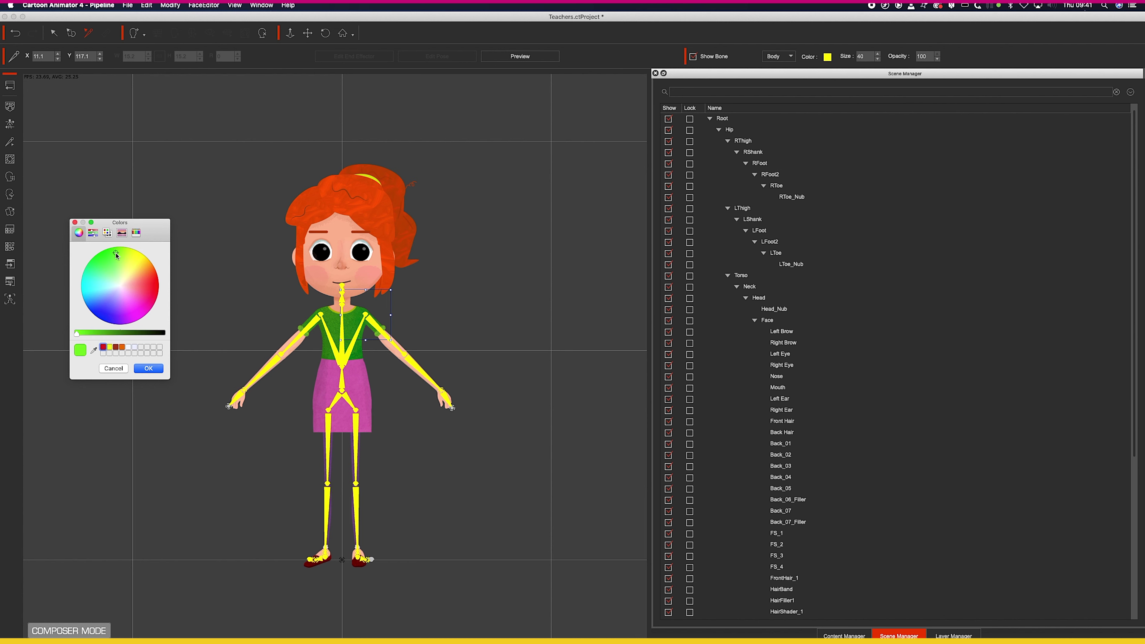
click(122, 347)
click(149, 368)
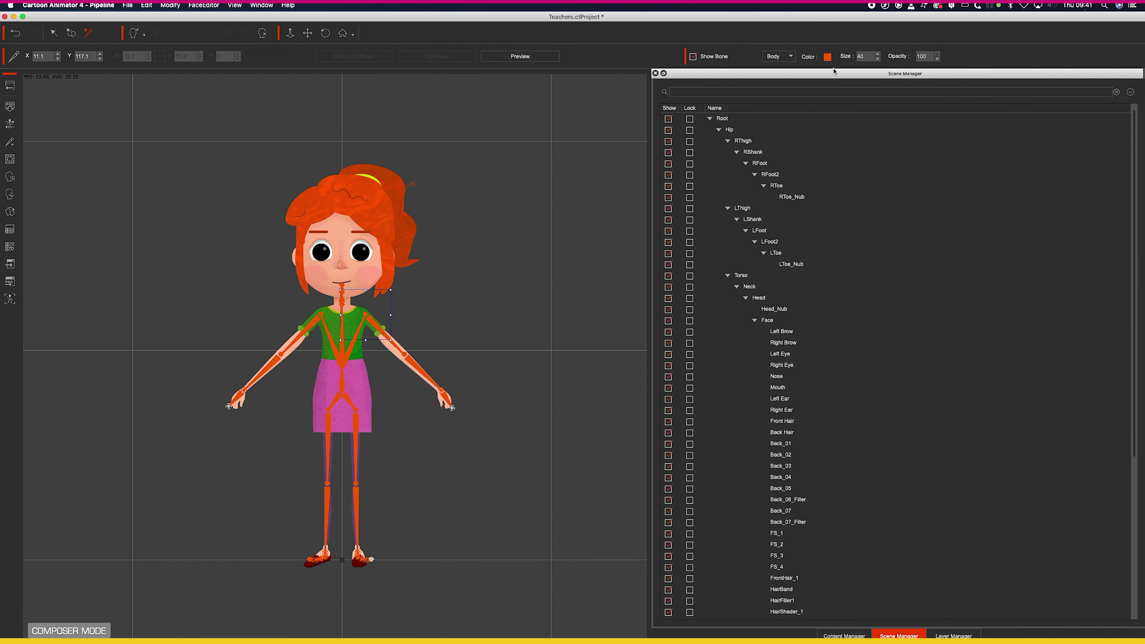
Set the bone color to the saved yellow swatch
click(828, 57)
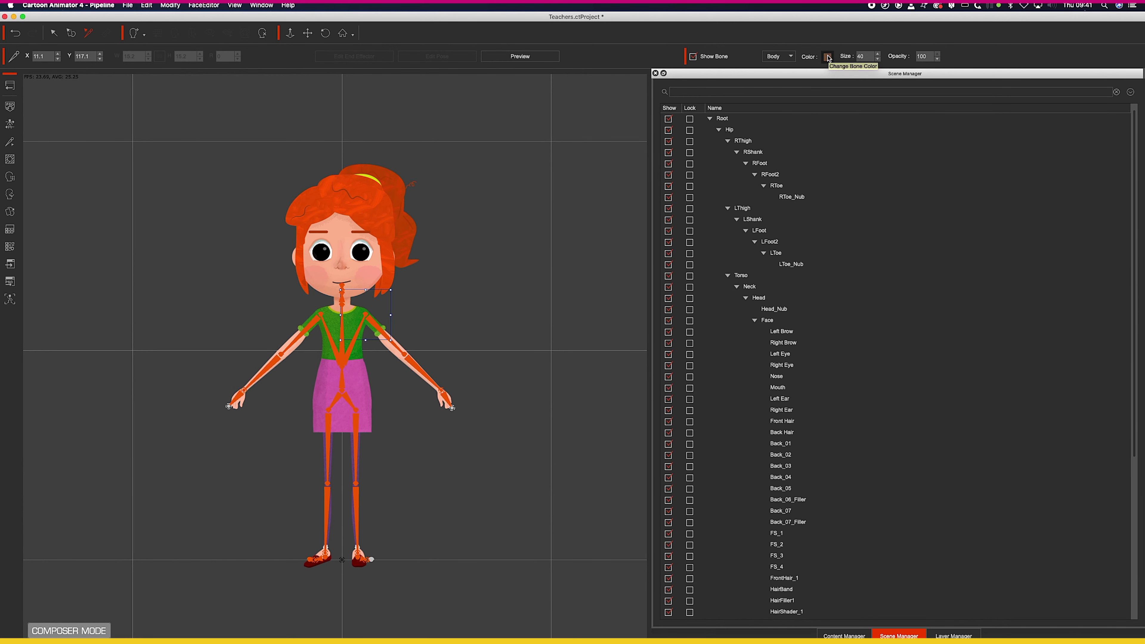
click(109, 347)
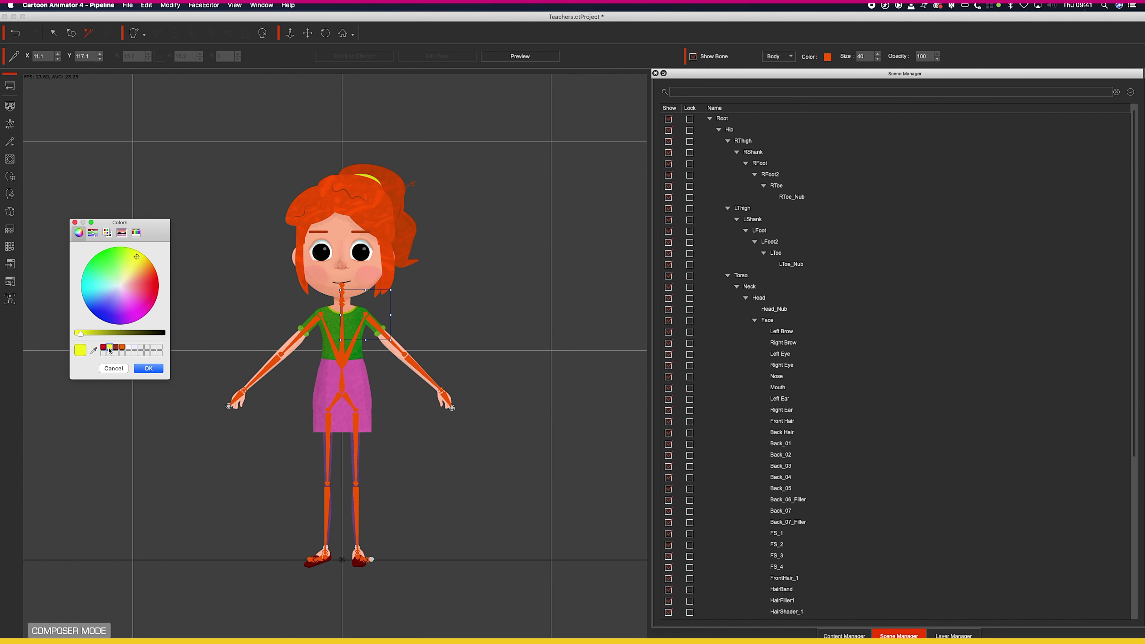
click(149, 369)
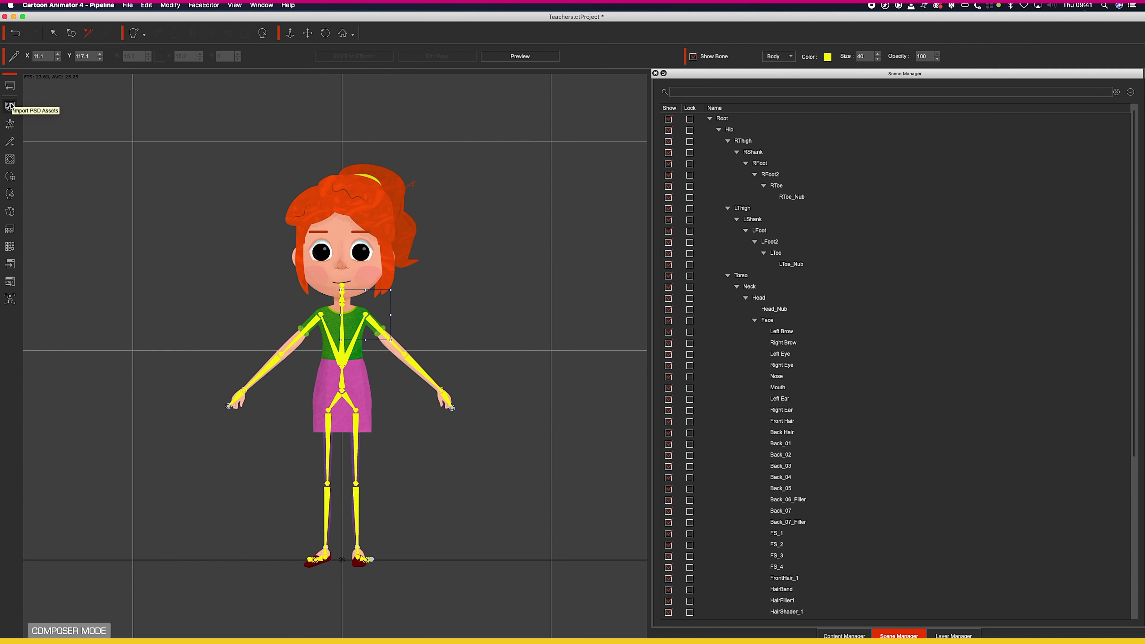
Look at the body and face motion options for actor calibration, moving the dialog off the character, and close it
click(9, 124)
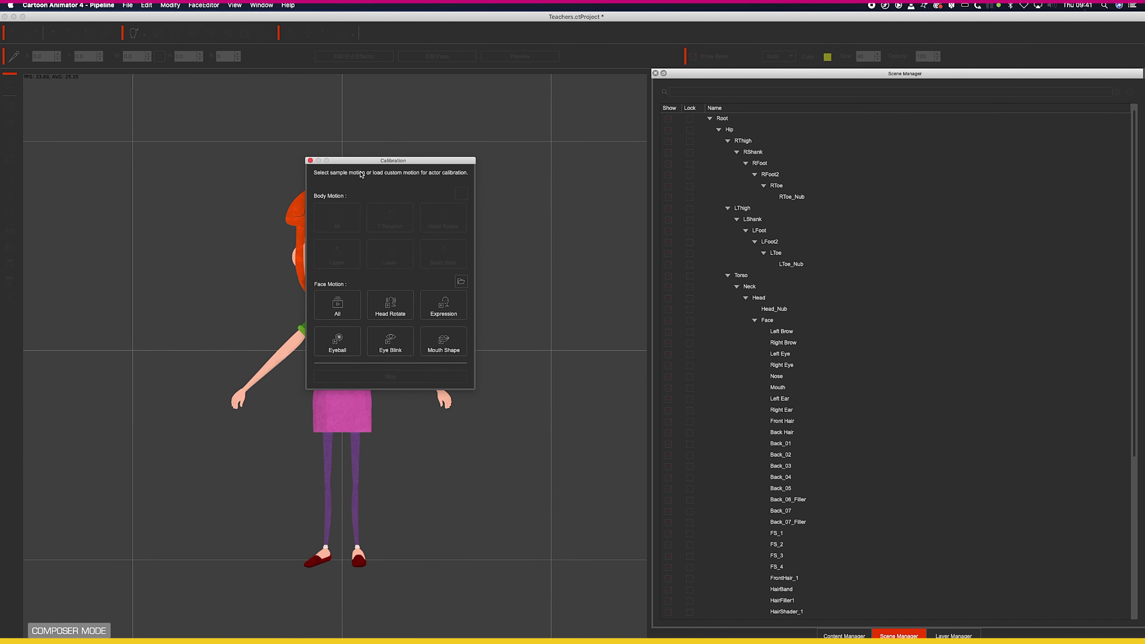
drag(365, 167, 524, 219)
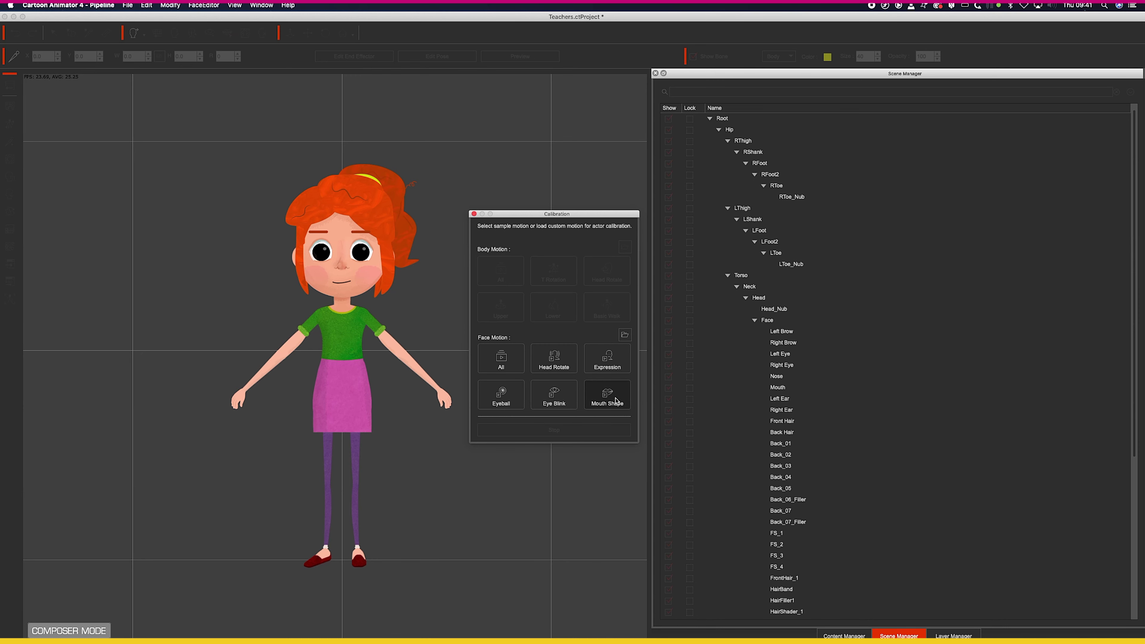
click(474, 214)
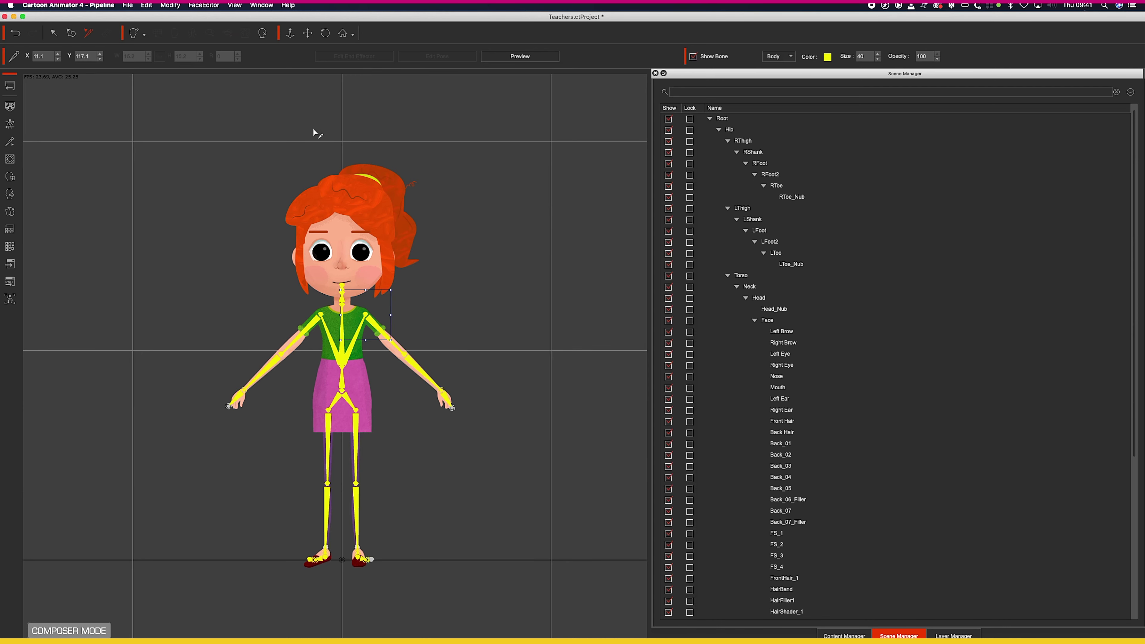
Inspect the Bone Editor options and the character's mesh by toggling the wireframe on and off, and close the editor
click(11, 141)
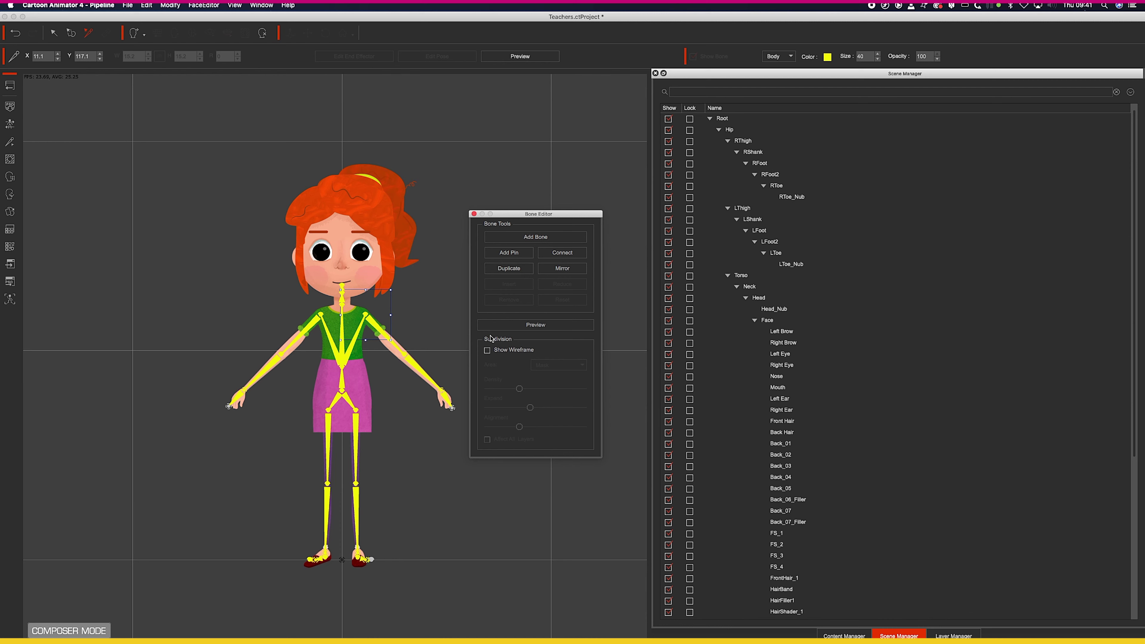
click(487, 351)
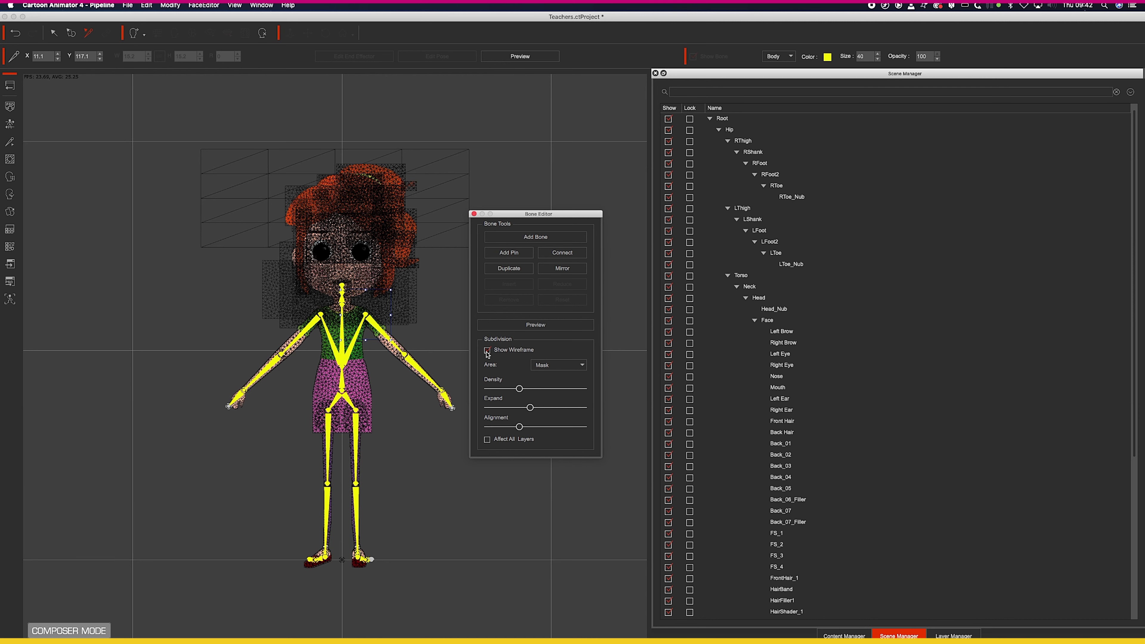
click(487, 350)
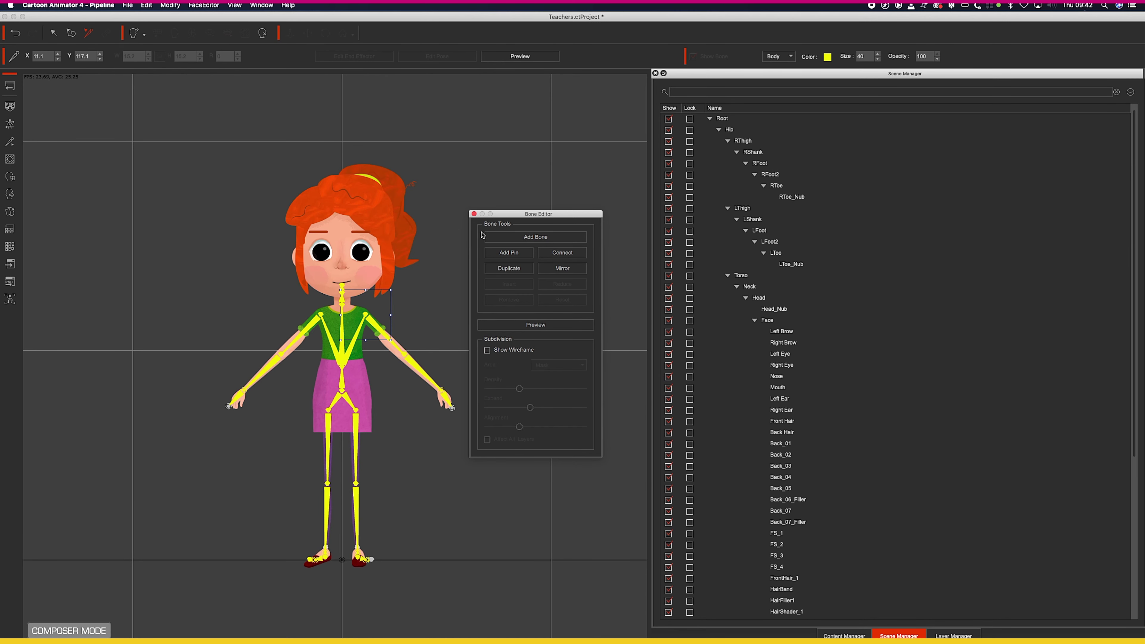
click(474, 215)
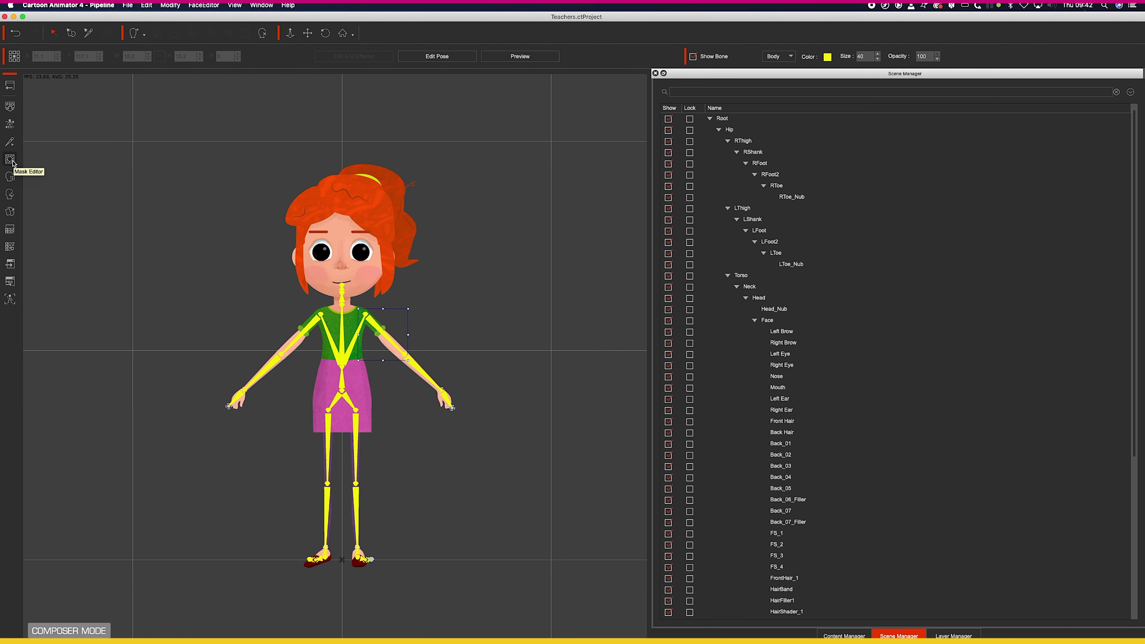
Open Facial Animation Setup beside the character's face and view the eyeball's two sideways-looking expressions
click(8, 178)
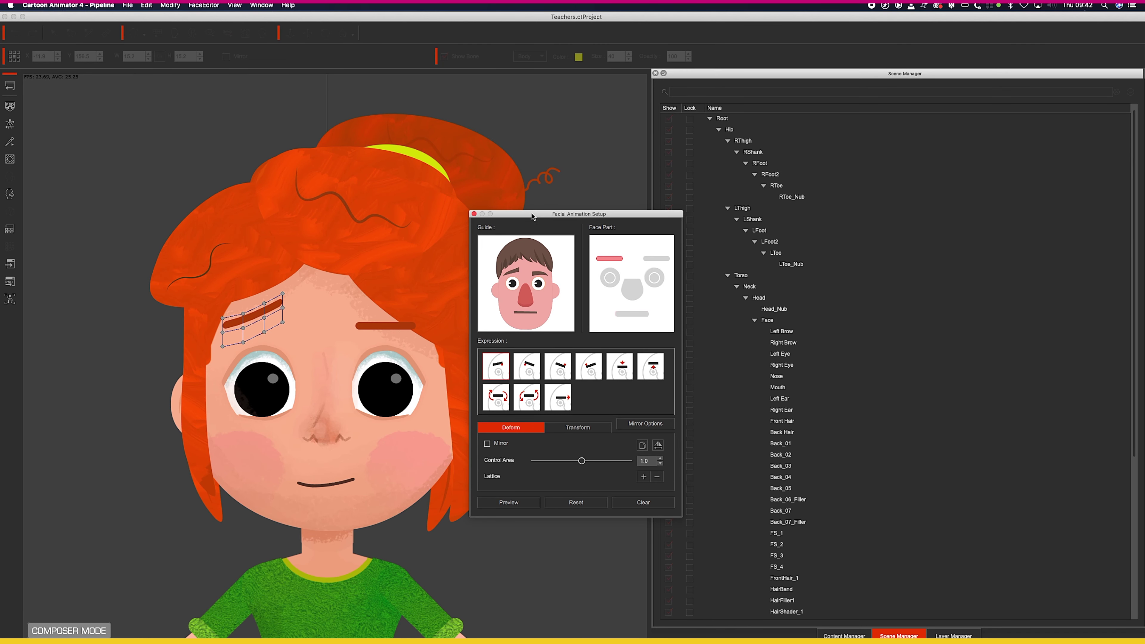
drag(533, 214, 659, 189)
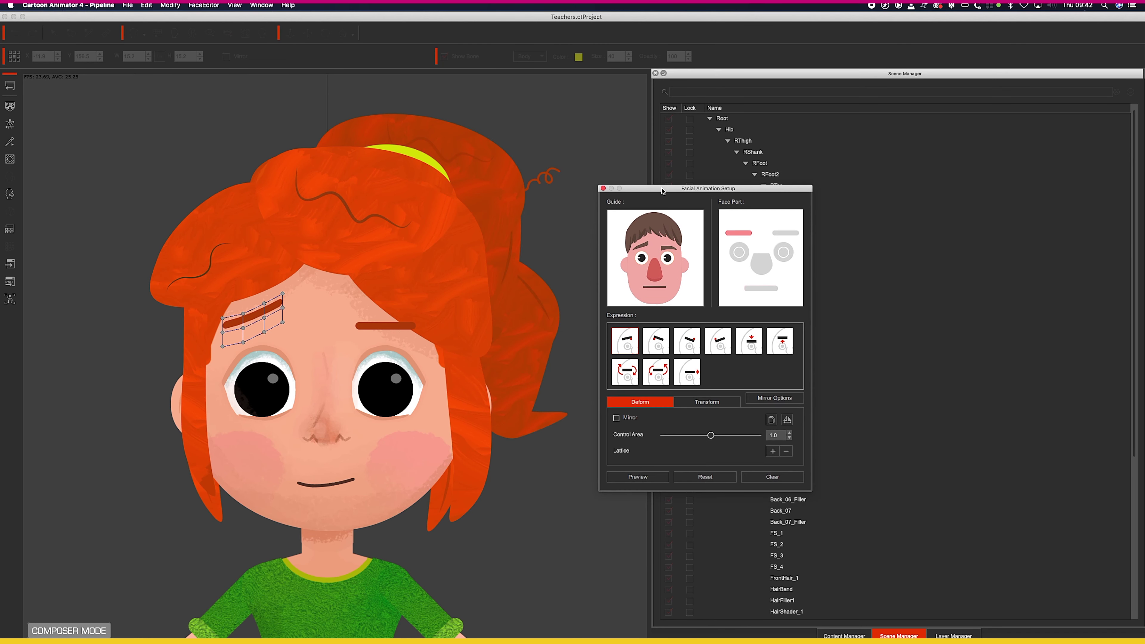
click(740, 253)
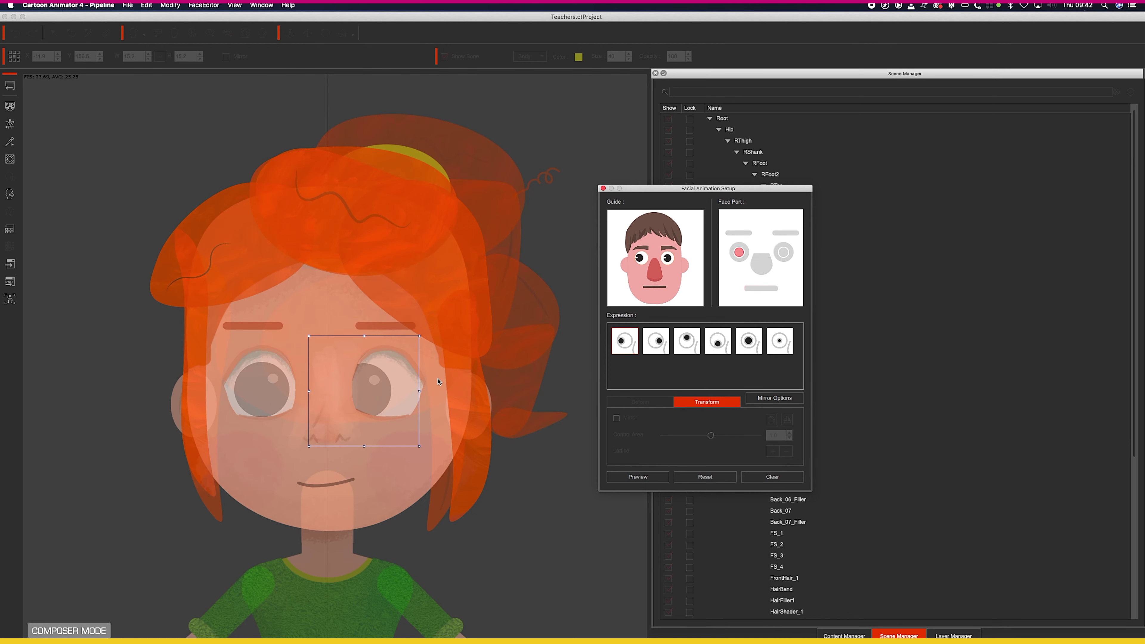
click(658, 343)
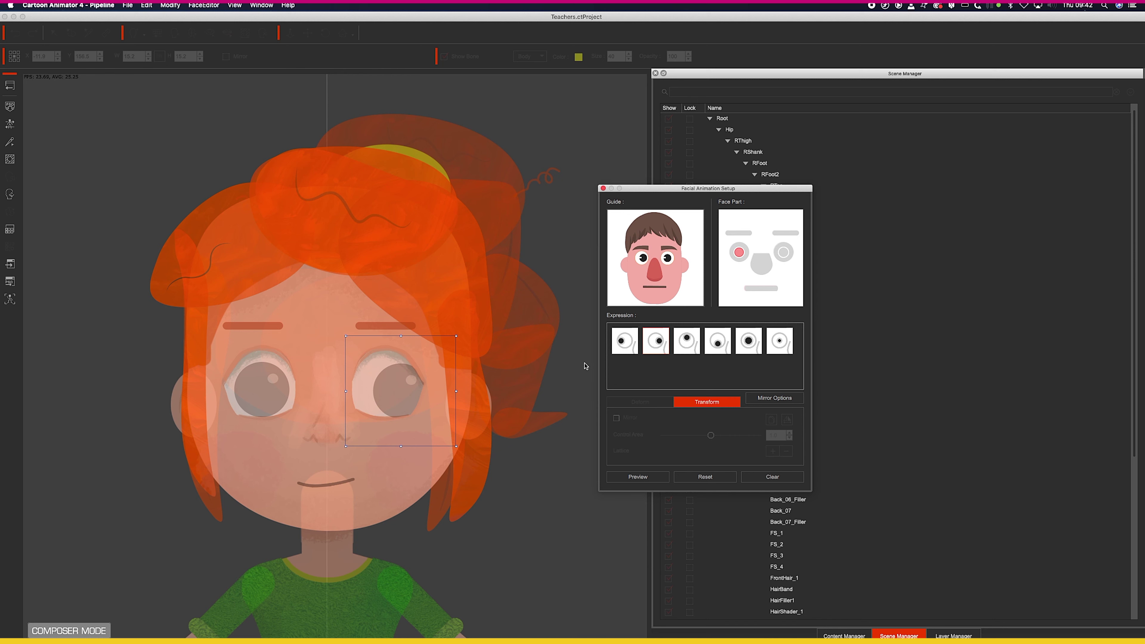
Reposition the eyeball upward and sideways in its first expression, and check the second sideways and upward-looking expressions
click(617, 348)
drag(368, 393, 399, 351)
click(657, 348)
click(687, 341)
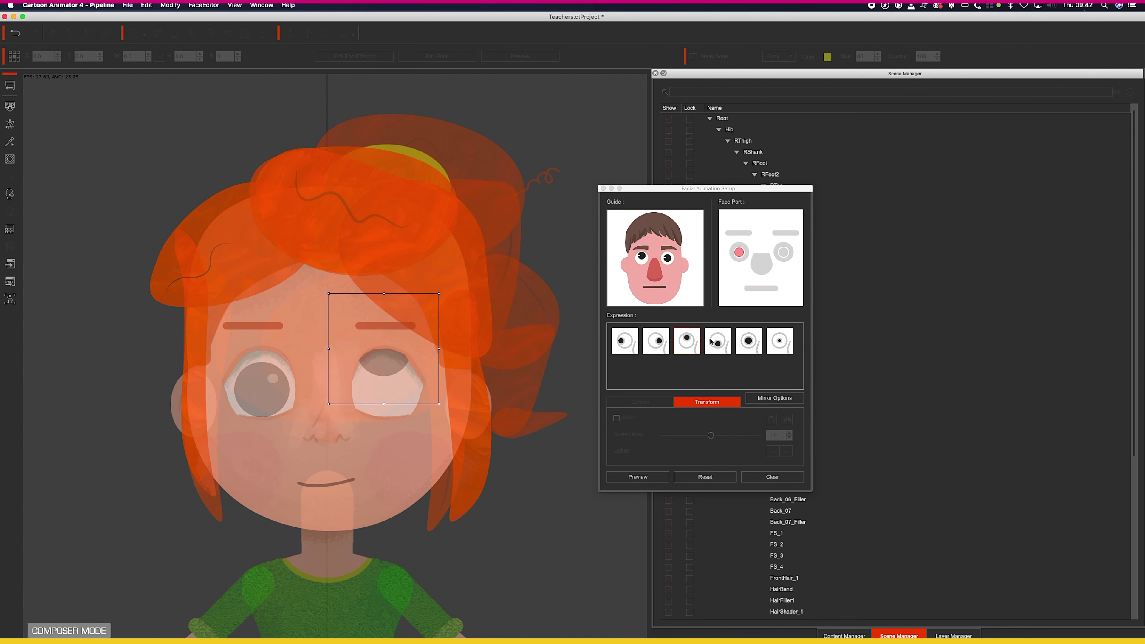
Reposition the eyeball in its downward-looking expression and check its enlarged expression
click(718, 342)
drag(400, 395, 403, 416)
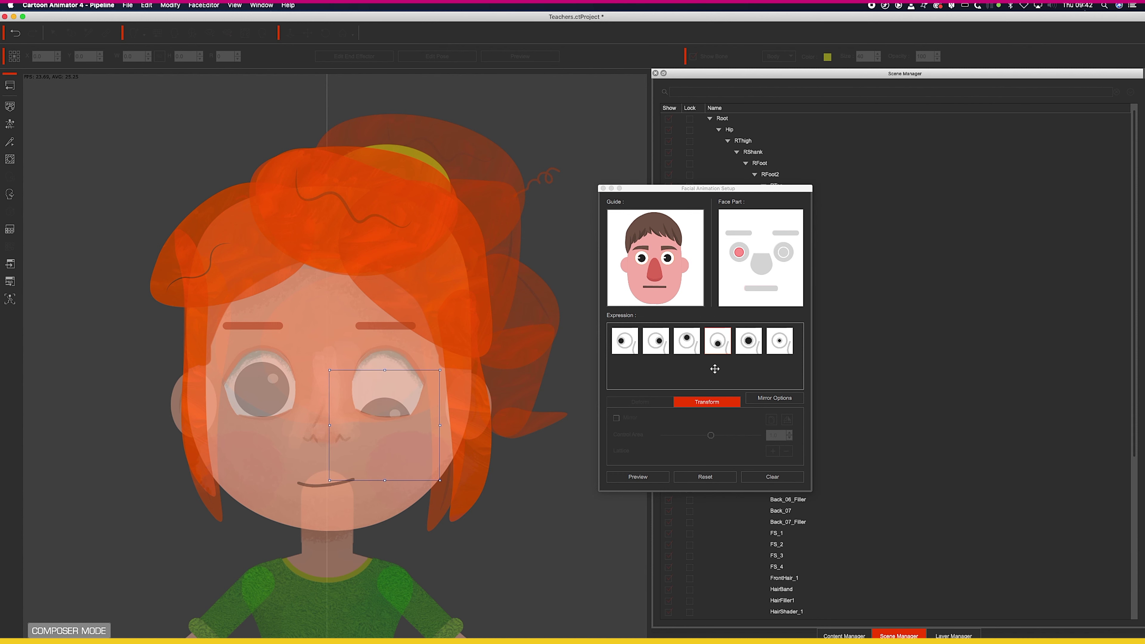
click(749, 341)
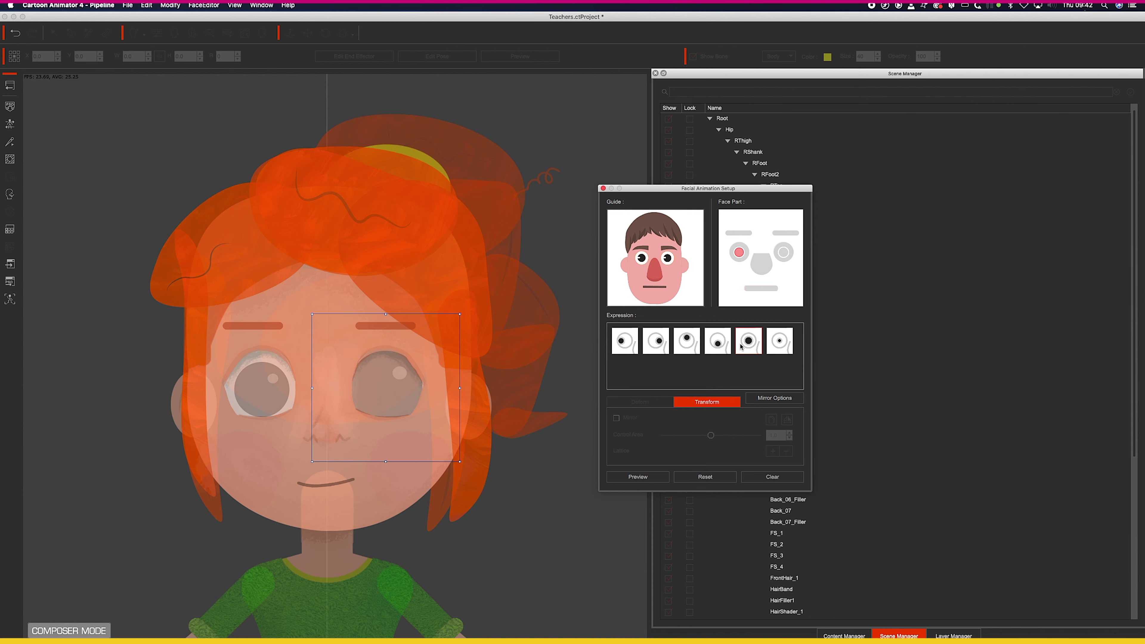
Reposition the other eyeball in its first sideways and downward-looking expressions, check the ones between, and close Facial Animation Setup
click(785, 253)
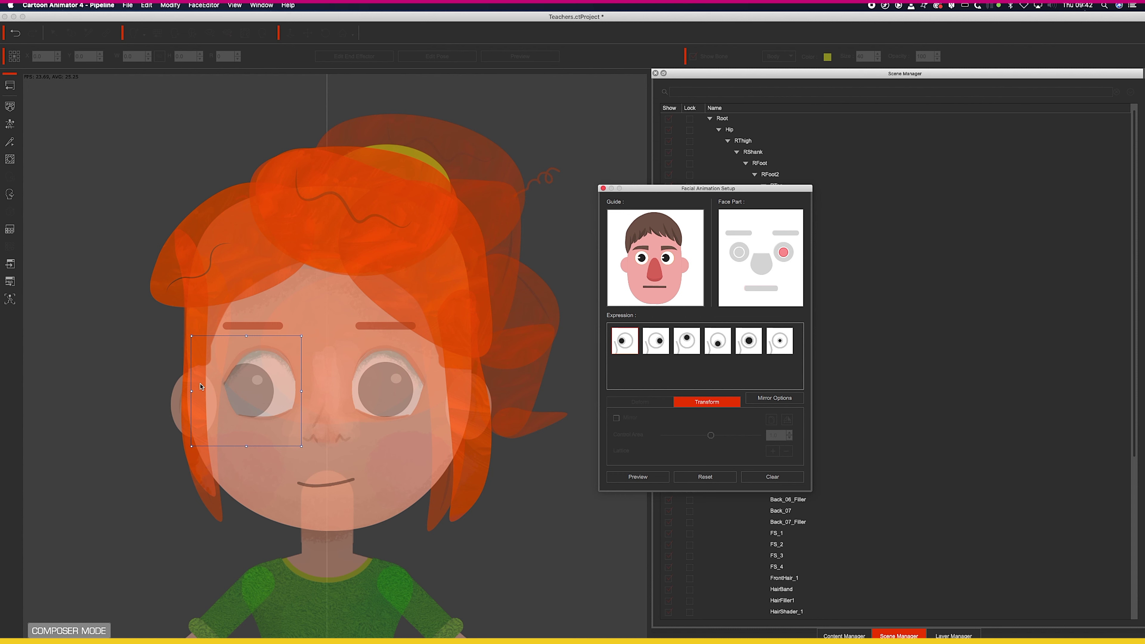
drag(246, 395, 274, 344)
click(645, 342)
click(687, 342)
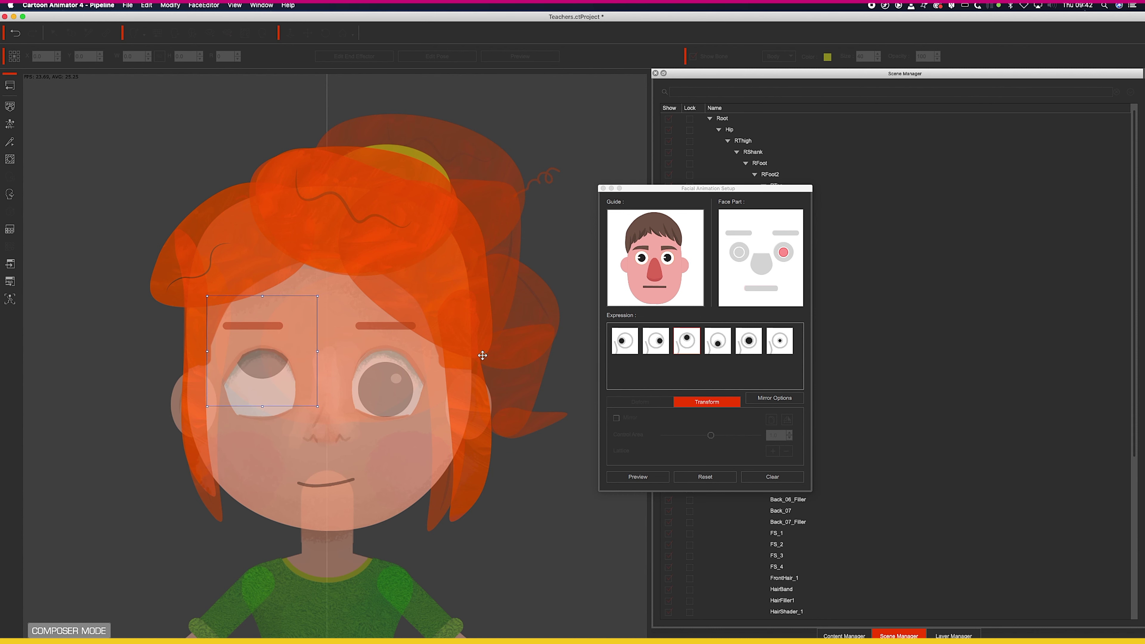
click(716, 344)
drag(279, 398, 279, 416)
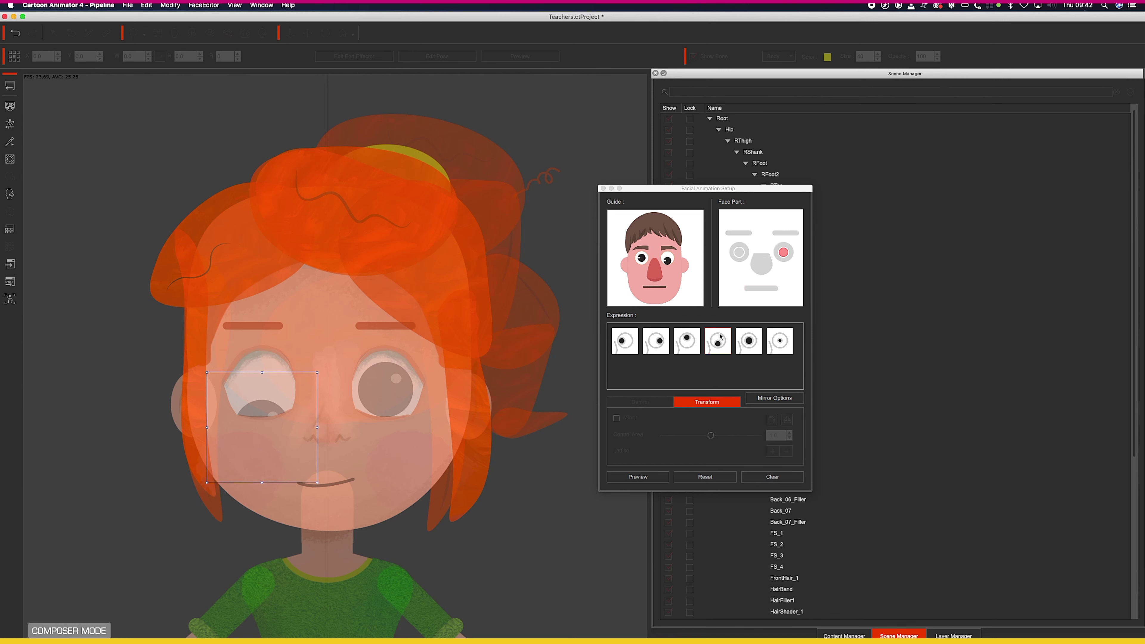
click(604, 188)
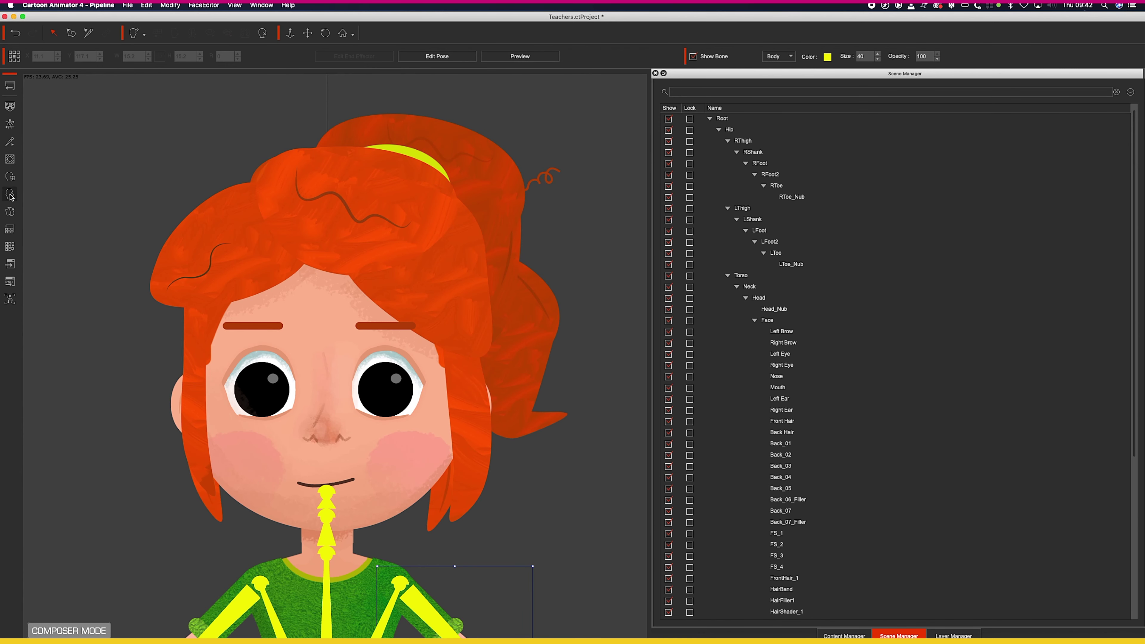
Open the Sprite Editor for the character's left arm and look over its sprites and replacement options
click(9, 216)
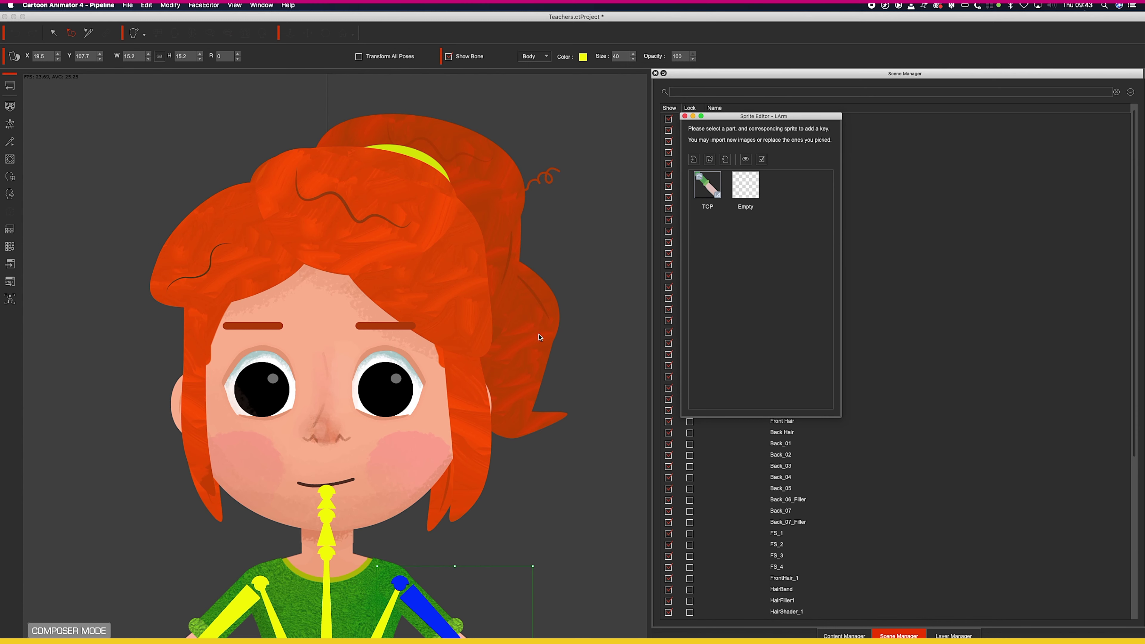
click(519, 352)
scroll(519, 352, down, 5)
scroll(567, 326, down, 2)
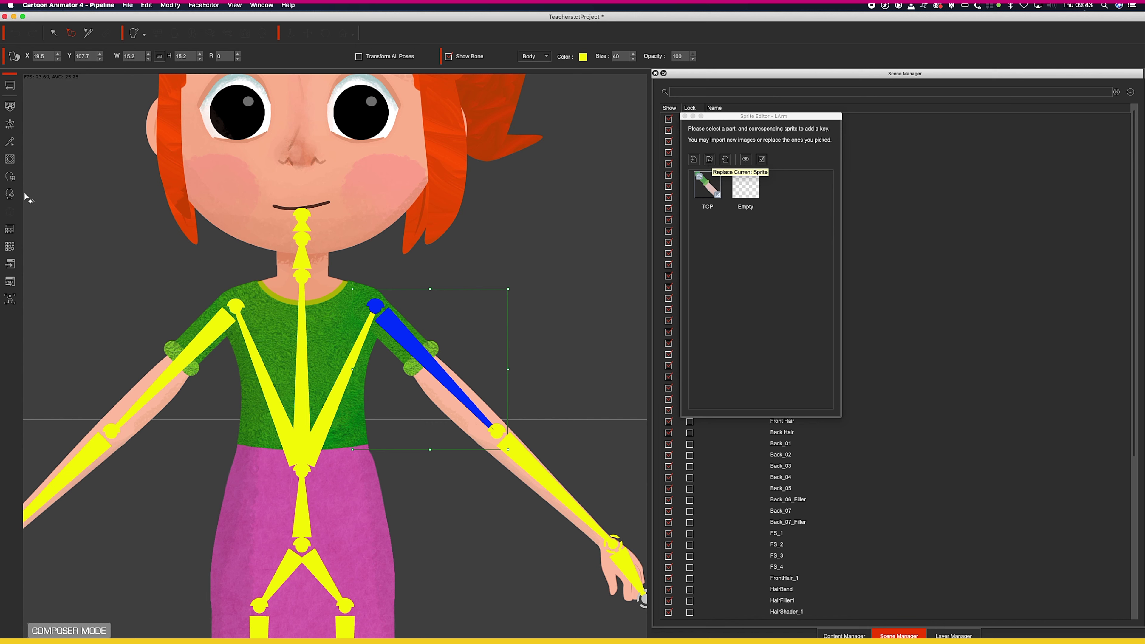
Open the 360 Head Creator clear of the character and view the head at each of its eight outer angles
click(11, 202)
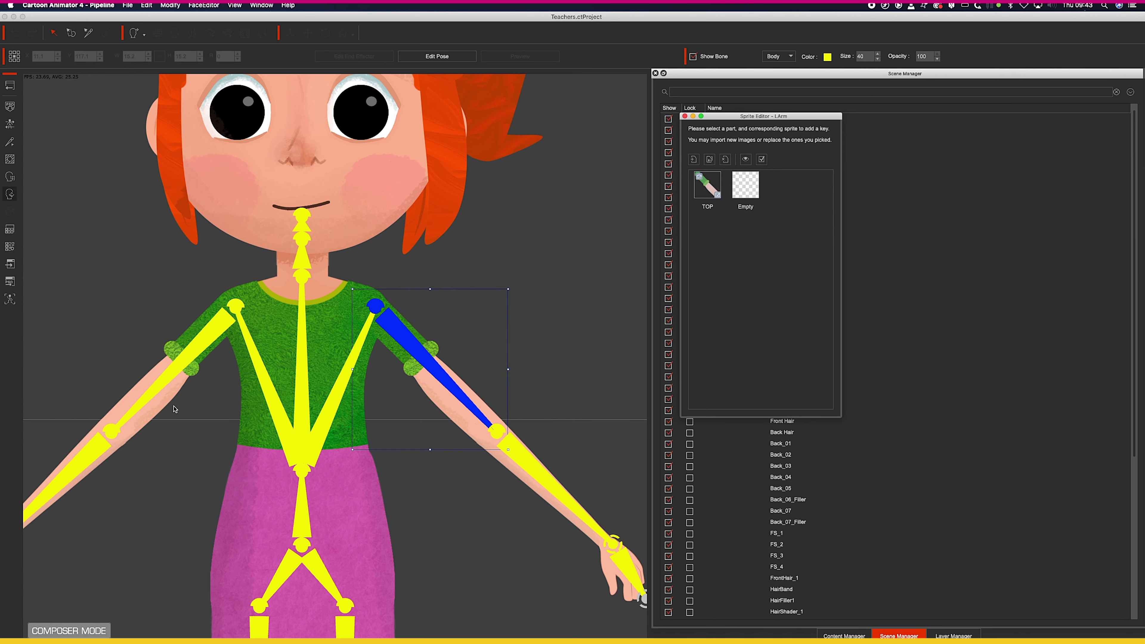
click(11, 198)
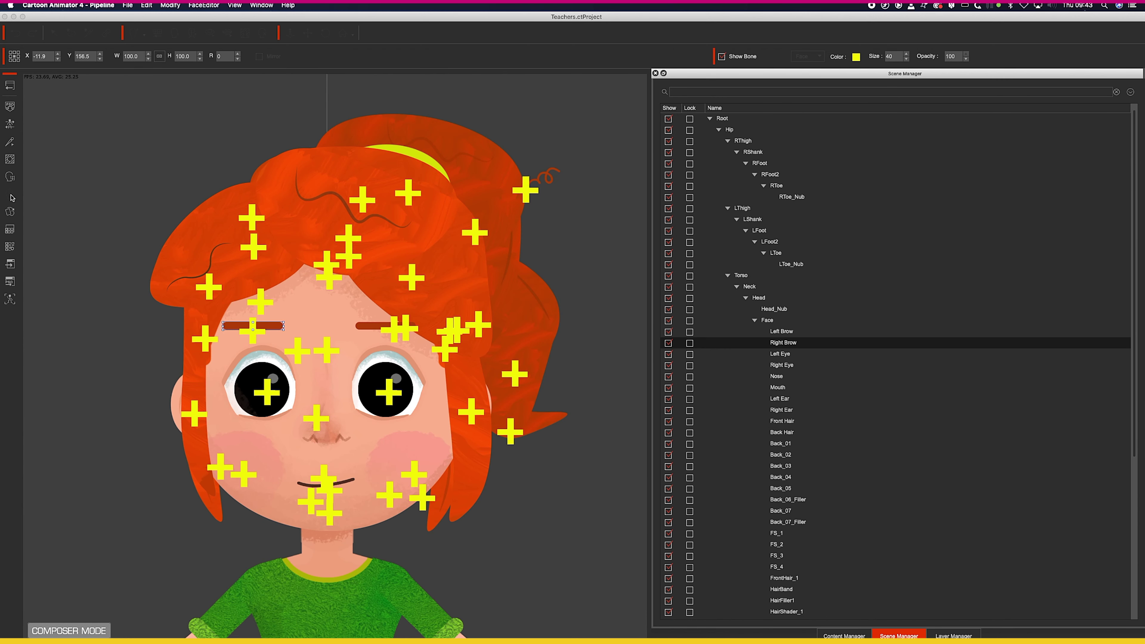
drag(694, 195, 969, 164)
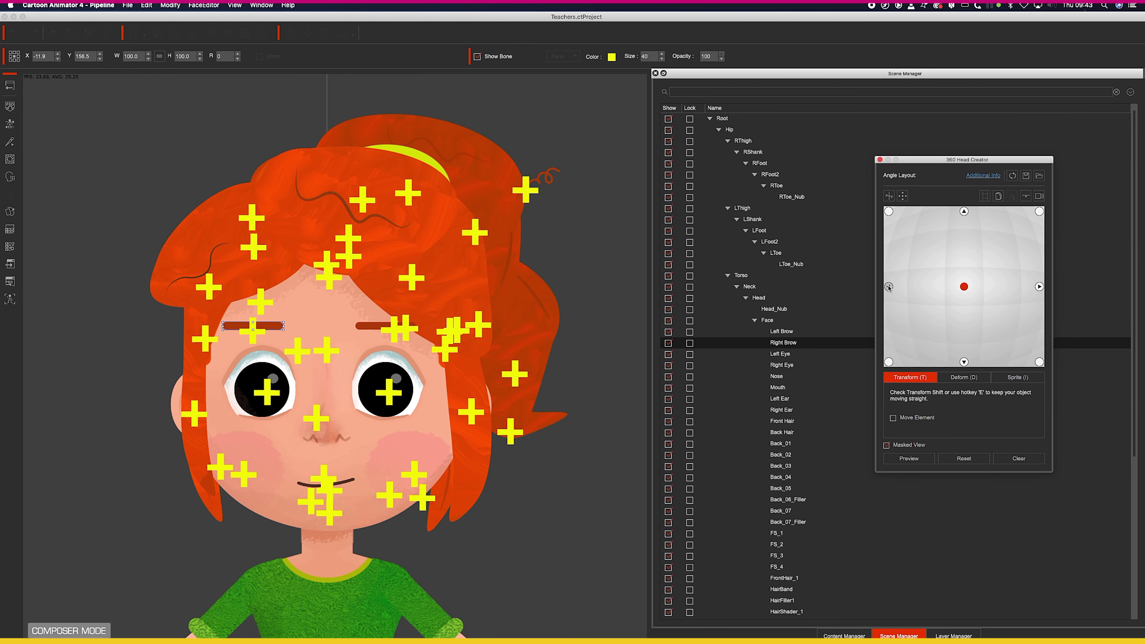
click(889, 287)
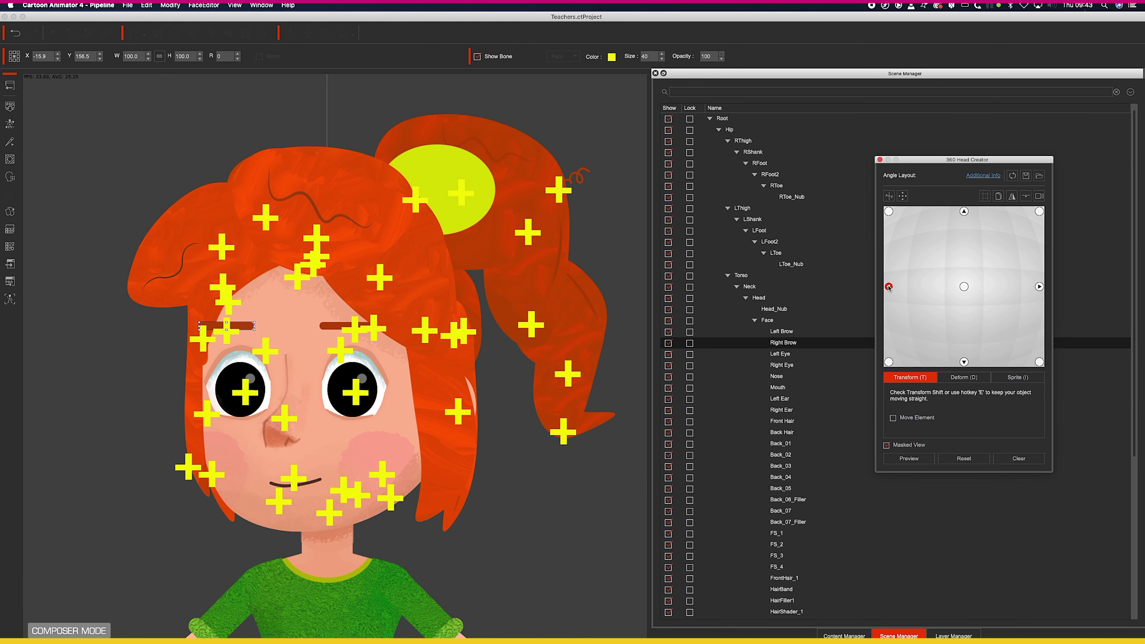
click(888, 211)
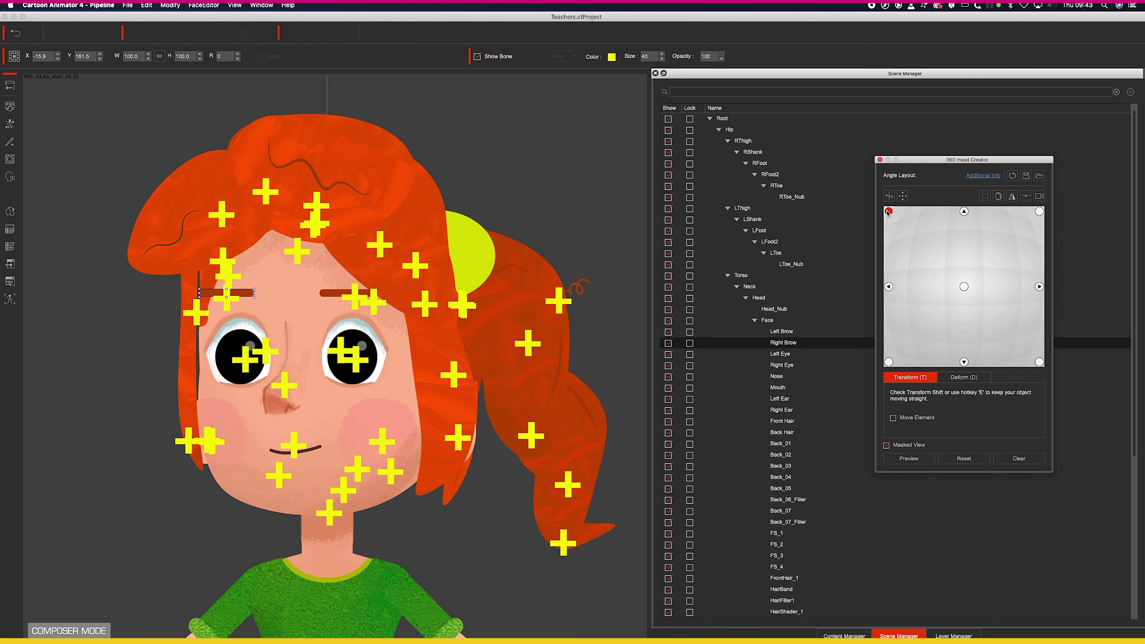
click(964, 212)
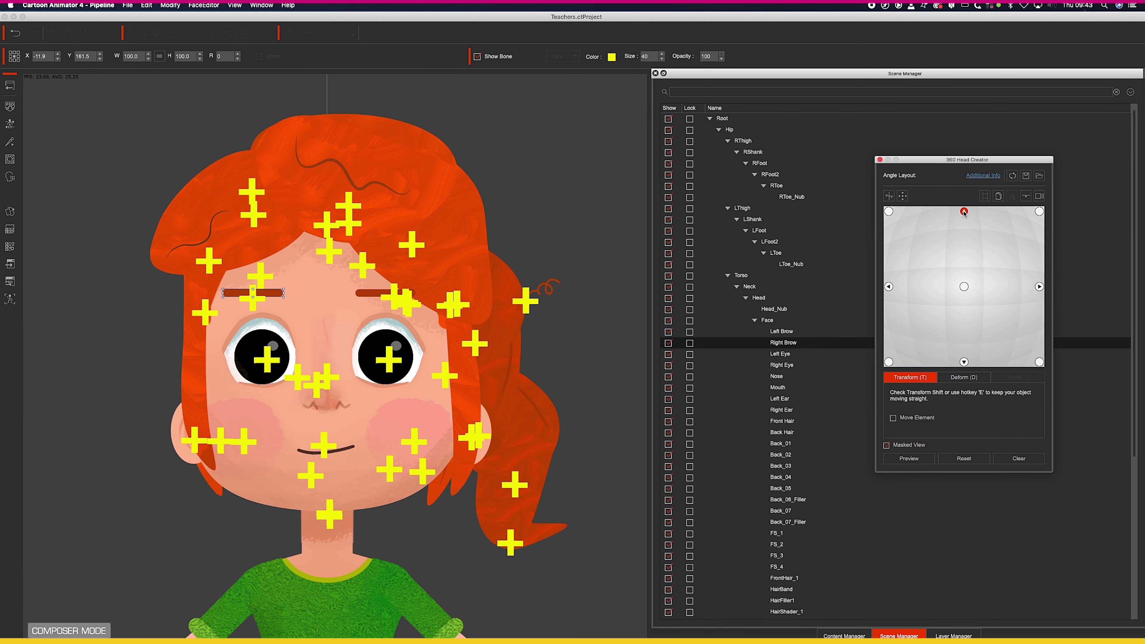
click(1039, 211)
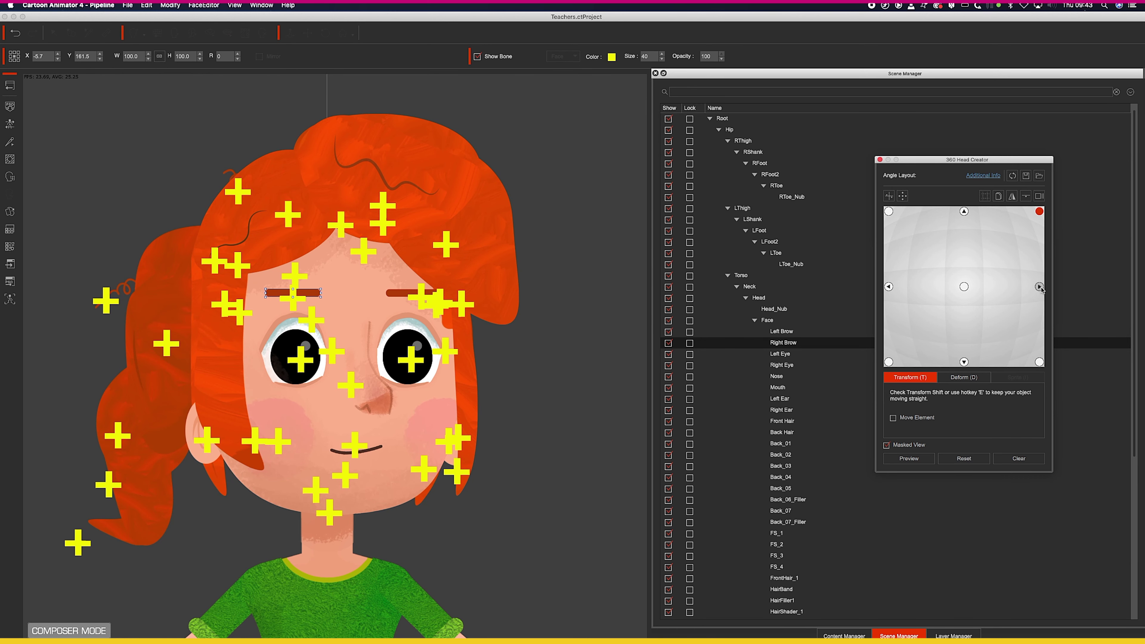
click(1039, 287)
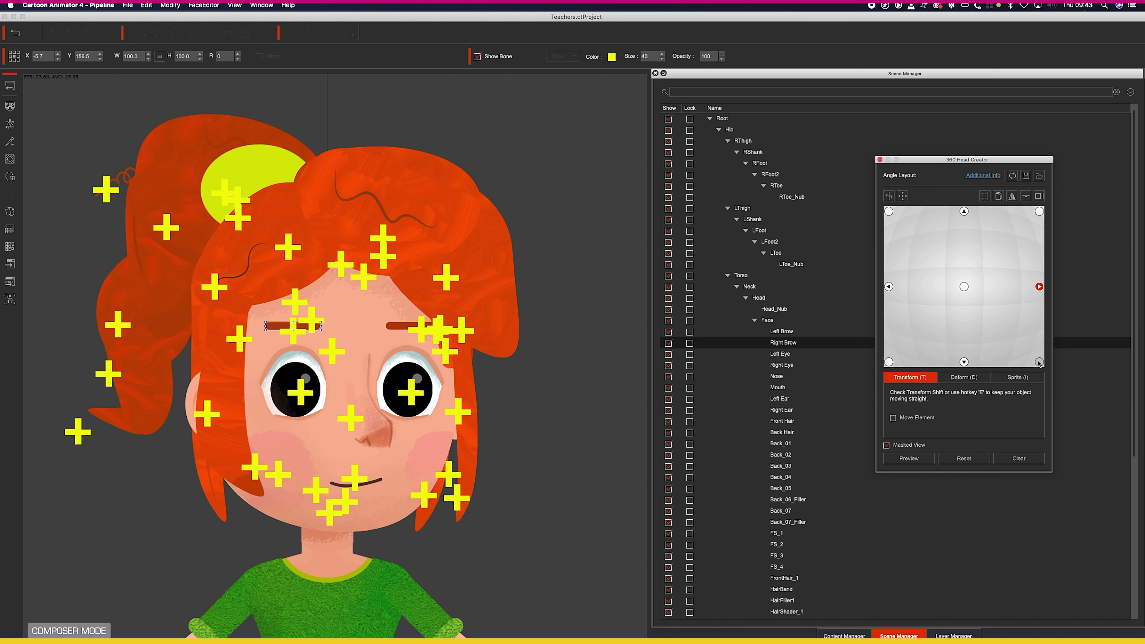
click(1040, 361)
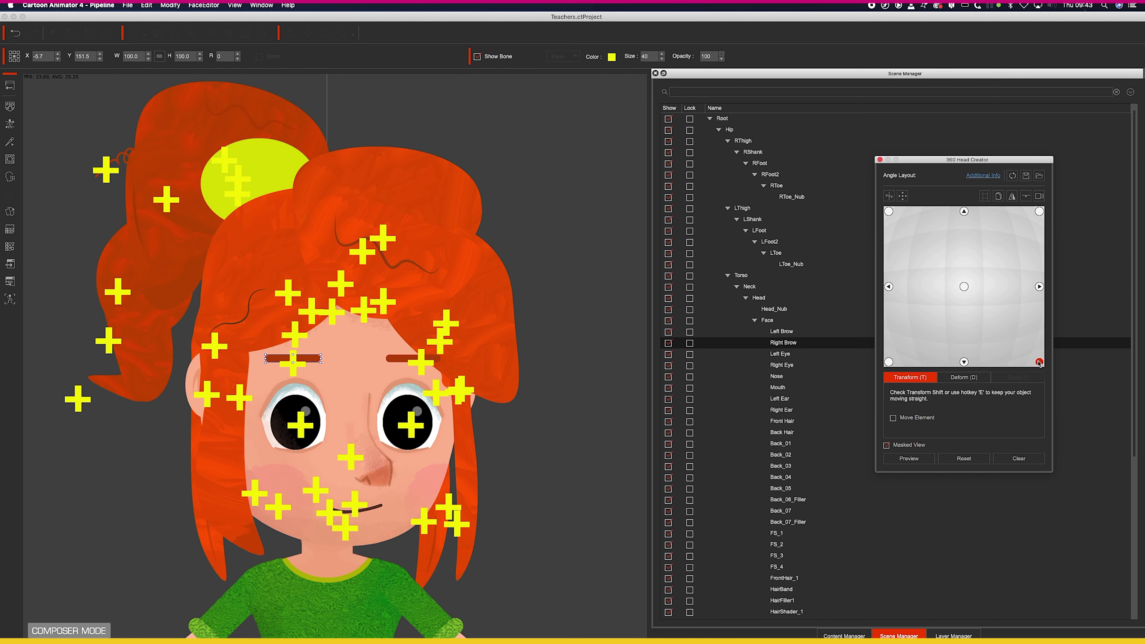
click(964, 362)
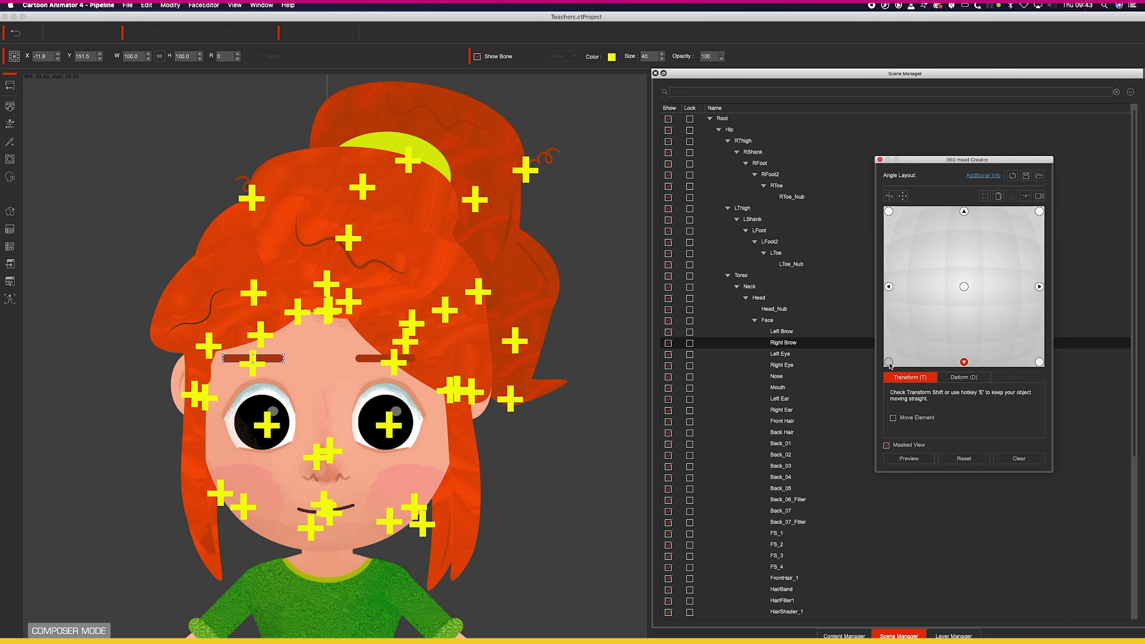
click(889, 362)
Inspect the Deform control grids of the FS_4 and Face parts at the left-facing head angle
click(889, 286)
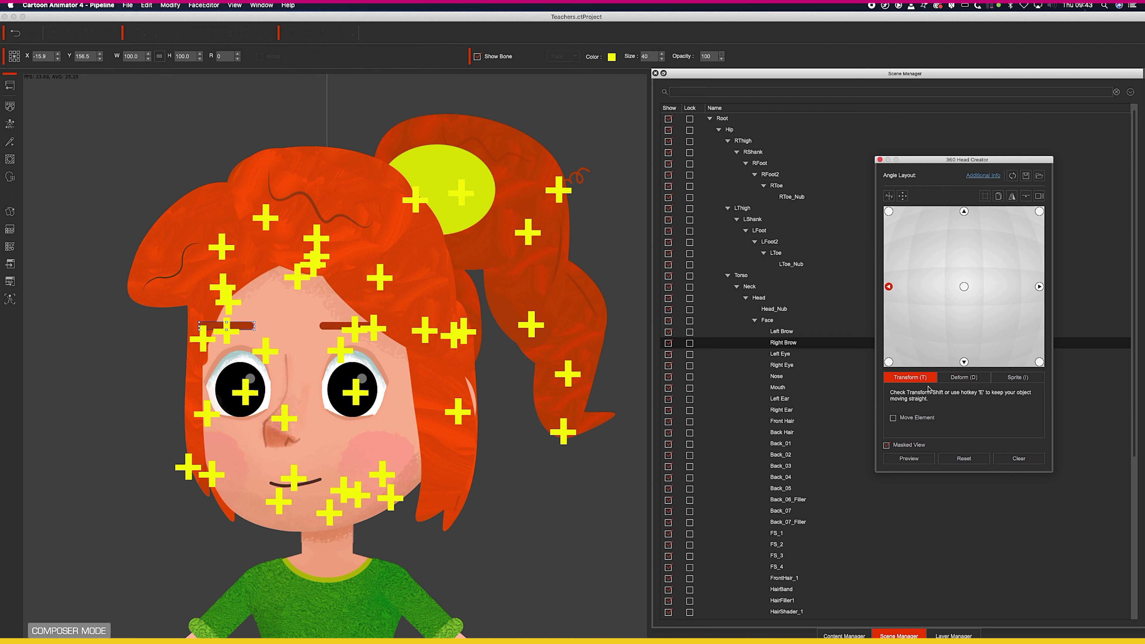
click(963, 381)
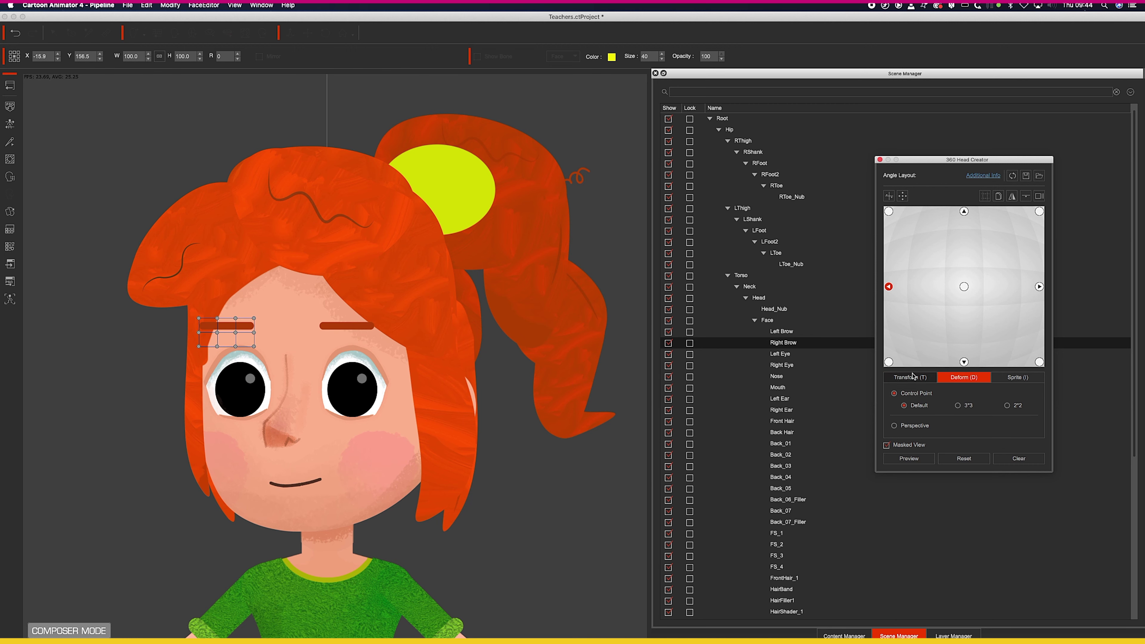
click(375, 489)
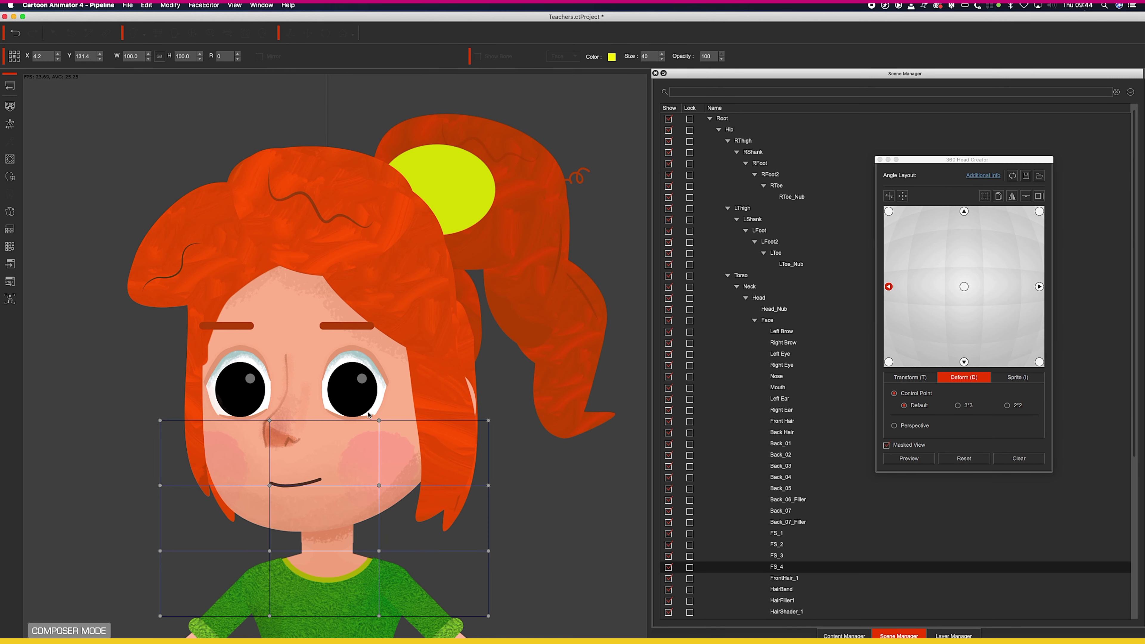
click(403, 408)
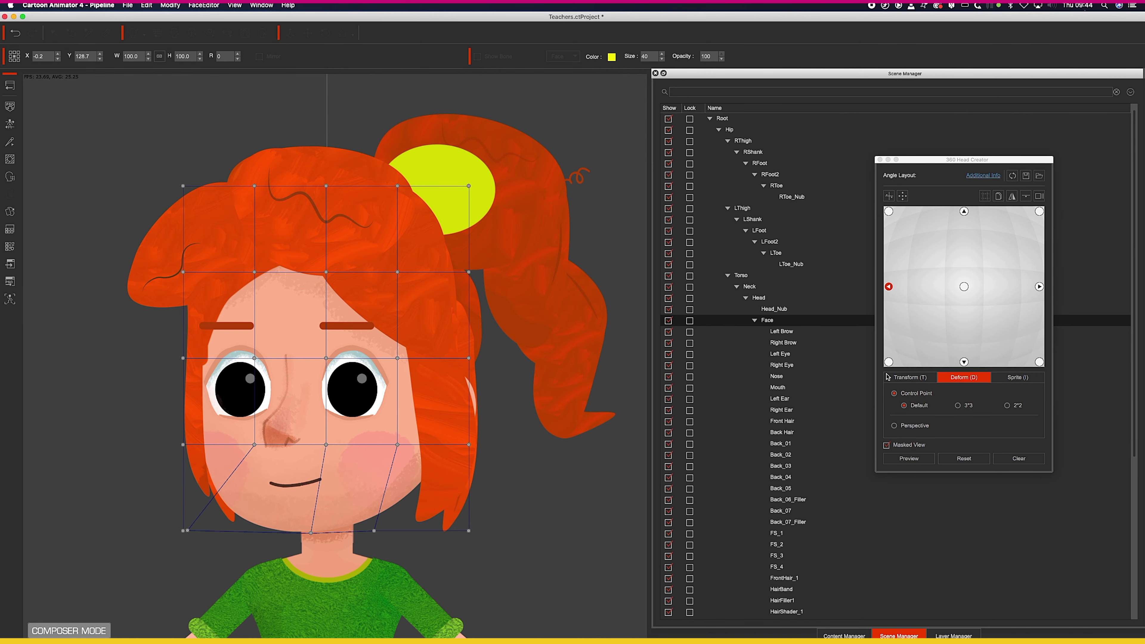
Preview the character's head rotation and close the 360 Head Creator
click(908, 457)
drag(914, 321, 912, 250)
click(913, 251)
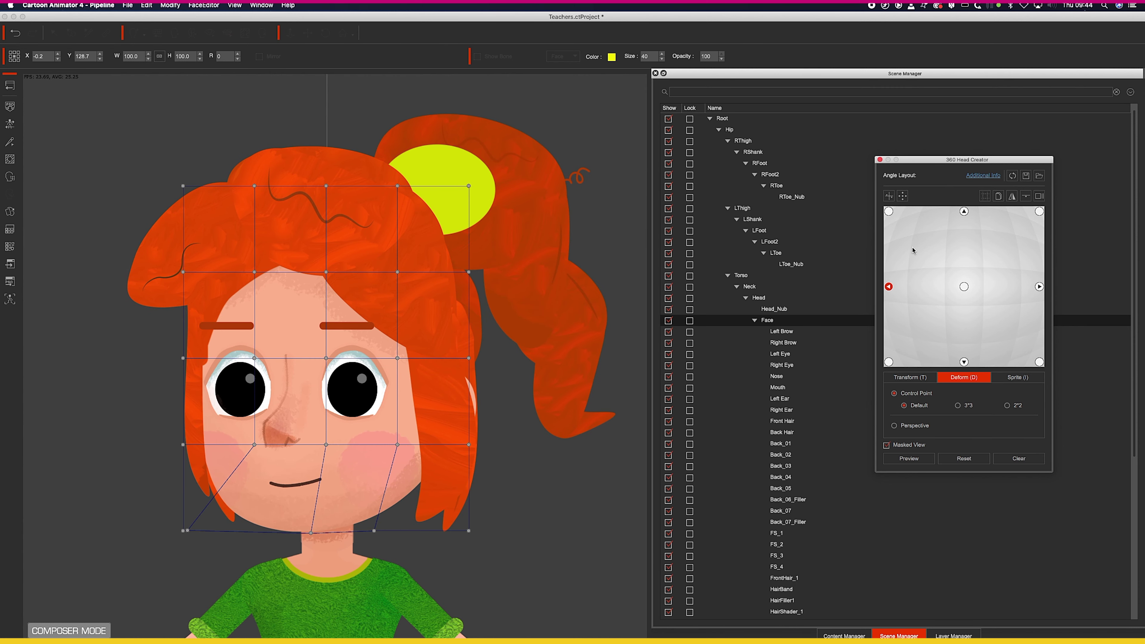
click(880, 160)
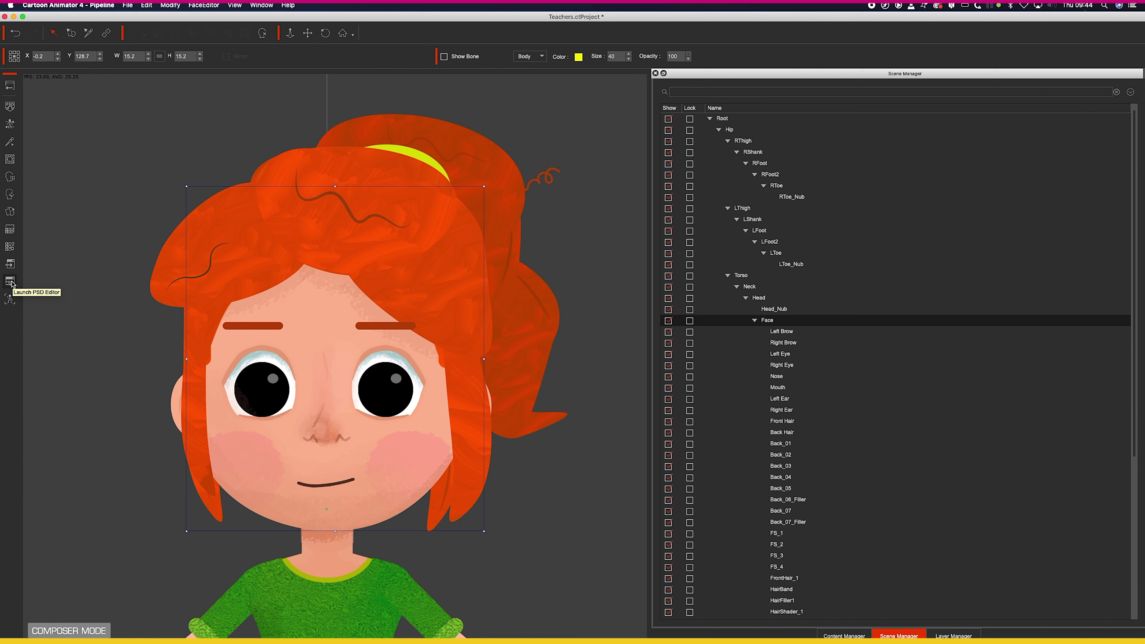
Return from Composer Mode to the stage and select the female character
click(8, 89)
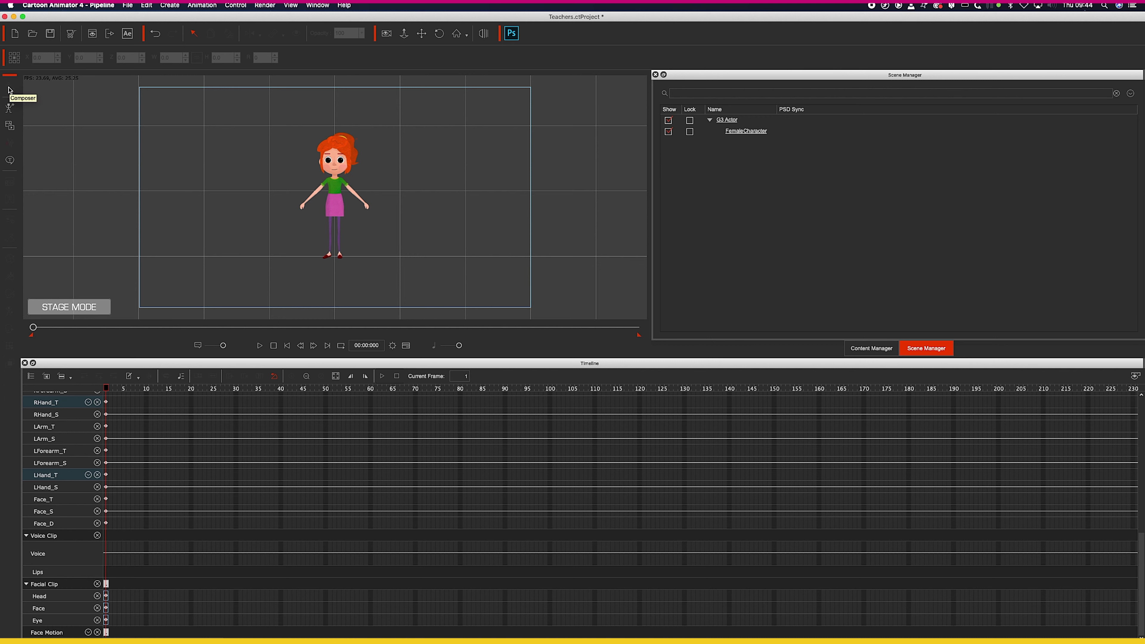
click(335, 167)
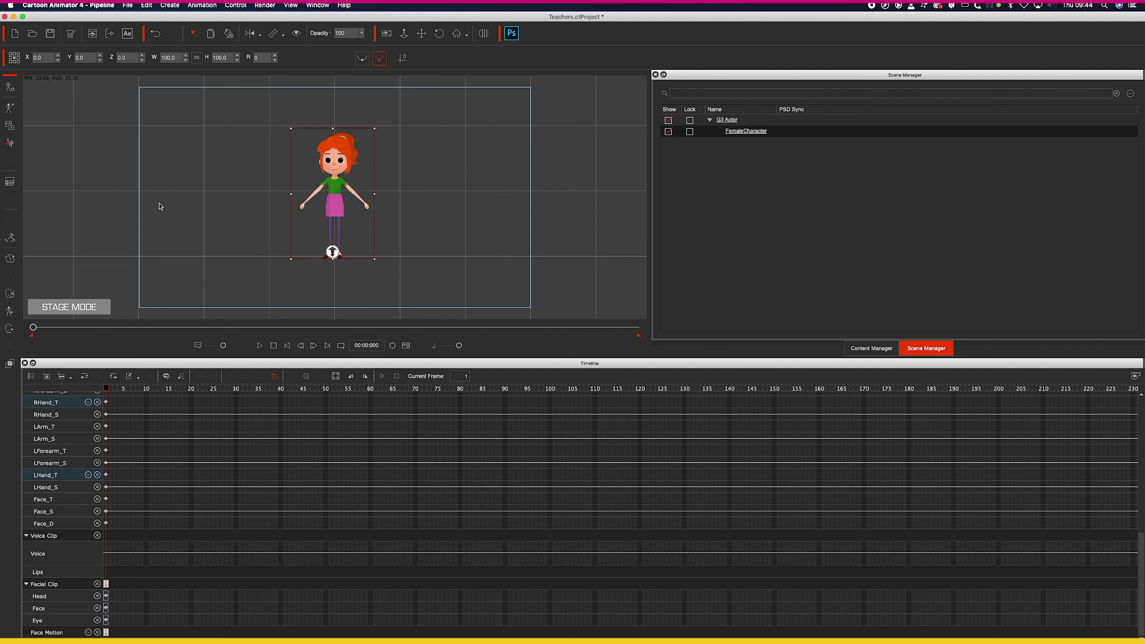
Look at the Face Puppet profiles and controls beside the character, and close the dialog
click(7, 298)
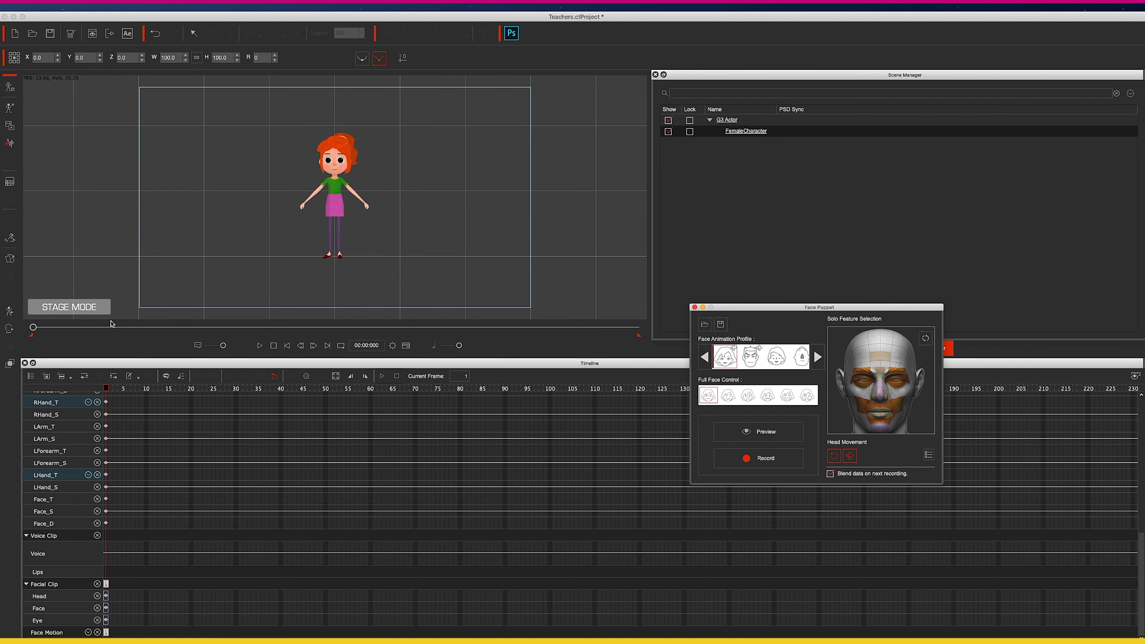
drag(757, 309, 502, 132)
click(345, 168)
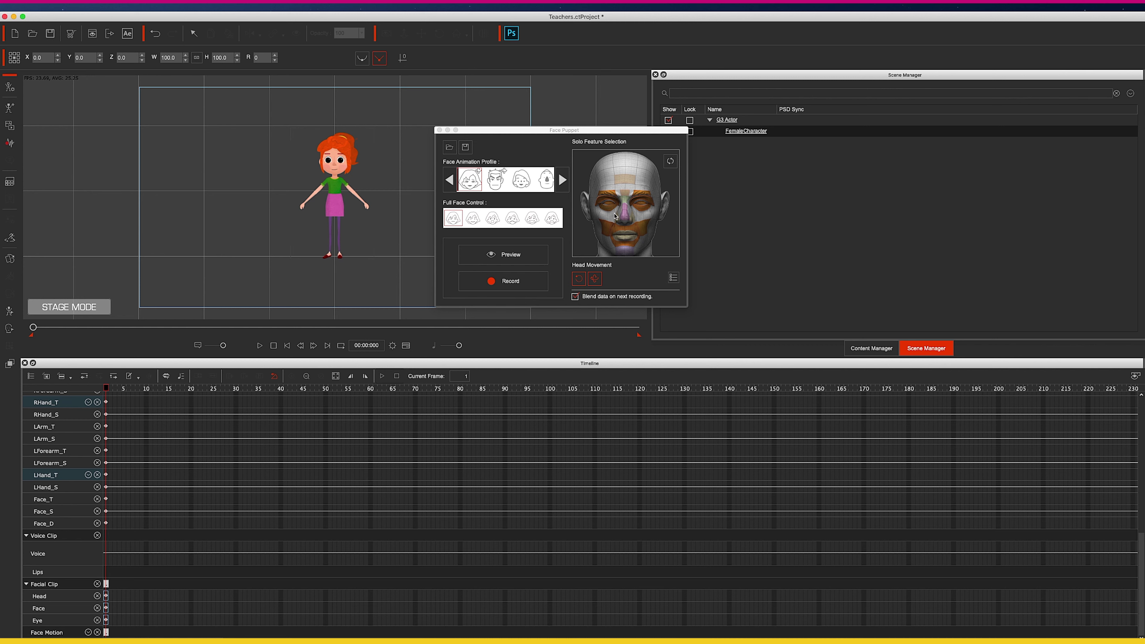
click(439, 130)
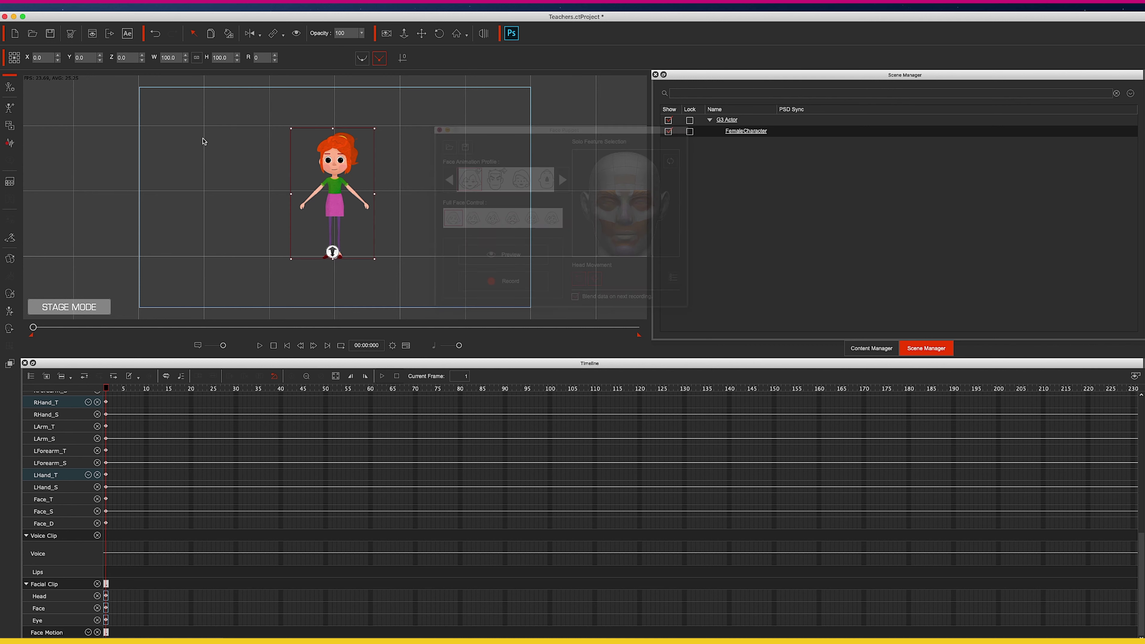
Open the Face Key Editor beside the character and turn her head toward the left side of the stage at frame 1
click(10, 329)
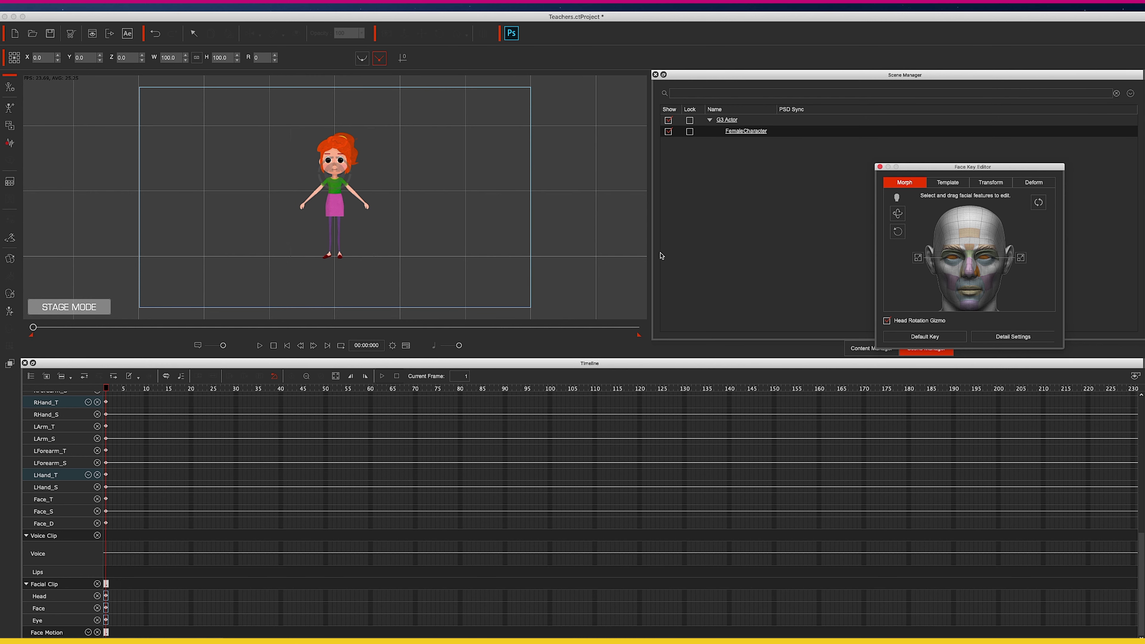
drag(911, 168, 471, 122)
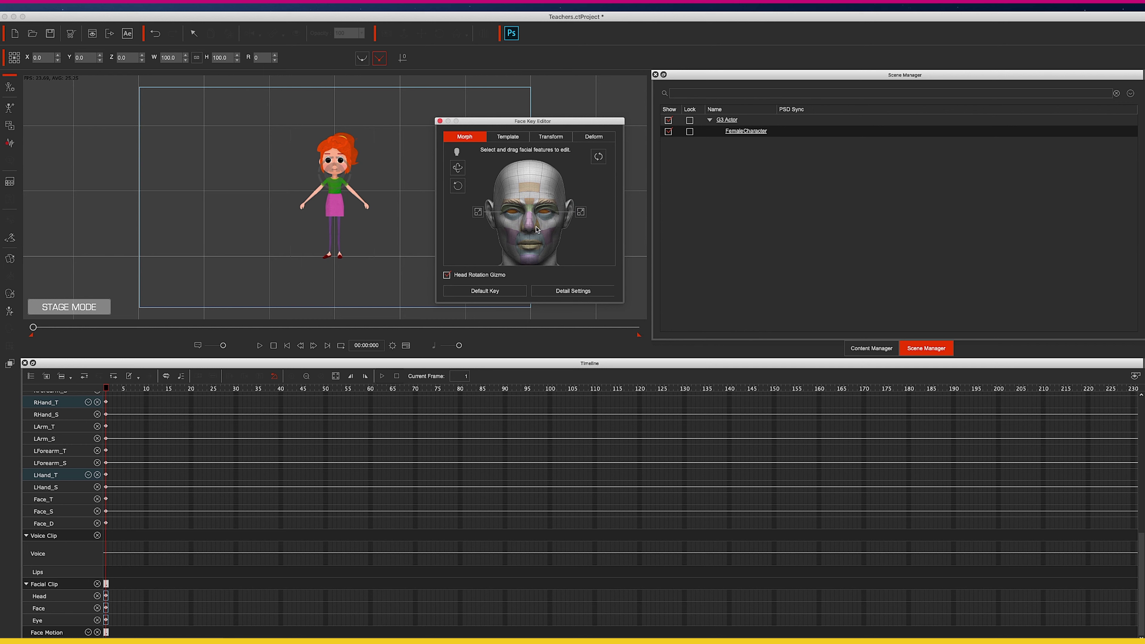
drag(333, 177, 293, 172)
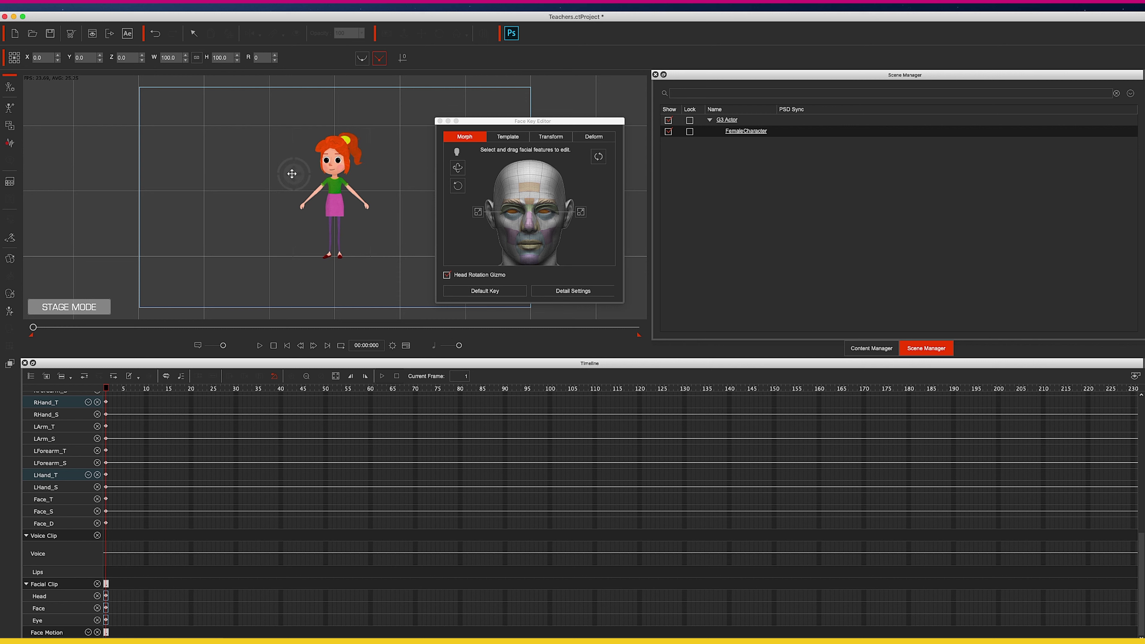
Turn the character's head back toward the front at frame 20 and play the animation from the start
click(190, 389)
drag(277, 172, 338, 173)
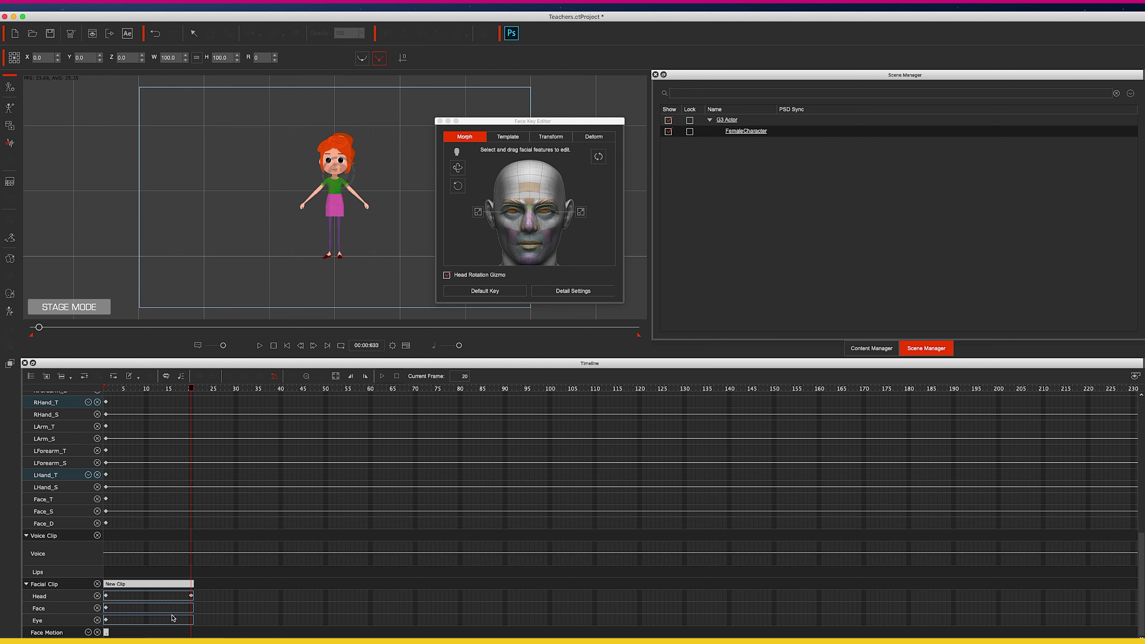
drag(191, 389, 46, 394)
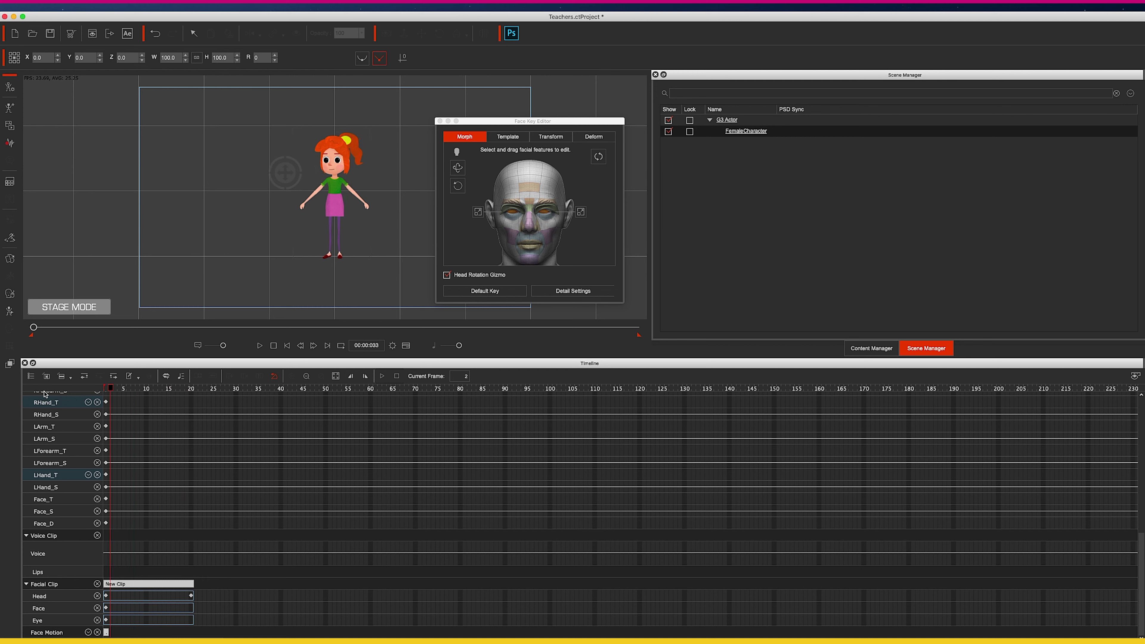
click(259, 346)
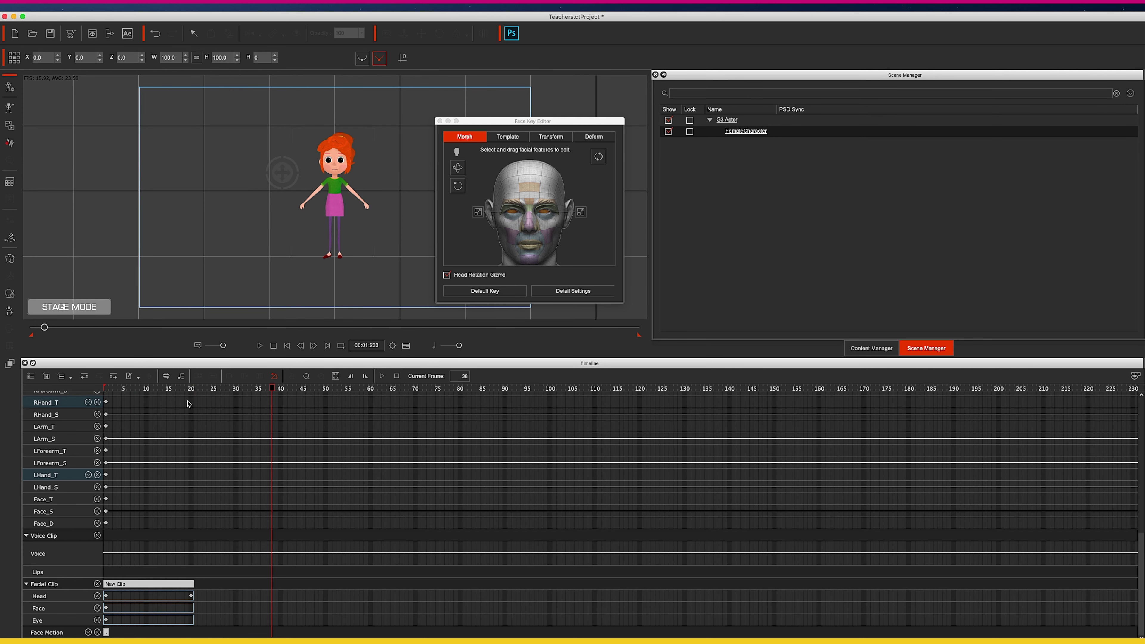
Go back to frame 1 and key a change of the character's eyes at frame 5 with the Face Key Editor
drag(184, 389, 94, 391)
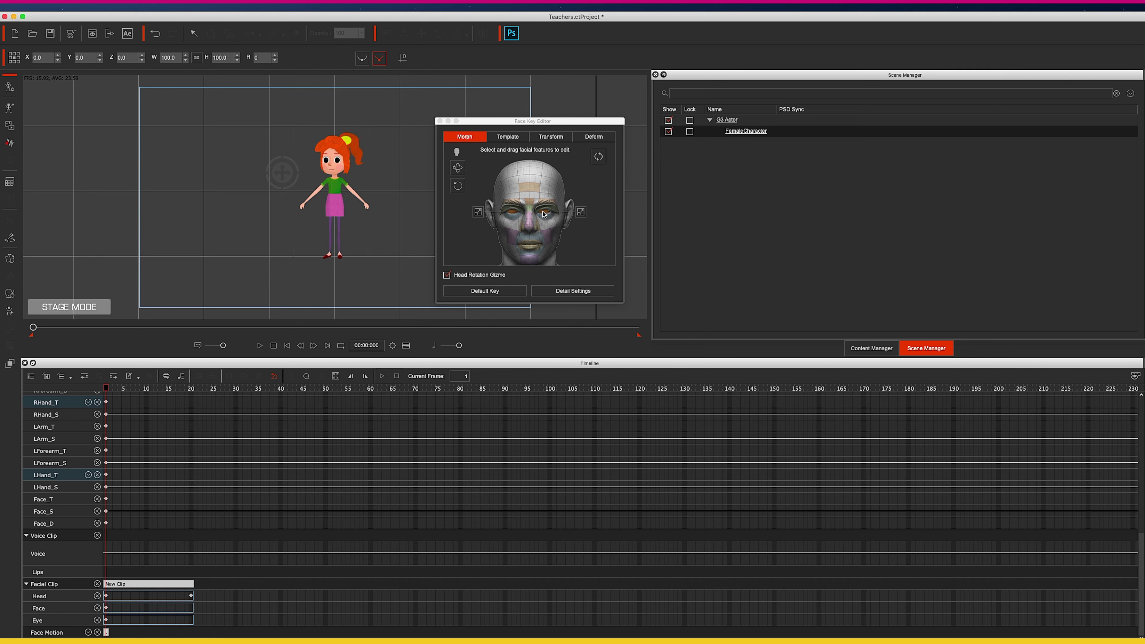
click(479, 245)
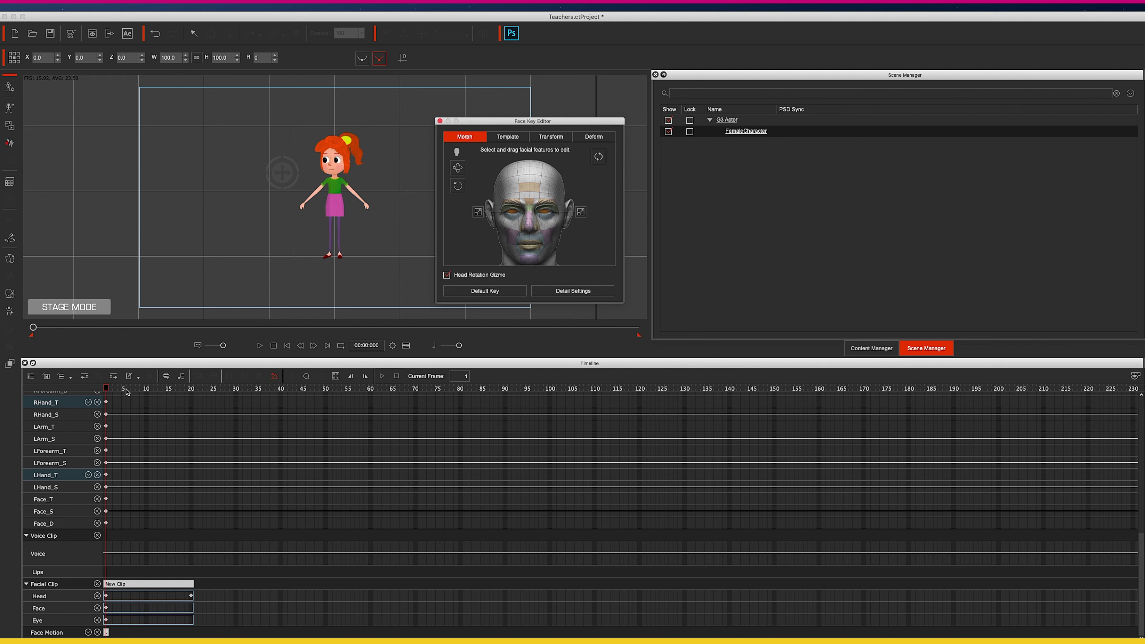
mouse_move(126, 391)
mouse_down()
mouse_move(146, 388)
mouse_move(125, 389)
mouse_up()
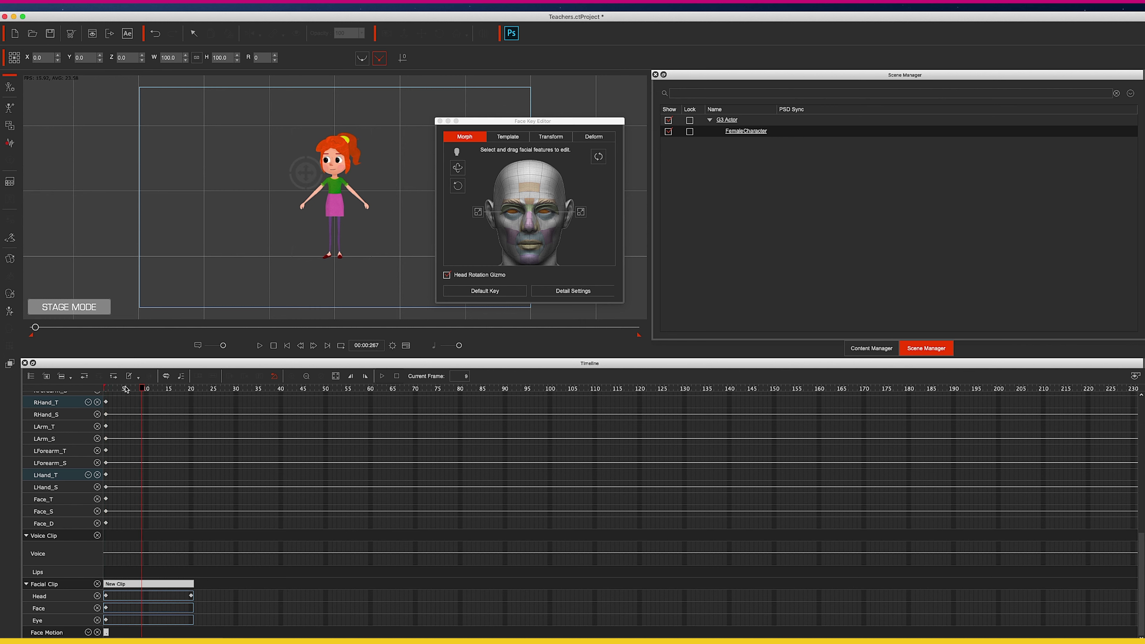
click(464, 243)
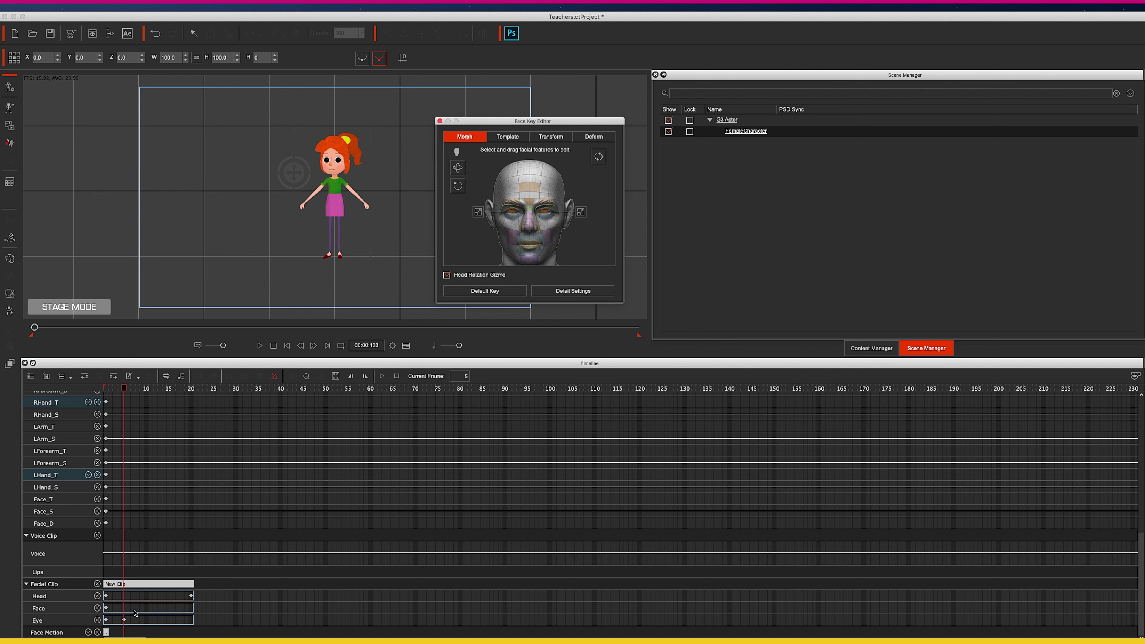
click(125, 619)
Play the head and eye animation from frame 1, return to the start and close the Face Key Editor
drag(124, 388, 106, 389)
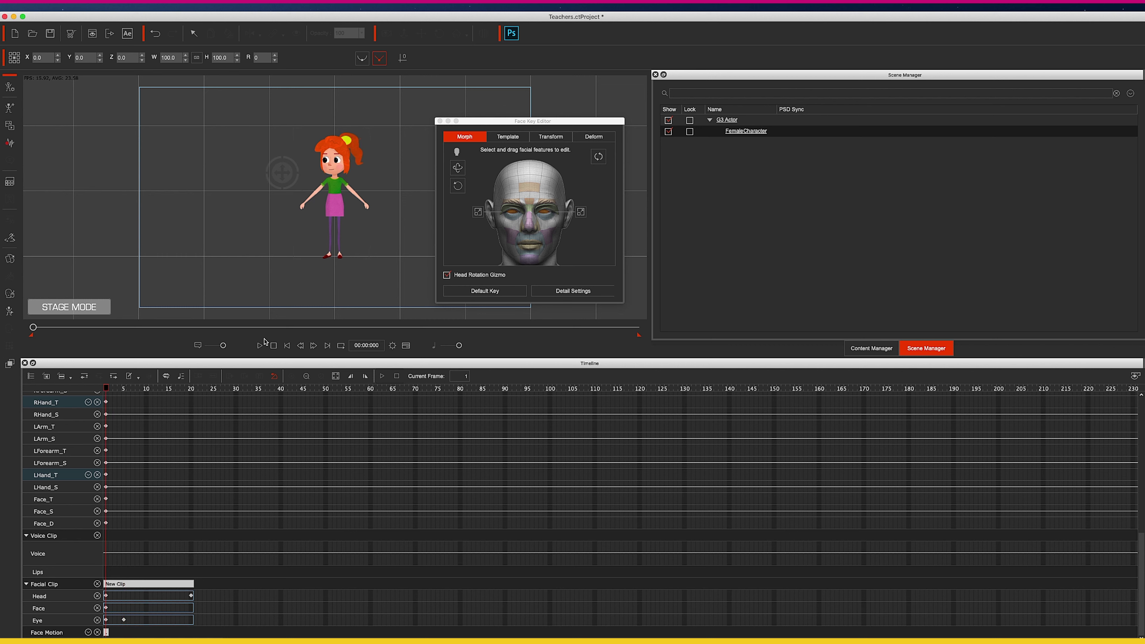
click(259, 346)
click(258, 346)
click(200, 390)
drag(201, 391, 98, 391)
click(439, 122)
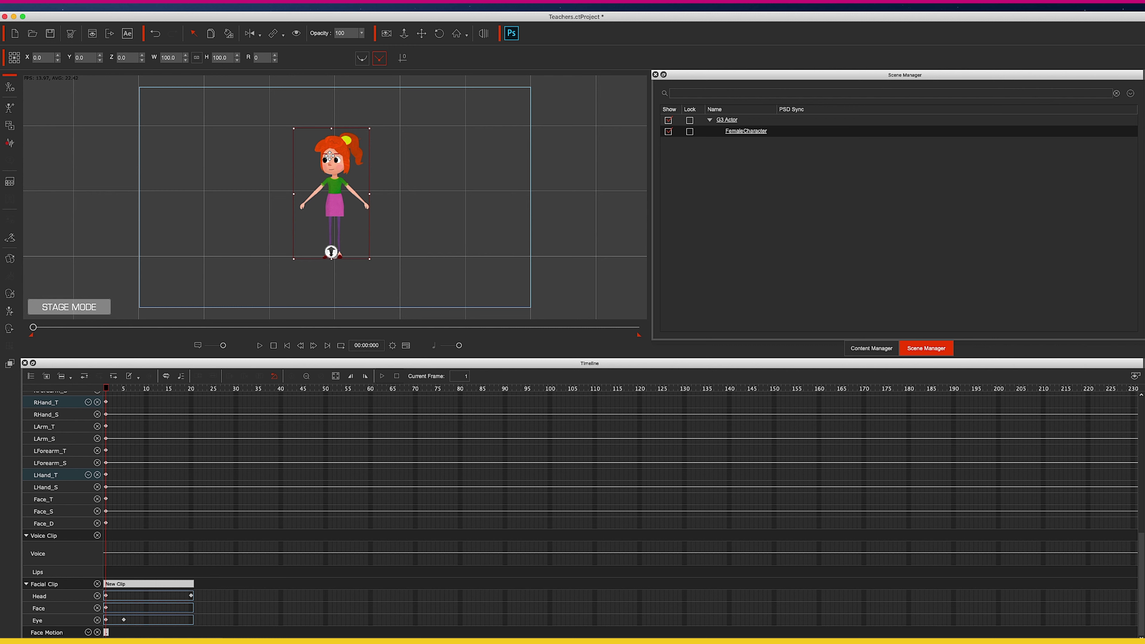
Create a text-to-speech voice clip for the character saying "hello there" with the Daniel - English (United Kingdom) voice
click(10, 145)
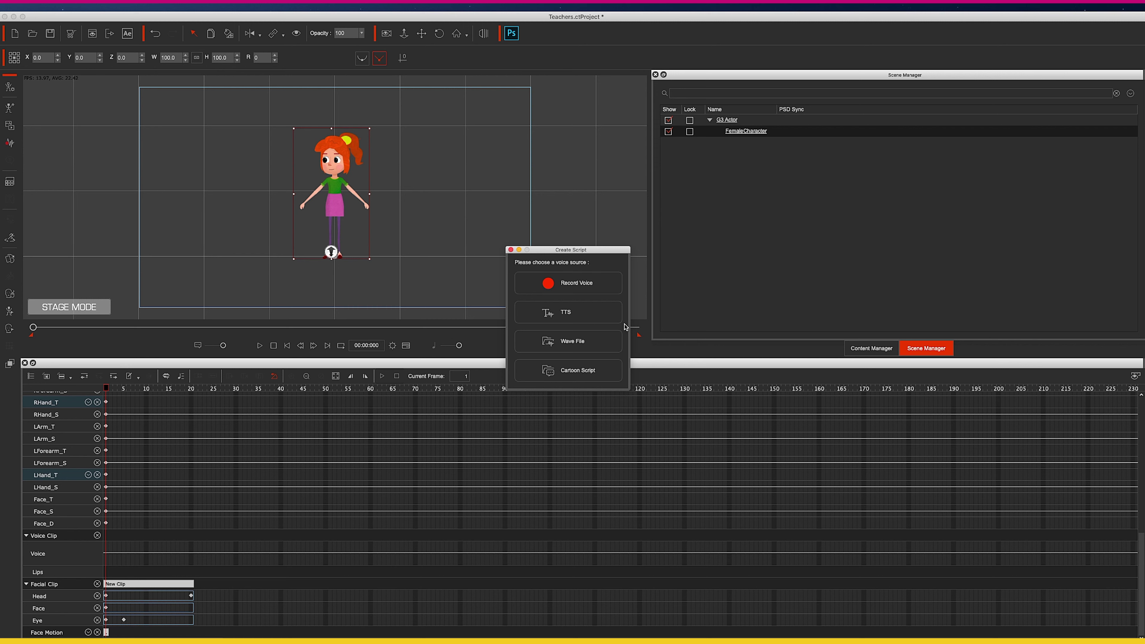
click(592, 319)
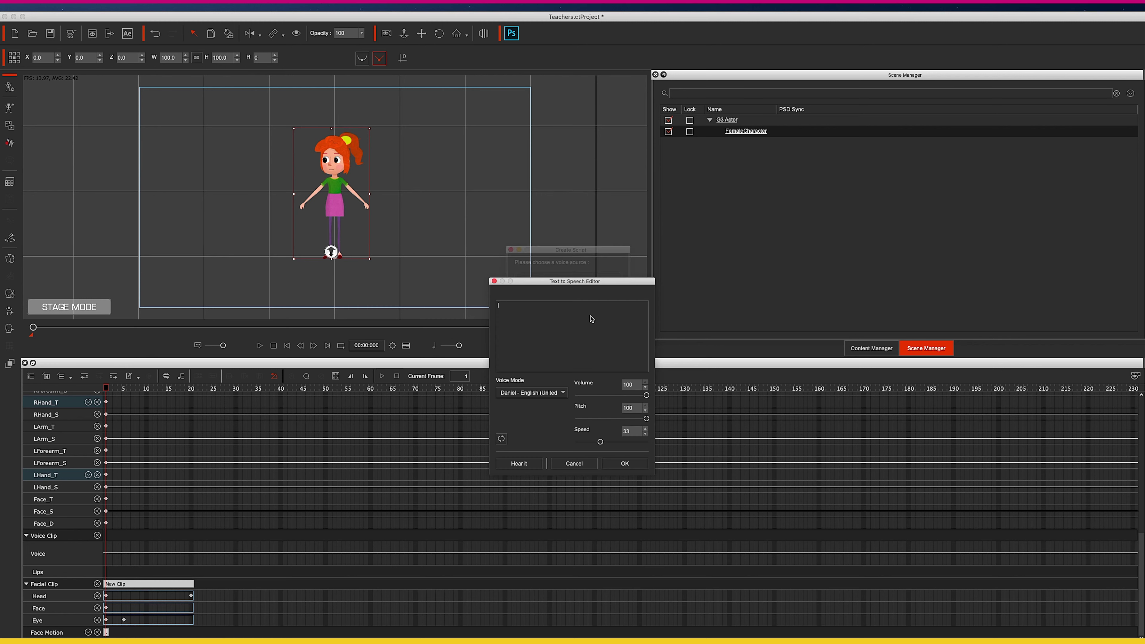
text(hello there)
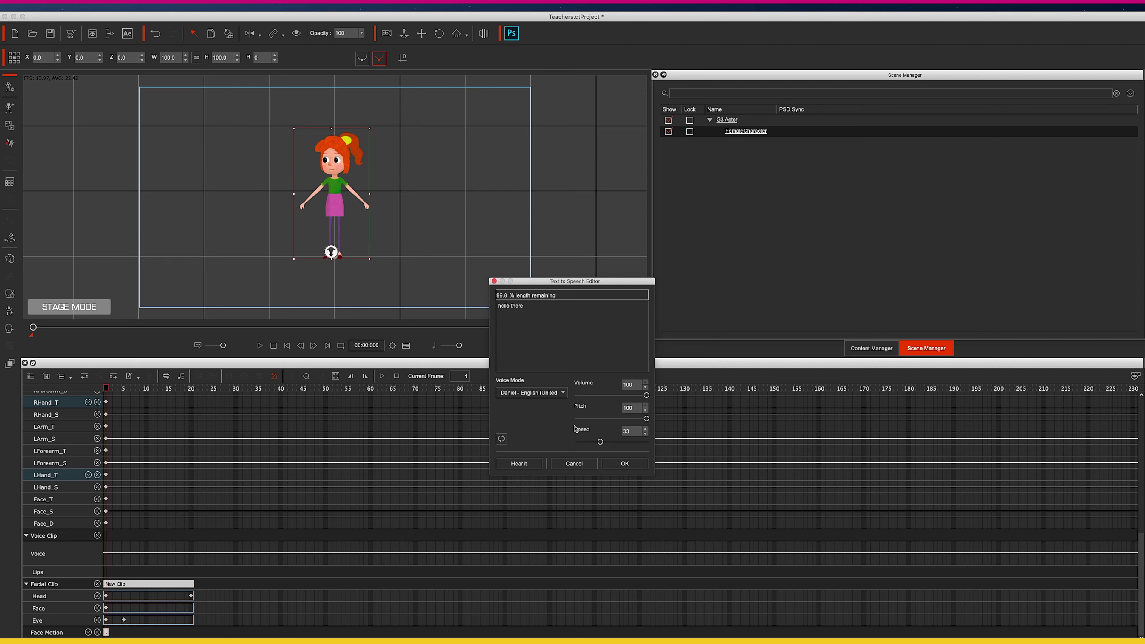
click(562, 393)
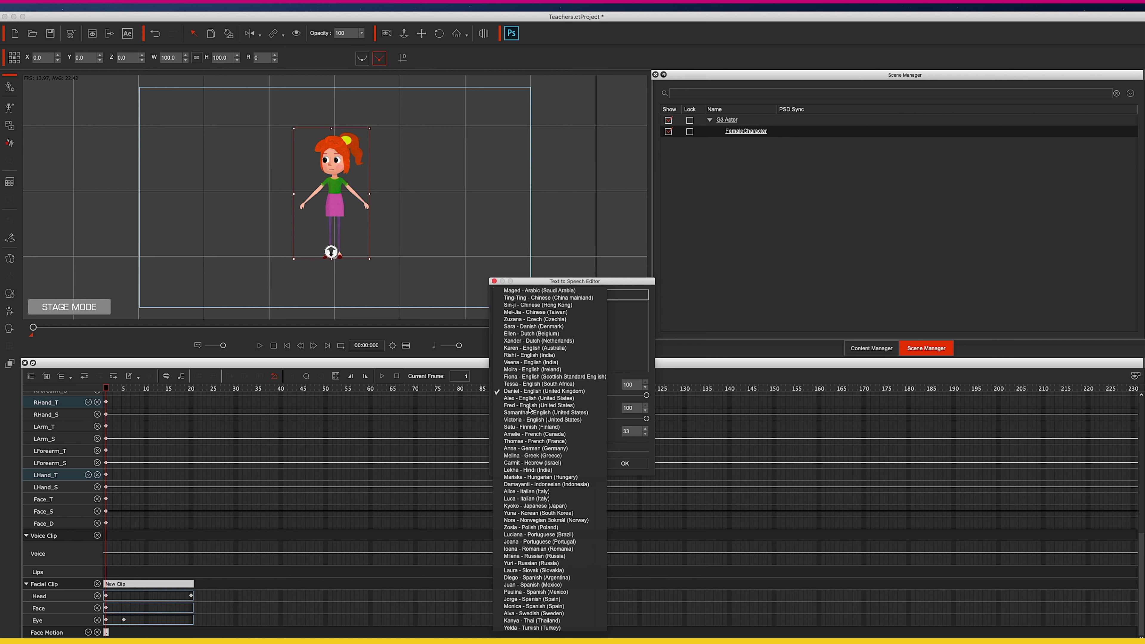
click(523, 391)
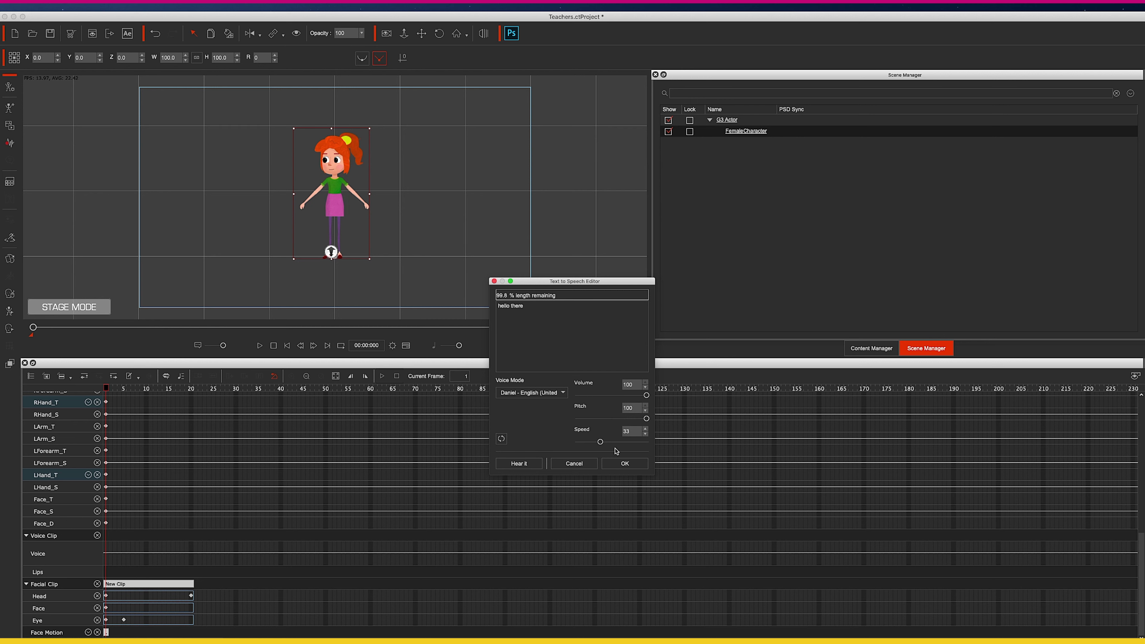
click(528, 307)
click(624, 463)
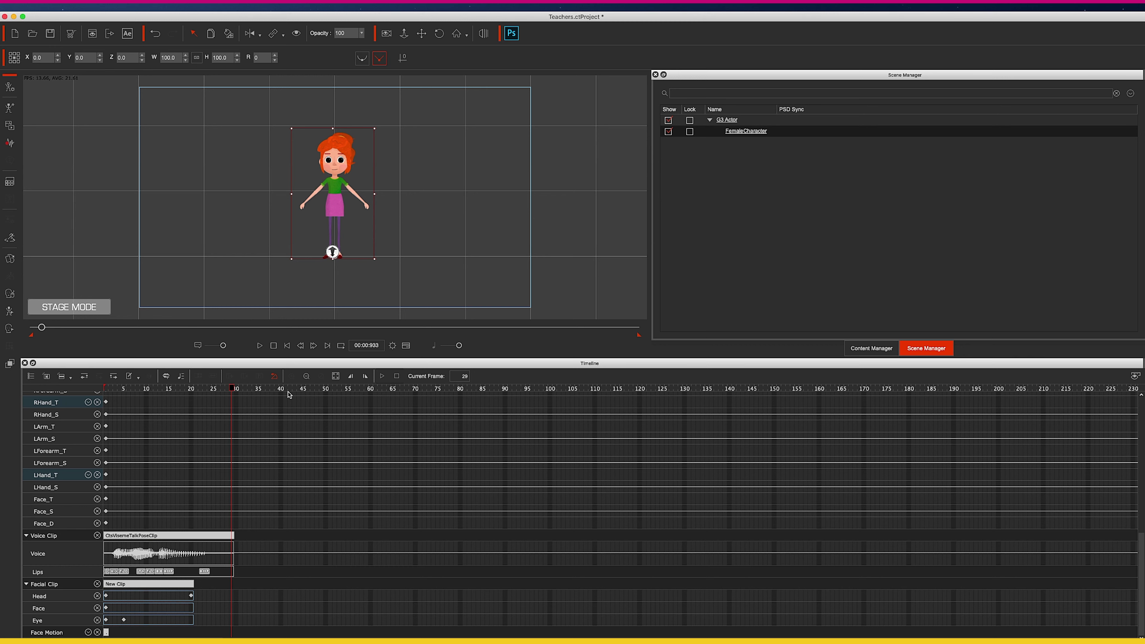
Scrub through the voice clip from frame 1 to examine the generated lip sync, ending at frame 4
drag(163, 388, 105, 396)
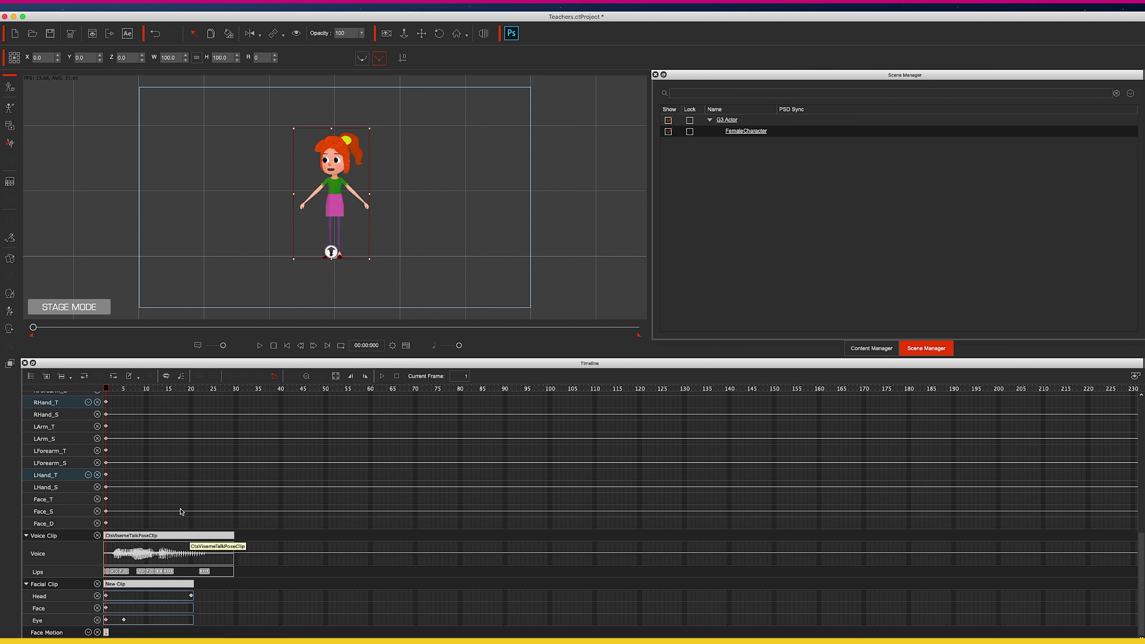
mouse_move(108, 391)
mouse_down()
mouse_move(209, 395)
mouse_move(107, 398)
mouse_up()
drag(107, 392, 122, 390)
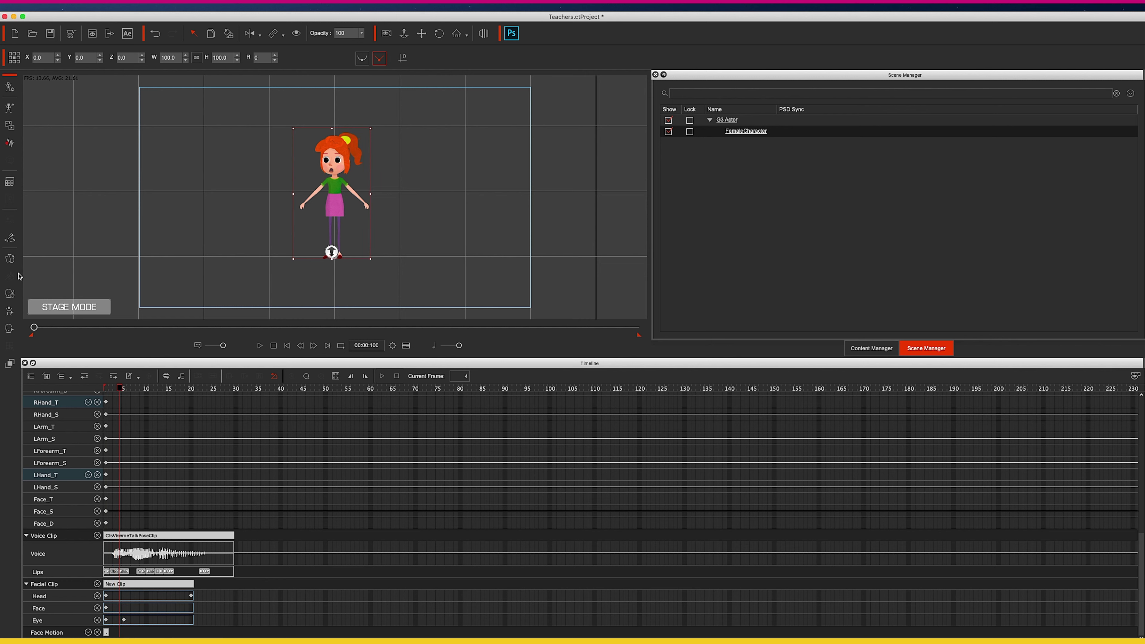
Open the Sprite Editor beside the character and key her mouth sprite to ShowTeeth at frame 4 and Normal at frame 8
click(10, 259)
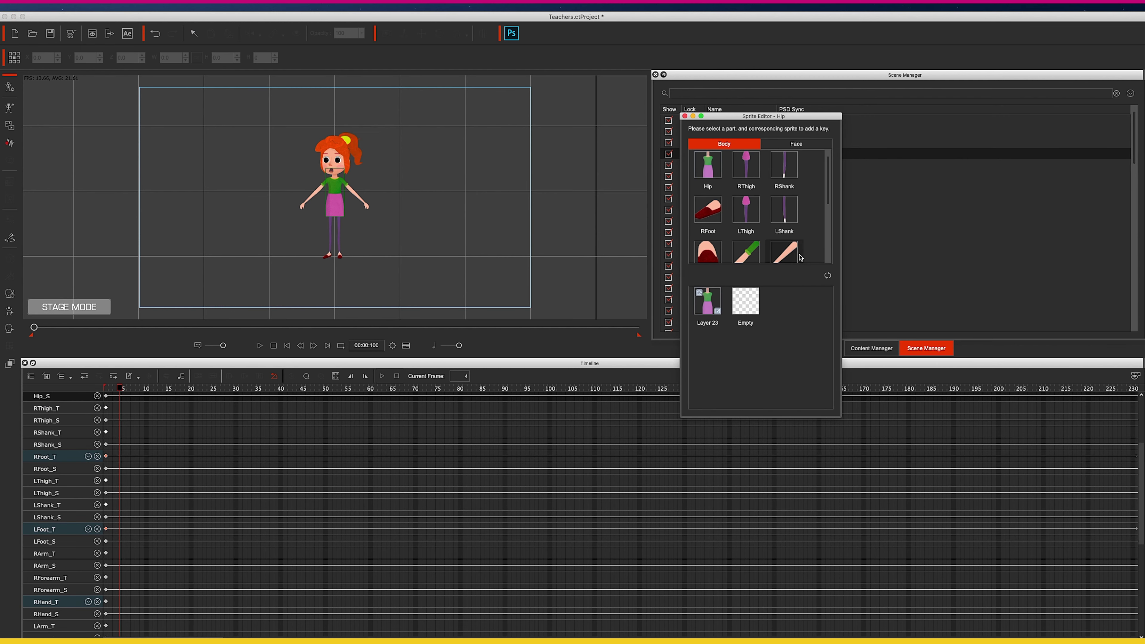
drag(773, 116, 541, 89)
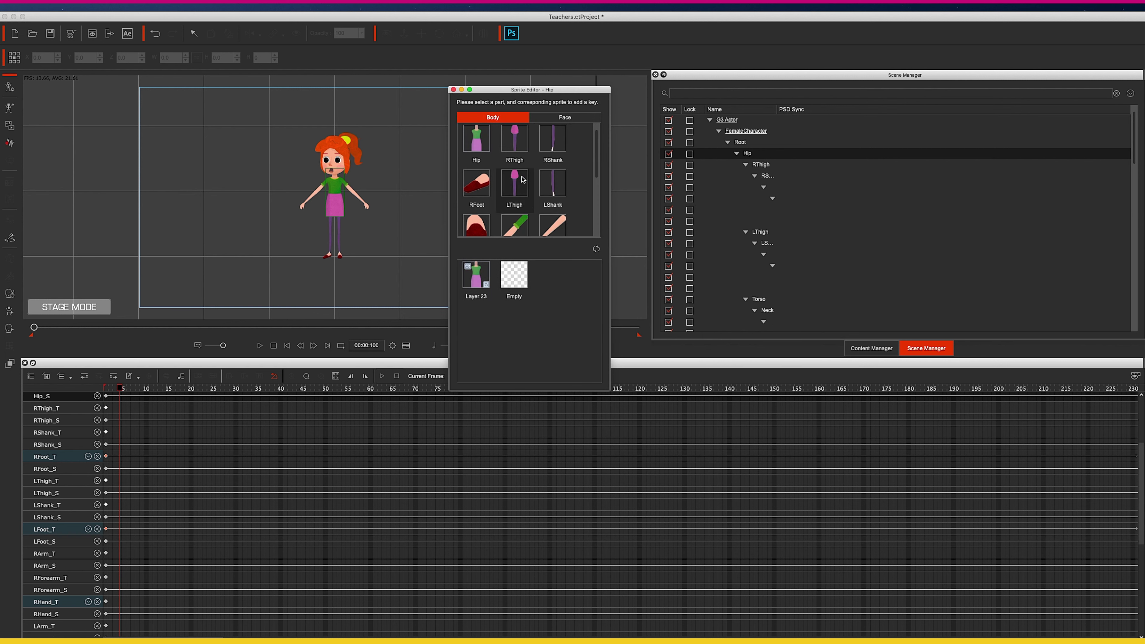
click(578, 118)
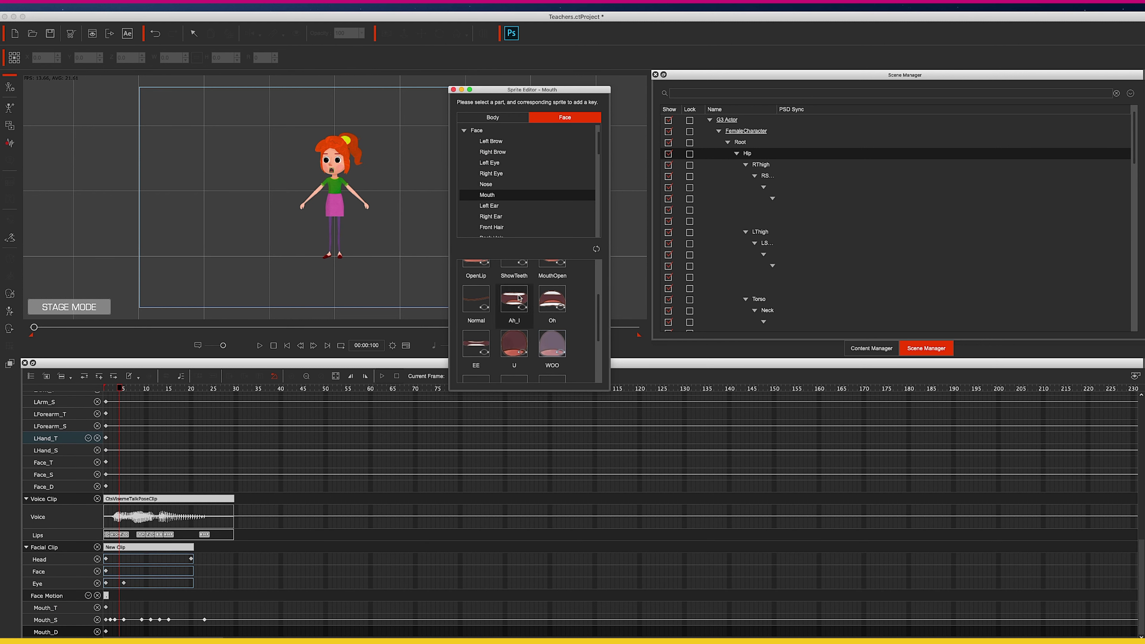
scroll(600, 273, up, 3)
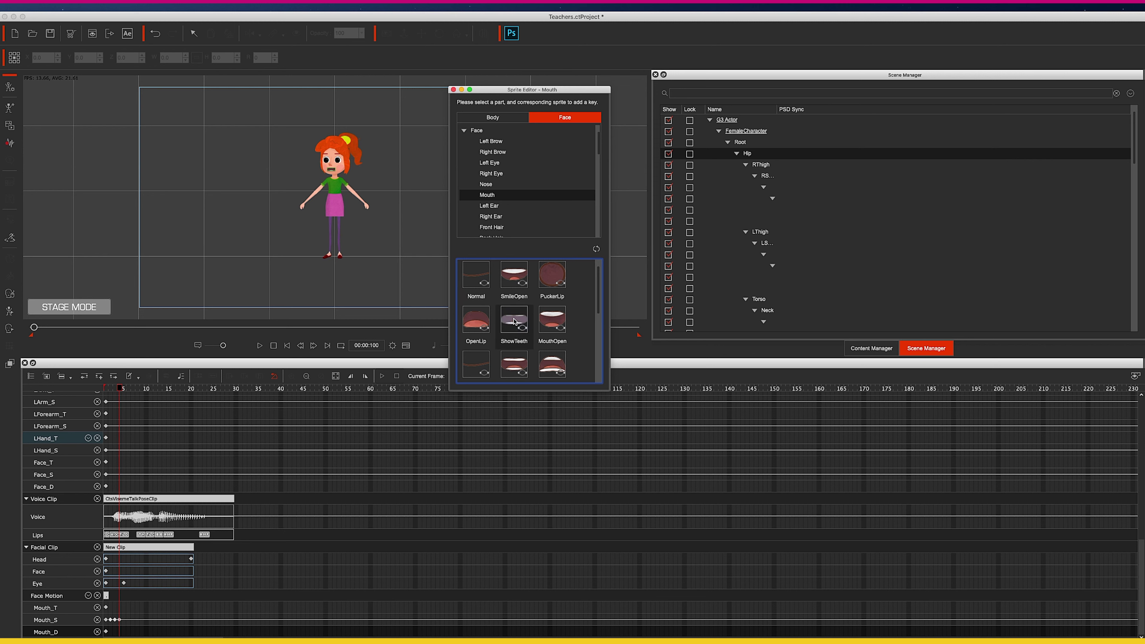
drag(120, 391, 138, 391)
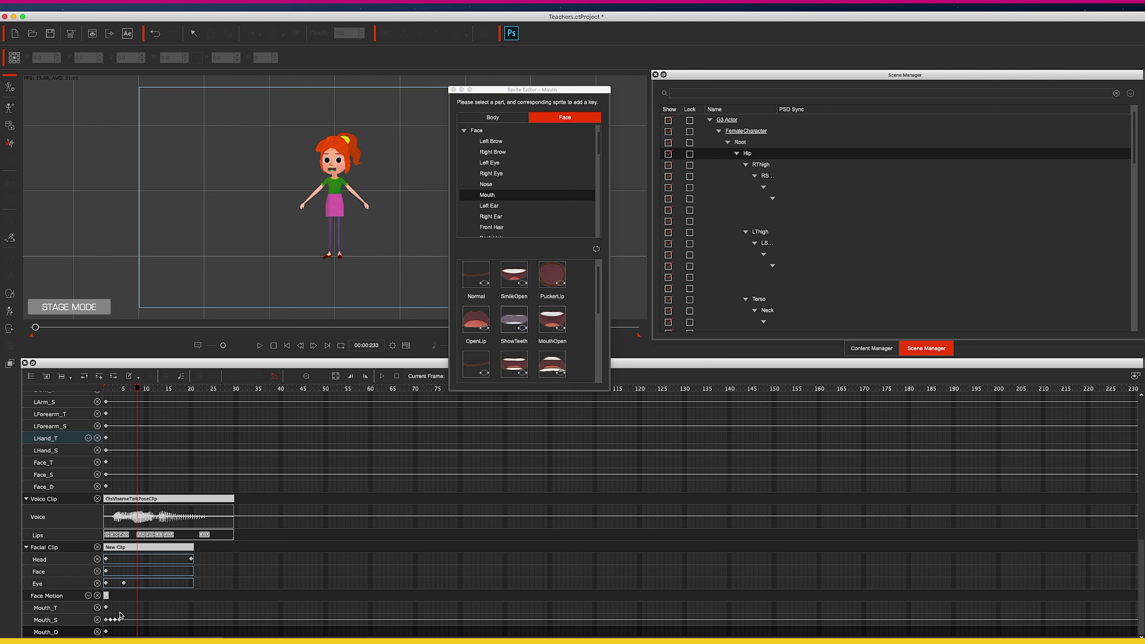
click(489, 287)
Key both the left and right eye to the half-closed eye sprite at frame 5
click(133, 391)
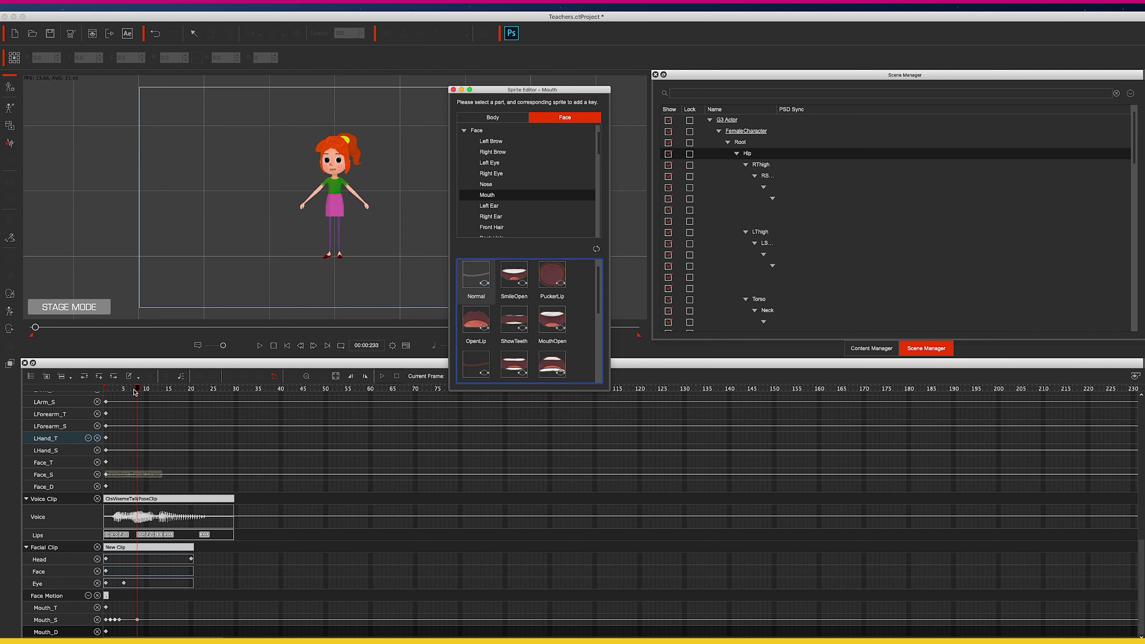
mouse_move(127, 392)
mouse_down()
mouse_move(98, 393)
mouse_move(130, 391)
mouse_up()
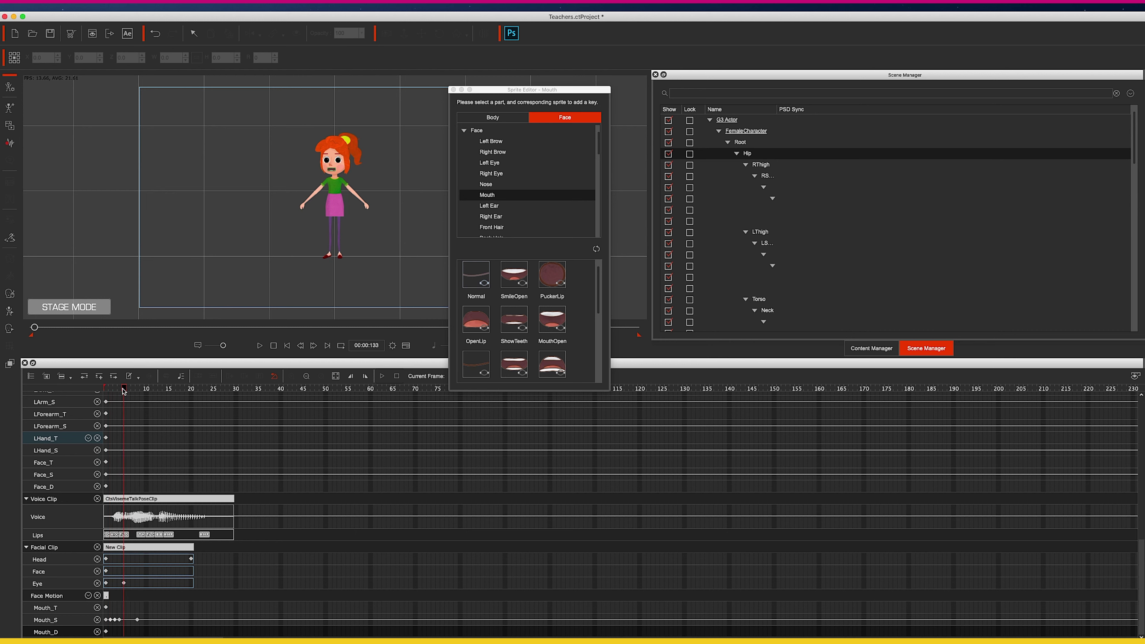
click(502, 145)
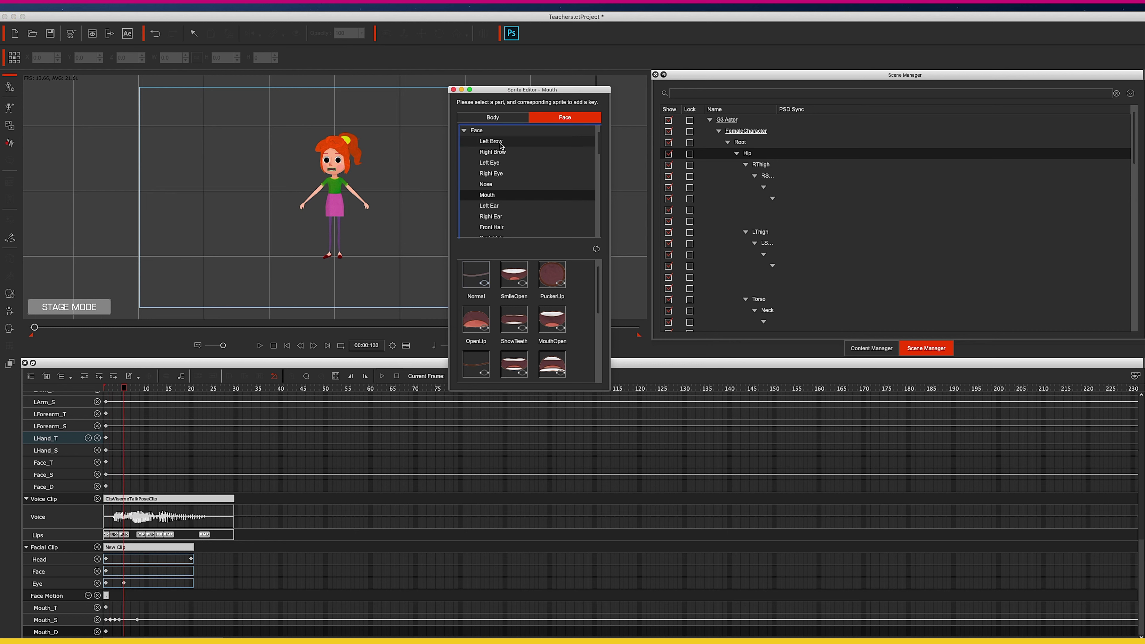
click(495, 164)
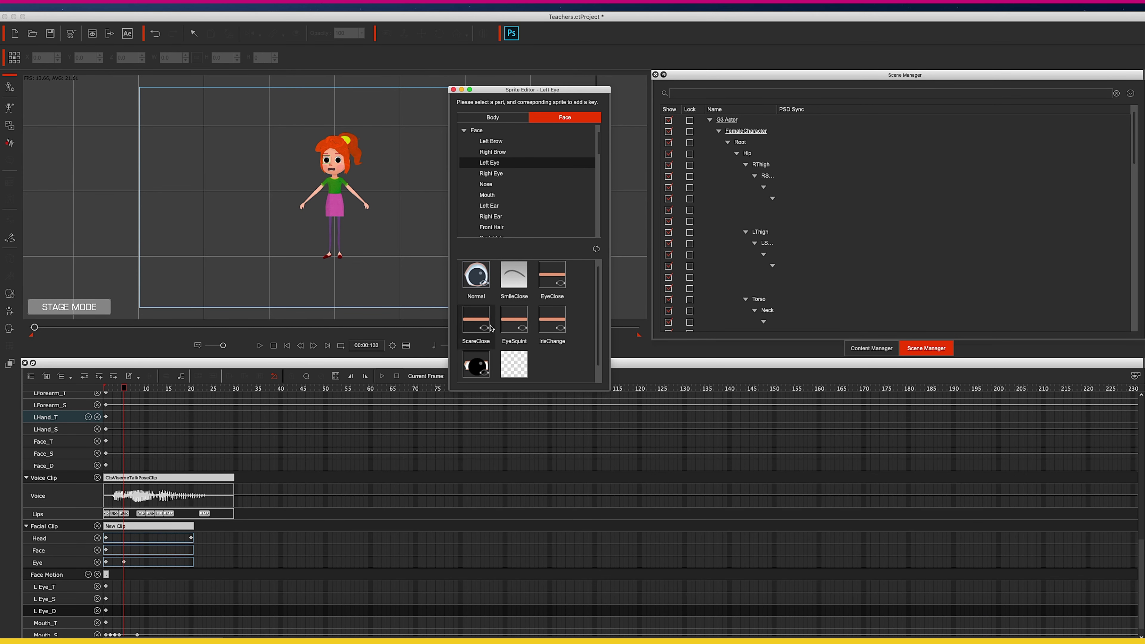
click(479, 363)
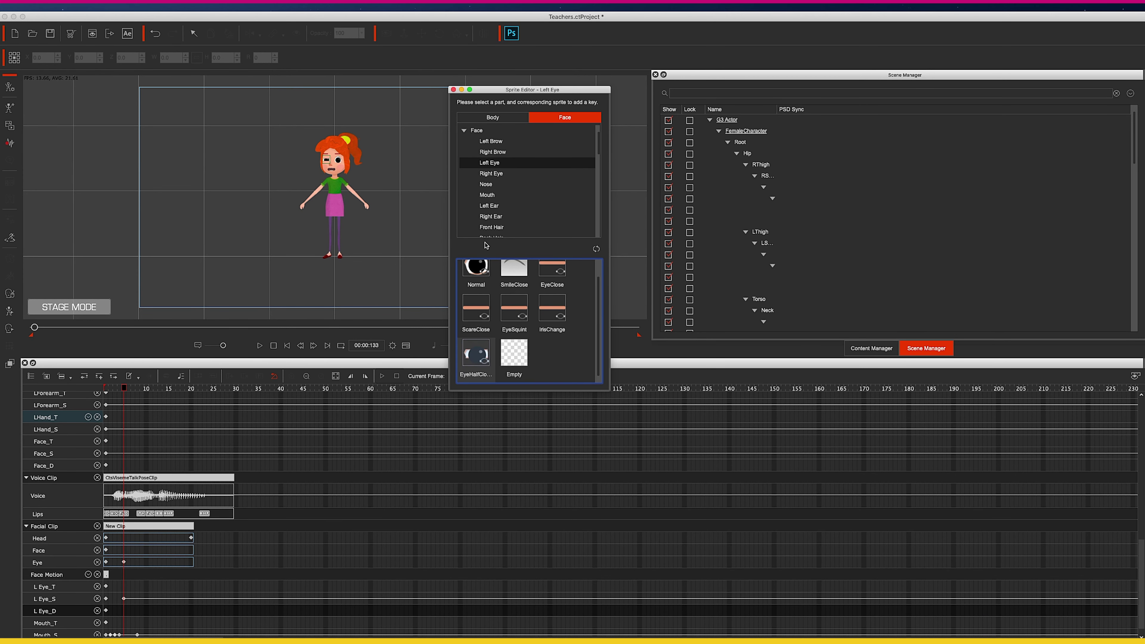
click(491, 173)
click(479, 361)
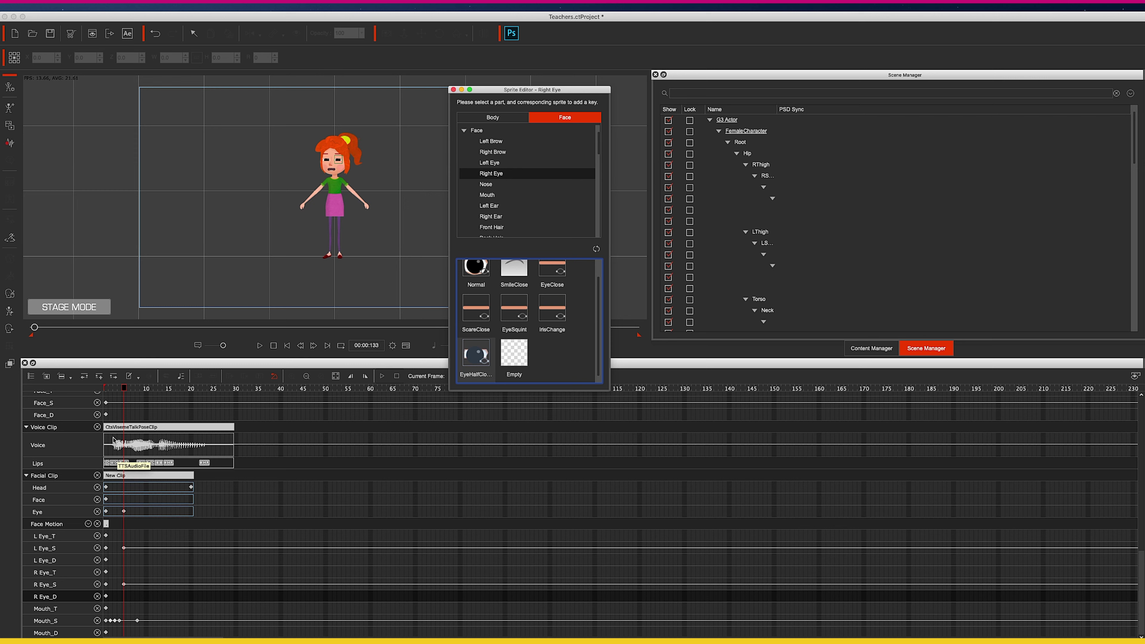
Key the right and left eyes to the EyeClose sprite at frame 8
click(125, 389)
drag(125, 389, 138, 389)
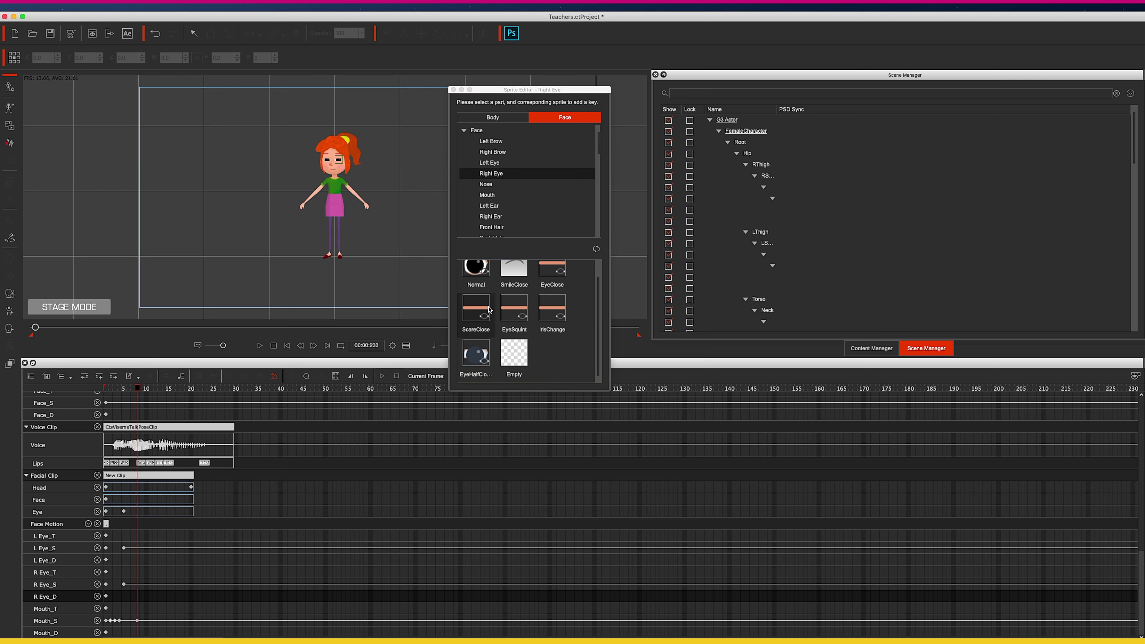
click(542, 254)
click(551, 272)
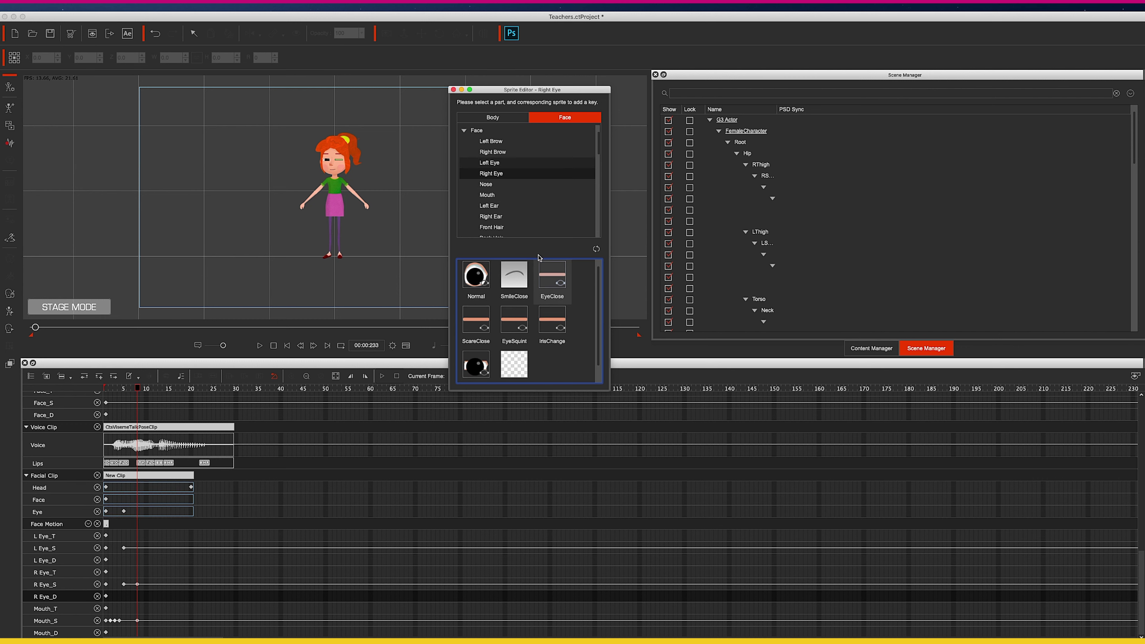
click(509, 163)
click(549, 272)
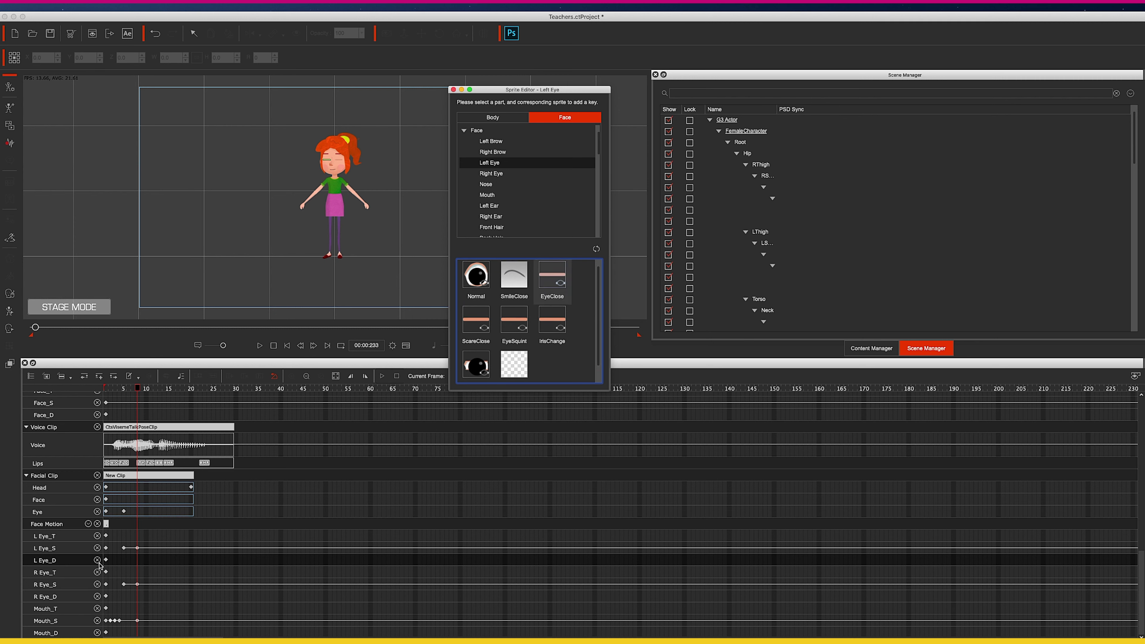
Key both eyes to the half-closed eye sprite at frame 14
drag(137, 390, 164, 390)
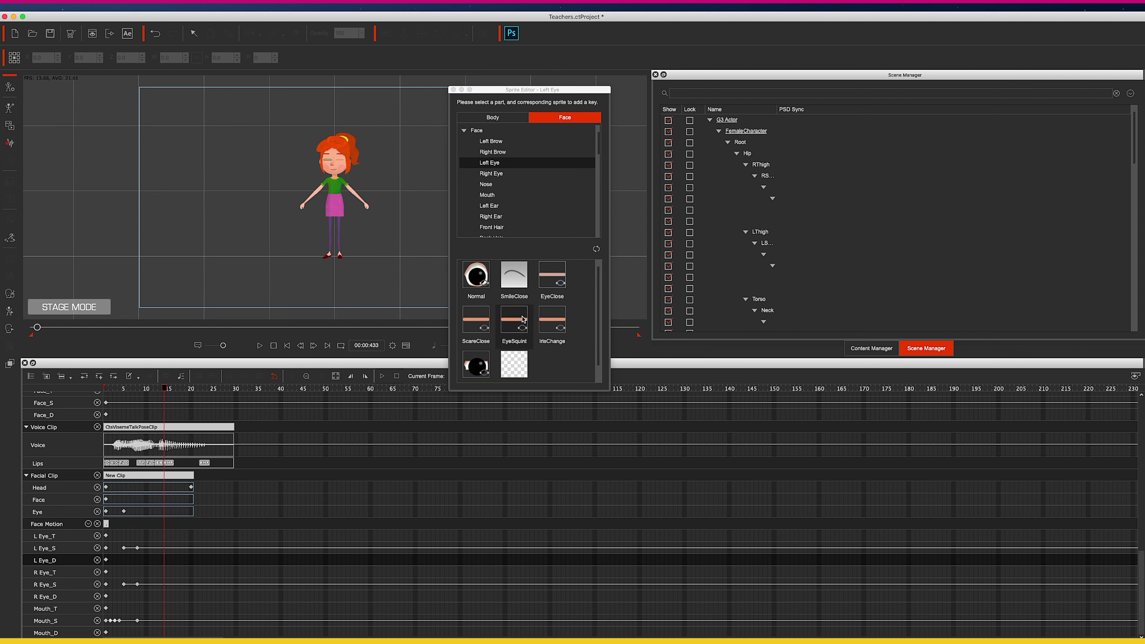
click(474, 367)
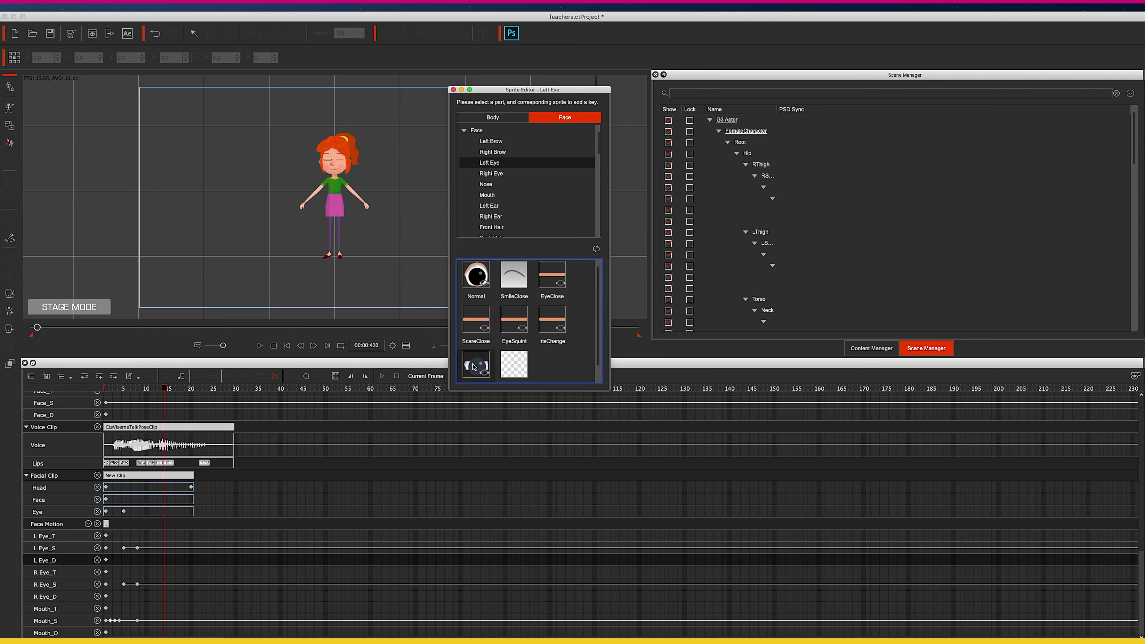
click(489, 175)
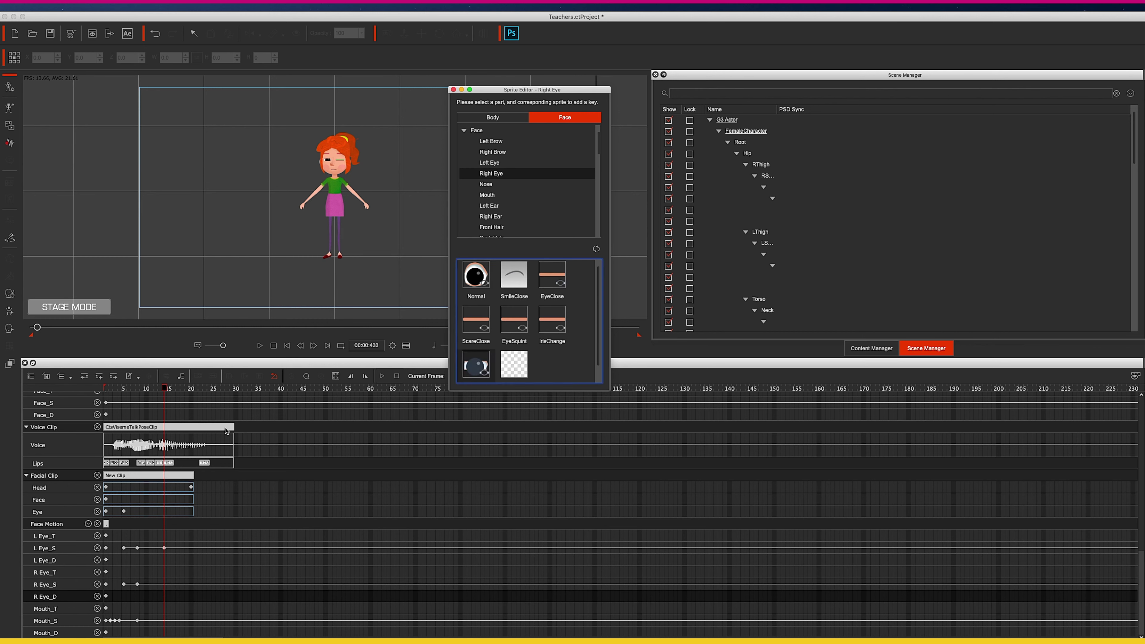
click(467, 365)
Key the right and left eyes back to the Normal sprite at frame 17
click(166, 391)
click(170, 389)
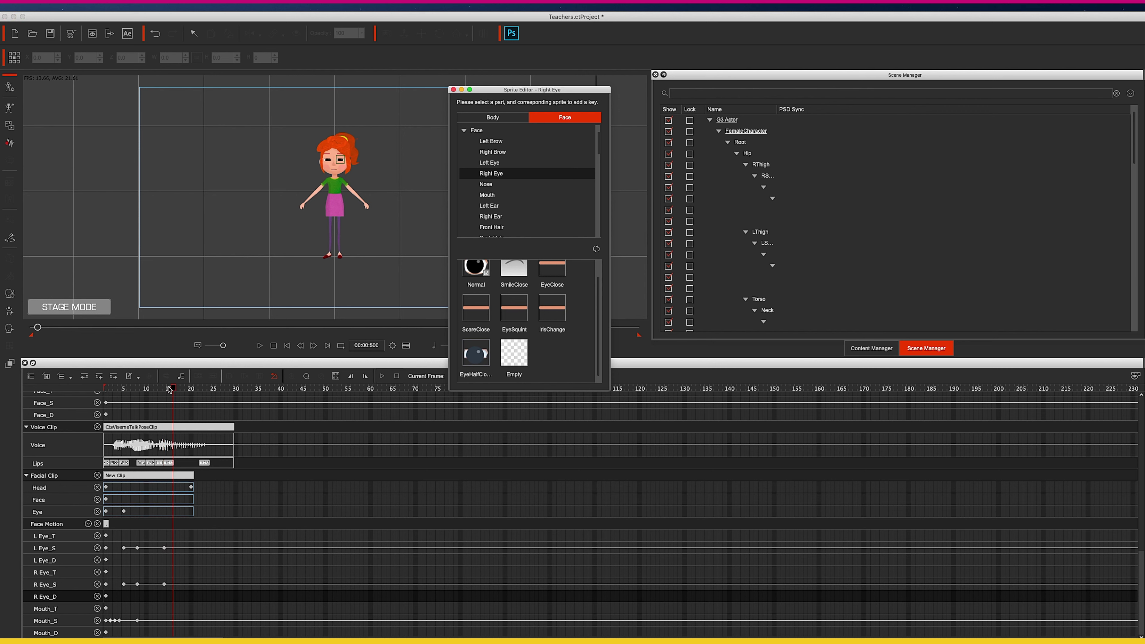
click(179, 390)
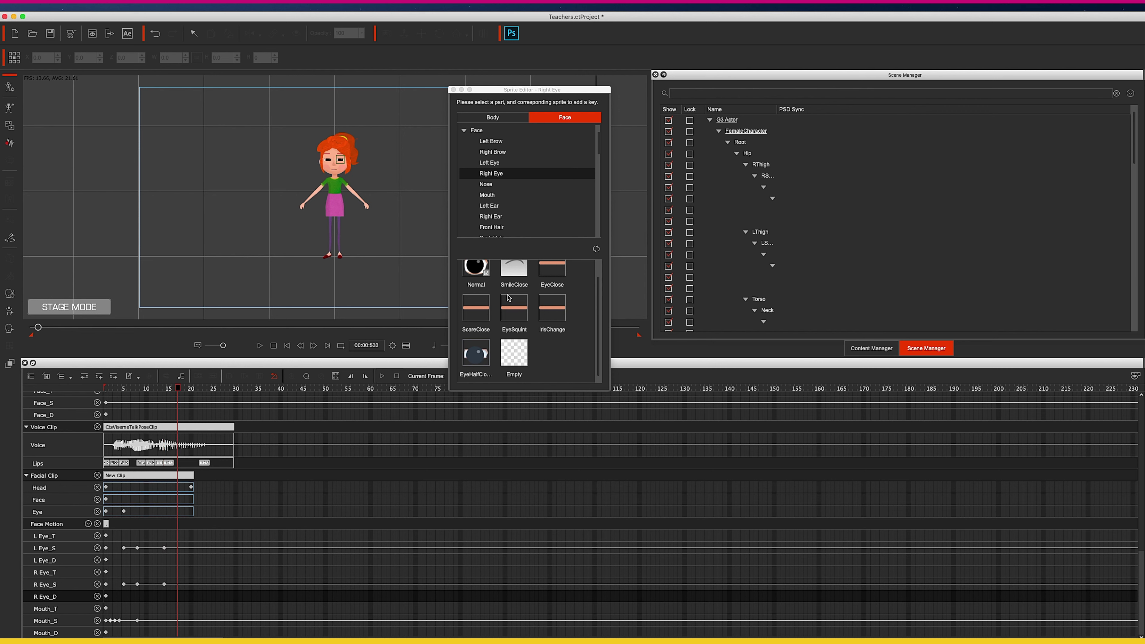
click(474, 274)
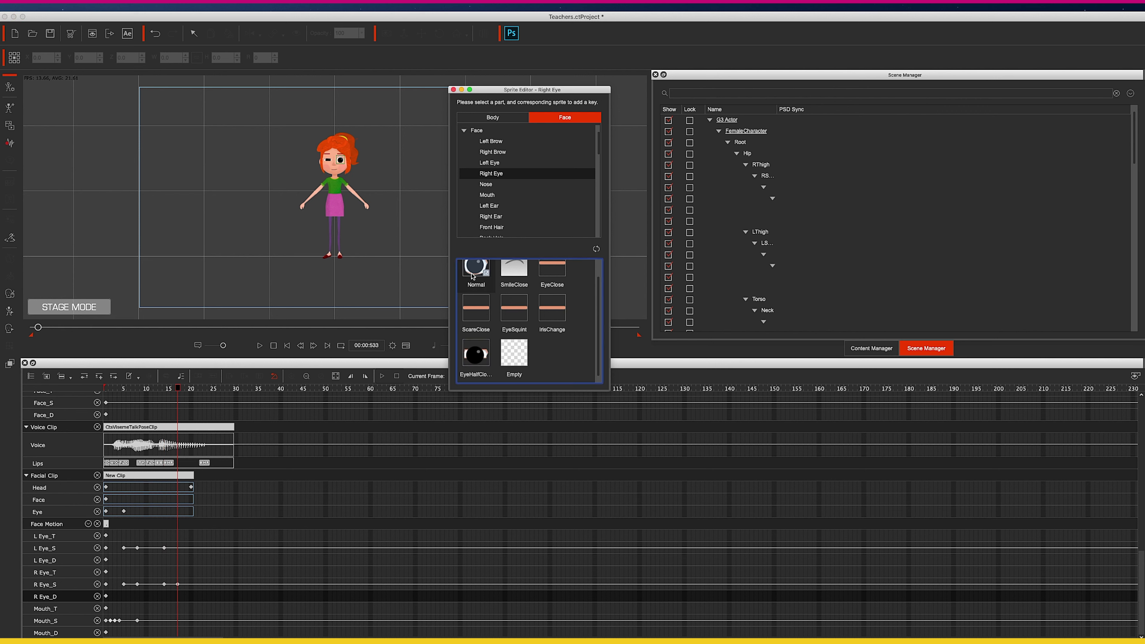
click(489, 162)
click(479, 276)
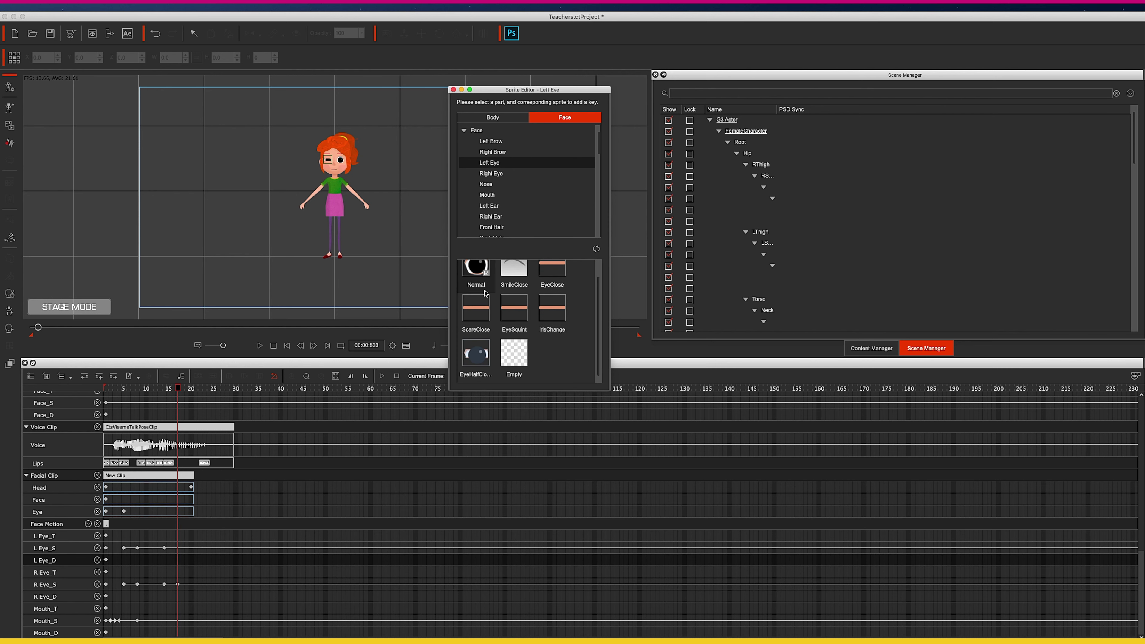
Play the blink animation from the first frame and close the Sprite Editor
click(174, 388)
drag(130, 392, 71, 401)
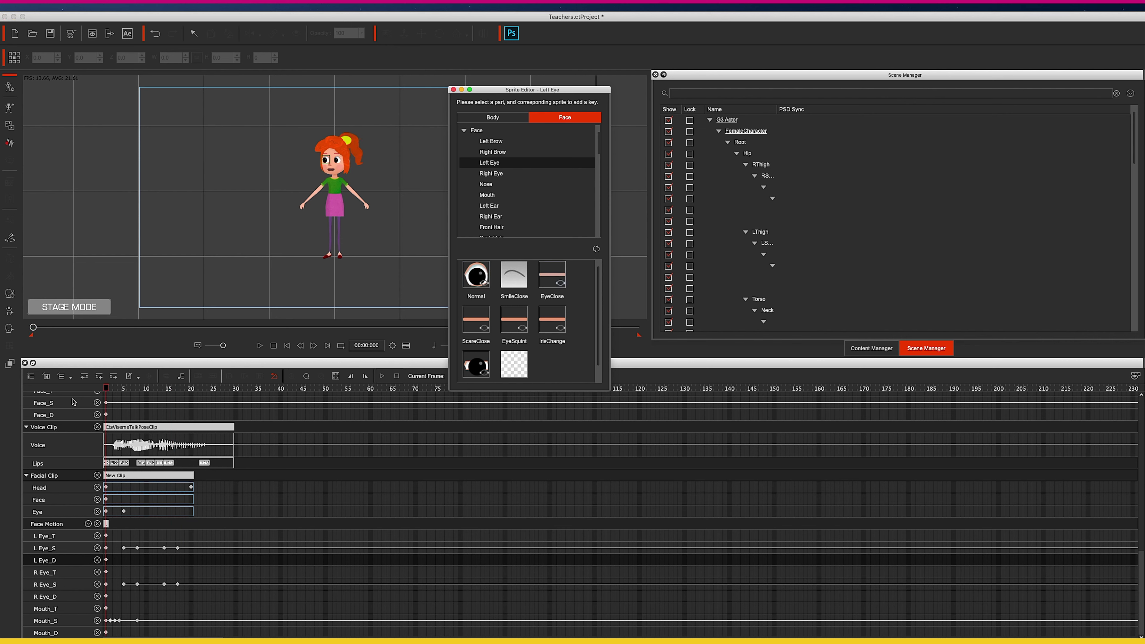
click(261, 346)
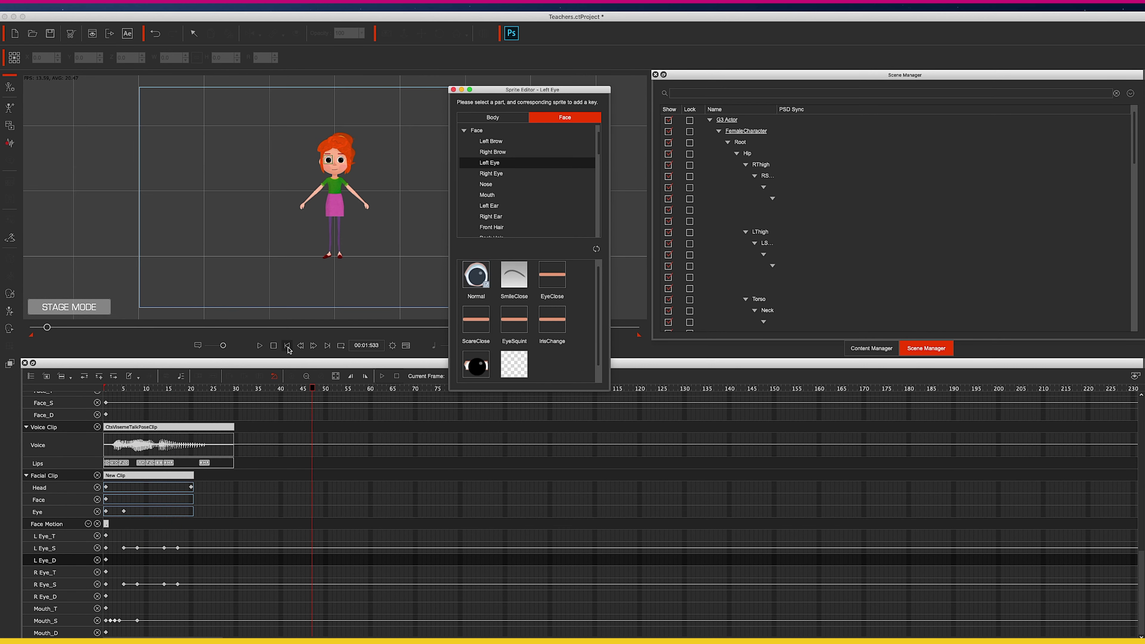
click(453, 90)
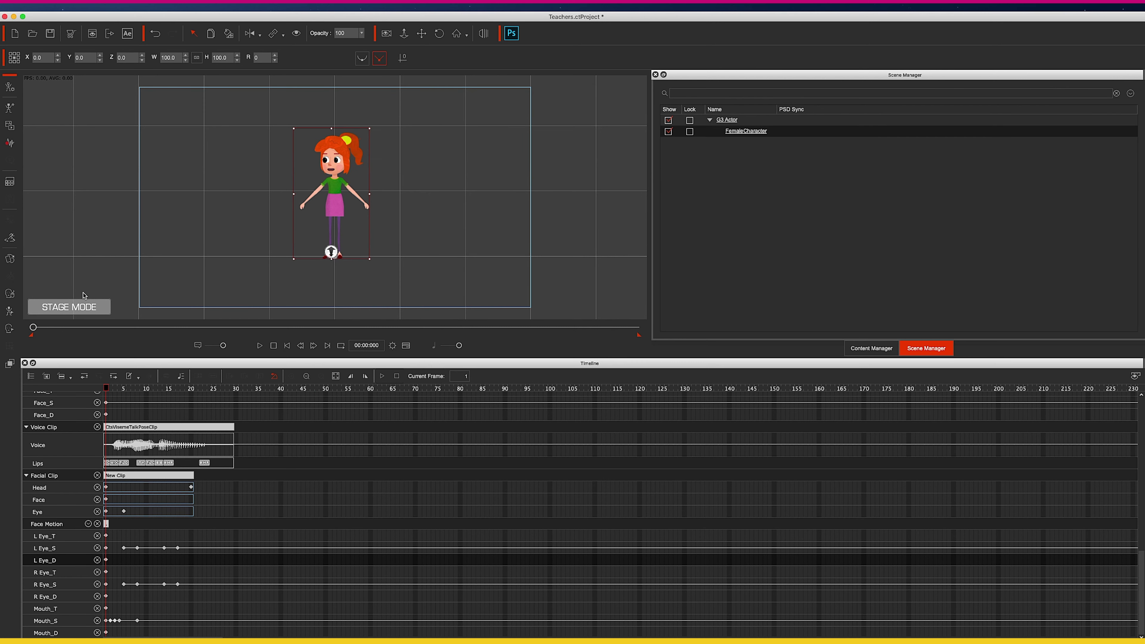
In the 2D Motion Key Editor at frame 1, lower both arms by rotating the right upper arm to 327 and the left upper arm to 33
click(13, 313)
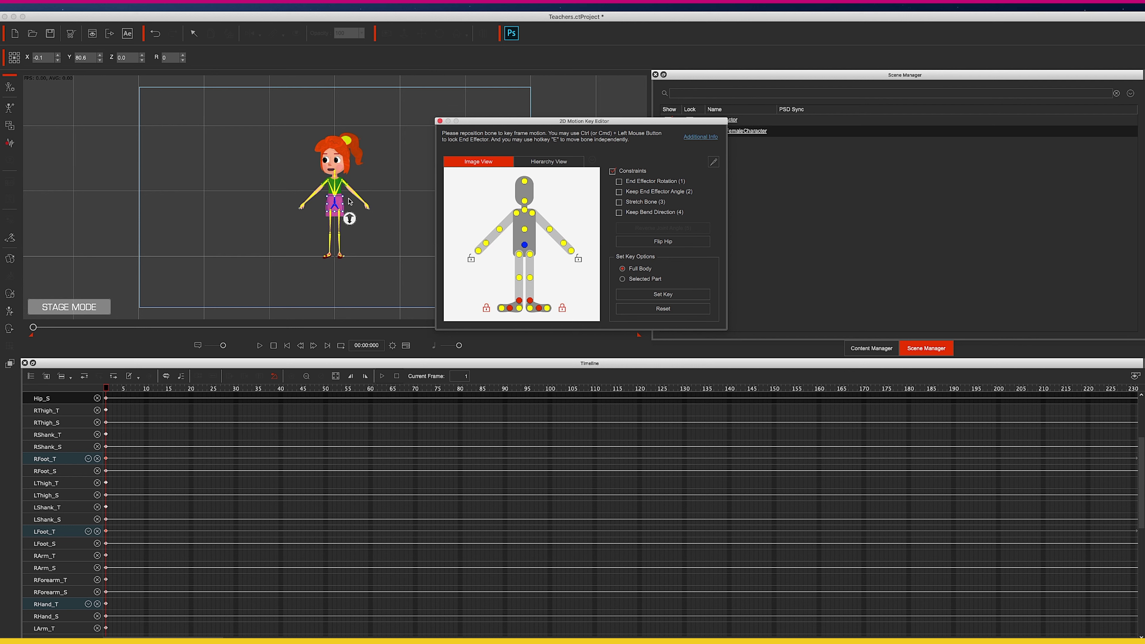
click(517, 214)
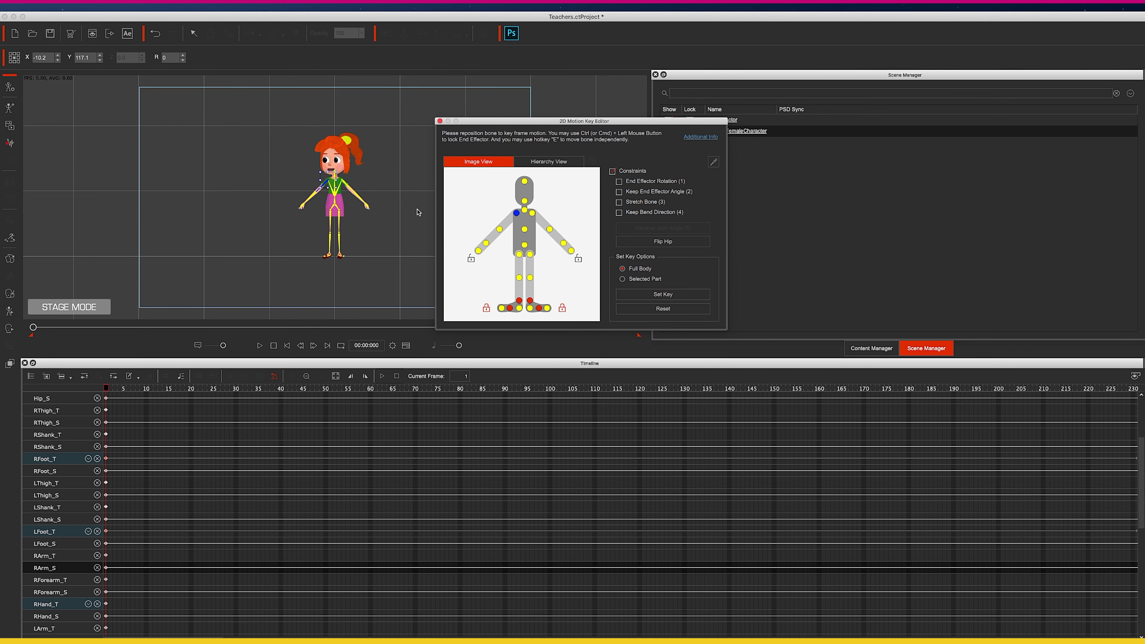
drag(319, 180, 318, 182)
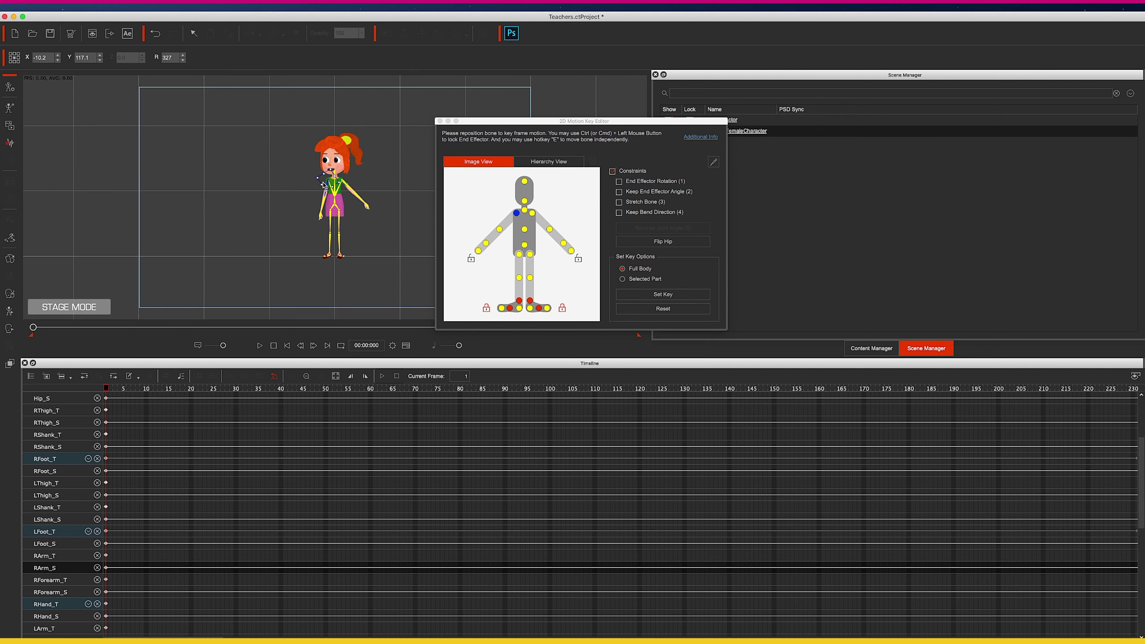
click(532, 213)
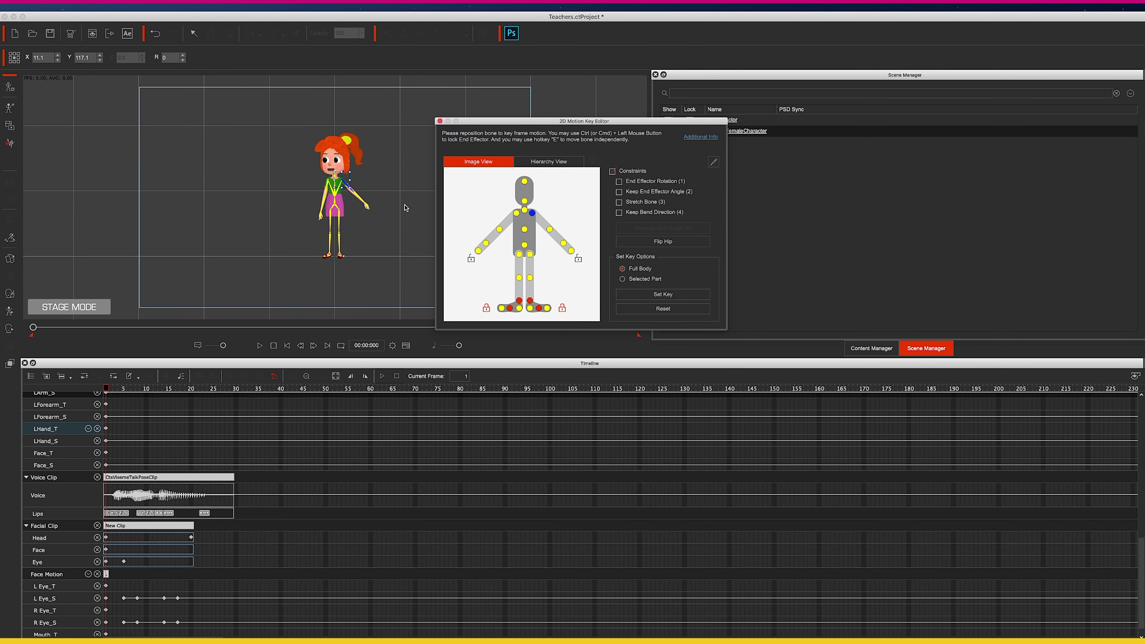
drag(354, 172, 353, 177)
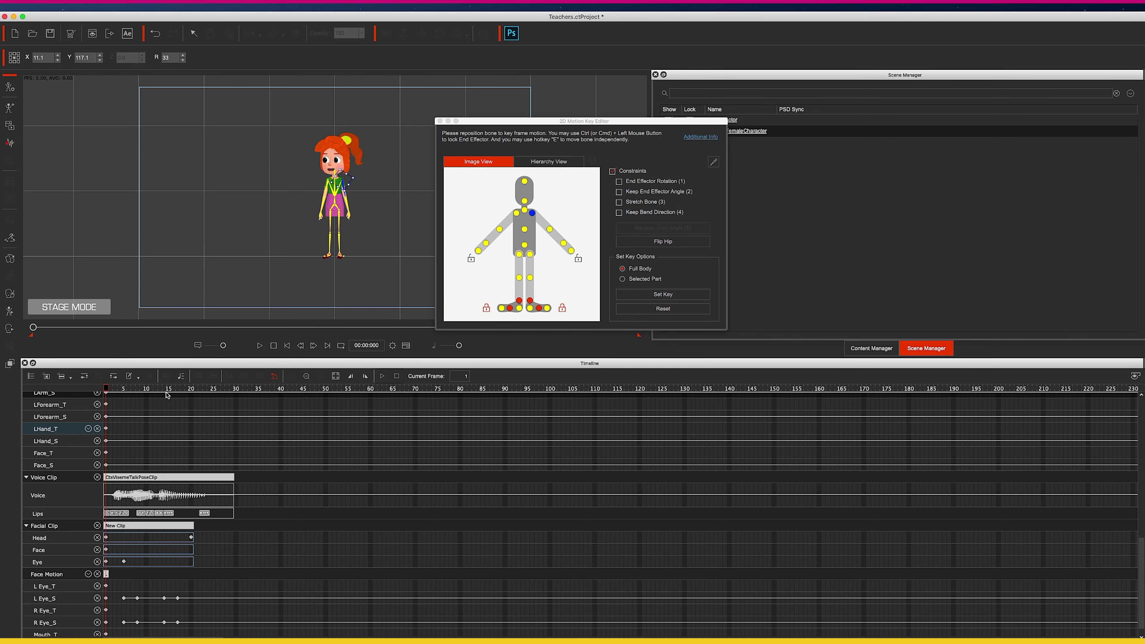
Key the forearms at frame 10, rotating the right forearm to 352 and the left forearm to 4
click(147, 389)
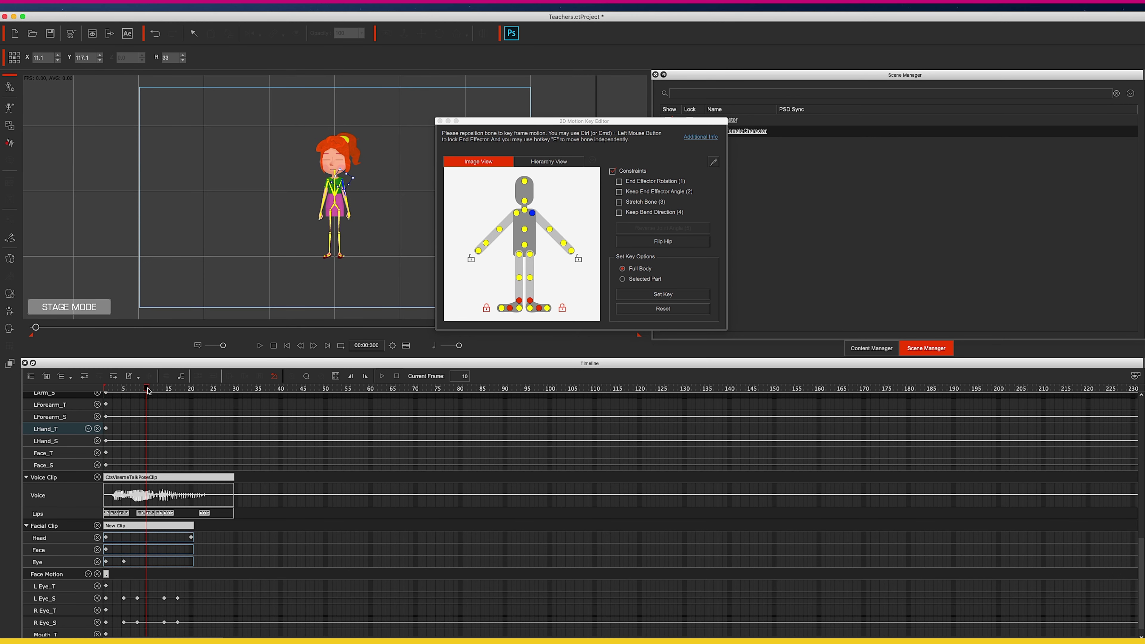
click(322, 197)
drag(322, 198, 311, 192)
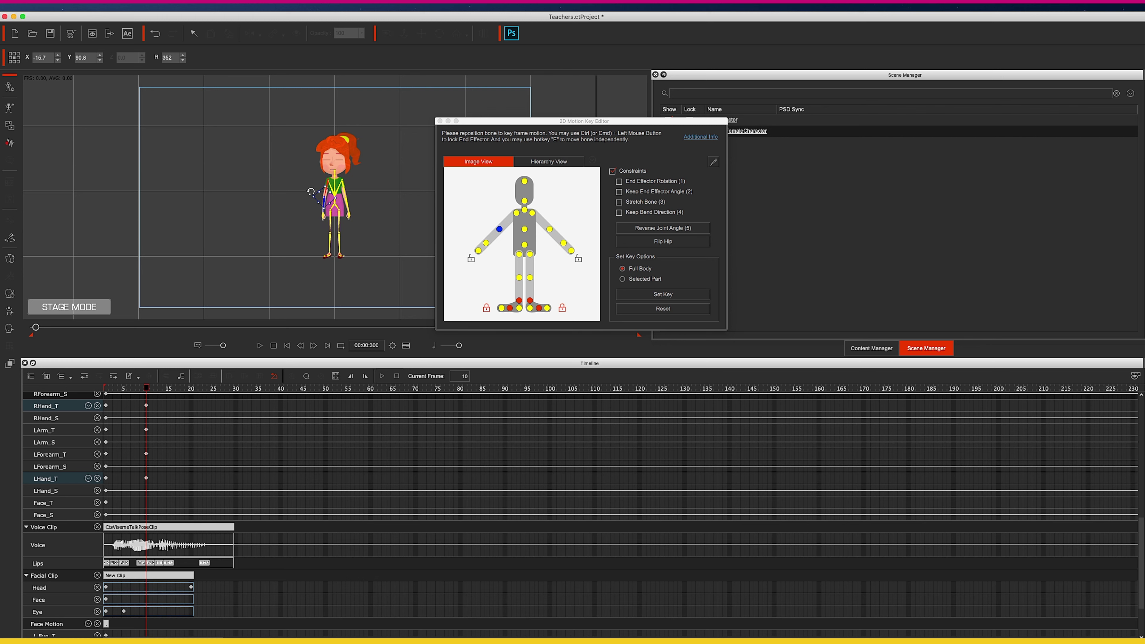
click(348, 198)
drag(353, 186, 351, 187)
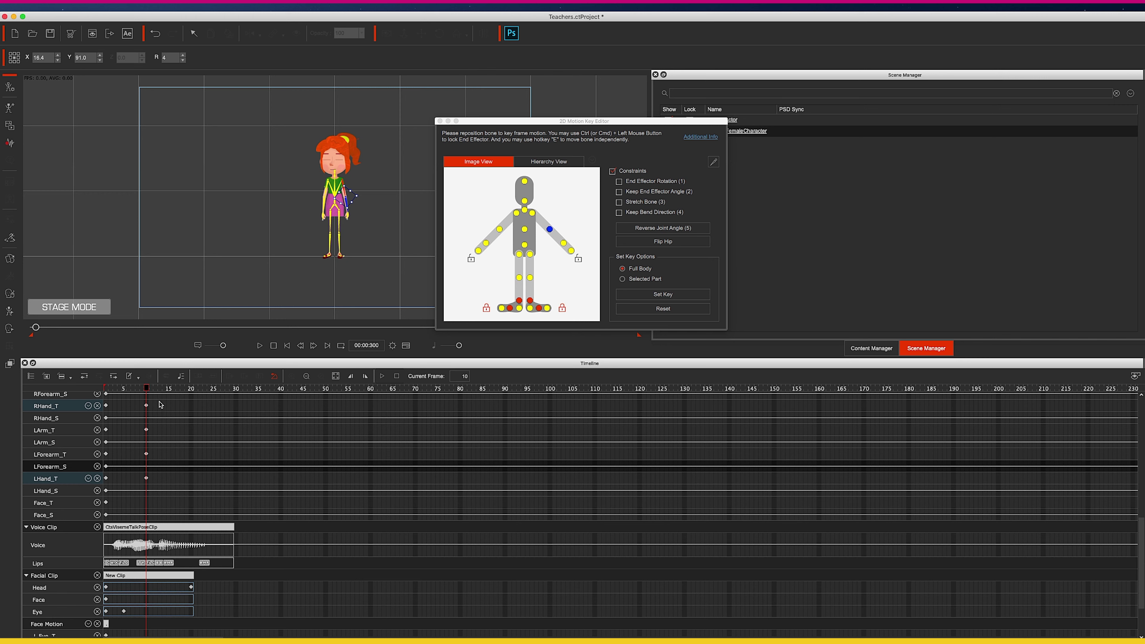
Play the arm motion from the first frame, review its body keys in the timeline and close the 2D Motion Key Editor
drag(147, 388, 66, 395)
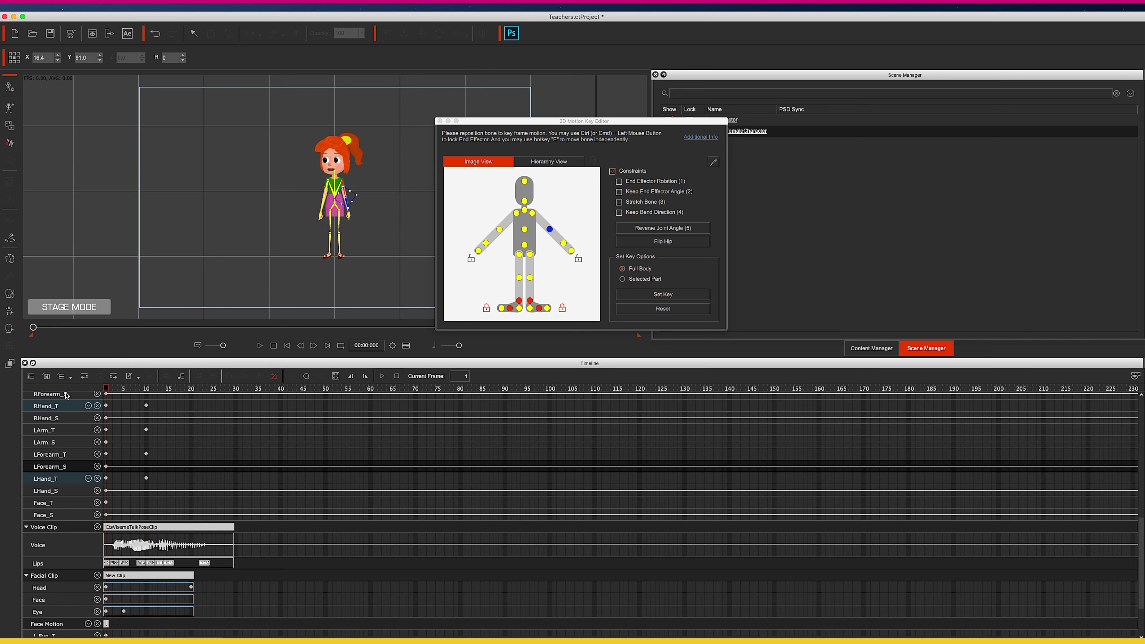
click(258, 346)
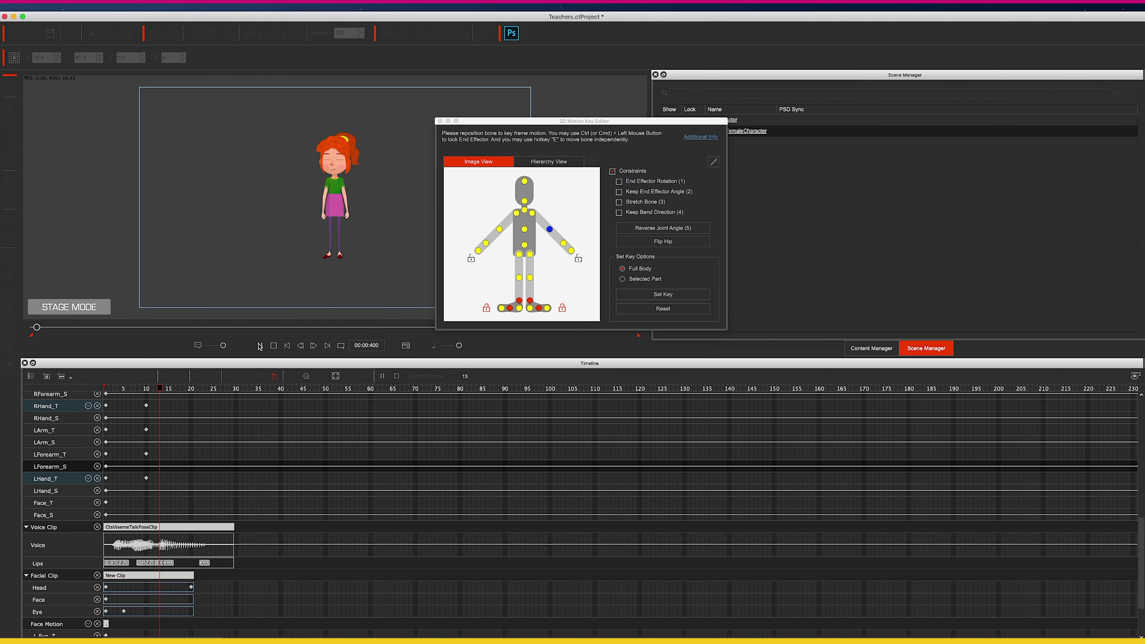
click(260, 345)
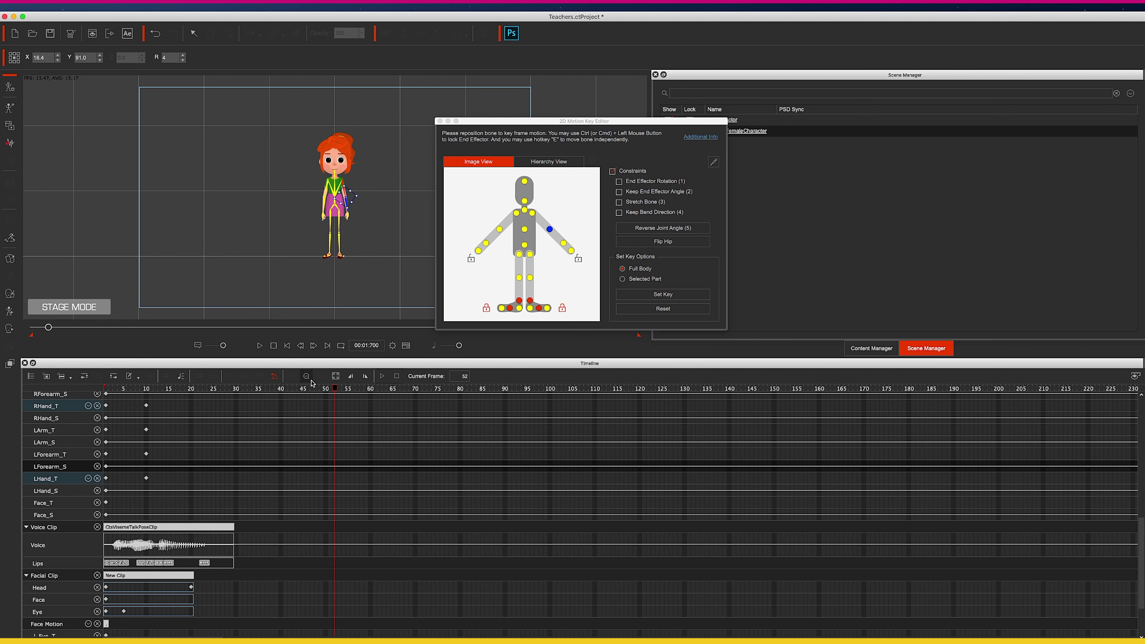
drag(334, 388, 80, 415)
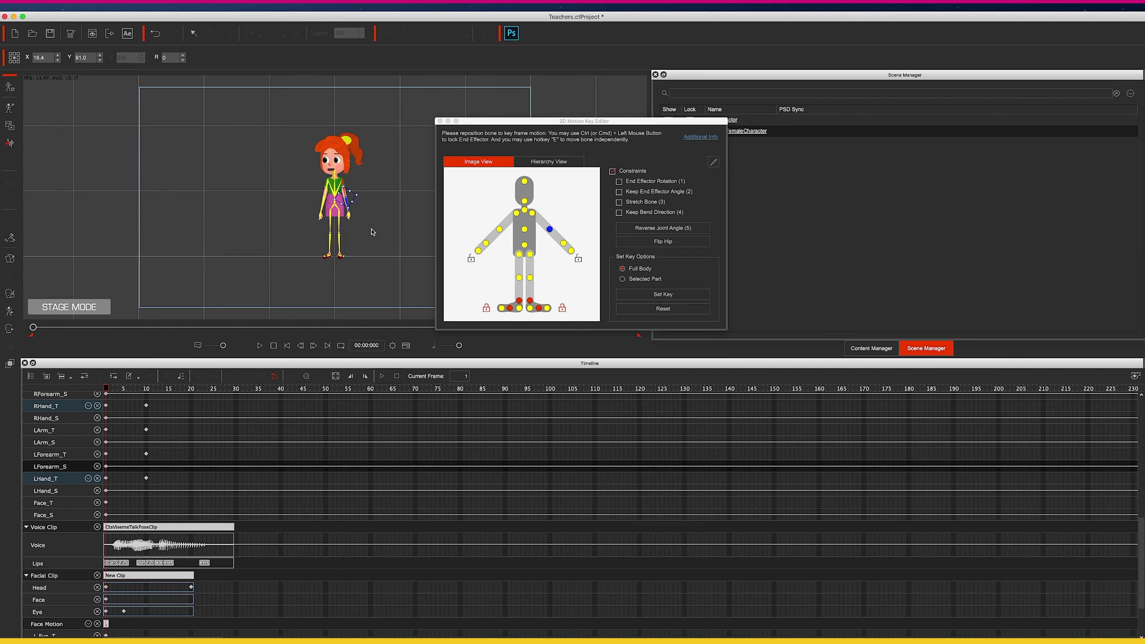
click(261, 348)
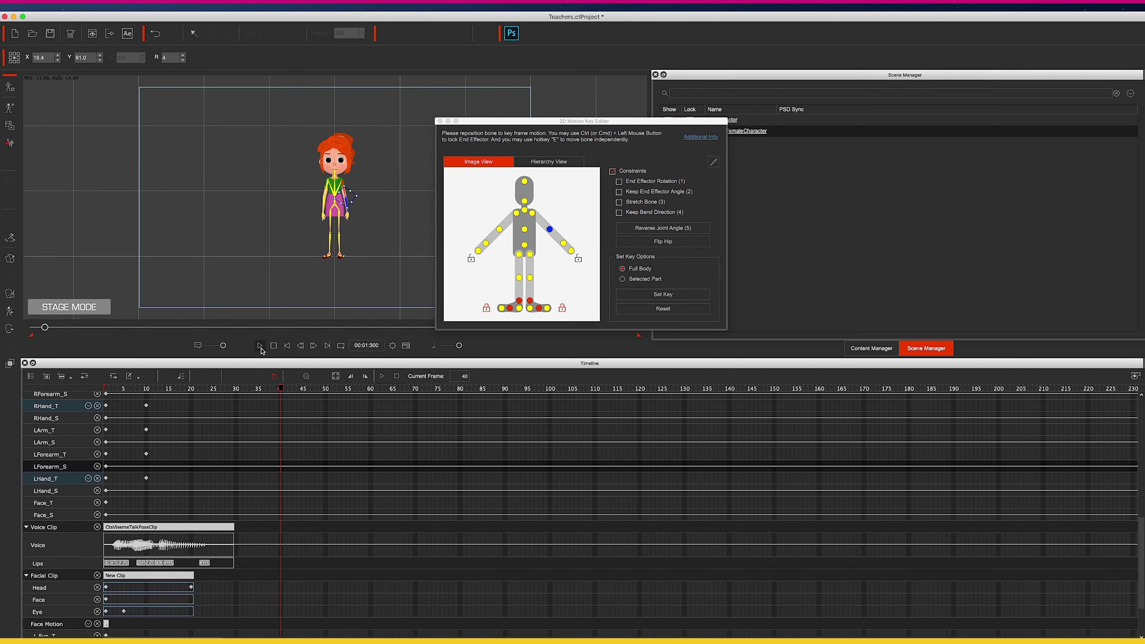
scroll(343, 443, up, 20)
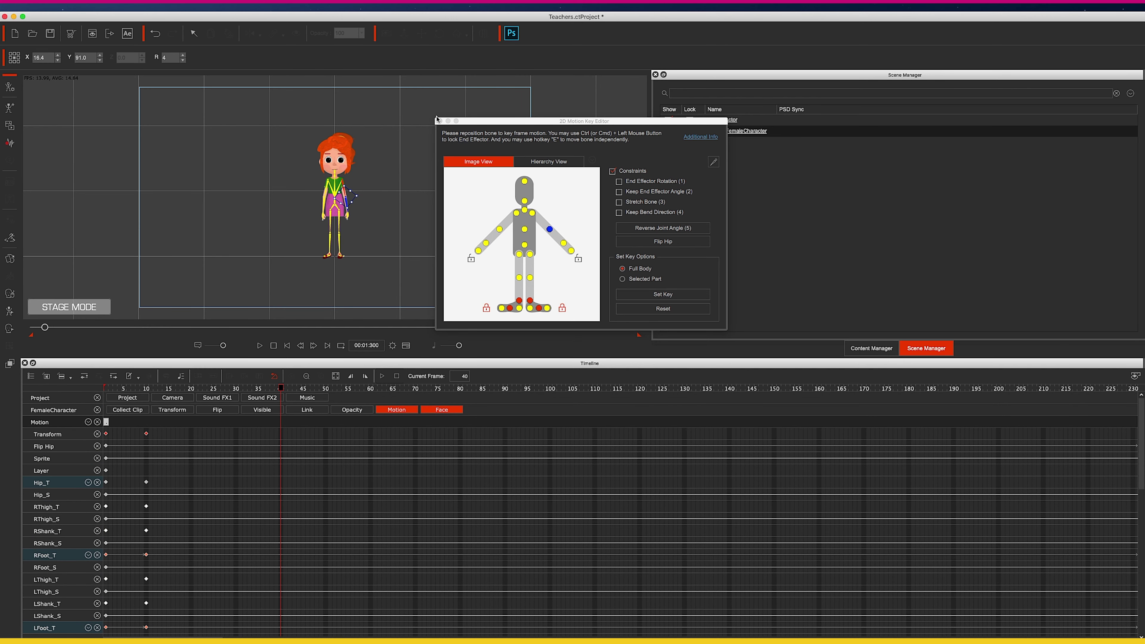
click(439, 122)
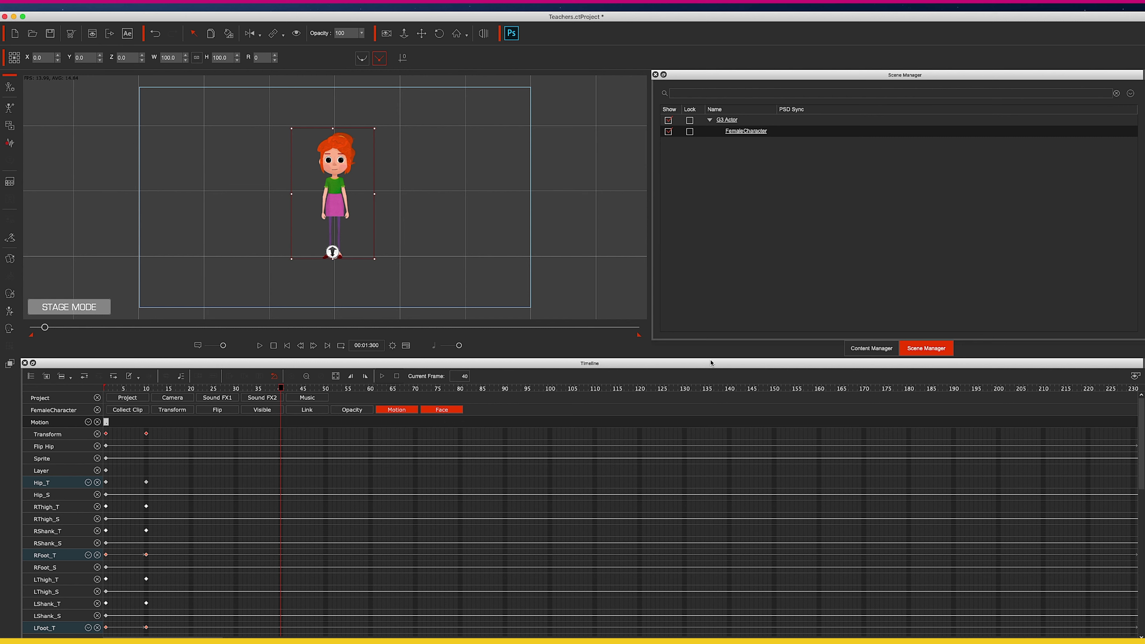
Enlarge the stage area by shrinking the timeline, and show the animation templates in the Content Manager
drag(710, 359, 710, 473)
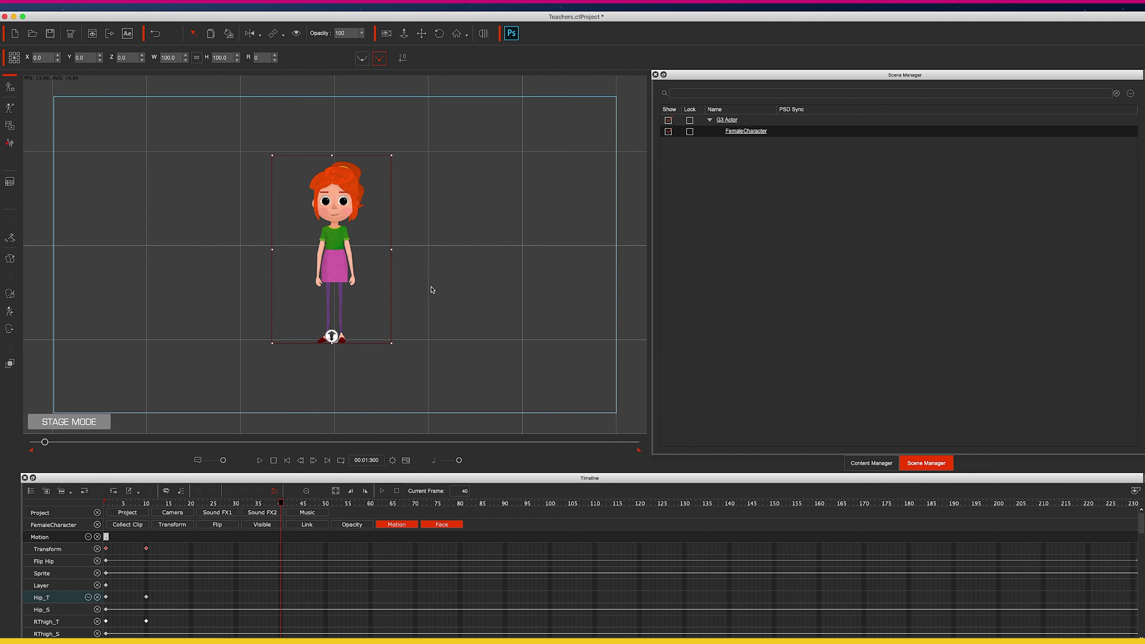
click(873, 464)
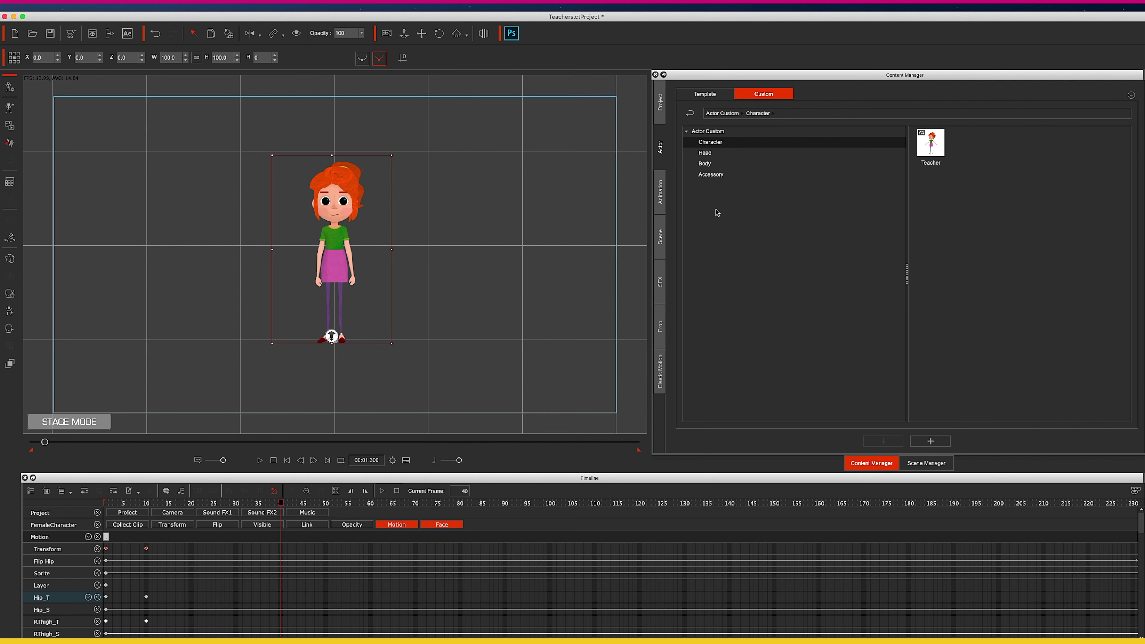
click(660, 197)
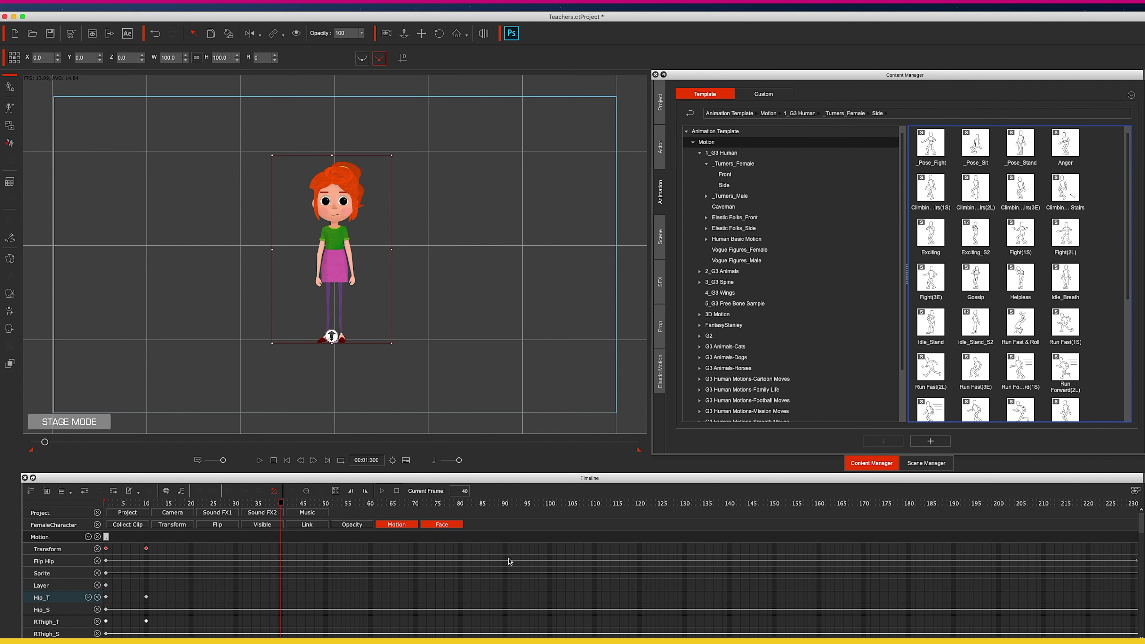
scroll(510, 562, down, 10)
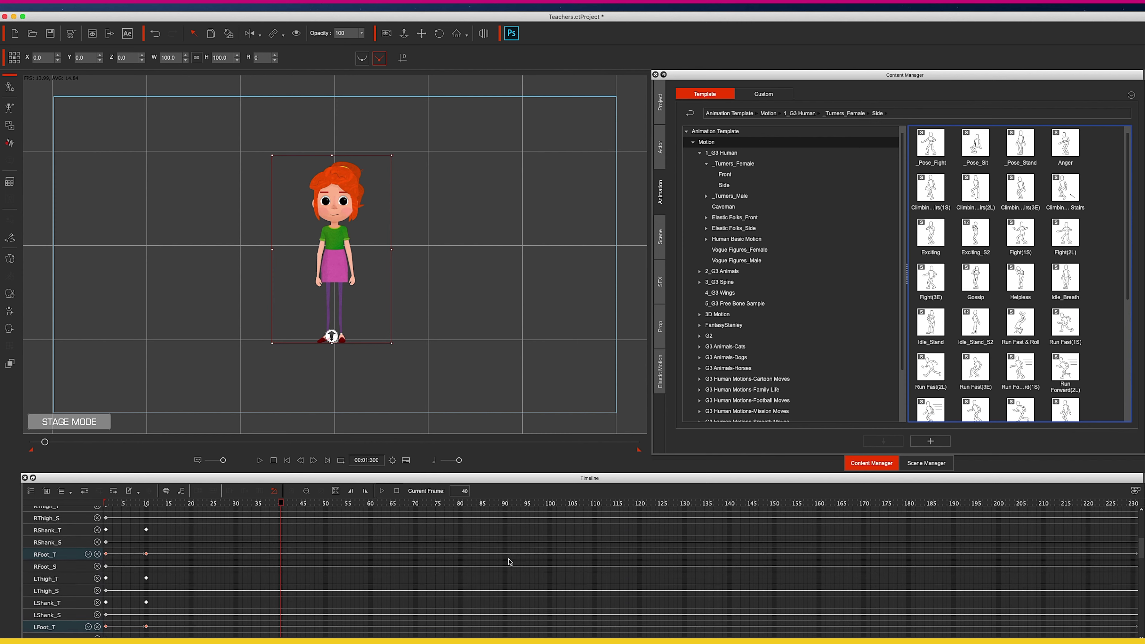
scroll(510, 561, up, 4)
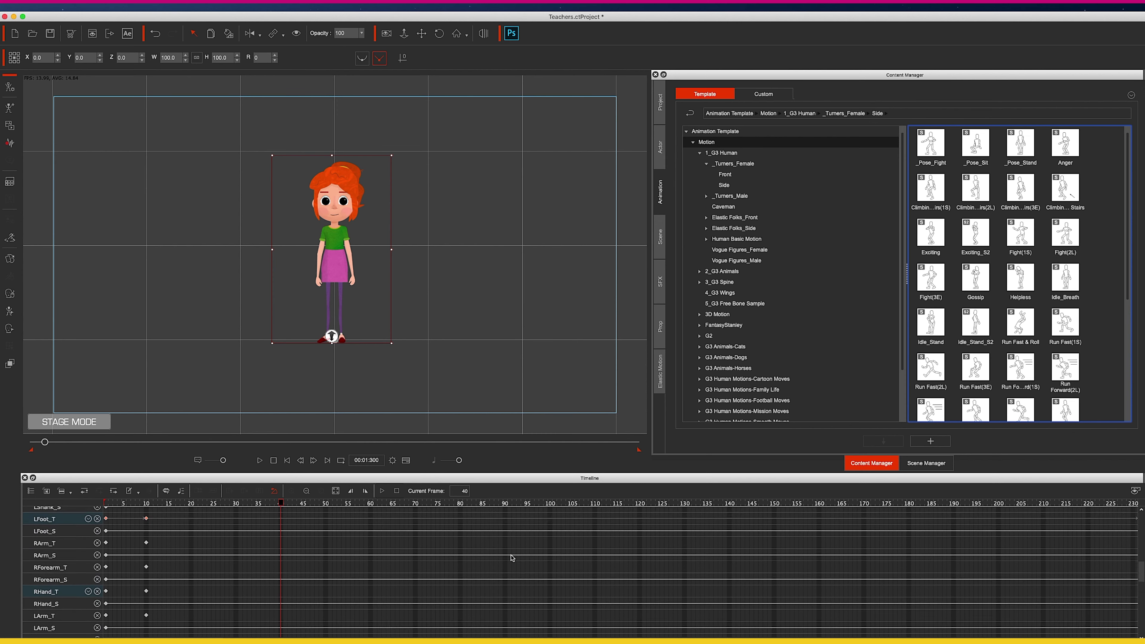
scroll(512, 556, up, 5)
Apply the Stand_03 motion from the Elastic Folks_Front Idle & Talk templates to the female character at frame 43
click(724, 175)
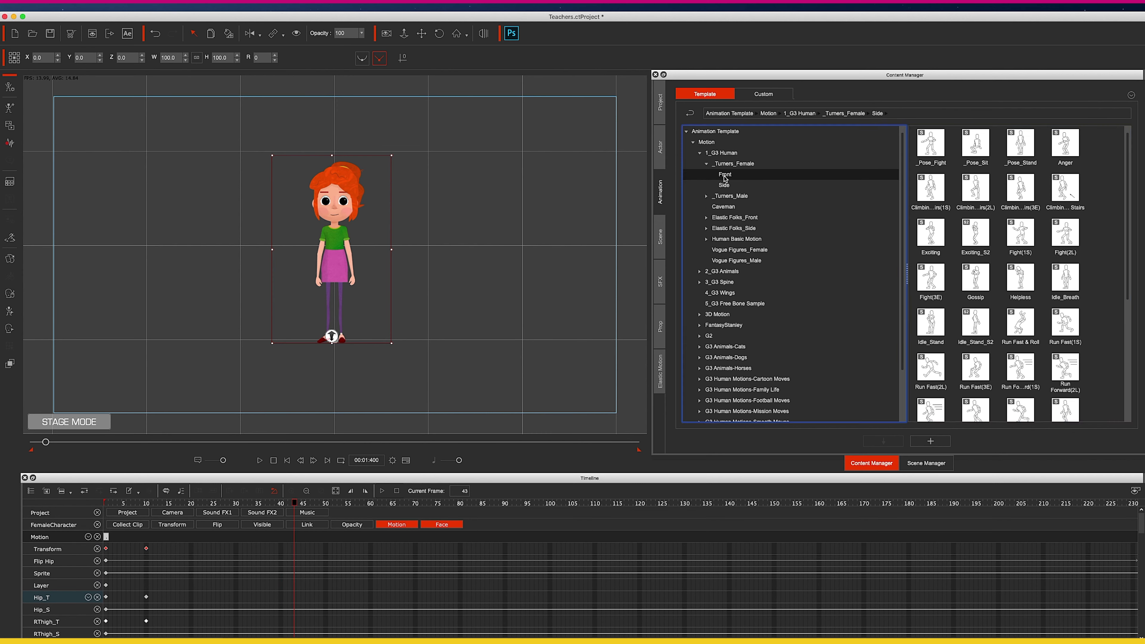
click(707, 218)
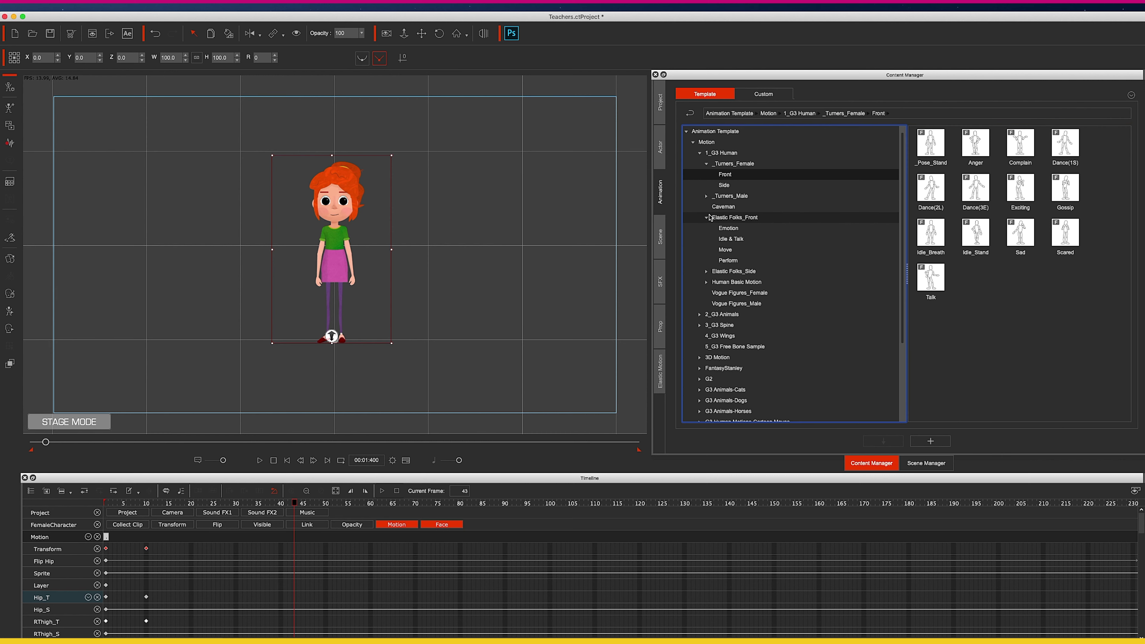
click(731, 239)
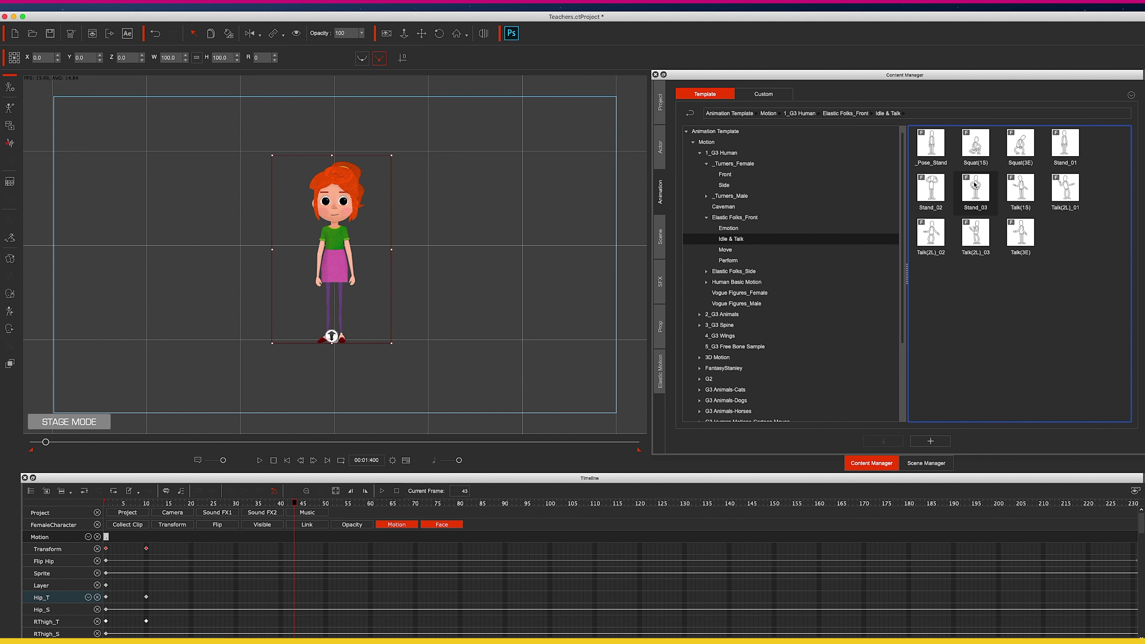
drag(981, 189, 328, 230)
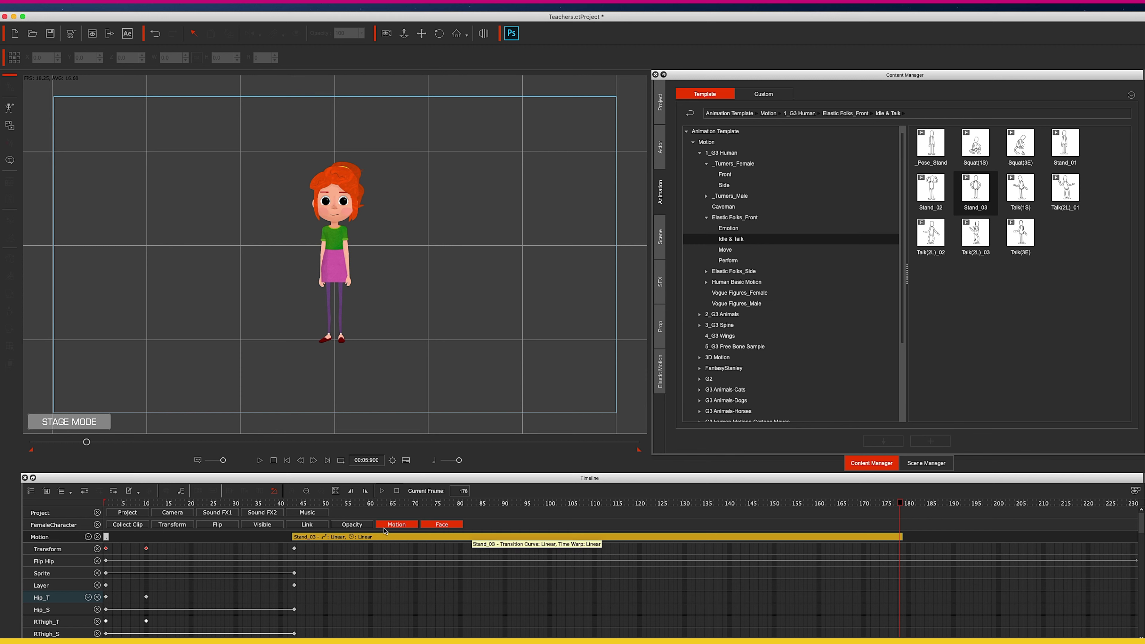
Scrub through the Stand_03 motion clip, collapse the Motion template folder and return to the first frame
drag(296, 503, 869, 510)
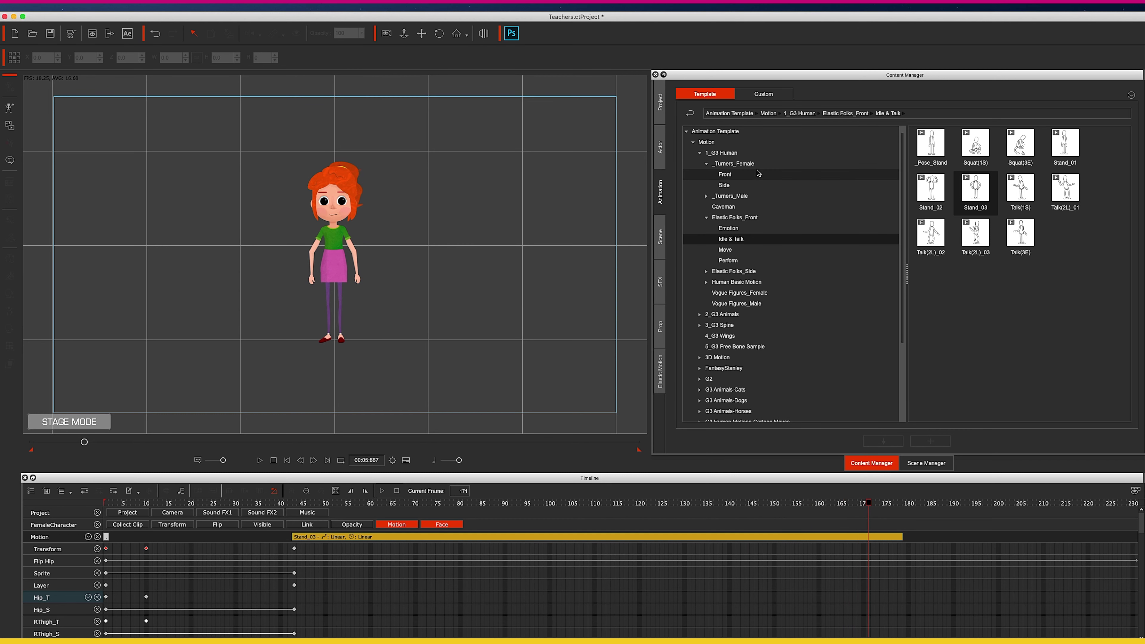
click(694, 142)
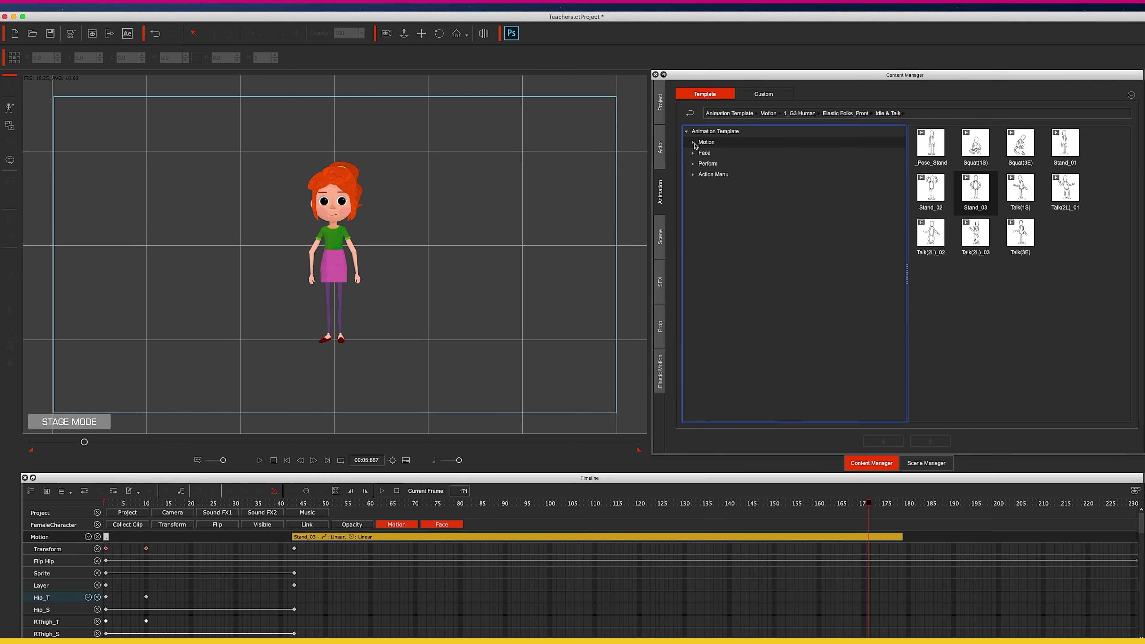
click(288, 461)
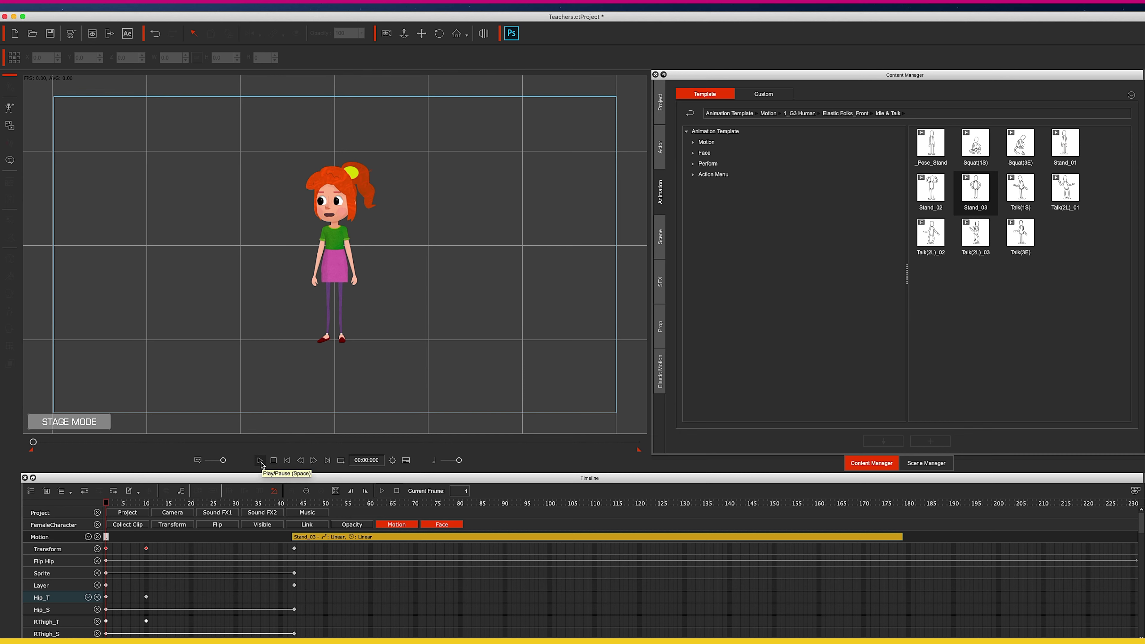
Browse the scene templates and place the Park_02 scene on the stage behind the character
click(660, 240)
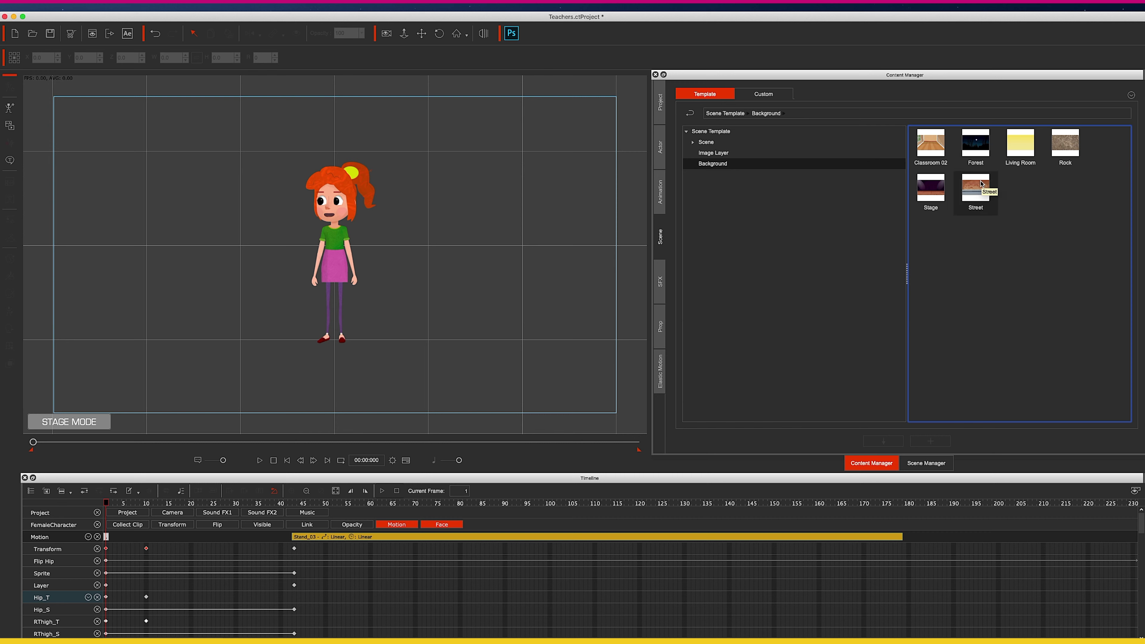
click(695, 145)
click(725, 154)
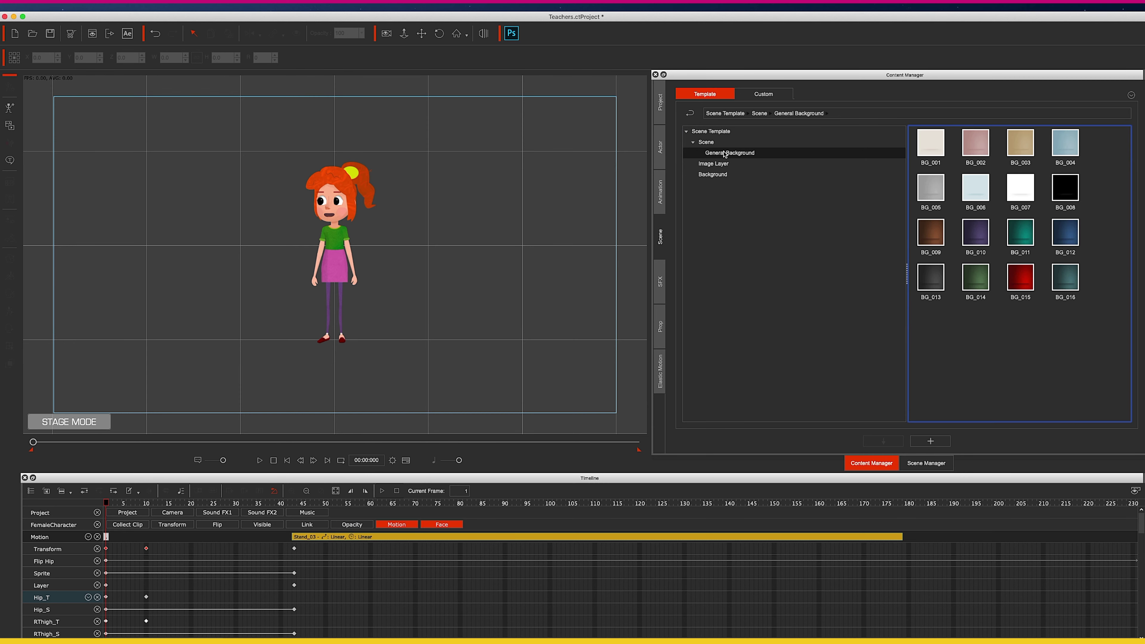
click(717, 165)
click(719, 175)
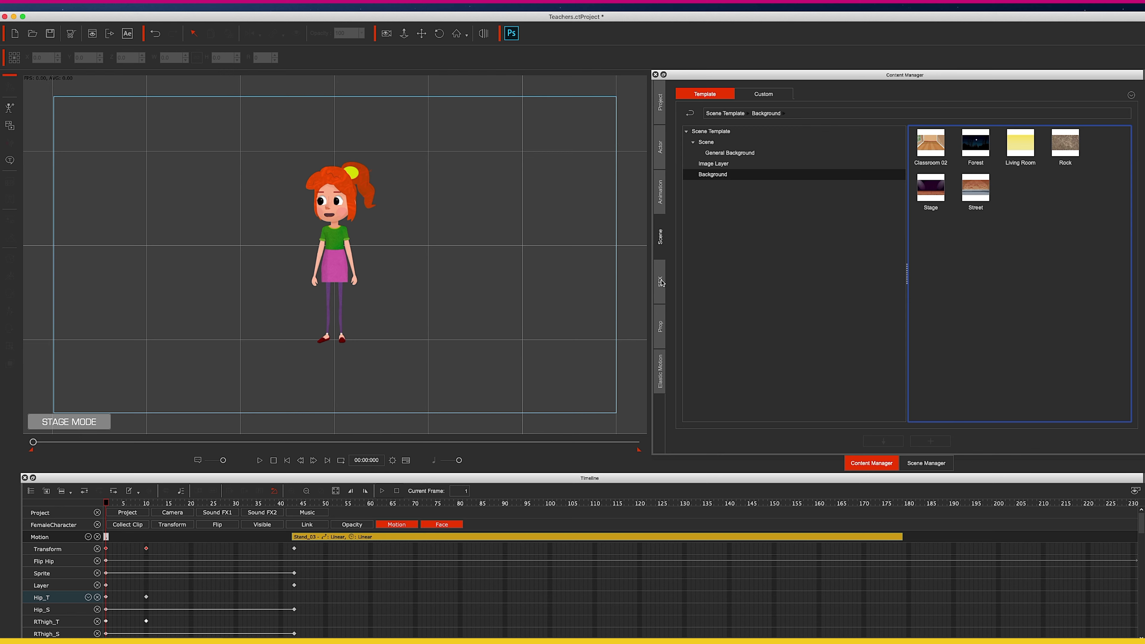
click(708, 142)
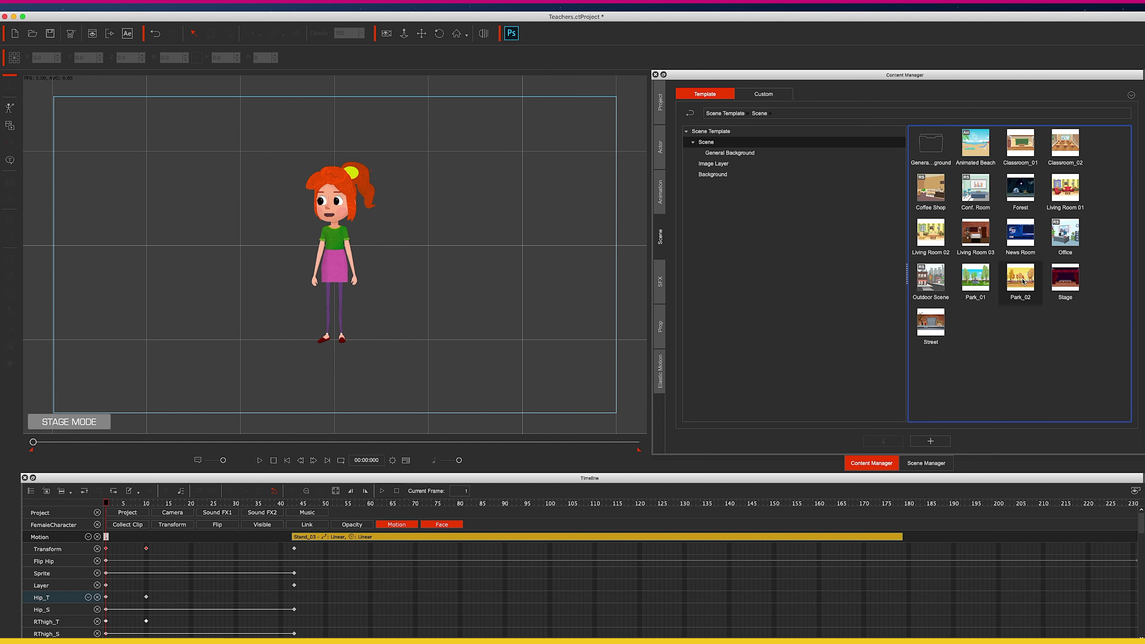
drag(1023, 280, 434, 272)
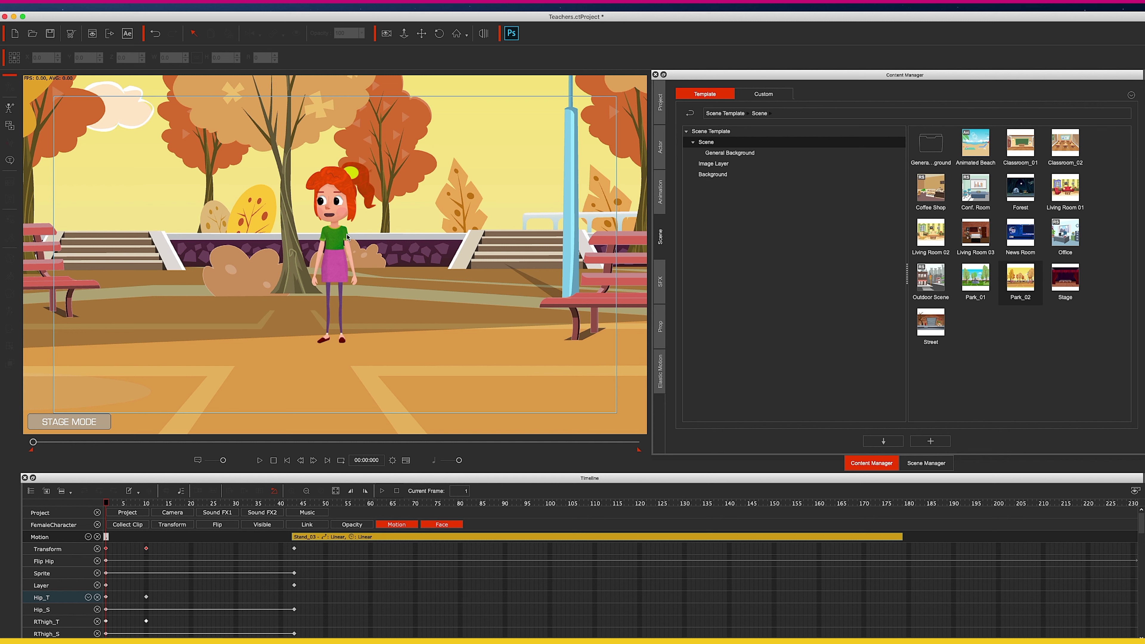
Move the female character left of the stage centre and set her position to X -33.5 and Y -8.0
click(338, 242)
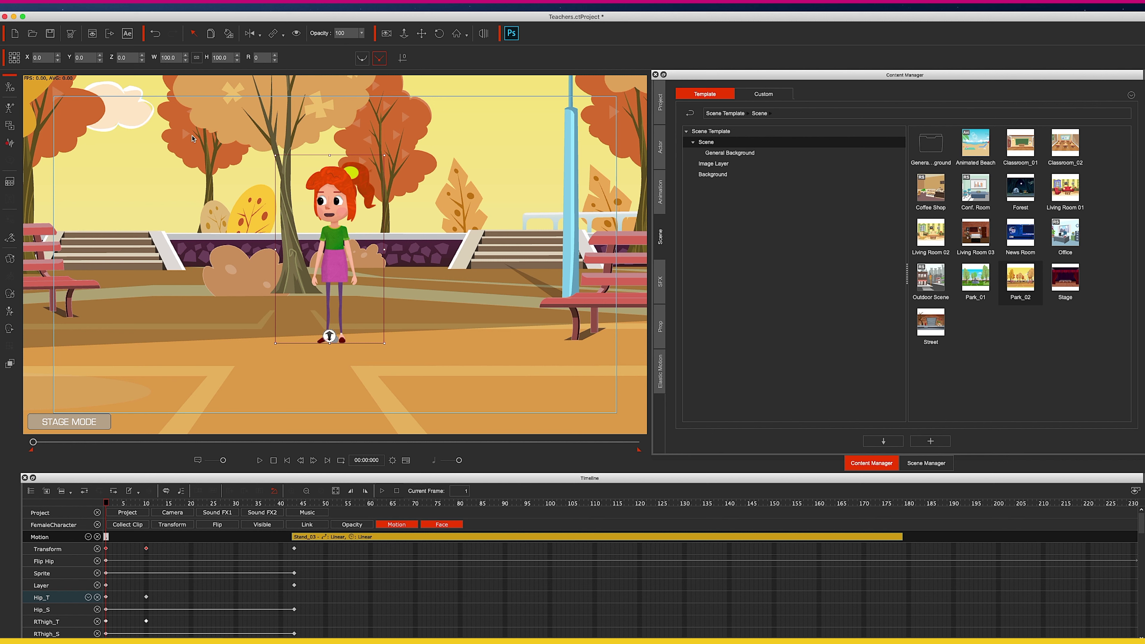
drag(334, 243, 305, 242)
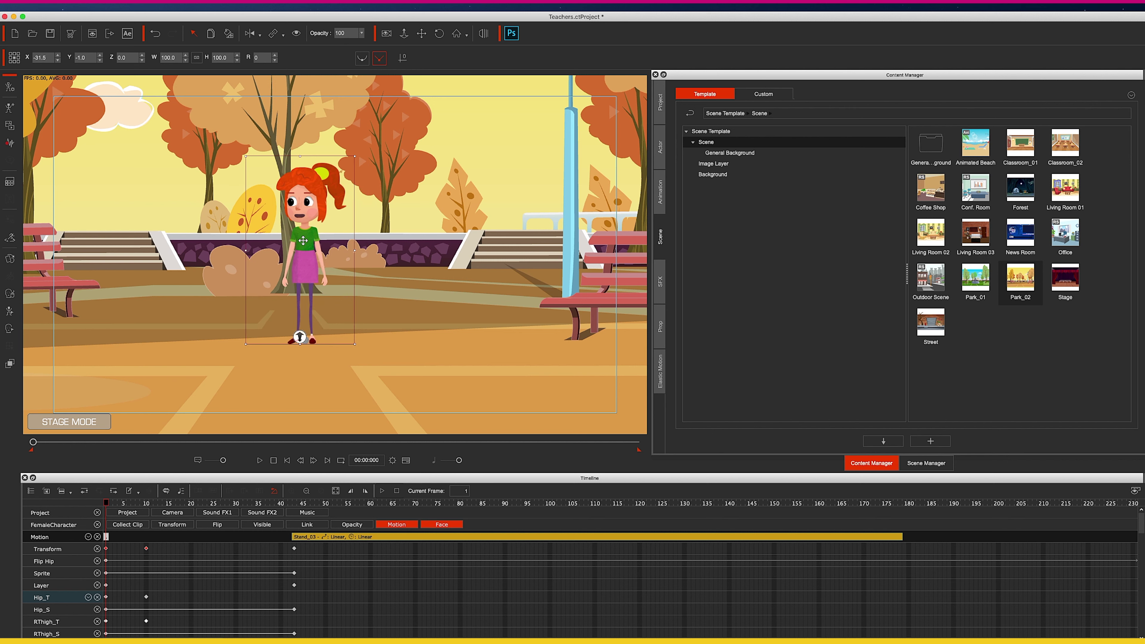
click(58, 59)
click(58, 59)
click(100, 60)
click(100, 60)
click(100, 60)
click(100, 60)
click(100, 60)
click(100, 60)
click(100, 60)
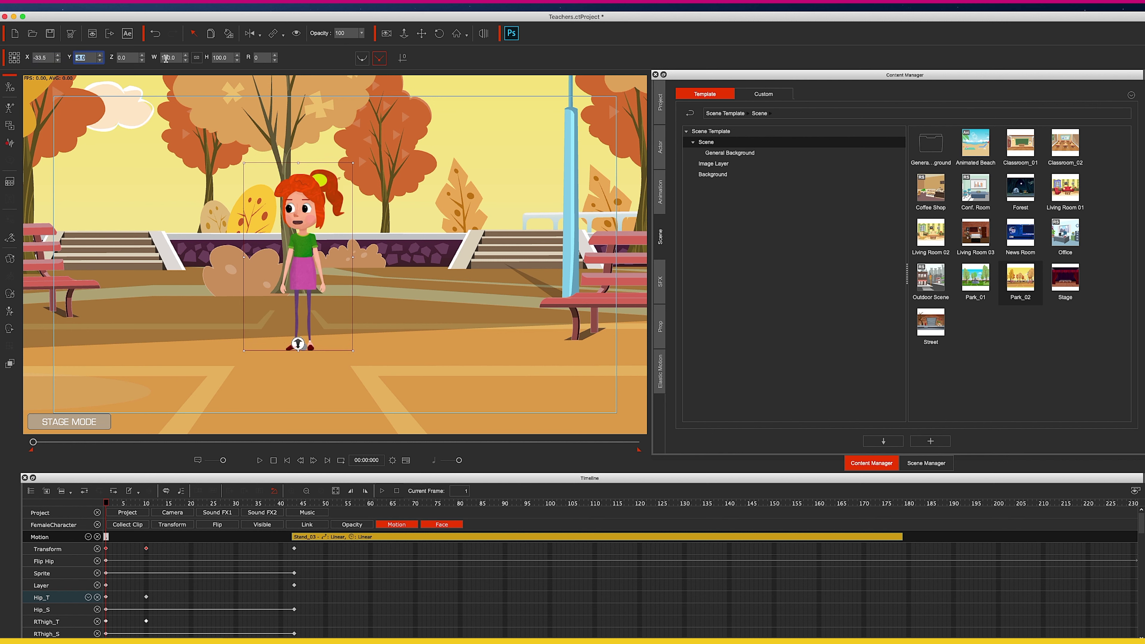
Try scaling the female character to 103 in width and height, and undo the scaling
drag(352, 162, 355, 157)
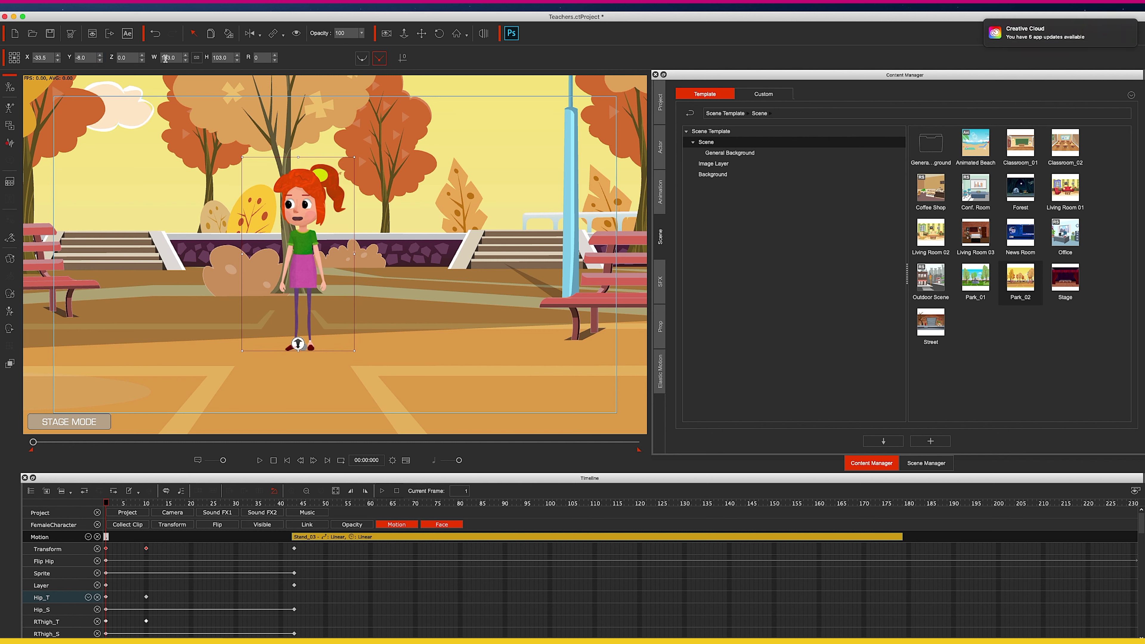
click(172, 57)
key(Return)
key(Tab)
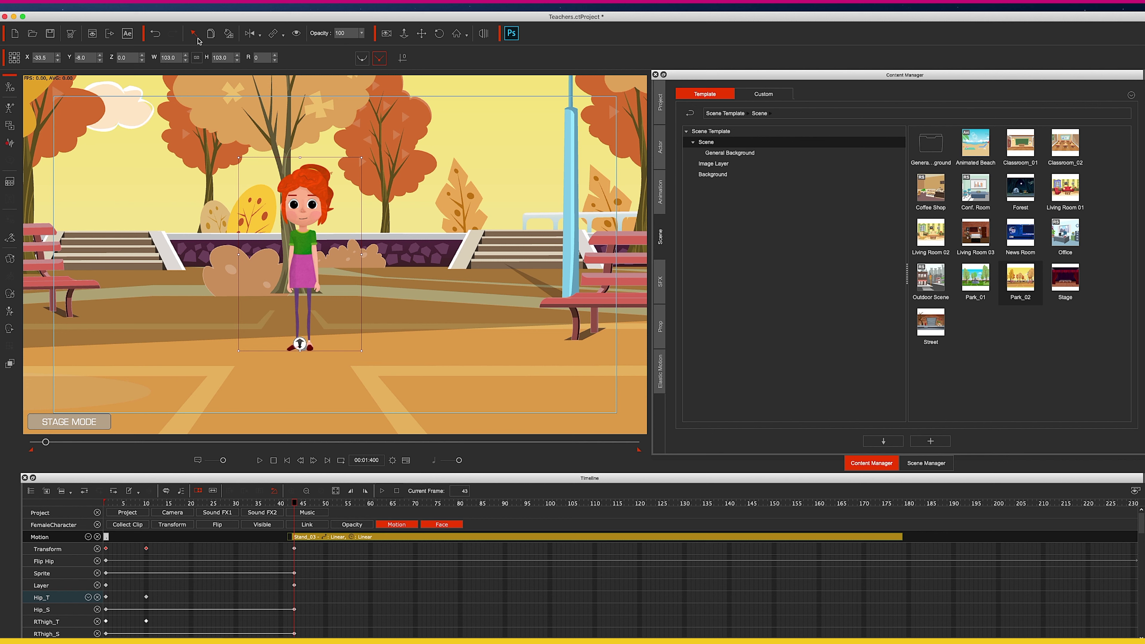
key(super+z)
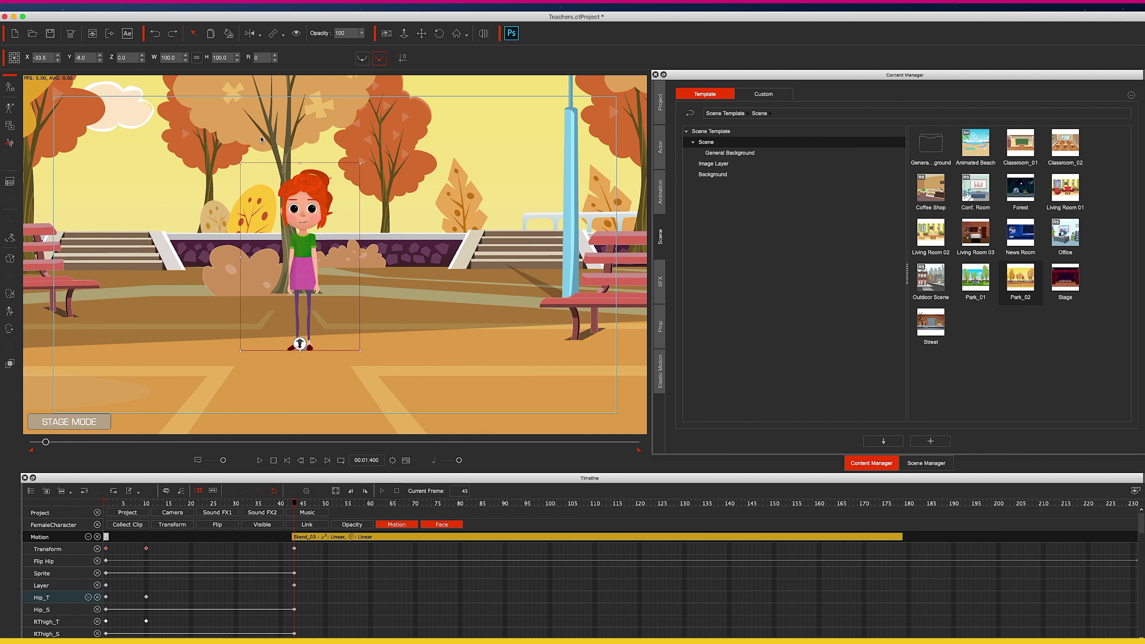
Play the animation from the first frame, stop it and move the playhead back to about frame 26
click(287, 460)
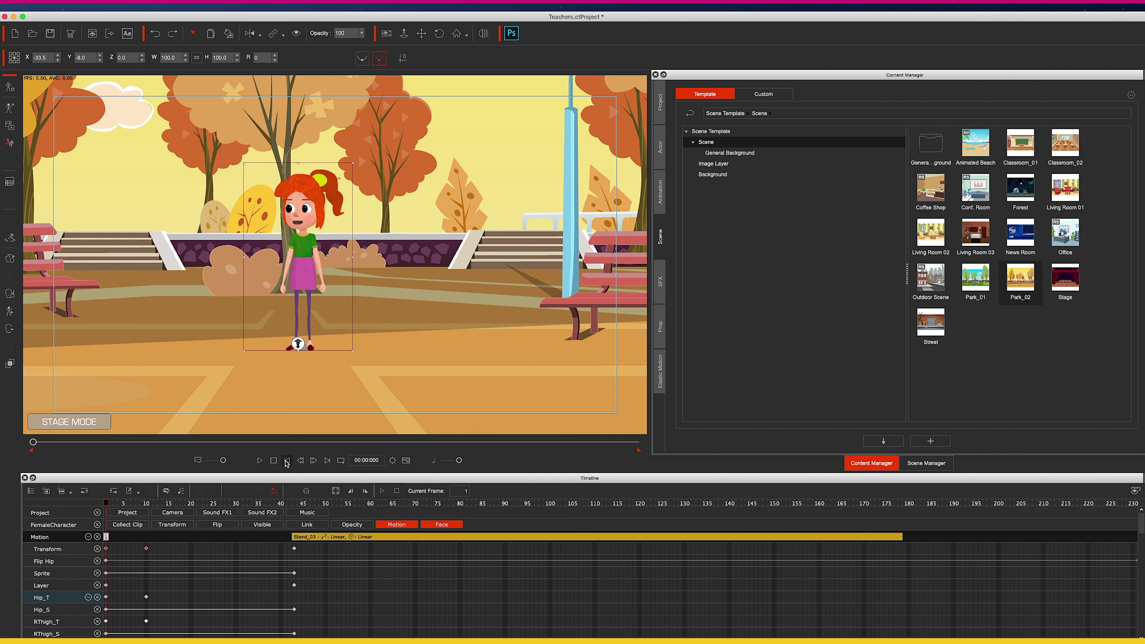
click(264, 461)
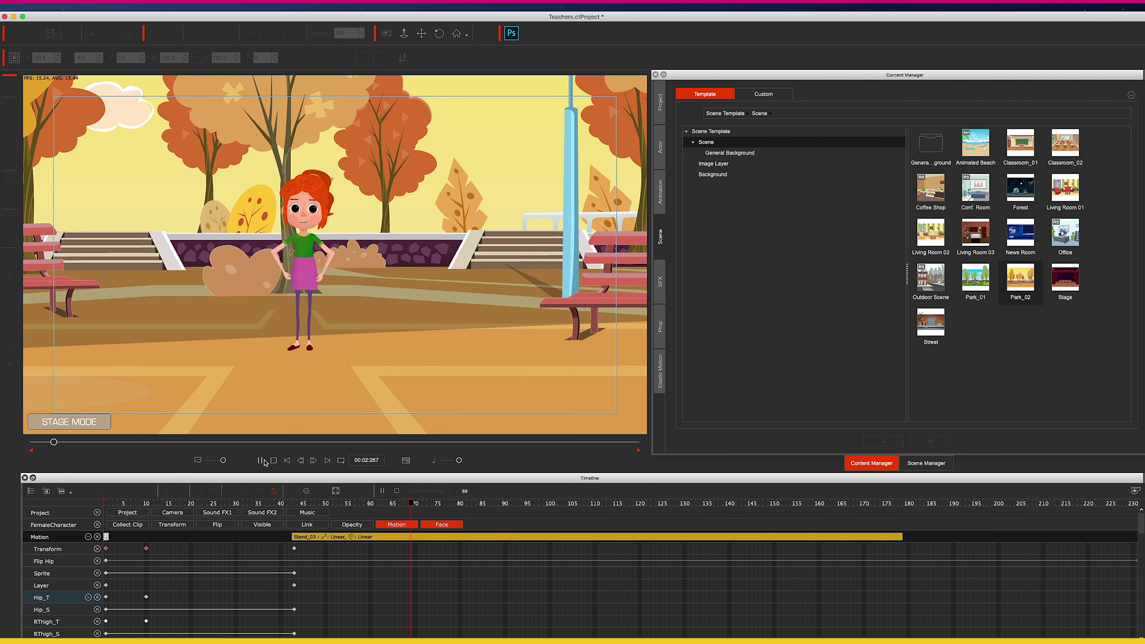
click(264, 461)
drag(245, 505, 217, 505)
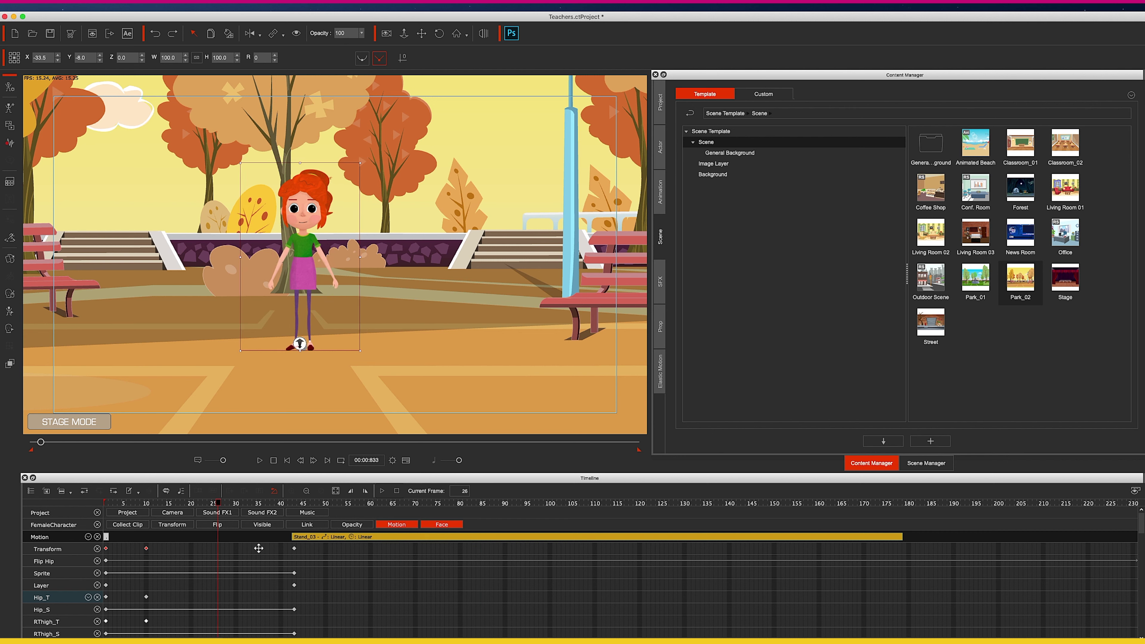
Try deleting the arm, forearm and hand keys at frame 43 in the timeline, and undo the deletions
scroll(280, 591, down, 5)
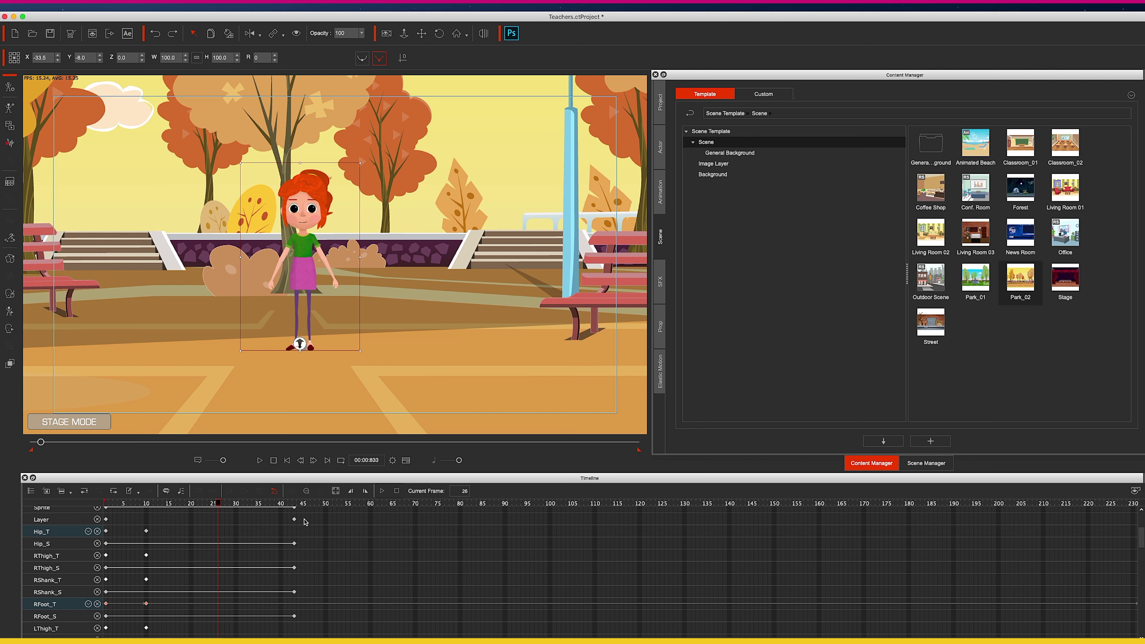
scroll(310, 559, down, 8)
scroll(310, 559, down, 8)
scroll(310, 560, down, 3)
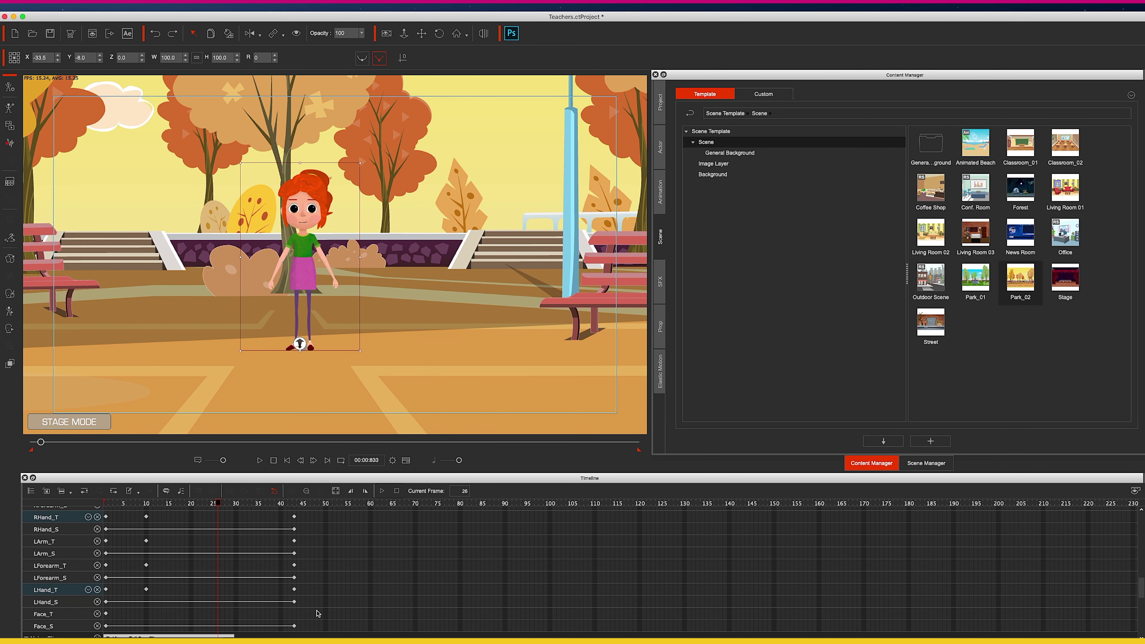
drag(310, 610, 288, 516)
right_click(297, 519)
click(301, 524)
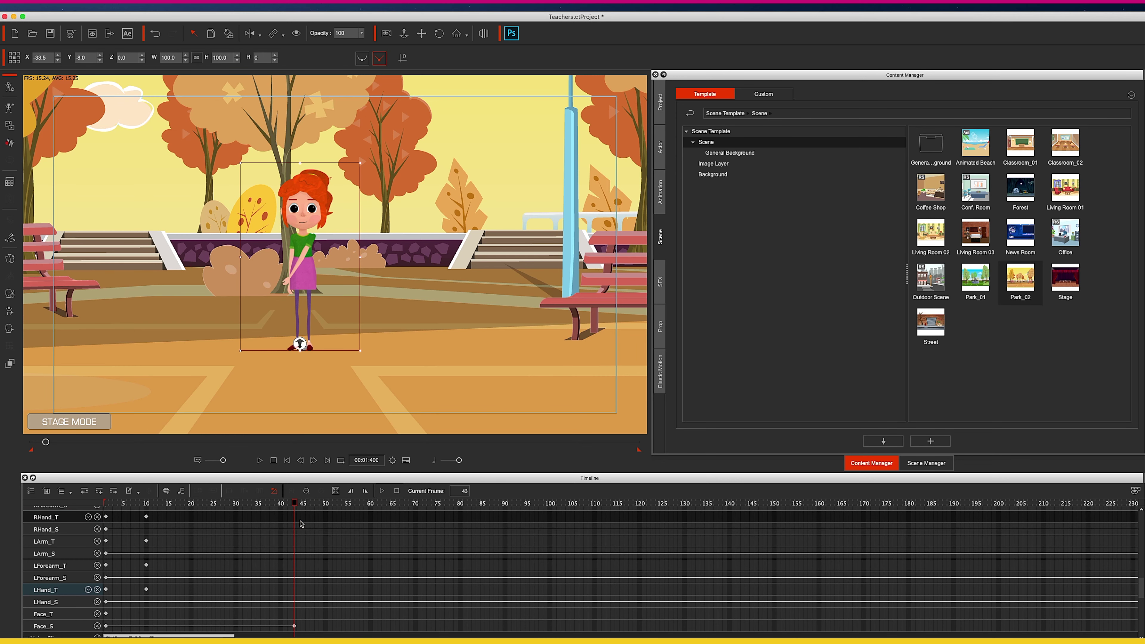
scroll(306, 550, up, 3)
drag(306, 551, 293, 512)
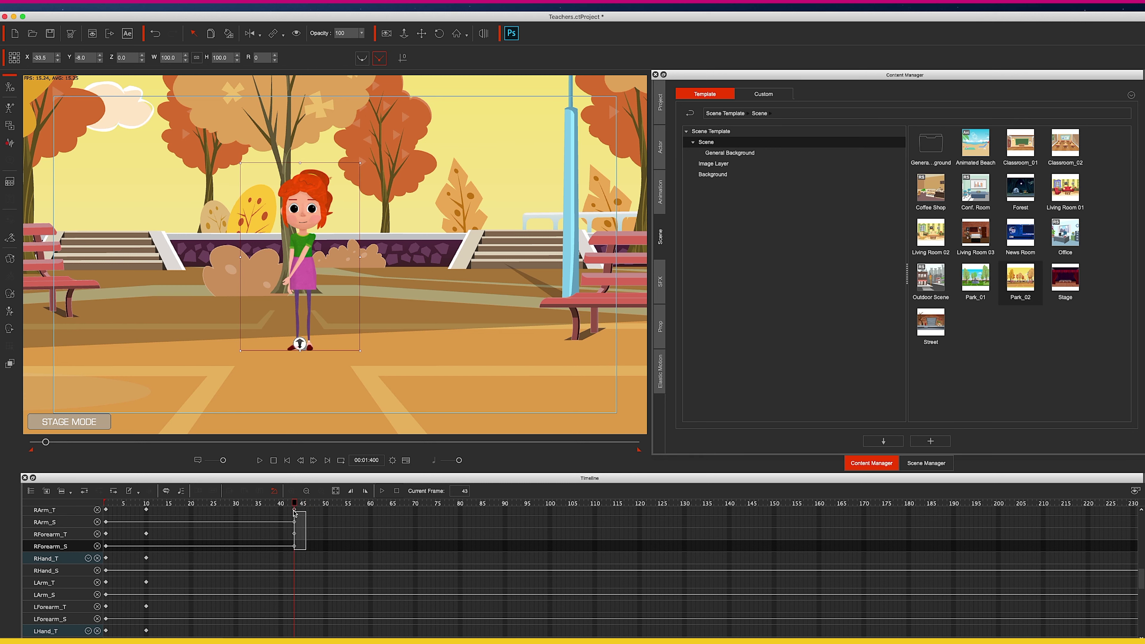
right_click(293, 512)
click(301, 518)
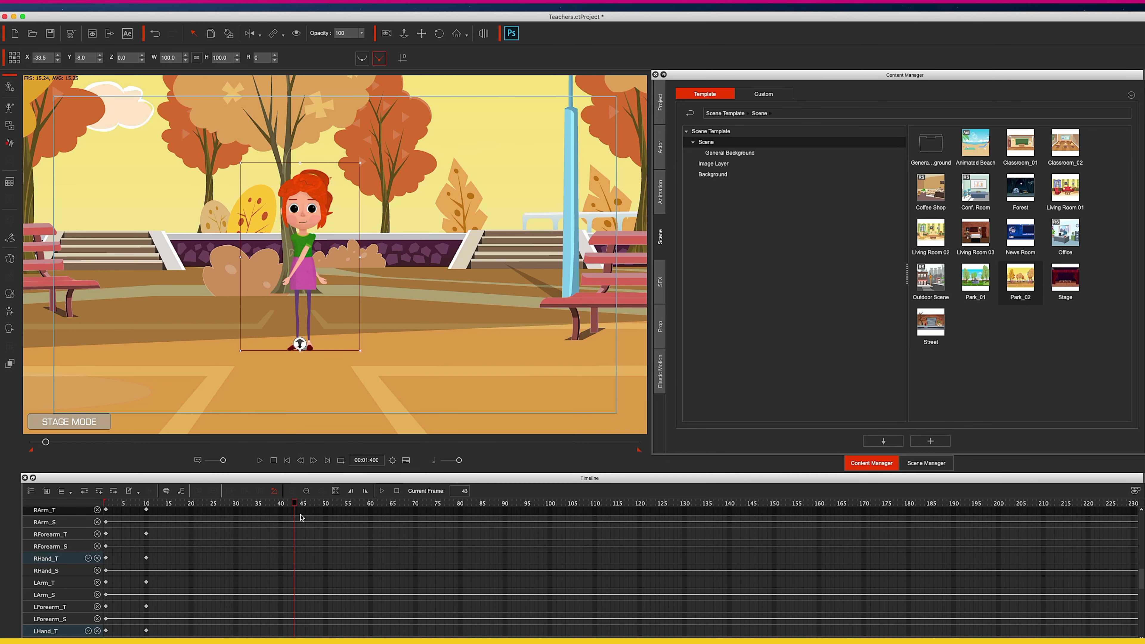
key(super+z)
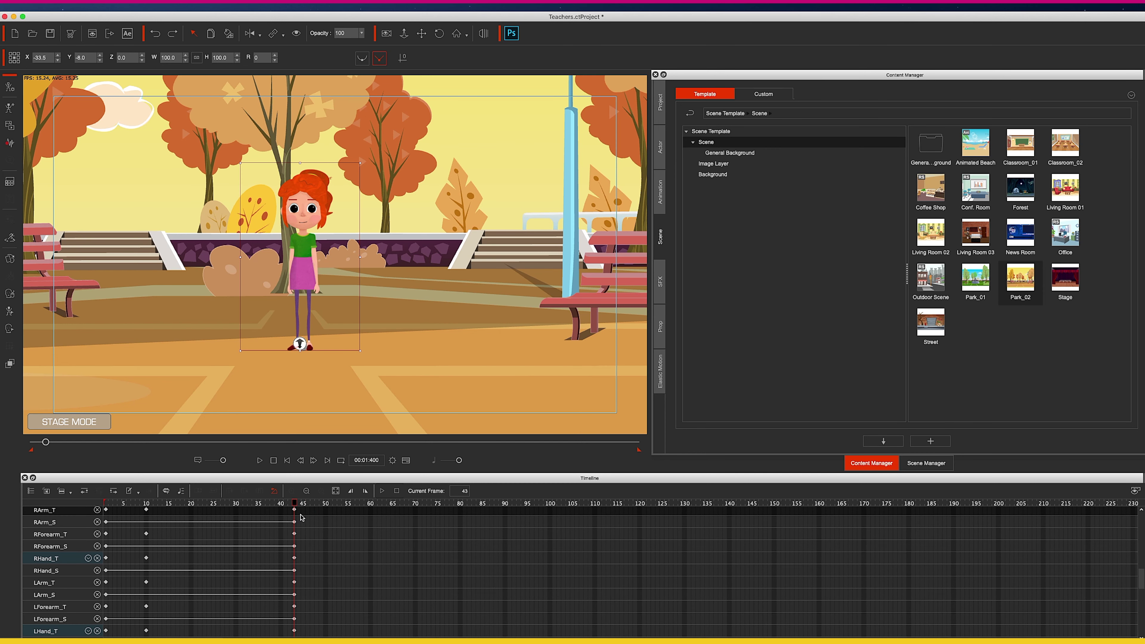
At frame 29, reposition the character's right and left arms with the 2D Motion Key Editor
drag(295, 504, 232, 500)
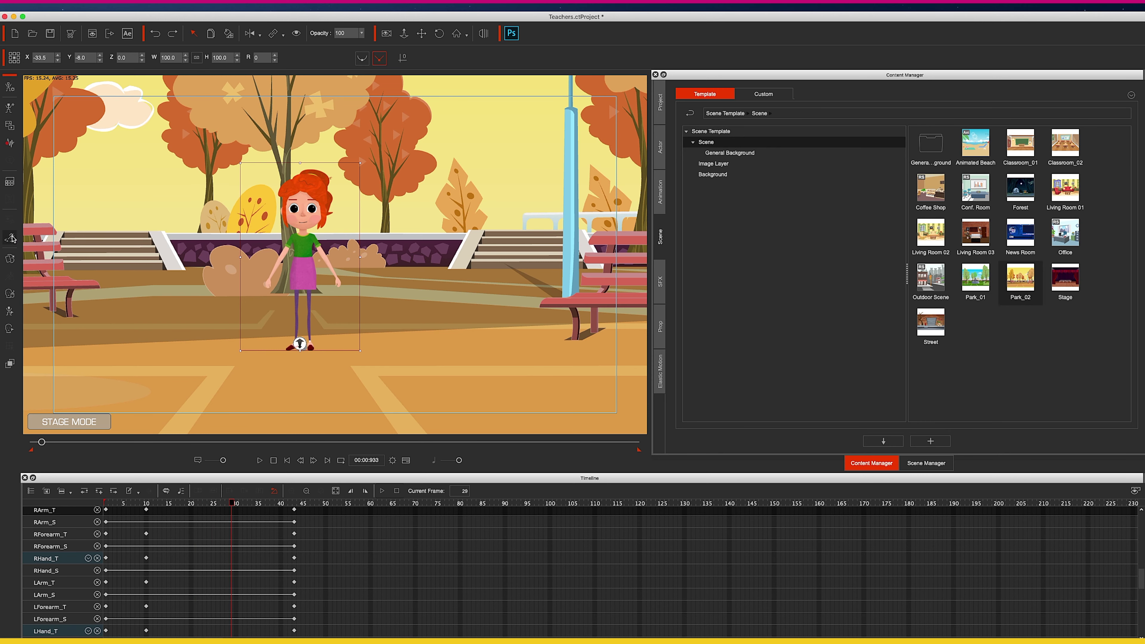
click(9, 312)
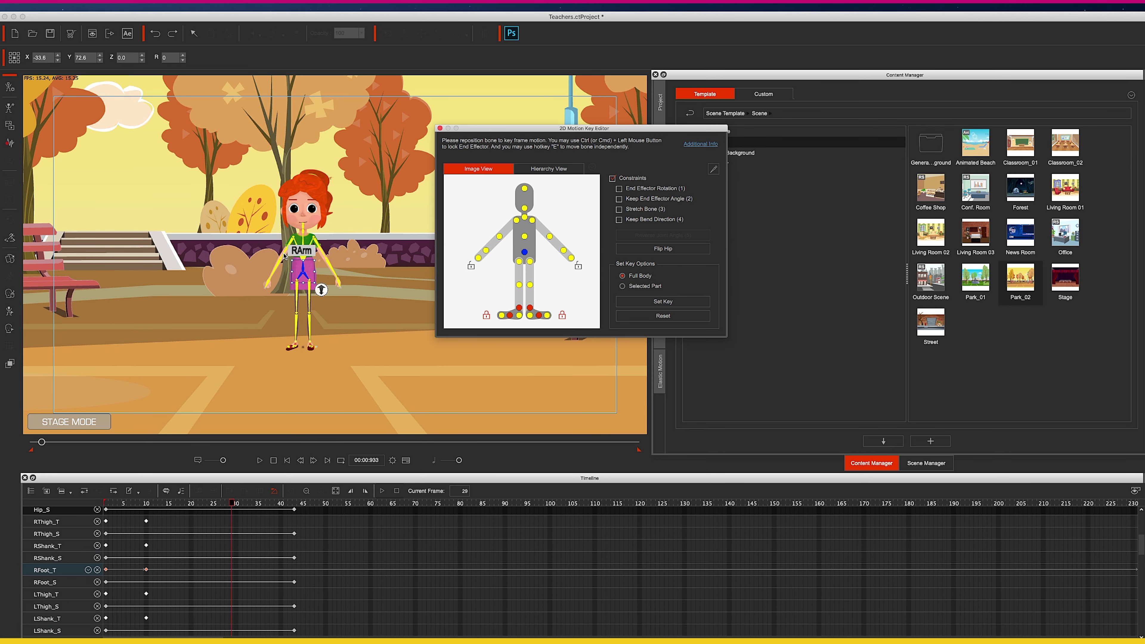
click(277, 239)
drag(276, 239, 329, 230)
click(317, 243)
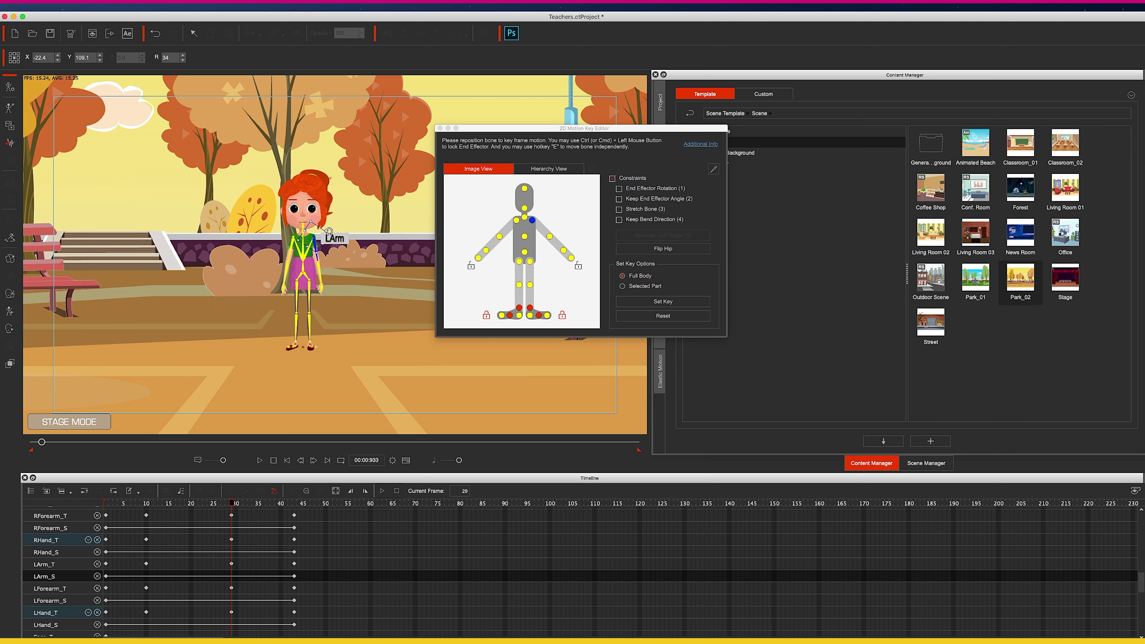
Play the animation from the first frame to check the new arm pose, and pause it
click(287, 461)
click(263, 460)
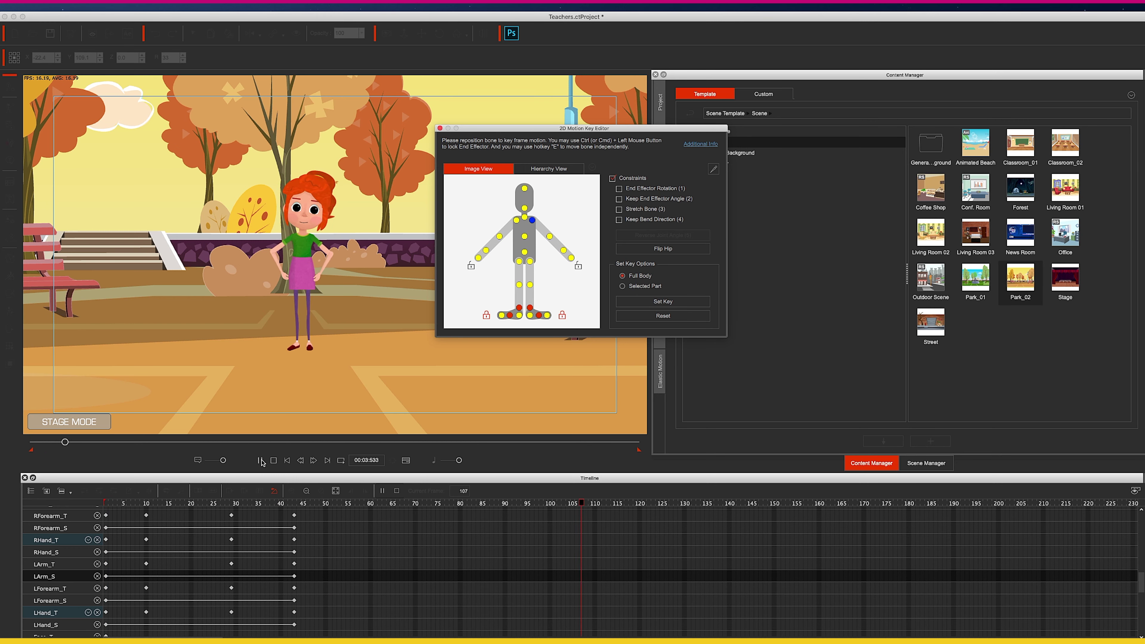
click(261, 460)
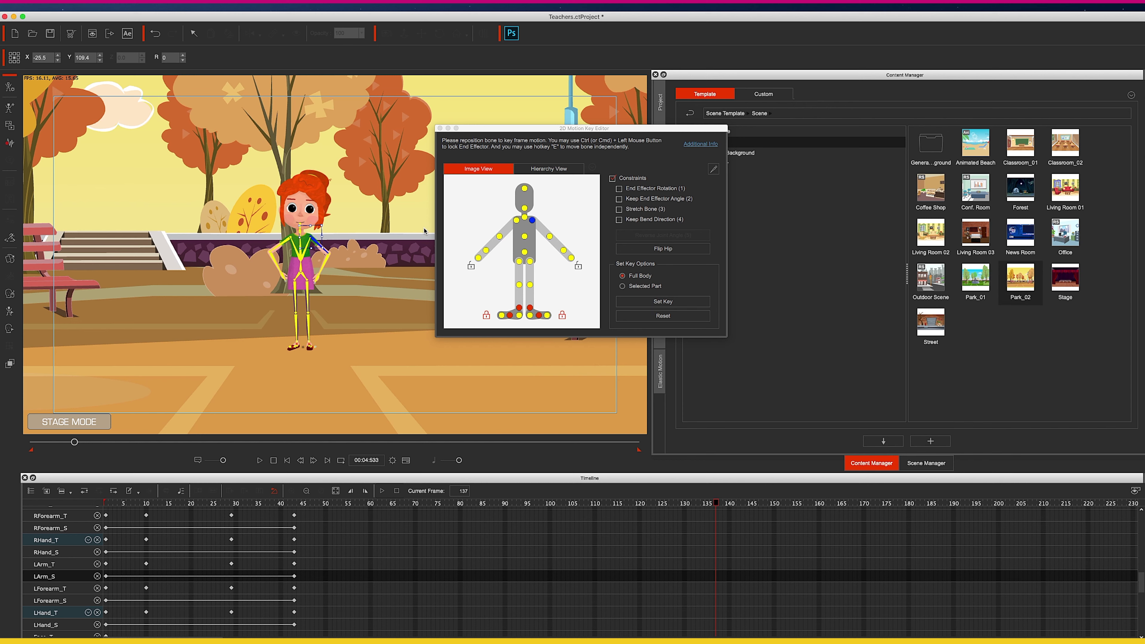
Close the 2D Motion Key Editor and shift the Stand_03 motion clip slightly earlier on the Motion track
click(440, 129)
scroll(396, 576, up, 3)
scroll(396, 576, up, 3)
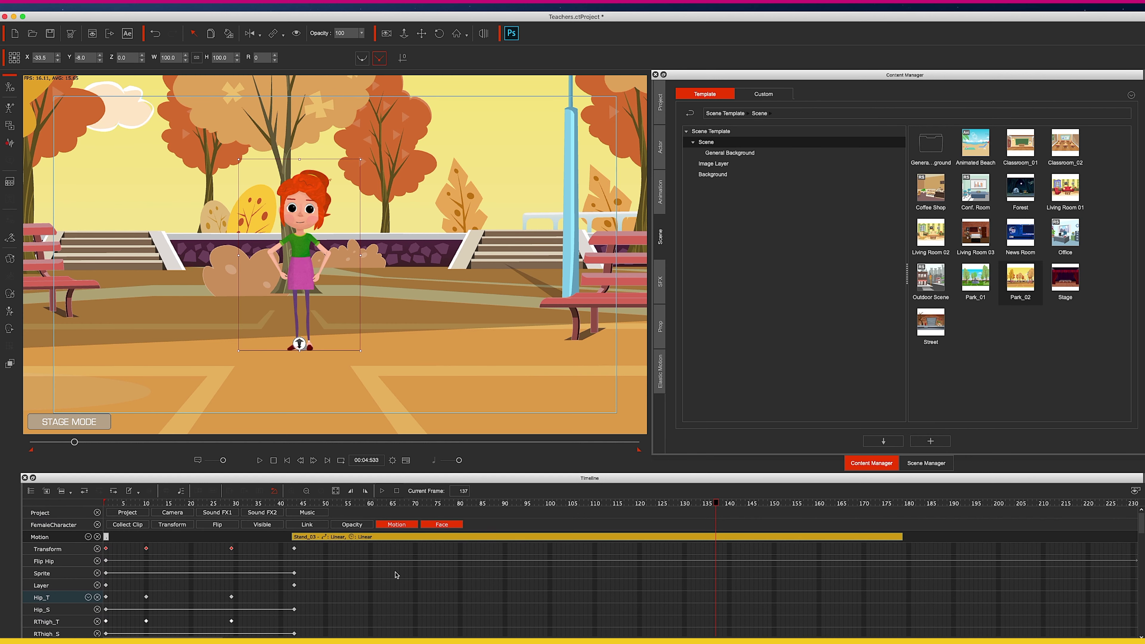
drag(330, 537, 476, 500)
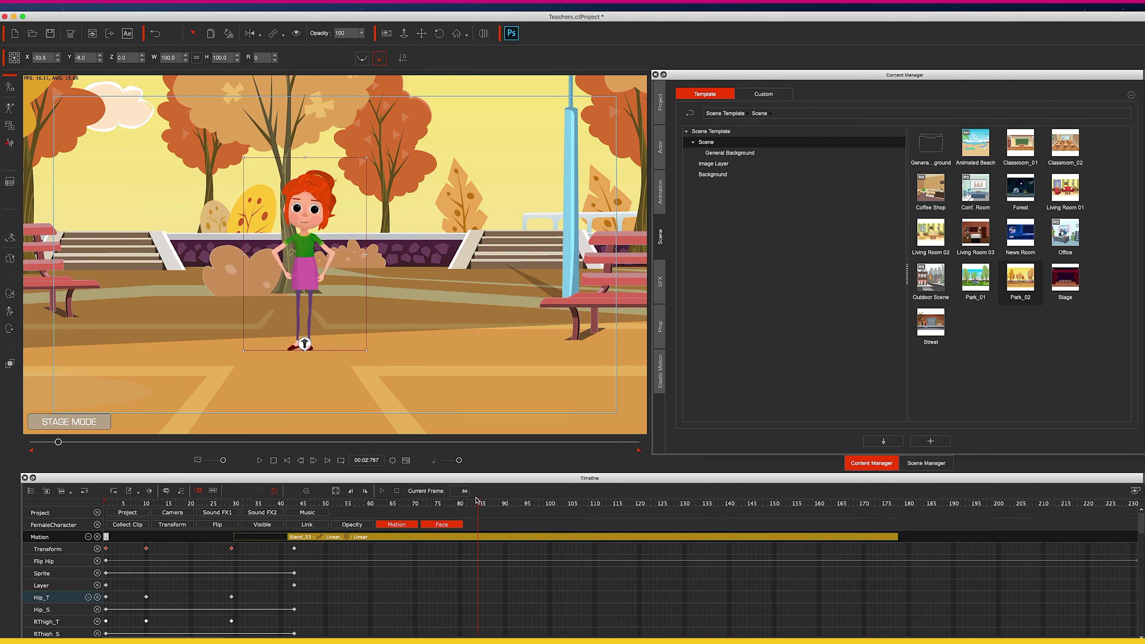
Show the Scene Manager and toggle the visibility of the G3 Actor and Scene groups off and on
click(482, 363)
click(926, 462)
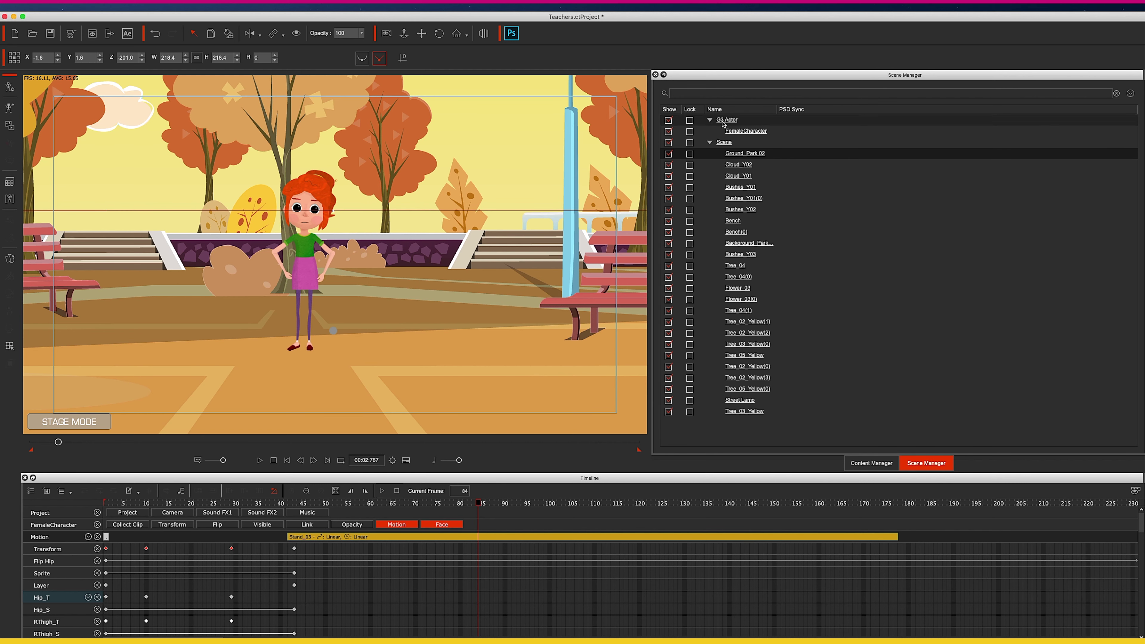
click(668, 121)
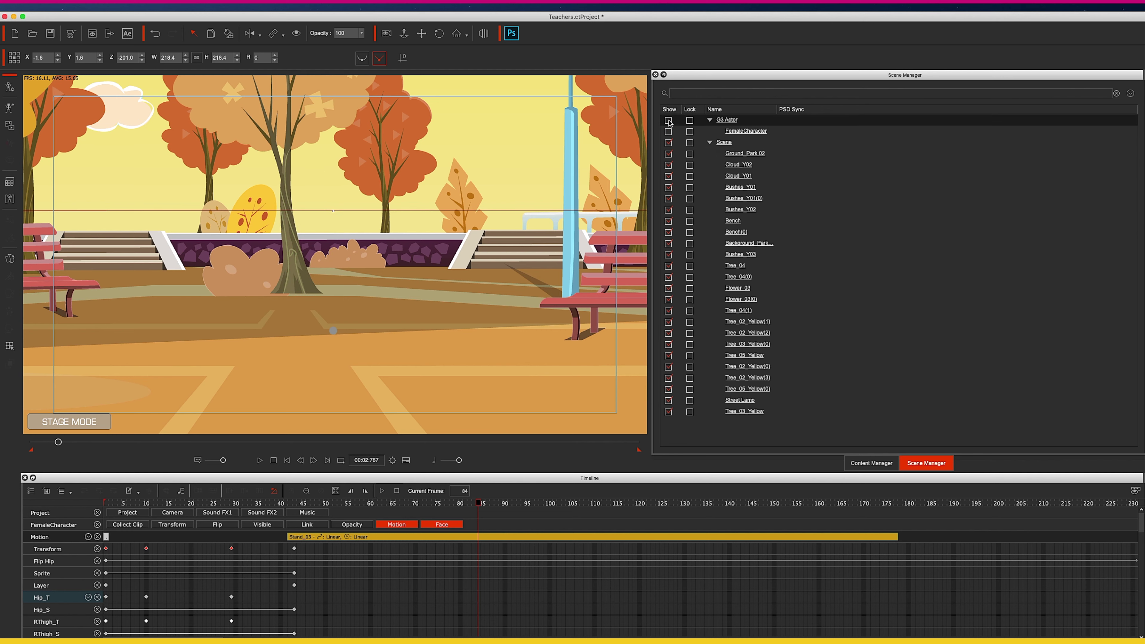
click(668, 120)
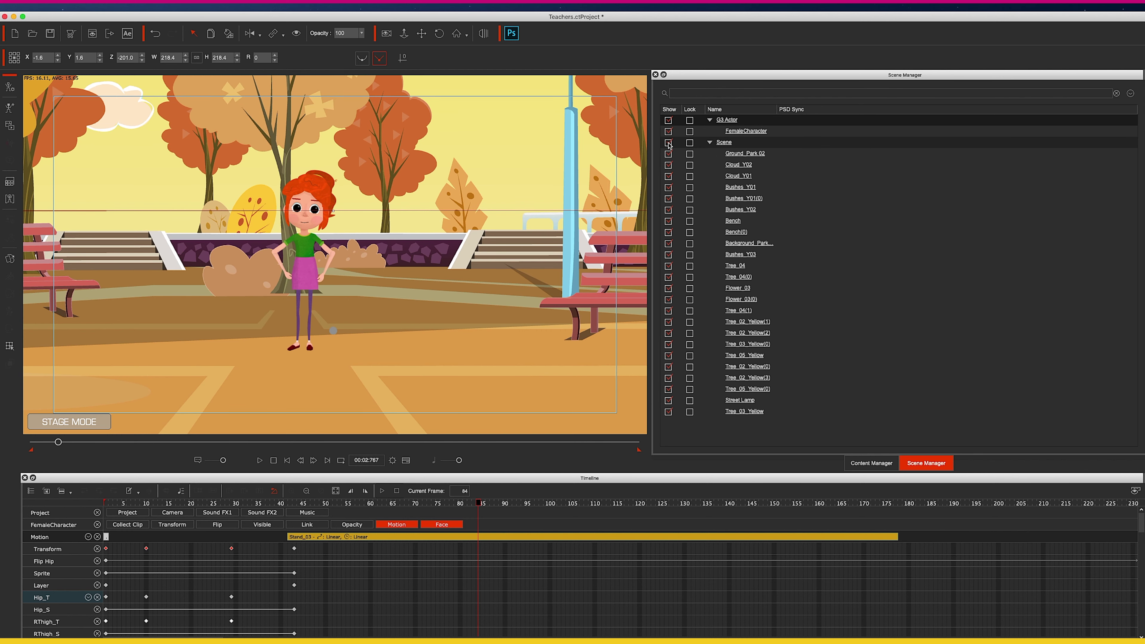
click(668, 143)
click(668, 143)
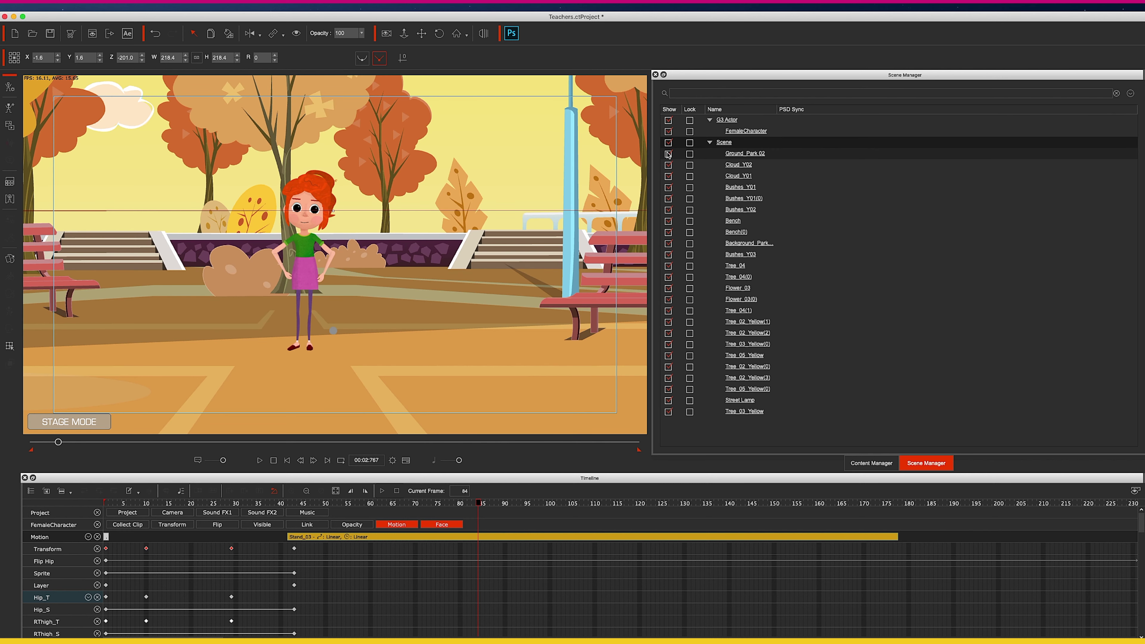
Toggle individual park elements off and on: Ground_Park 02, Cloud_Y01, Bushes_Y01, Bushes_Y01(0), Bench and Bench(0)
click(668, 154)
click(669, 154)
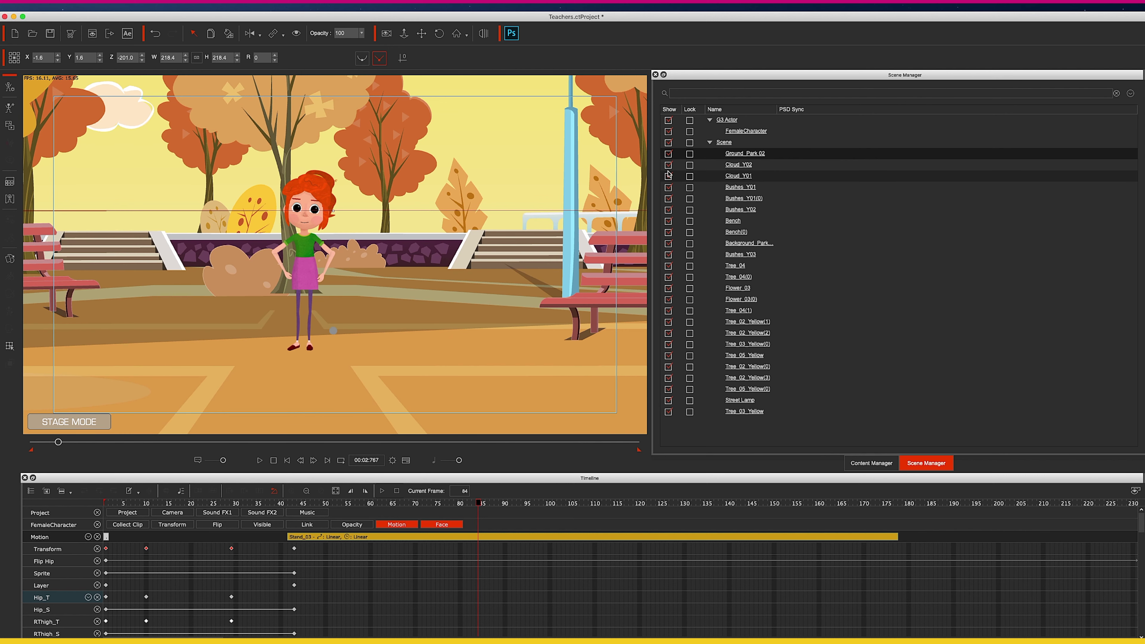
click(668, 176)
click(668, 176)
click(668, 187)
click(668, 188)
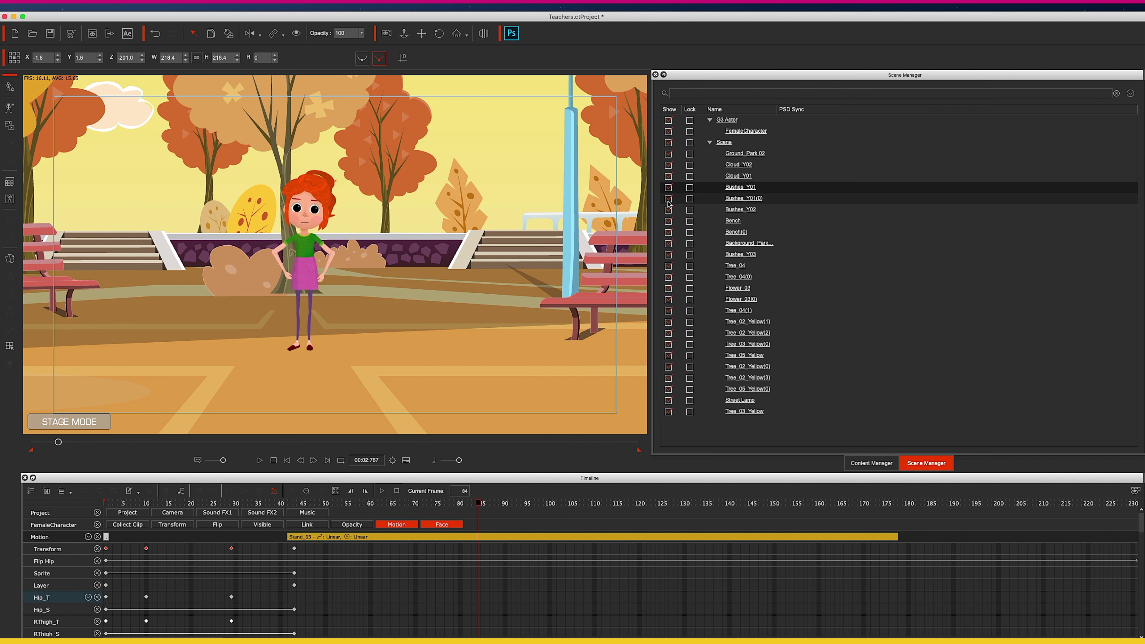
click(668, 199)
click(668, 198)
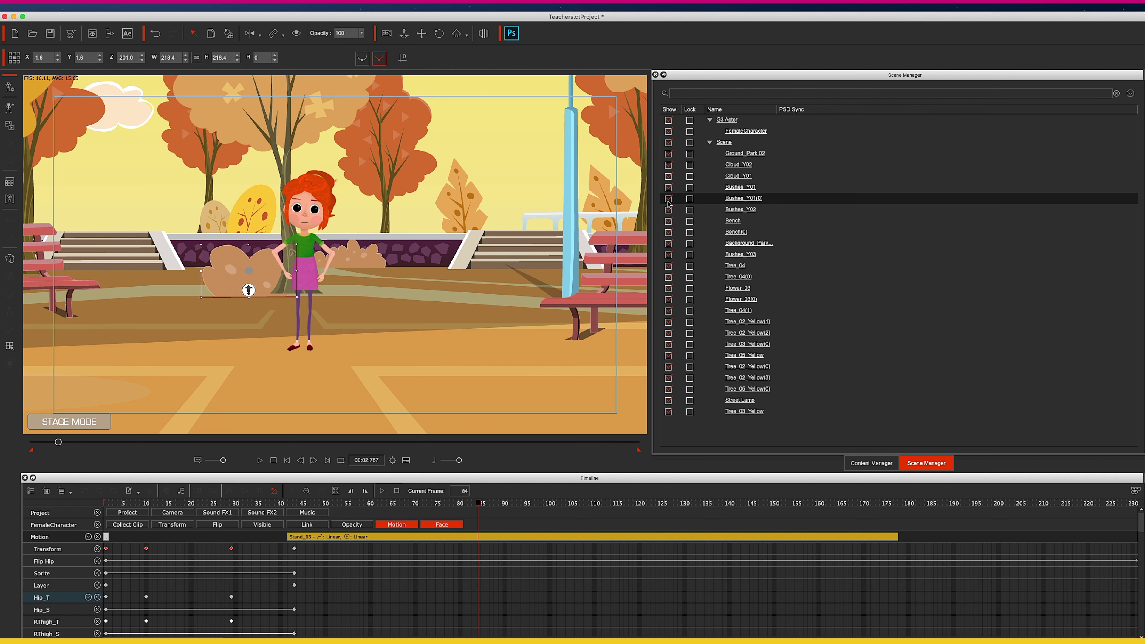
click(669, 221)
click(668, 221)
click(668, 233)
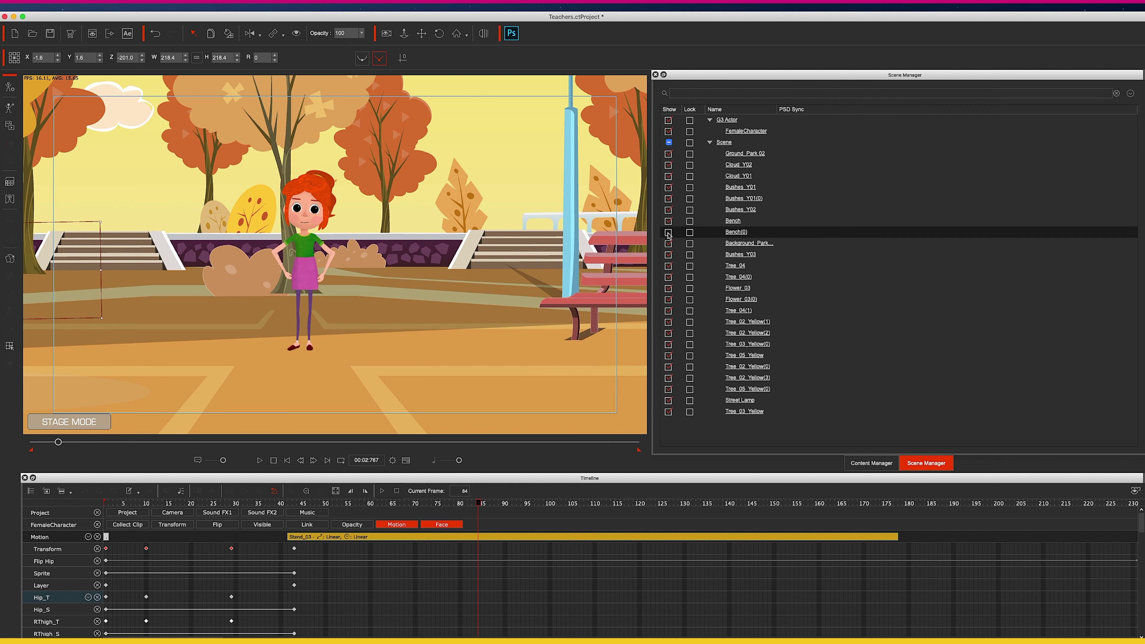
click(668, 232)
Return to the first frame and browse the Forest folder of the prop templates in the Content Manager
click(864, 465)
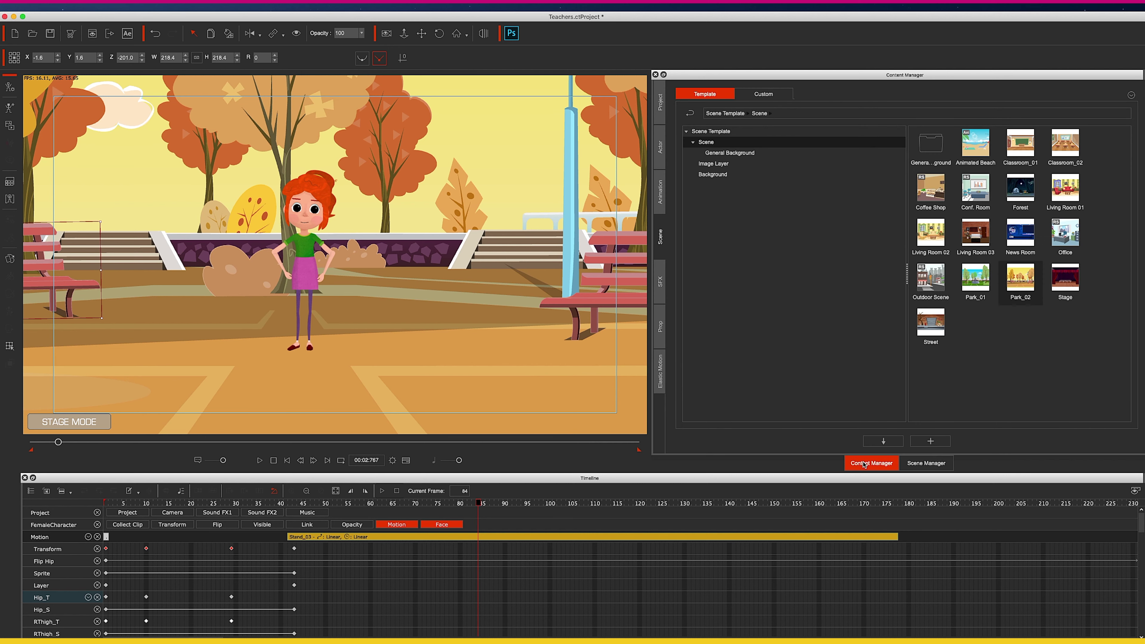
click(661, 331)
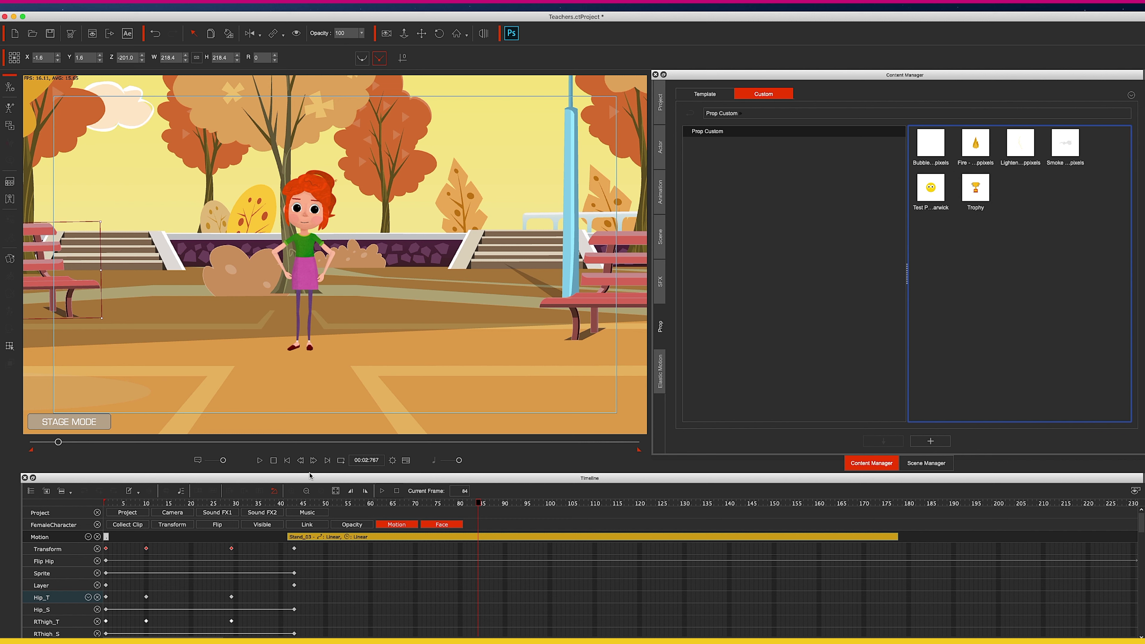
click(287, 460)
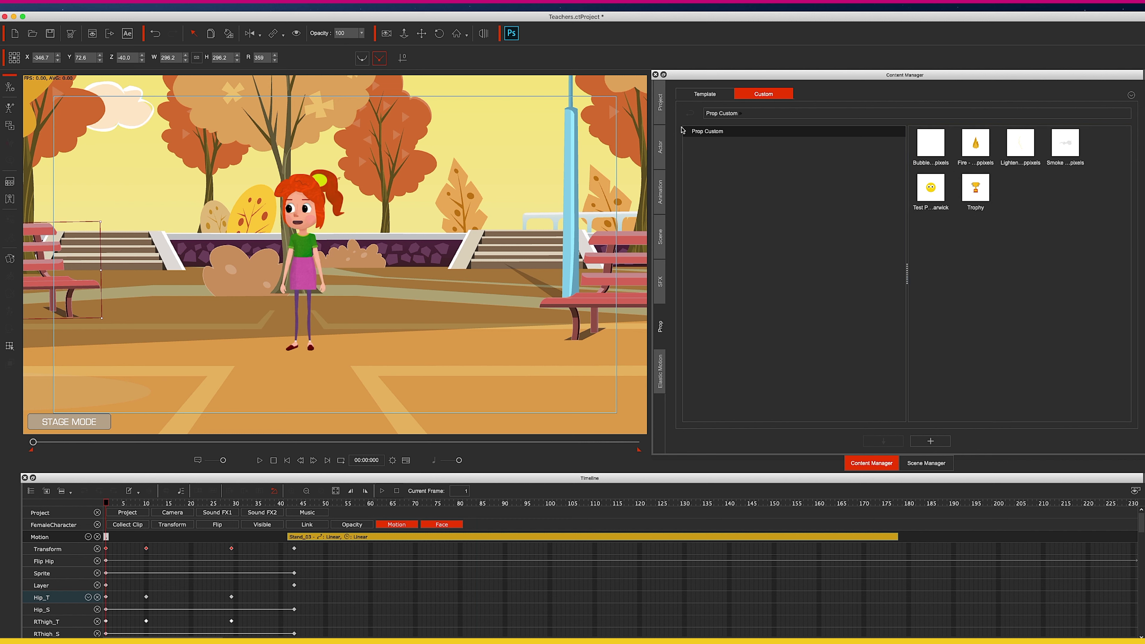
click(706, 94)
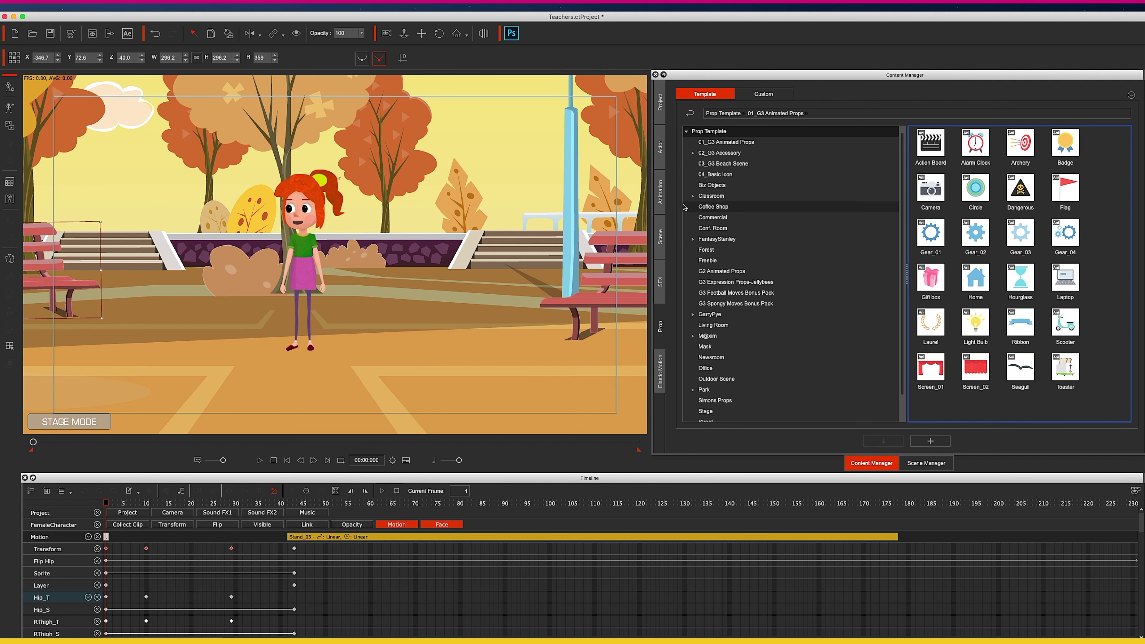
click(705, 251)
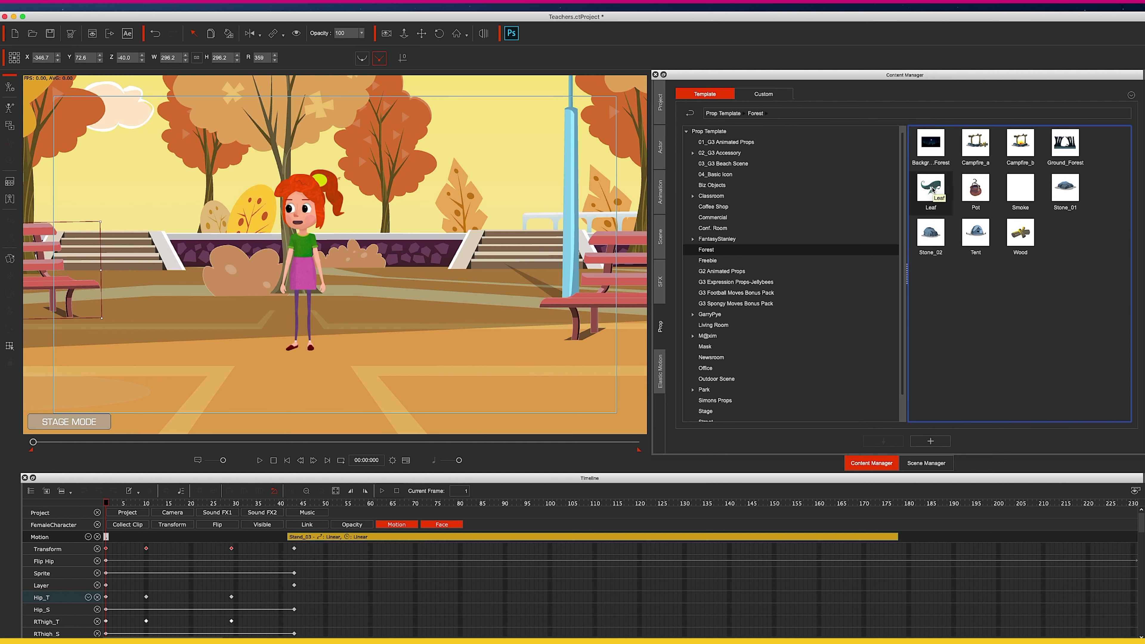
Add the Forest props Stone_02 and Leaf to the scene's right foreground, and the Tent, scaled to about 75, behind the character
drag(931, 235, 568, 362)
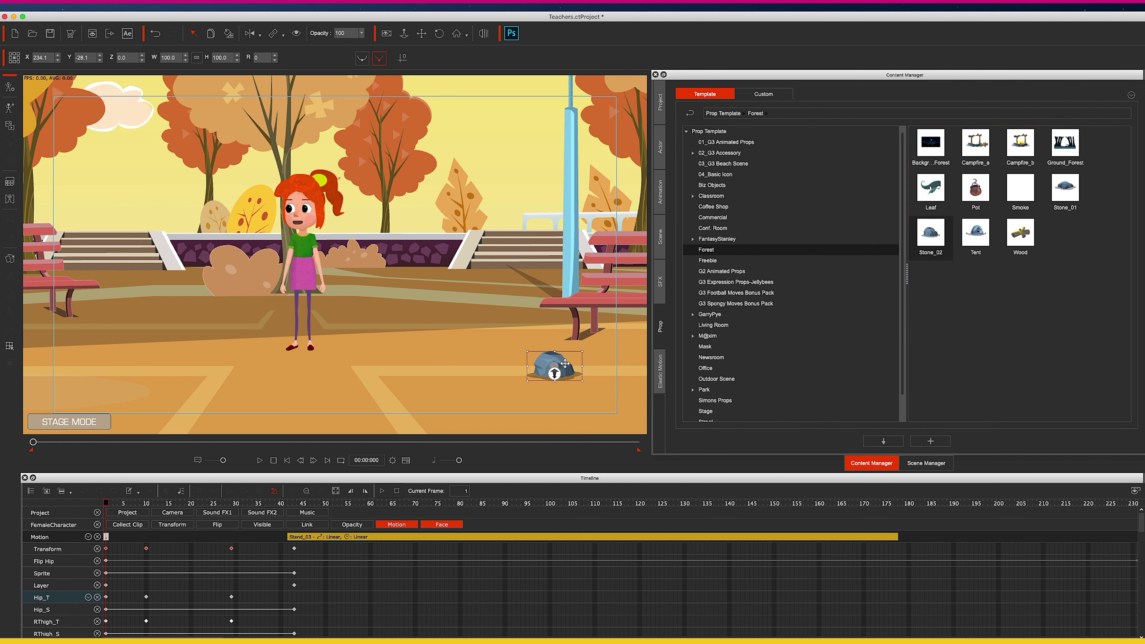
drag(977, 232, 483, 375)
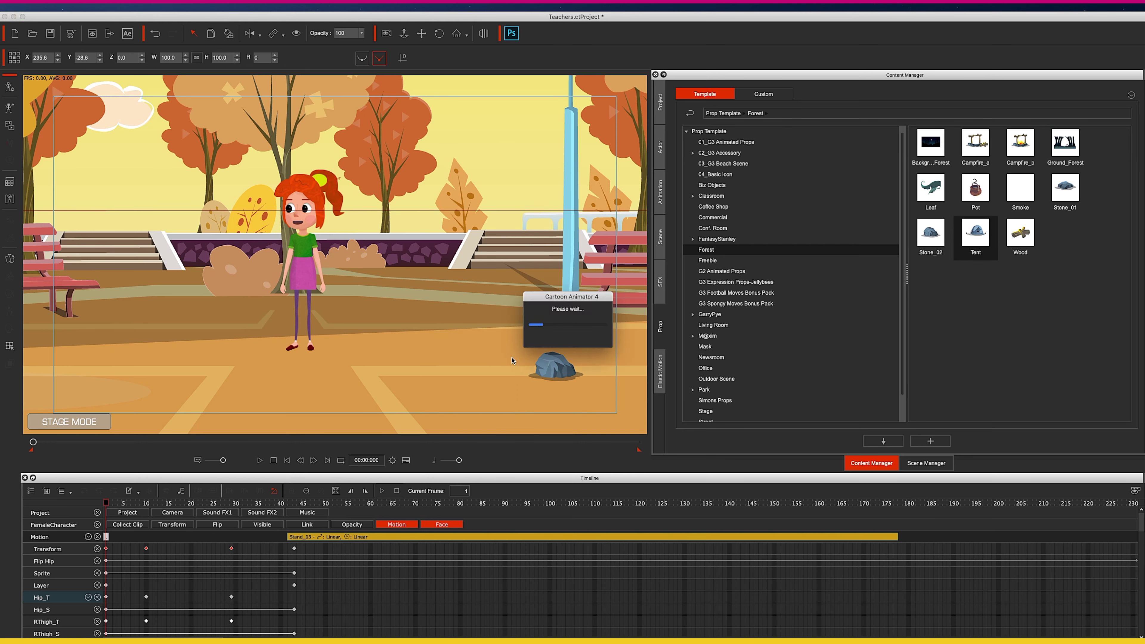
drag(625, 297, 570, 332)
drag(494, 371, 475, 235)
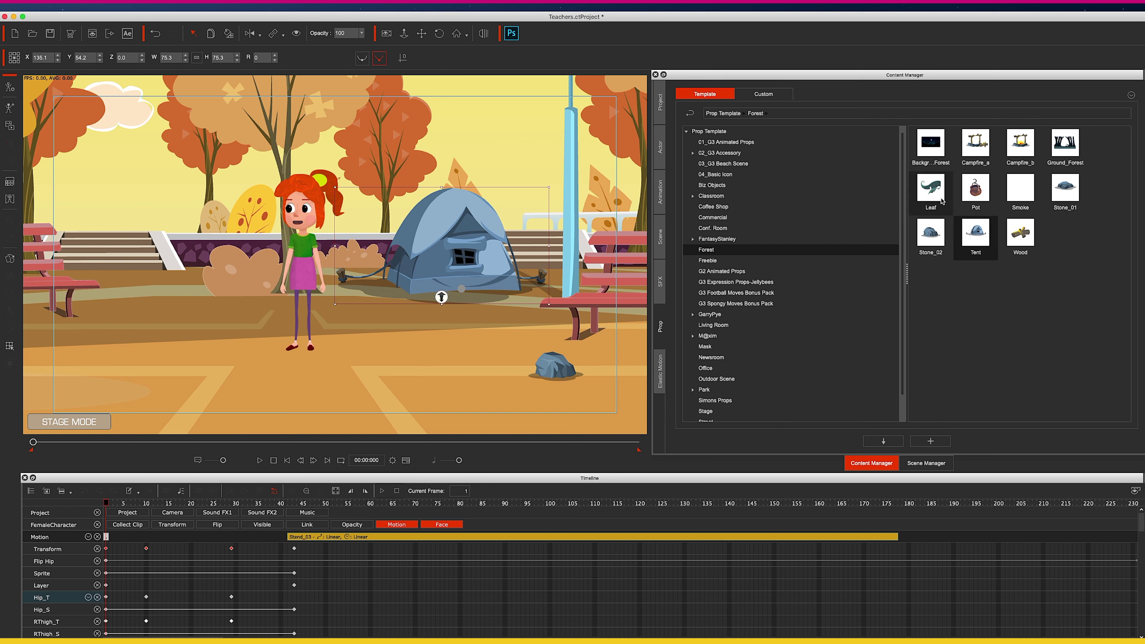
drag(933, 193, 617, 375)
drag(616, 389, 617, 396)
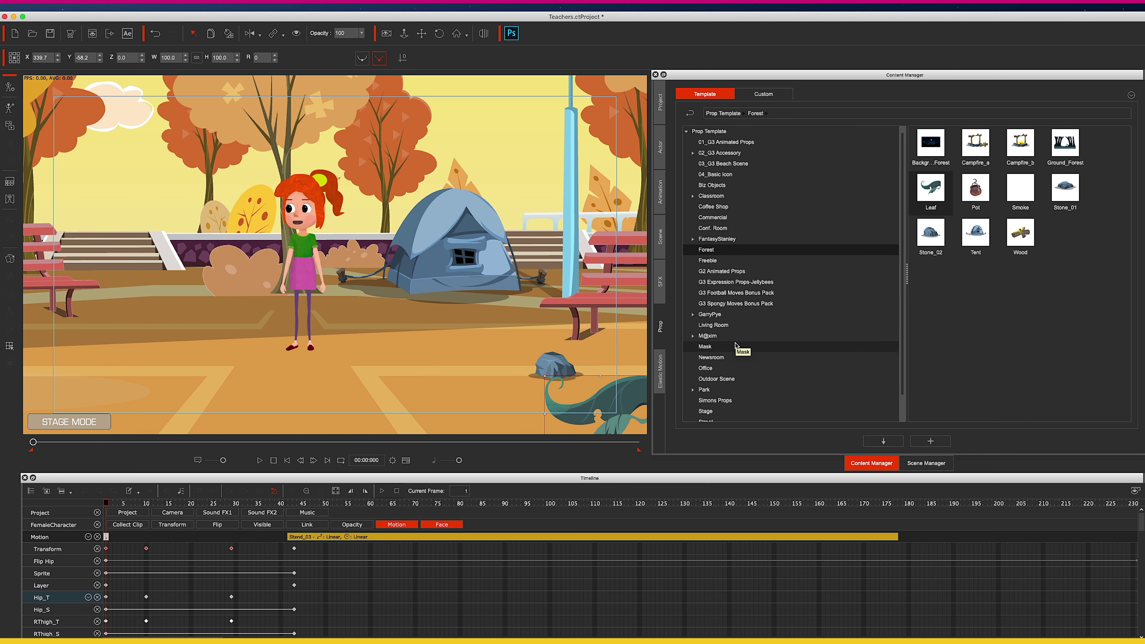
Add the Dry Tree prop from the Street templates beside the bench to the left of the character
scroll(735, 346, down, 2)
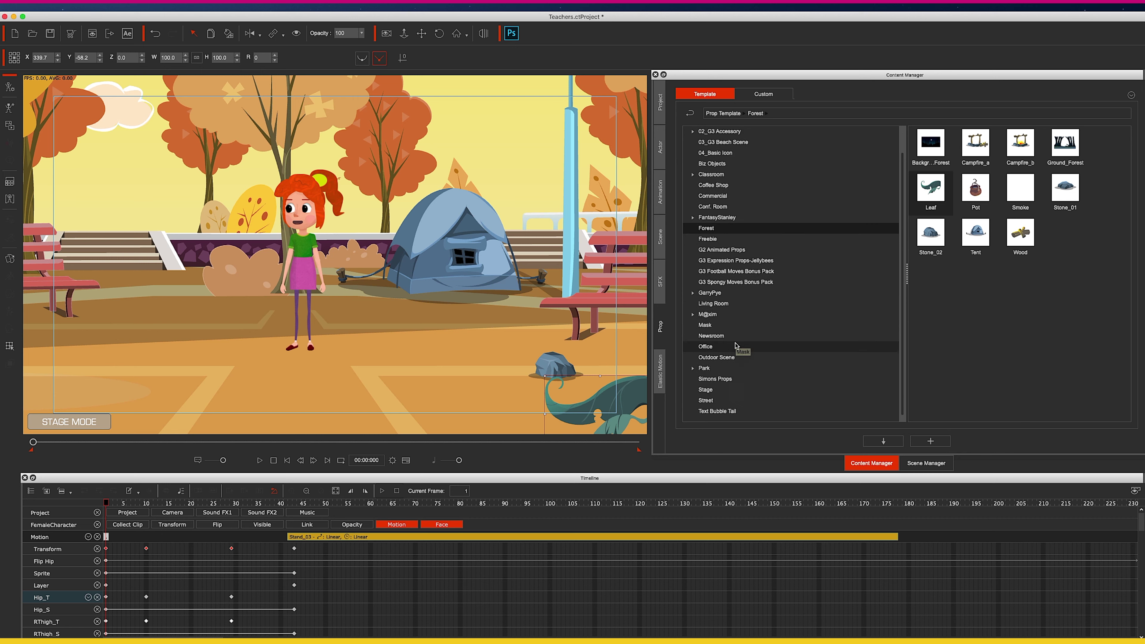
click(718, 401)
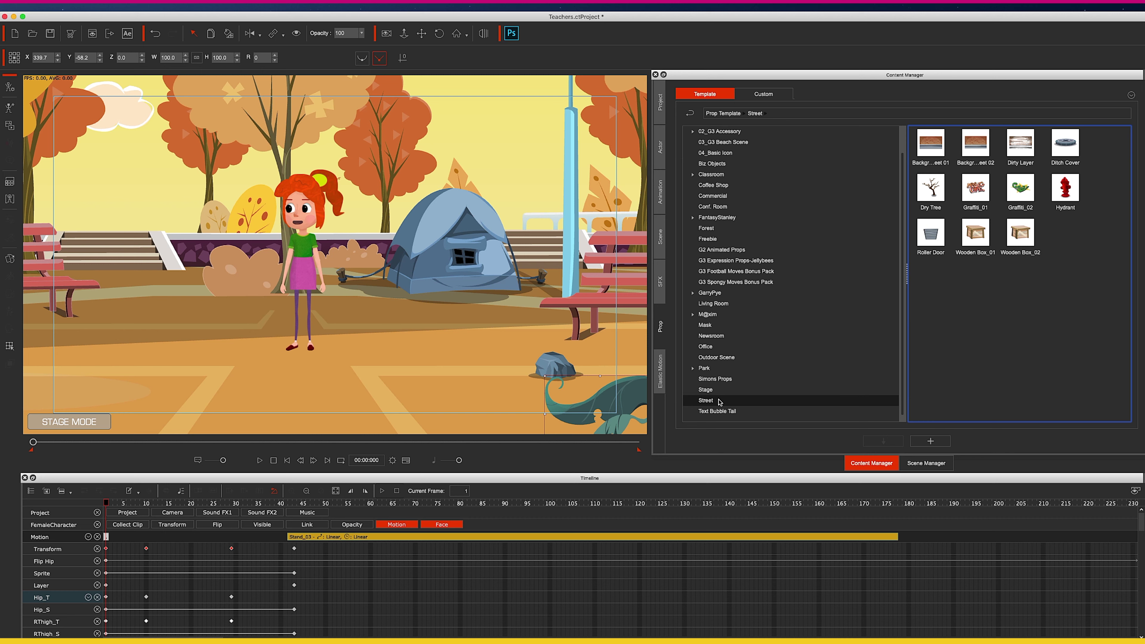
drag(931, 187, 163, 281)
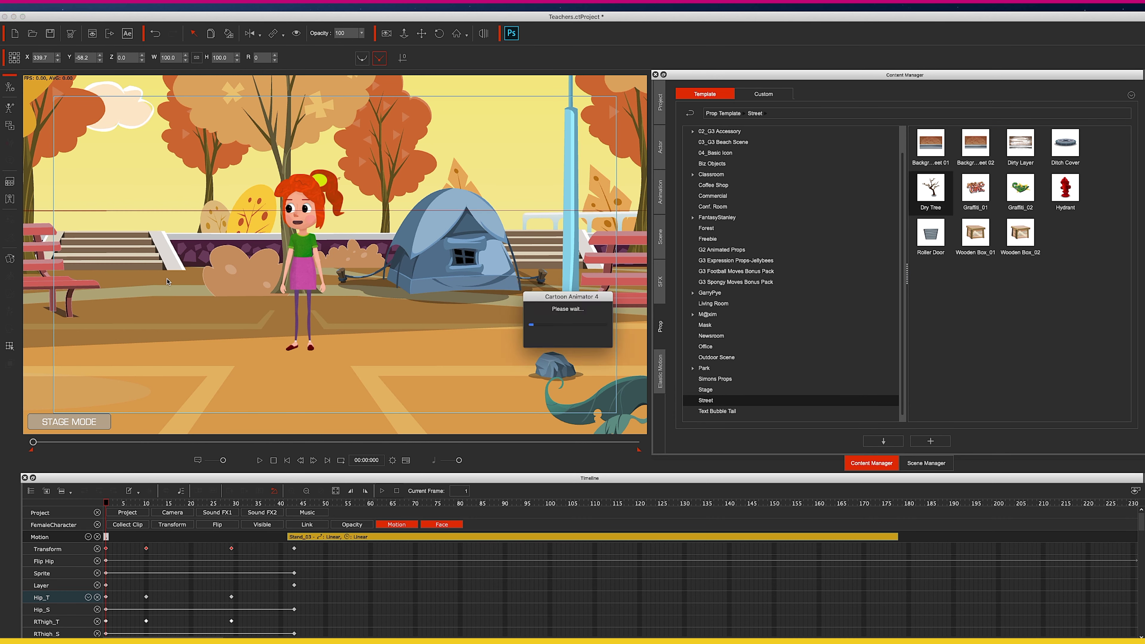
drag(177, 321, 148, 244)
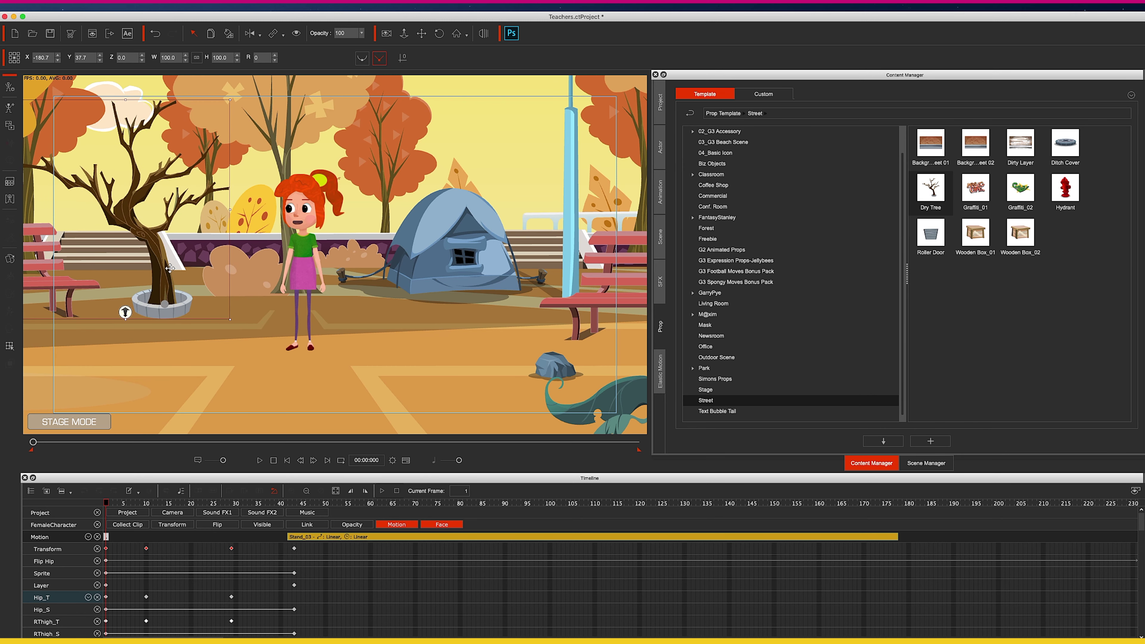
Show the Scene Manager and collapse the G3 Actor, Prop and Scene groups
click(935, 464)
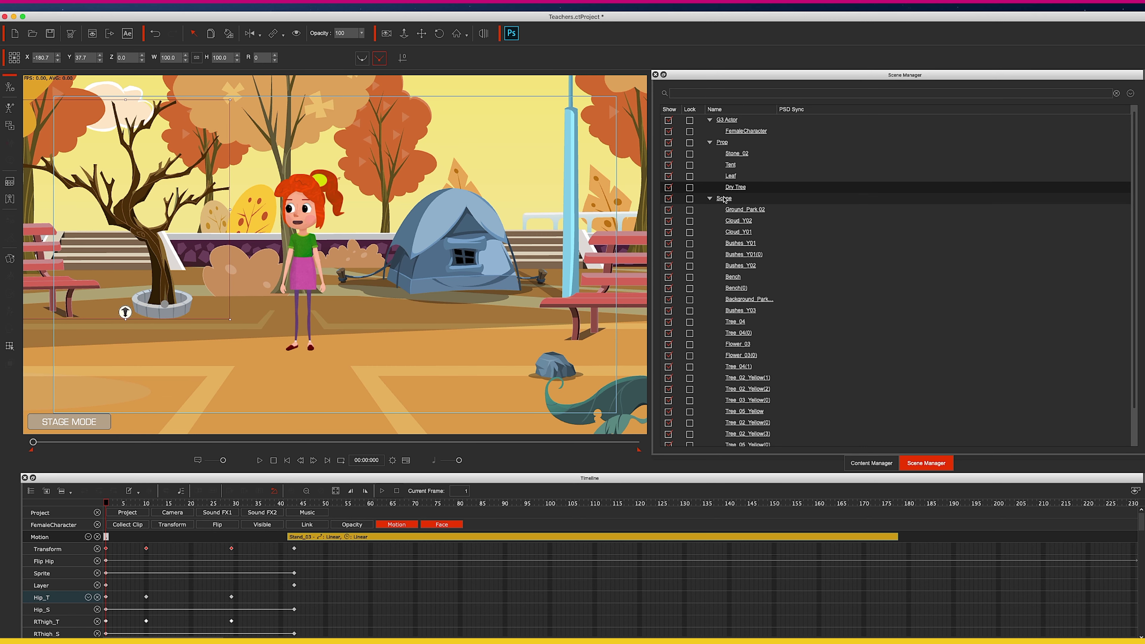
click(710, 120)
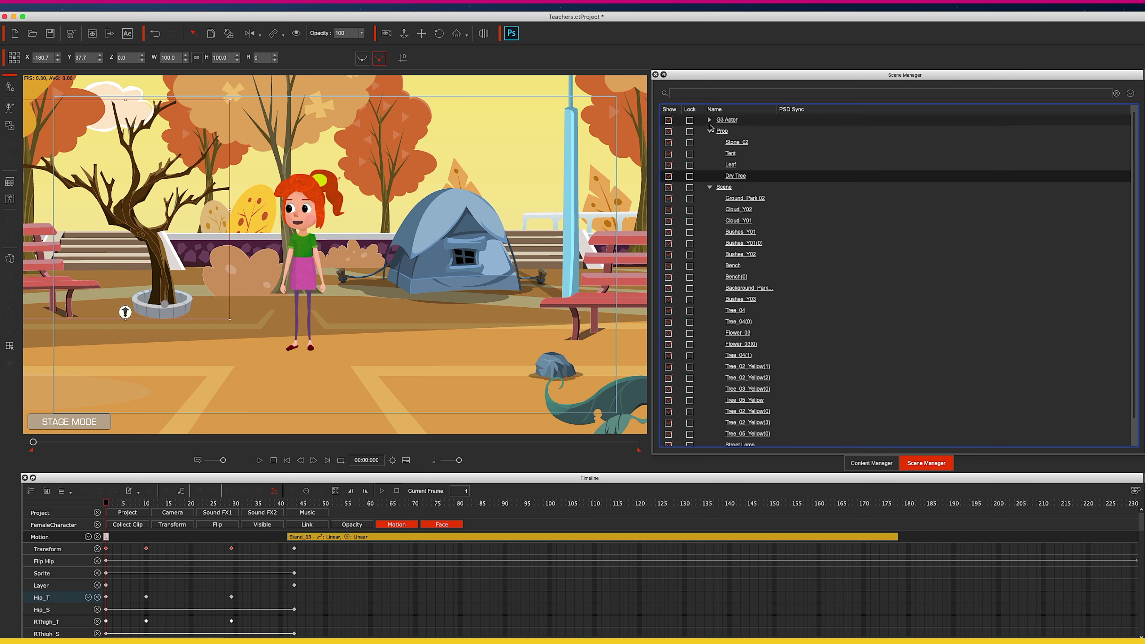
click(710, 132)
click(710, 142)
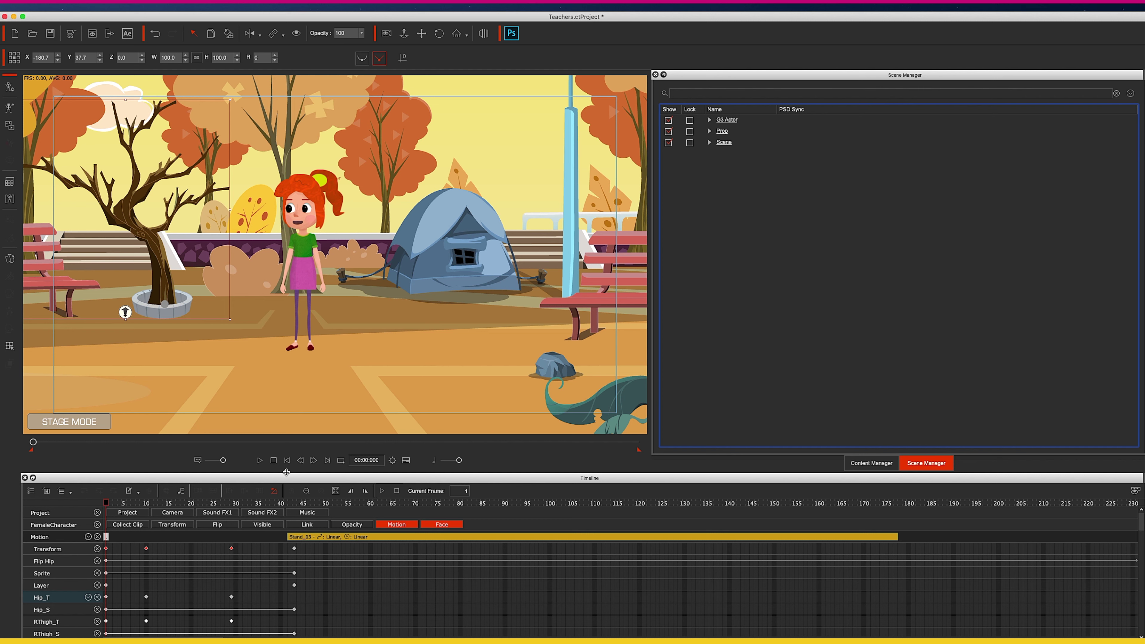
Play the animation with the added props from the first frame, stop it and return to the start
click(288, 462)
click(261, 461)
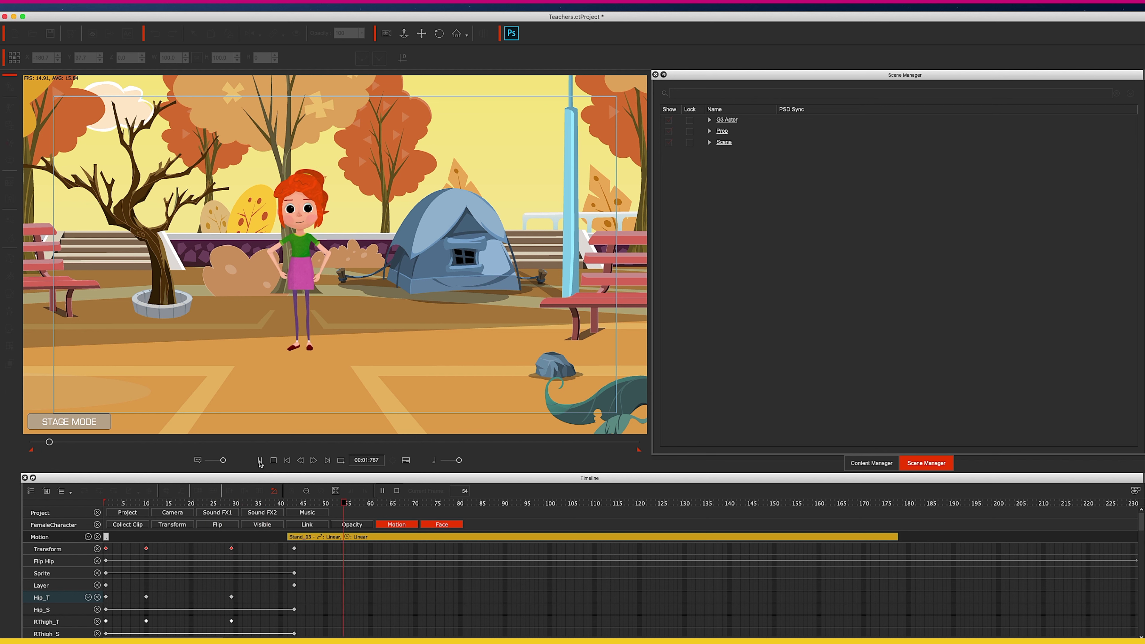
click(260, 461)
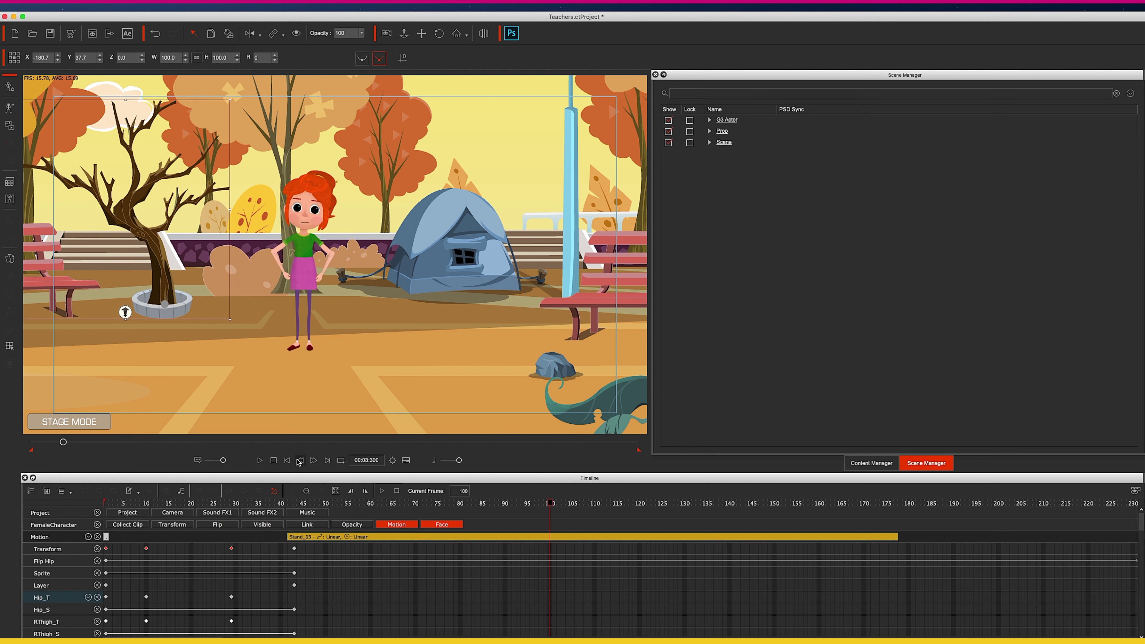
click(287, 461)
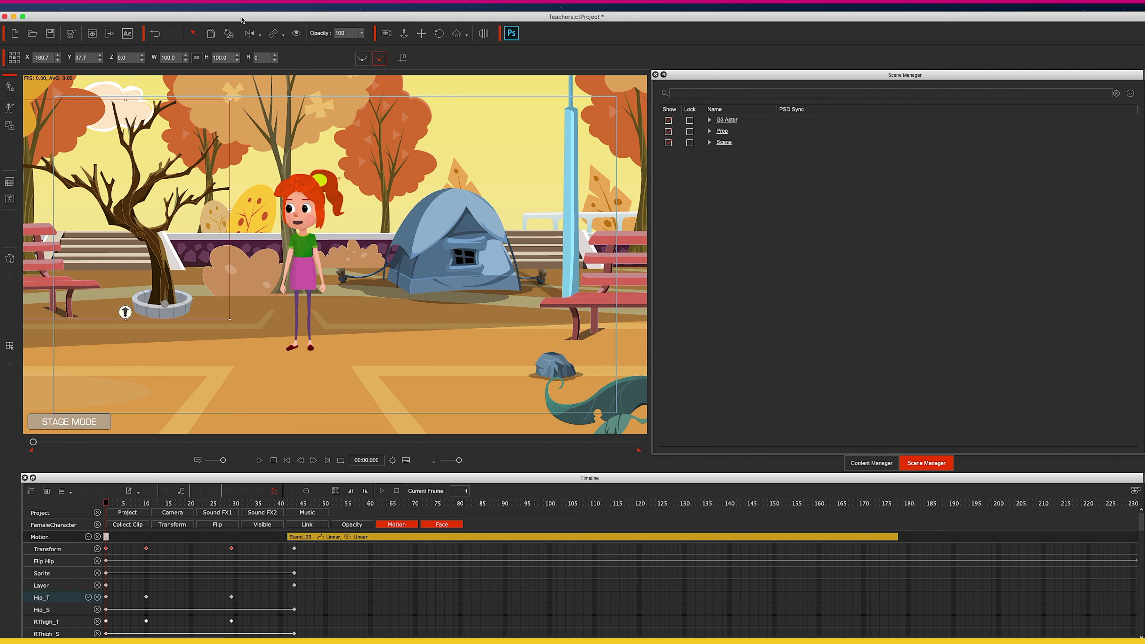
In the 3D view, inspect the depth of the leaf, bench and tent, and move the character forward to a Z position of about 154.8
click(483, 33)
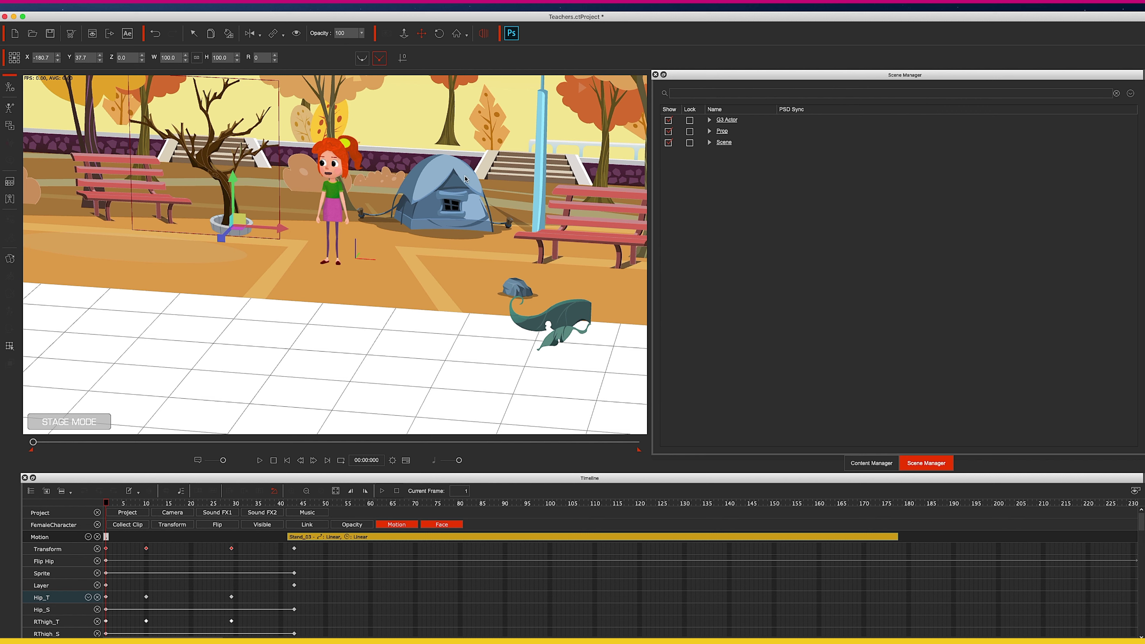
click(568, 309)
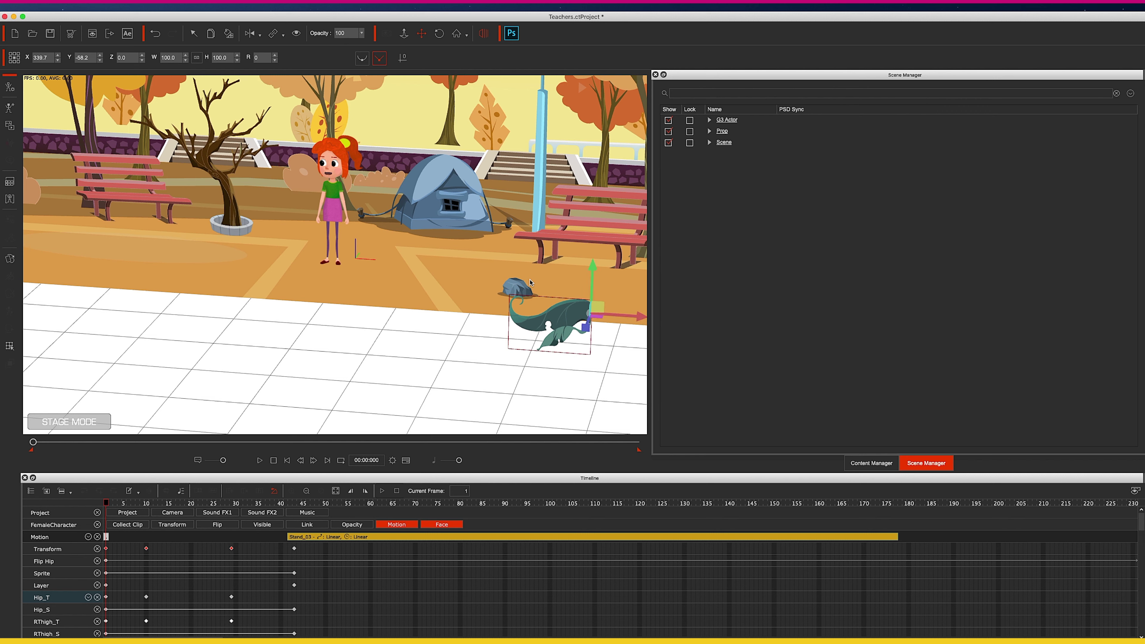
click(579, 225)
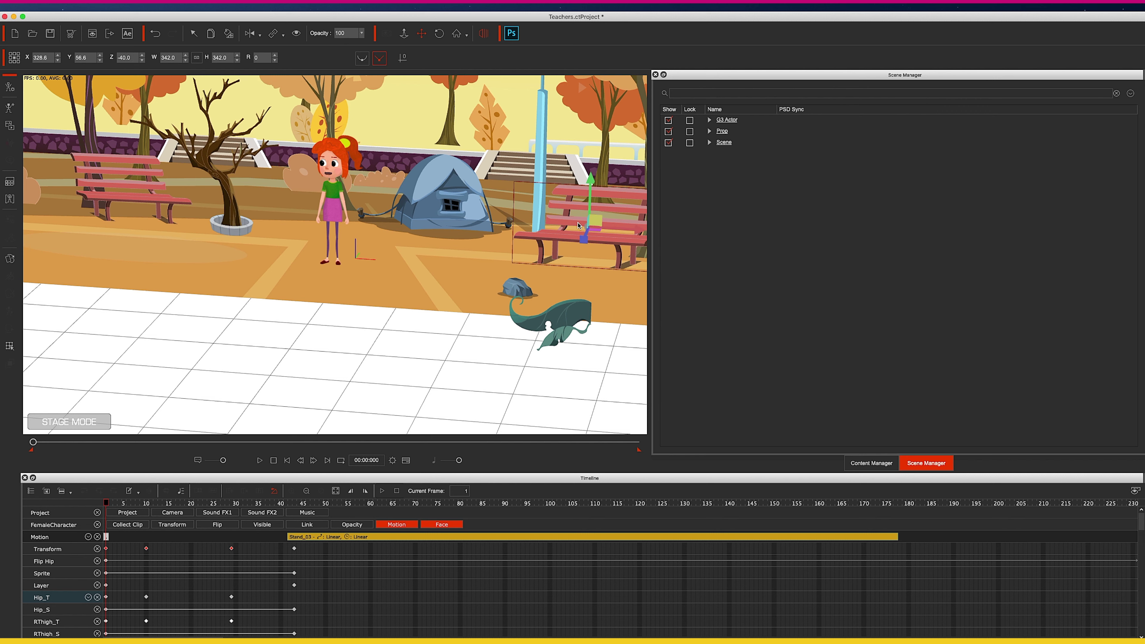
click(434, 200)
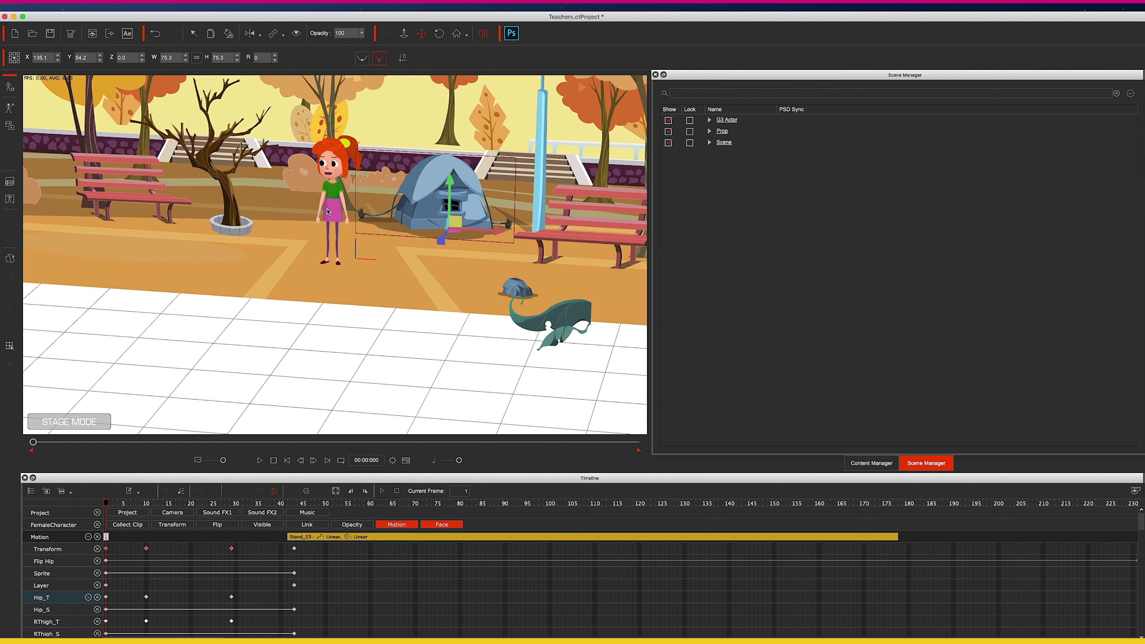
click(328, 211)
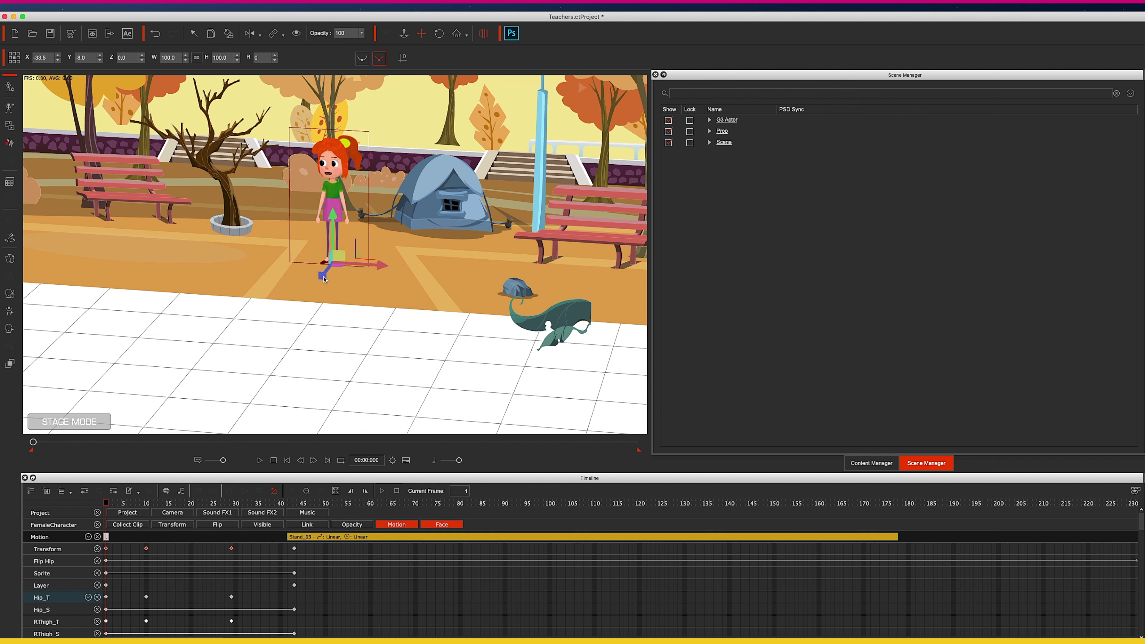
drag(321, 279, 317, 287)
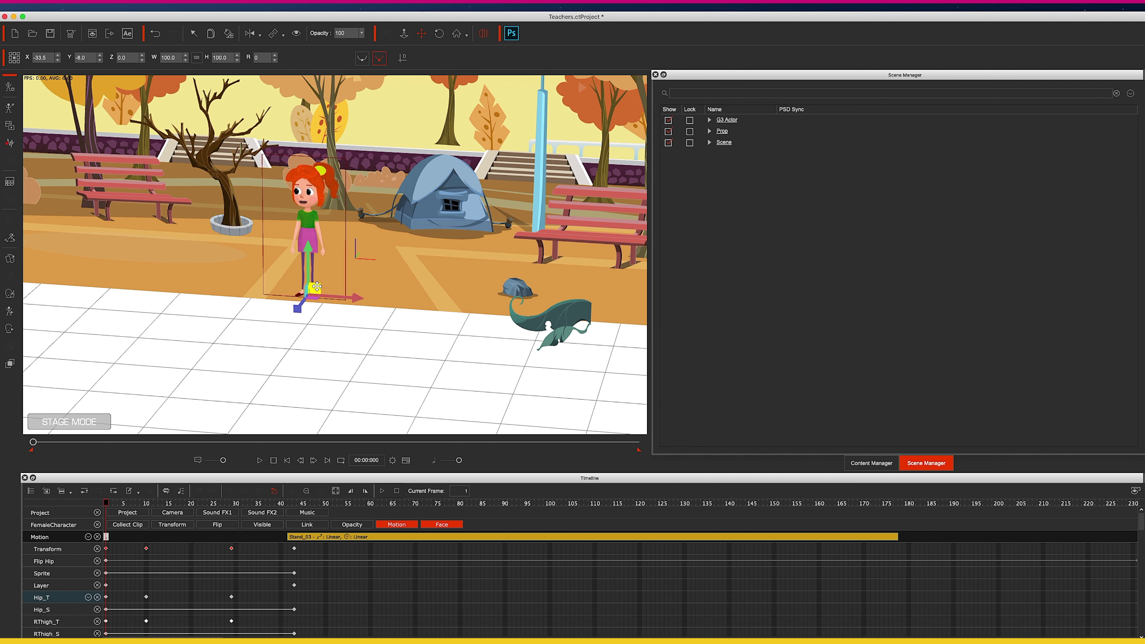
click(484, 36)
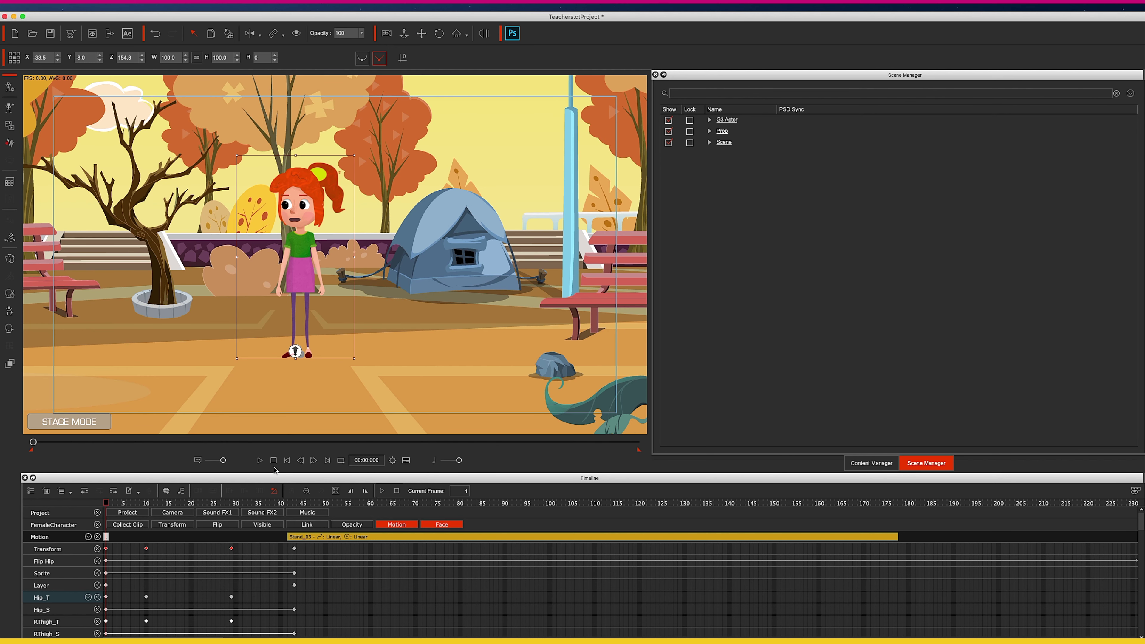
Preview the animation with the repositioned character, stop it and rewind to the first frame
click(260, 461)
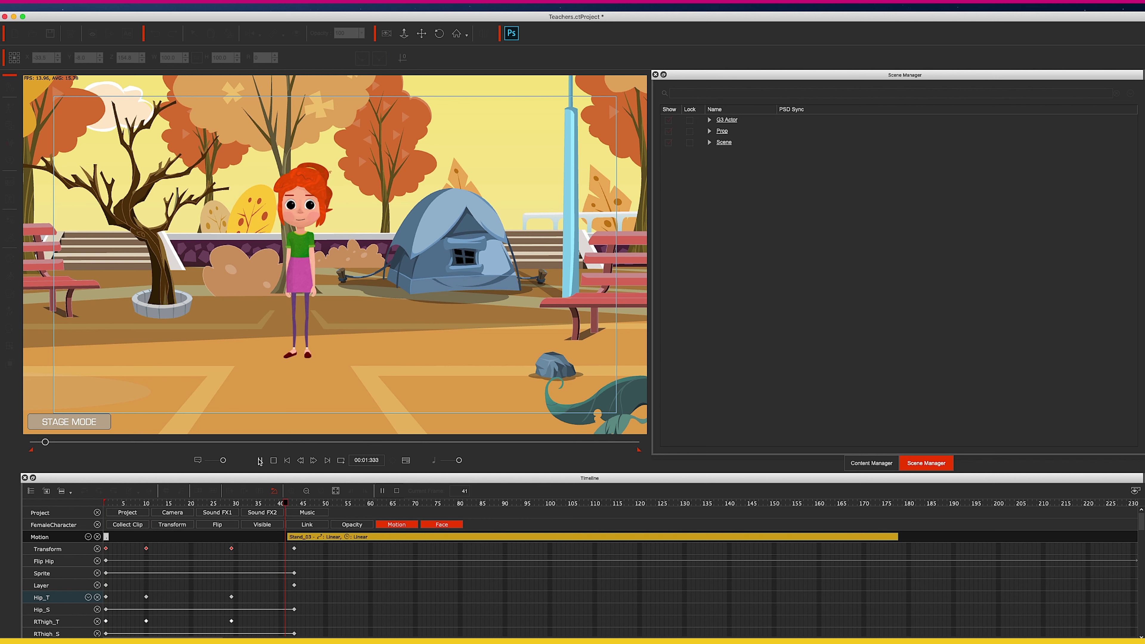
click(260, 461)
click(287, 460)
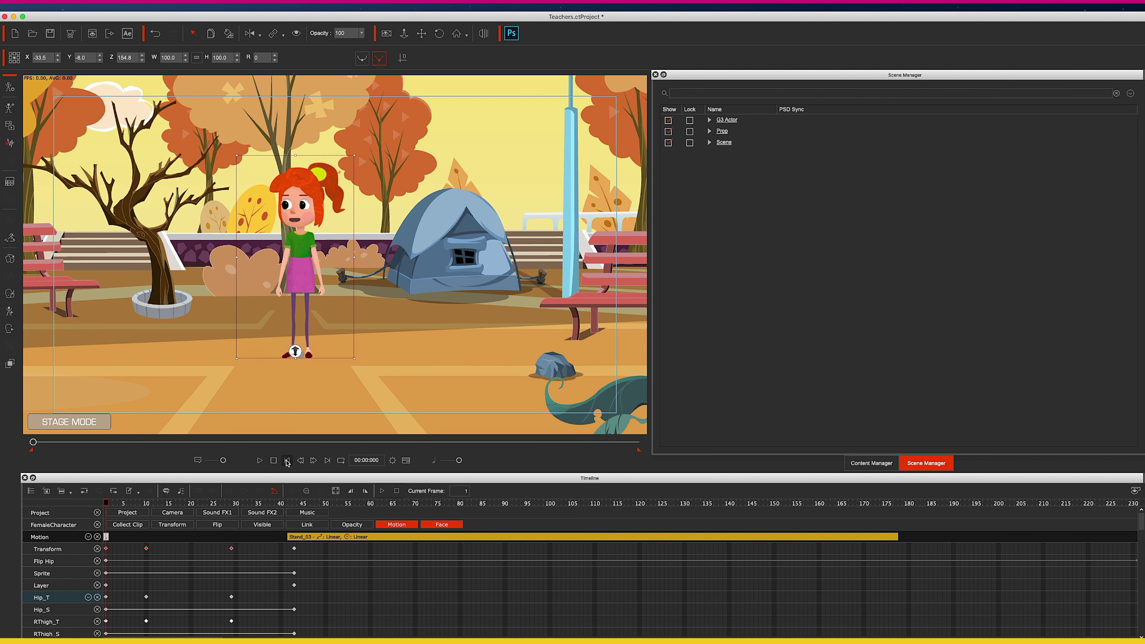
Move the playhead to the end of the Stand_03 clip and set the project's total length to 177 frames
click(560, 574)
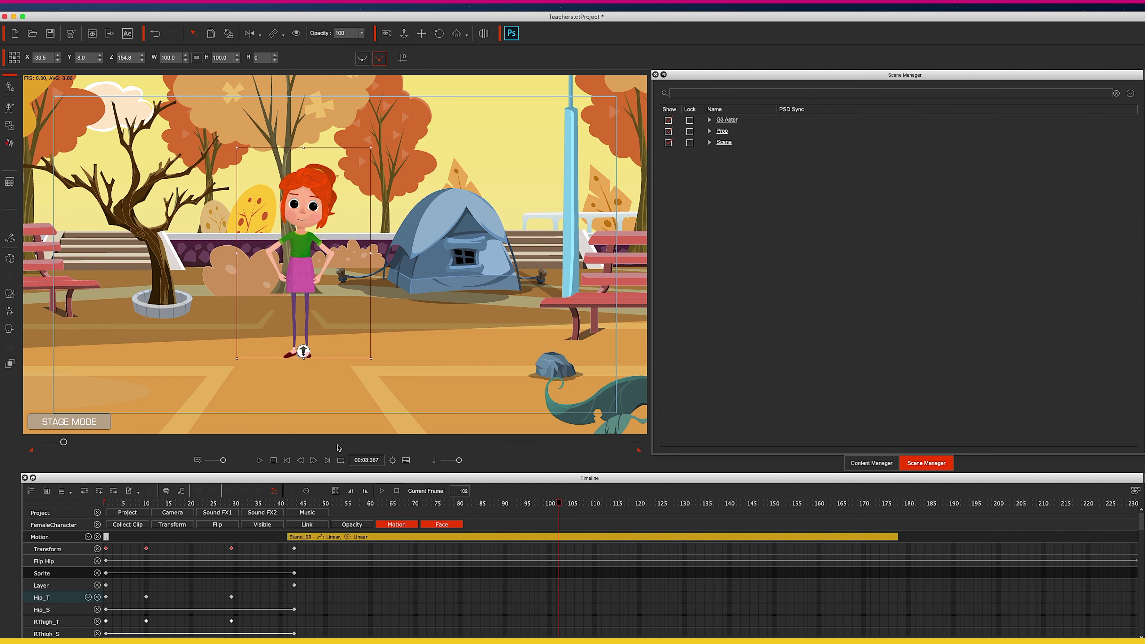
drag(559, 504, 898, 518)
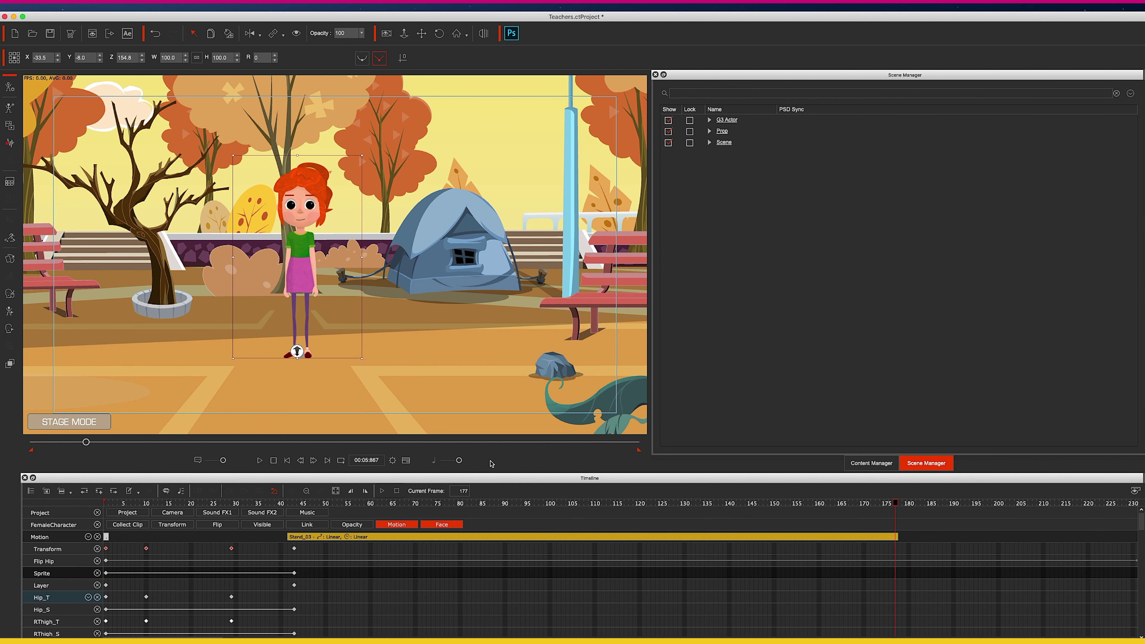
click(395, 464)
double_click(237, 242)
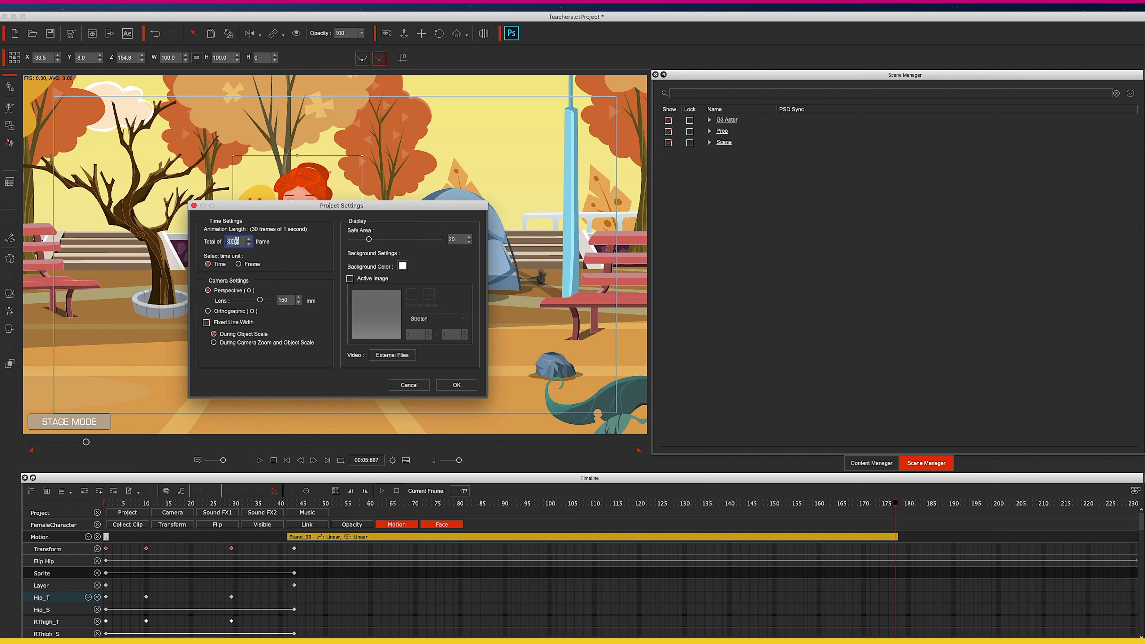
text(177)
key(Return)
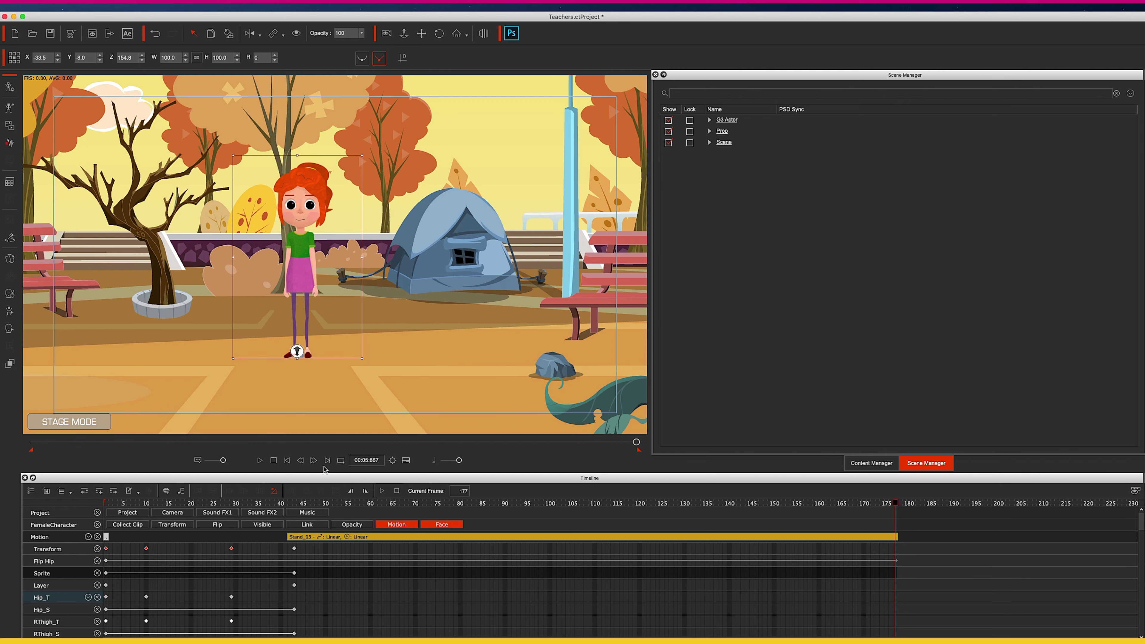
Turn on looped playback and briefly preview the shortened animation from the first frame
click(342, 462)
click(260, 462)
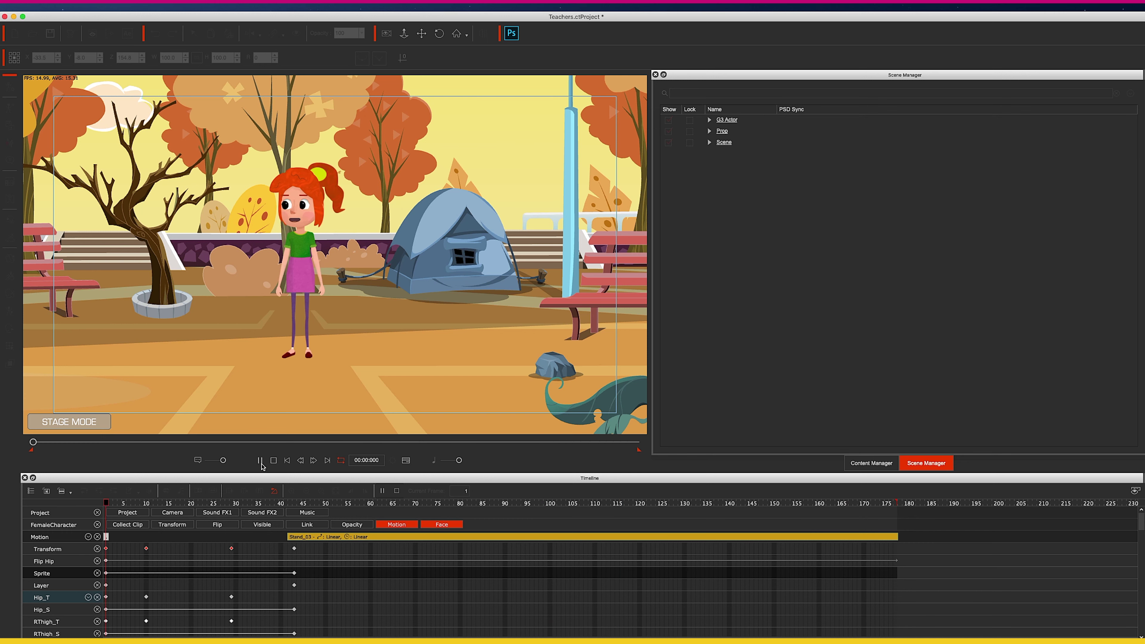
click(260, 461)
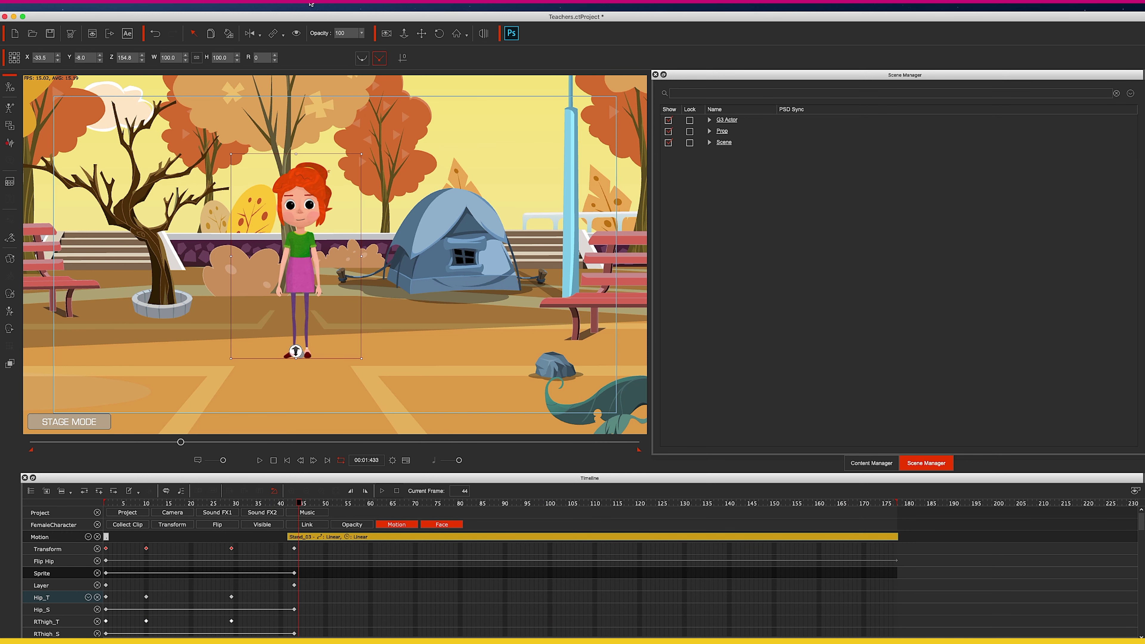
Open the video render settings, set the frame size to HD 1080p (1920x1080) and review the format and codec
click(265, 4)
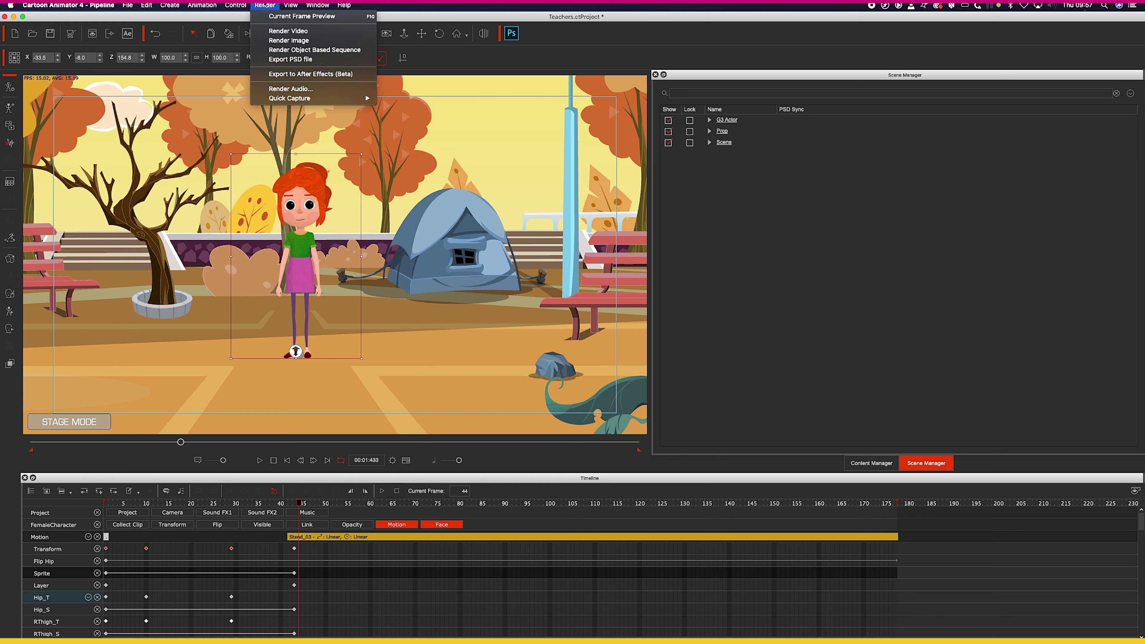
click(279, 32)
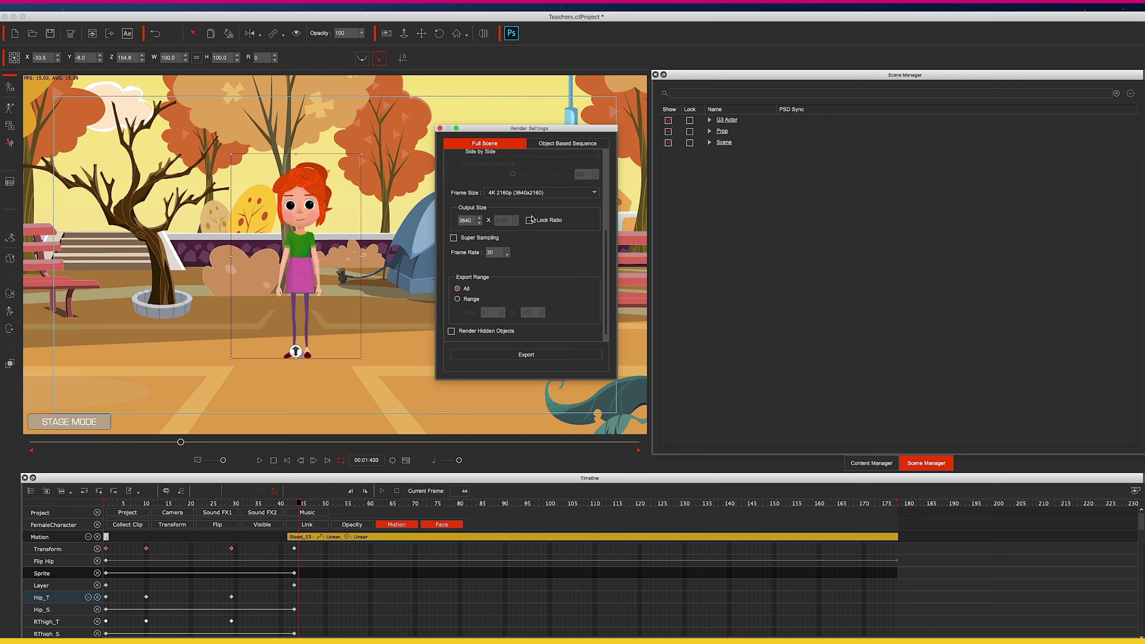
click(581, 194)
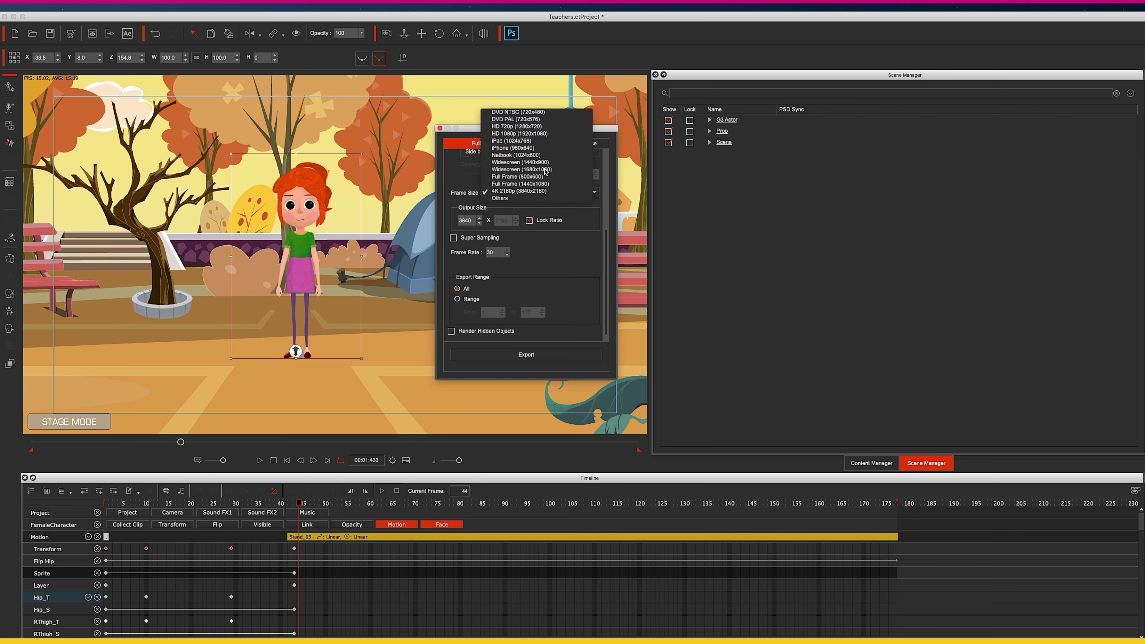
click(524, 134)
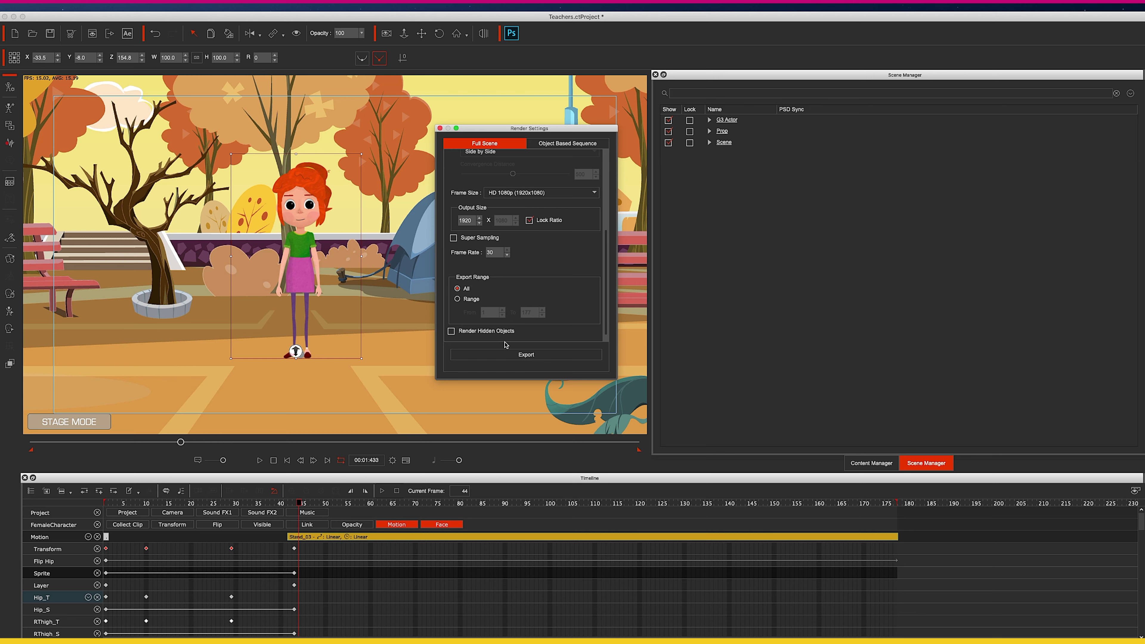
scroll(525, 316, up, 5)
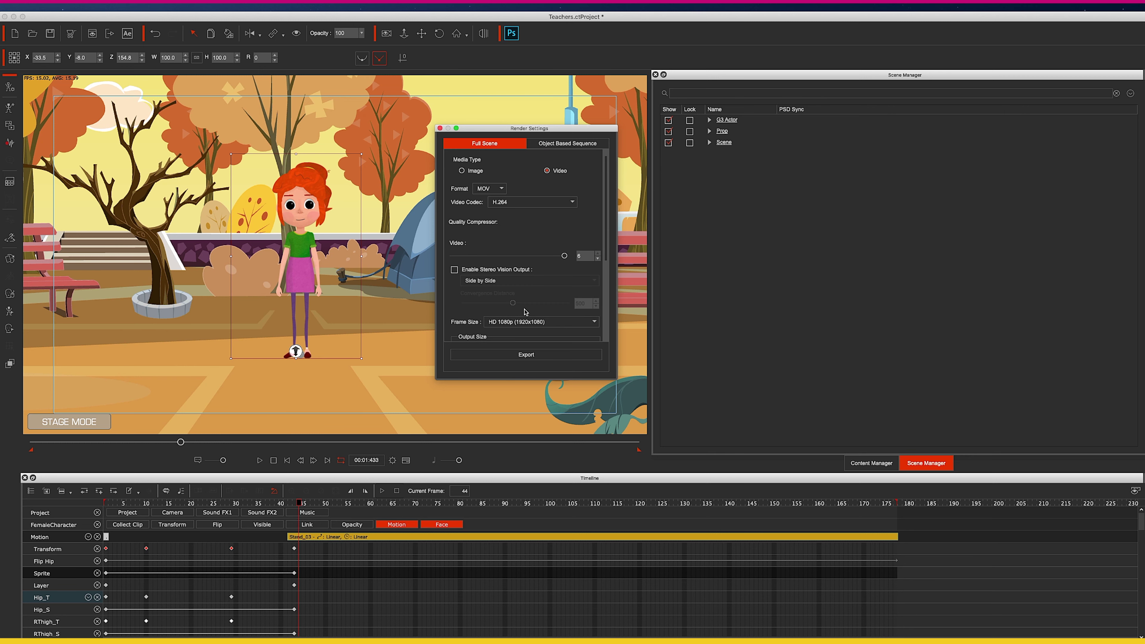
Export the full-scene video to the Eyes folder with the file name test
click(526, 357)
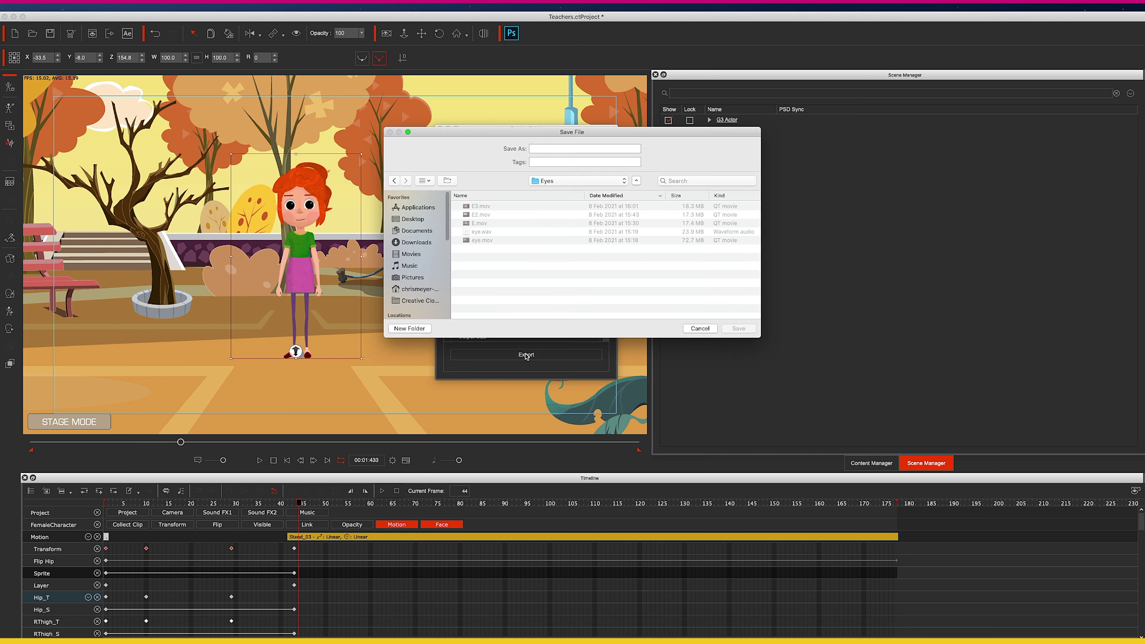
click(544, 147)
text(E4)
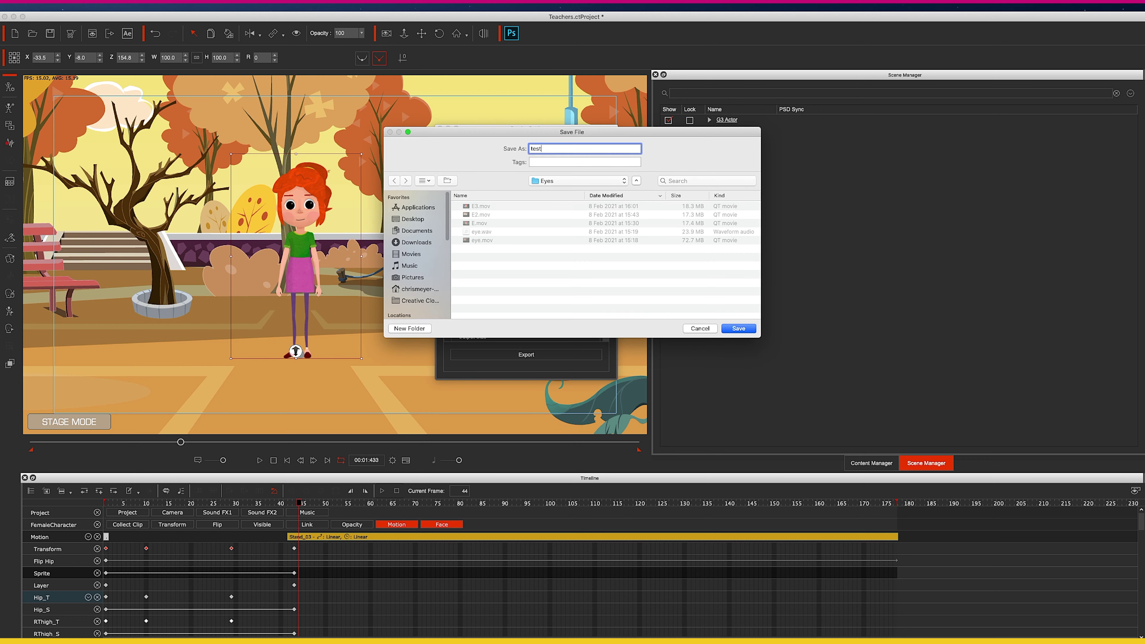
key(Return)
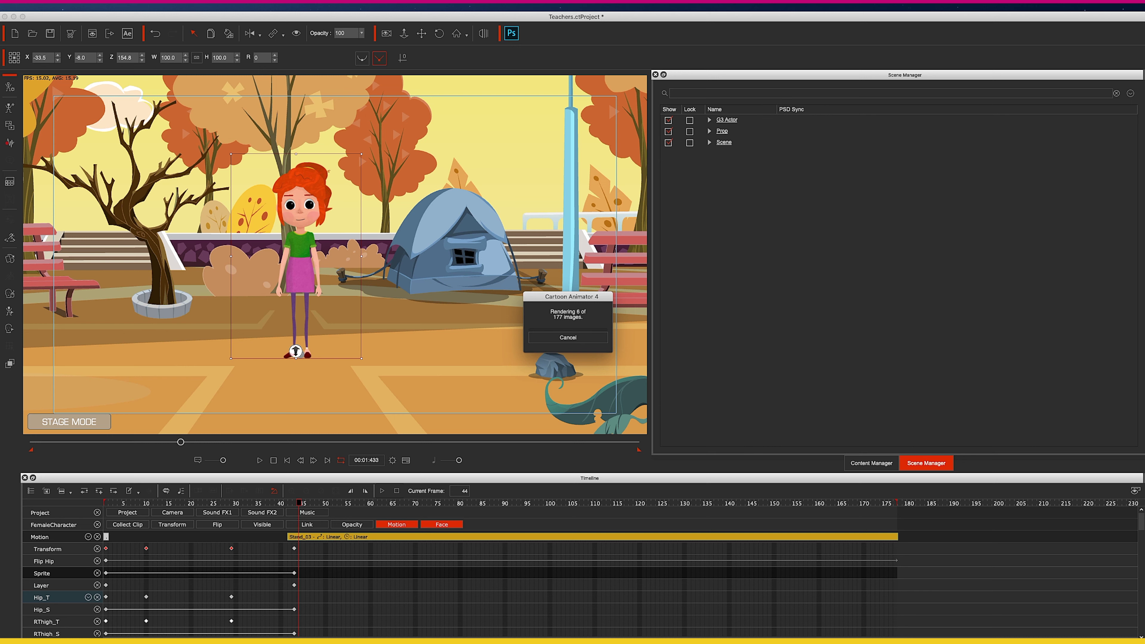